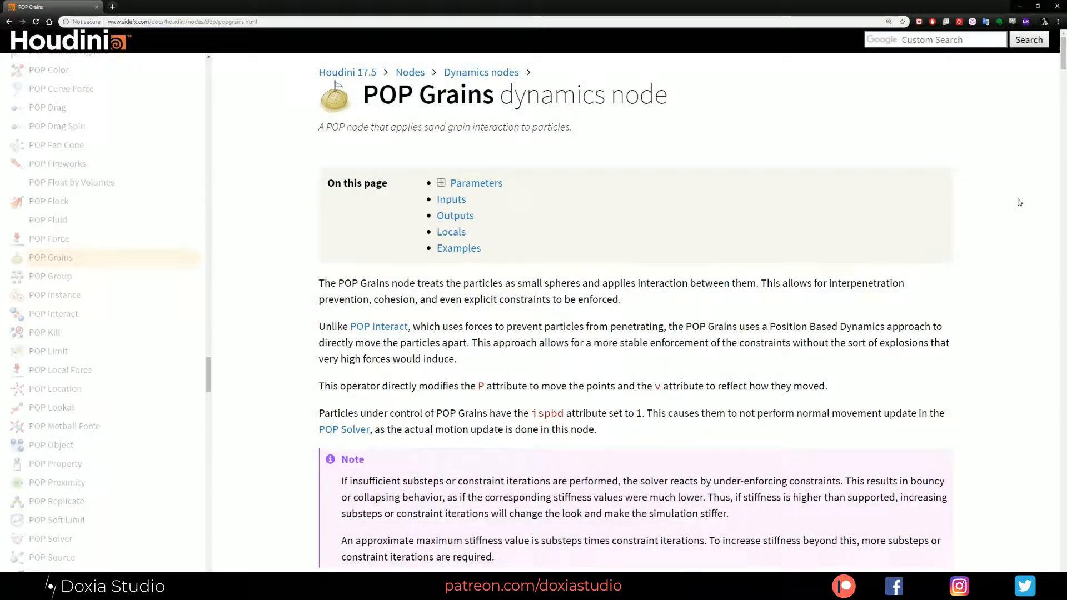
# Read through the POP Grains documentation page, covering the node description and its parameters
pyautogui.scroll(-10, 1012, 183)
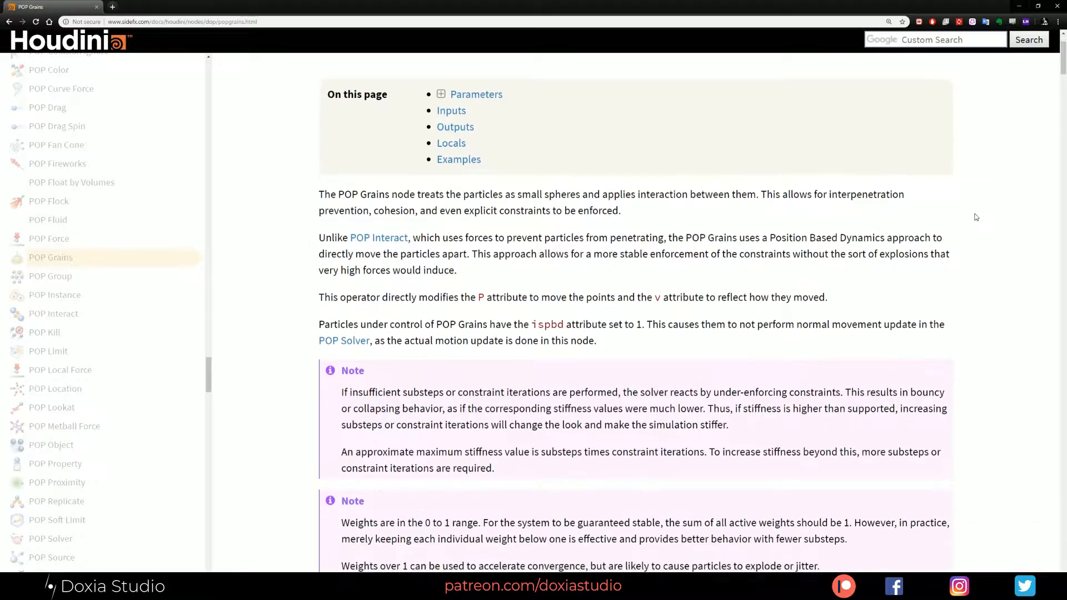
pyautogui.scroll(-15, 932, 255)
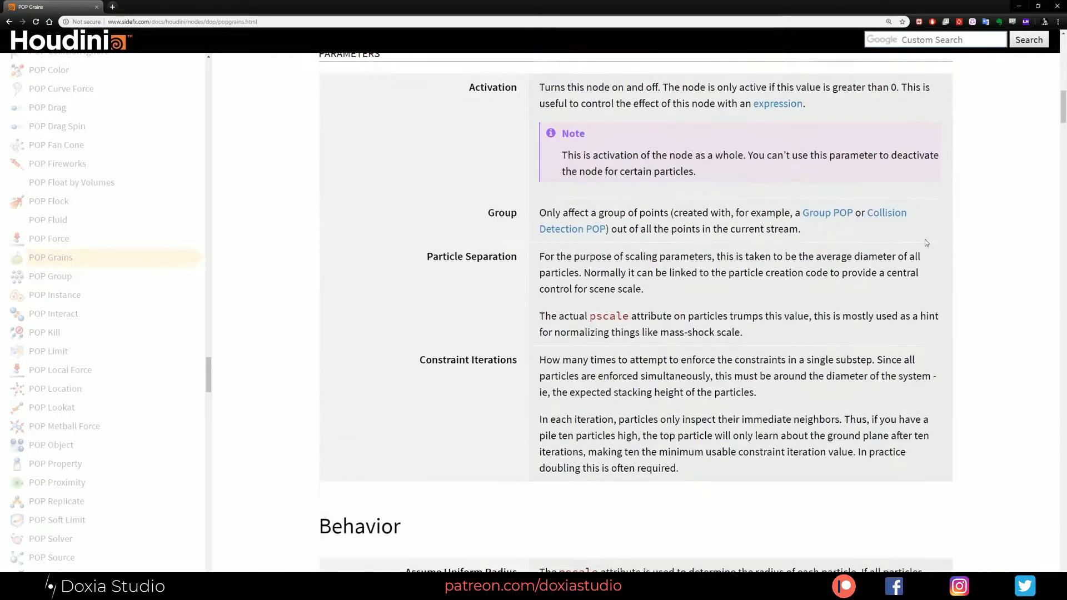
pyautogui.scroll(-10, 522, 332)
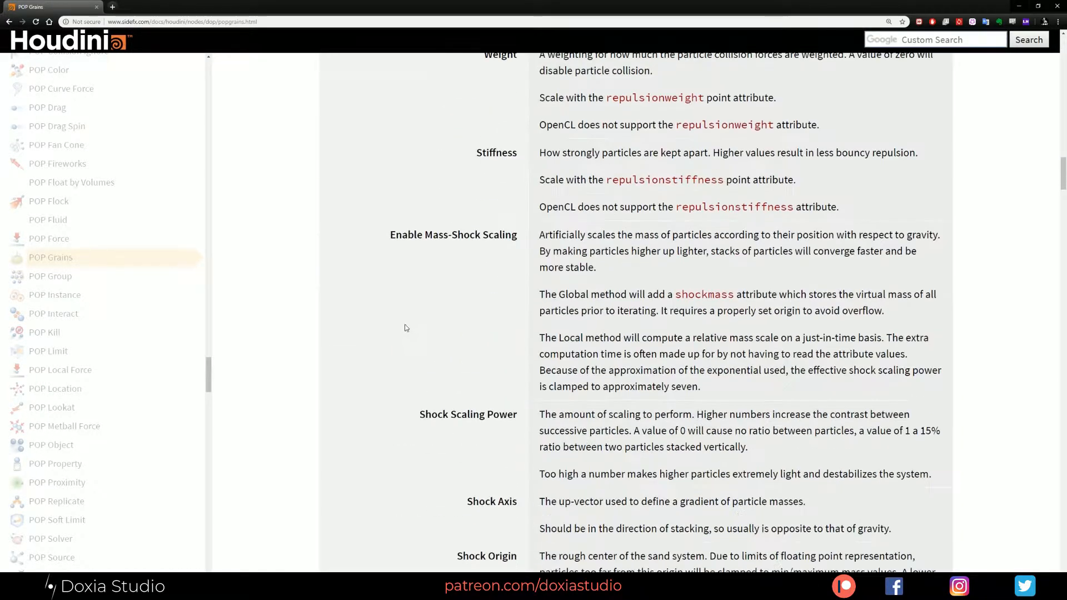
pyautogui.moveTo(314, 249); pyautogui.dragTo(410, 241)
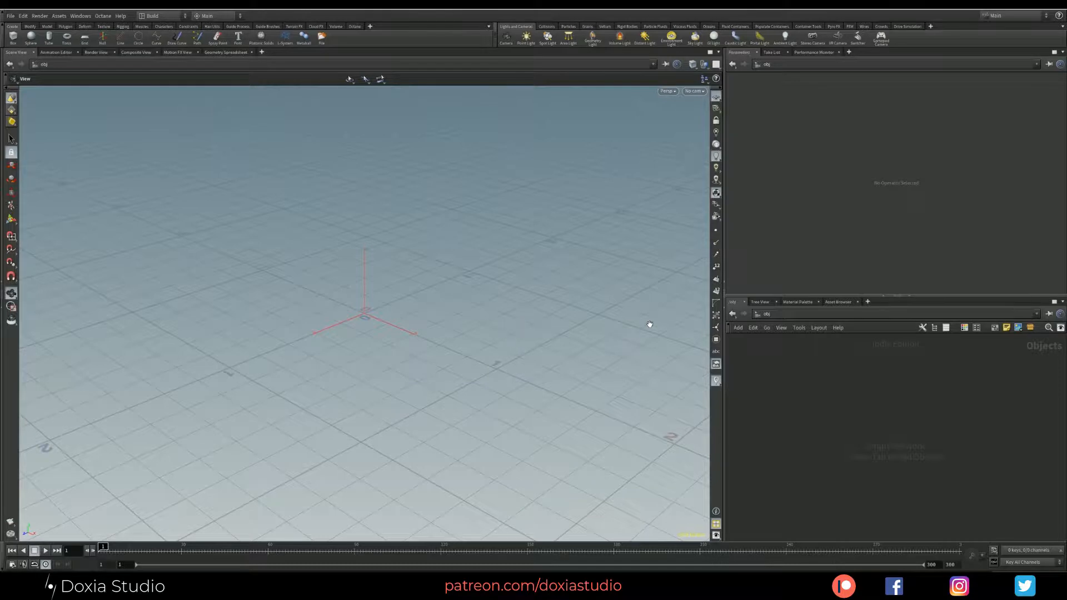
# Create a Geometry object at the scene level and rename it Particles
pyautogui.press('Tab')
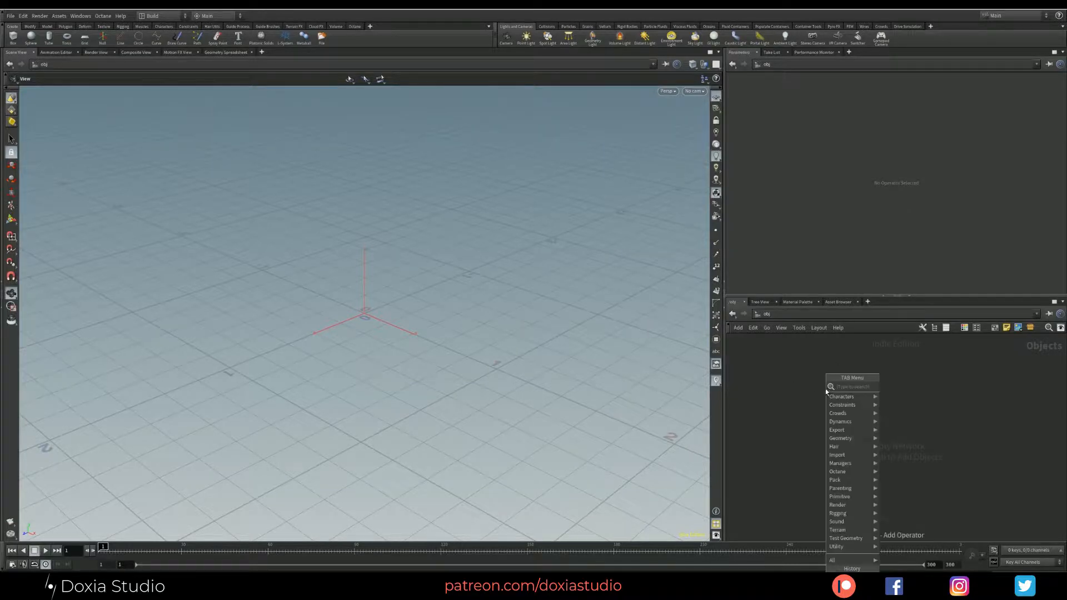
pyautogui.write('geo')
pyautogui.press('Return')
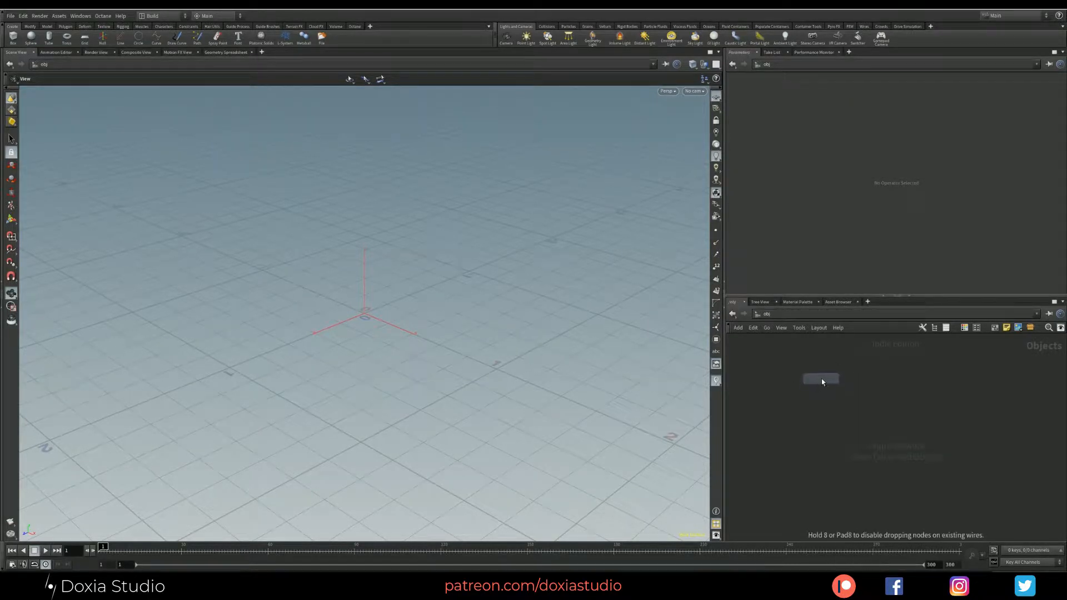
pyautogui.click(824, 378)
pyautogui.doubleClick(850, 378)
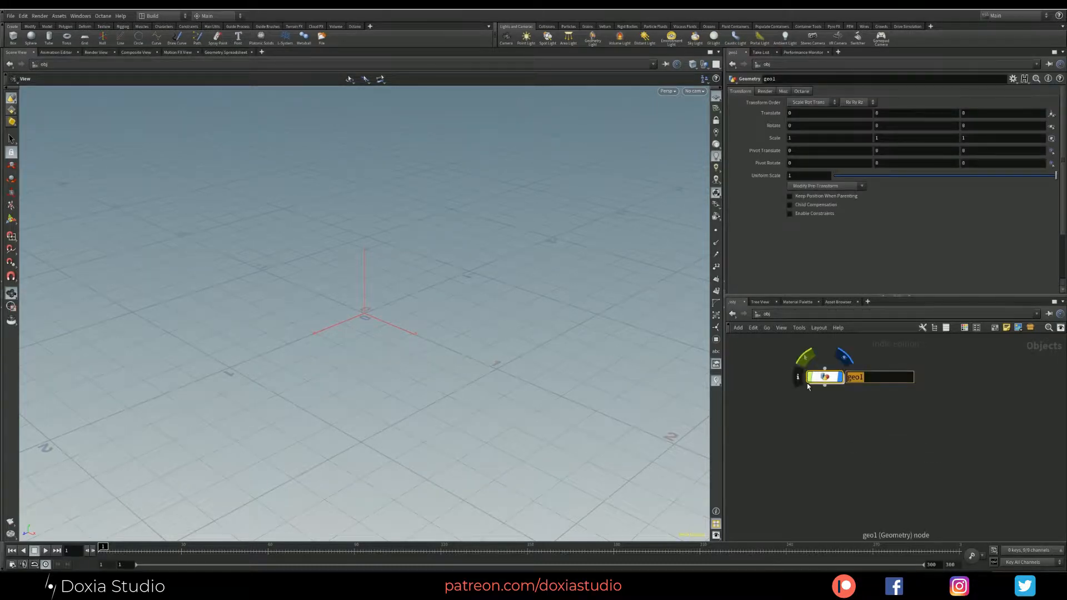
pyautogui.write('Particles')
pyautogui.press('Return')
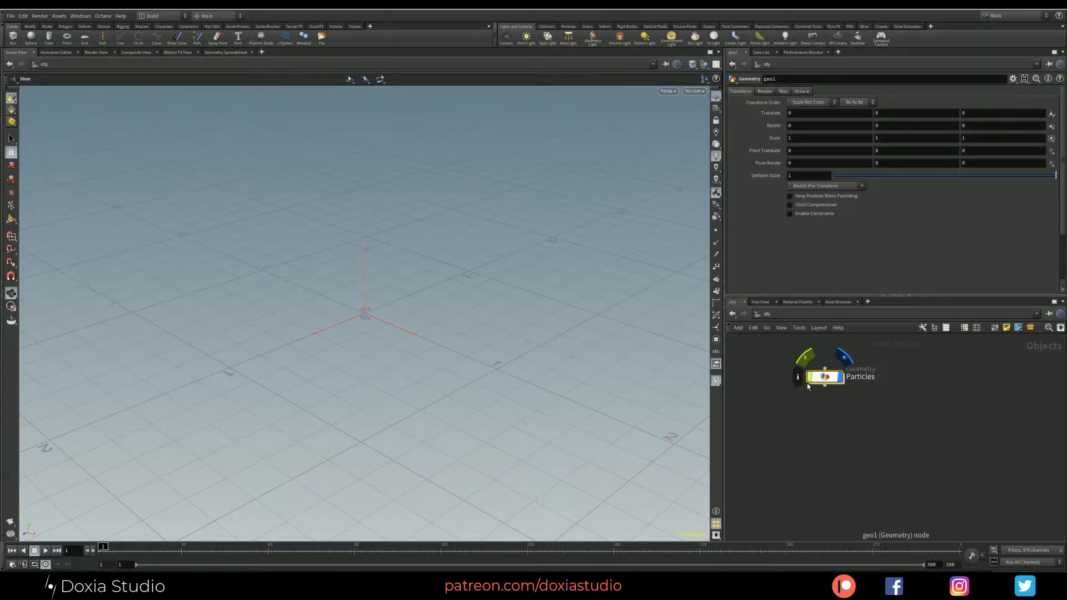
# Go inside the Particles object and add a Sphere node
pyautogui.press('i')
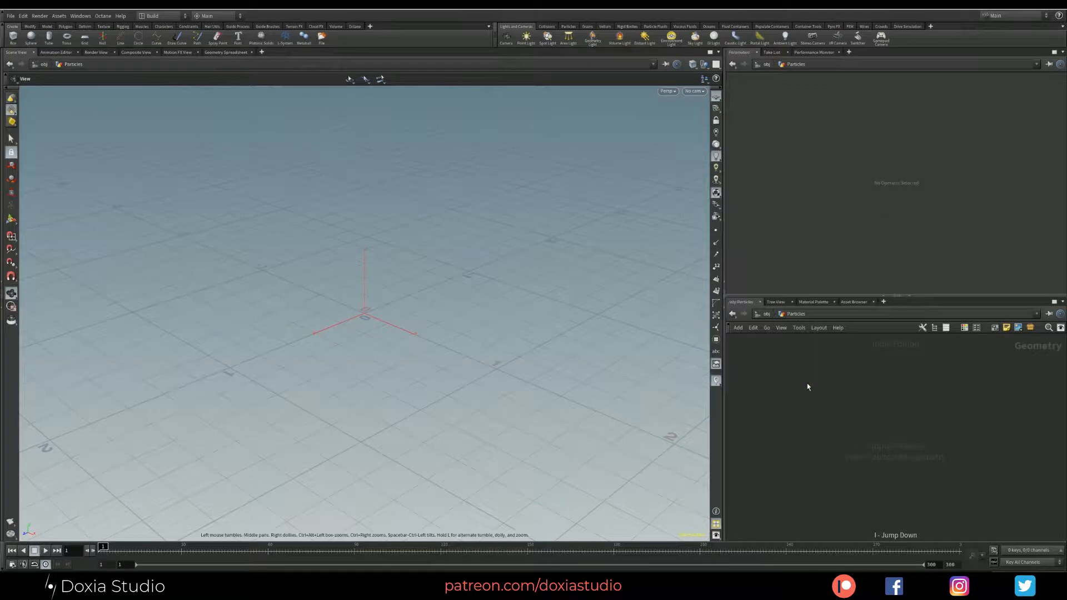
pyautogui.press('Tab')
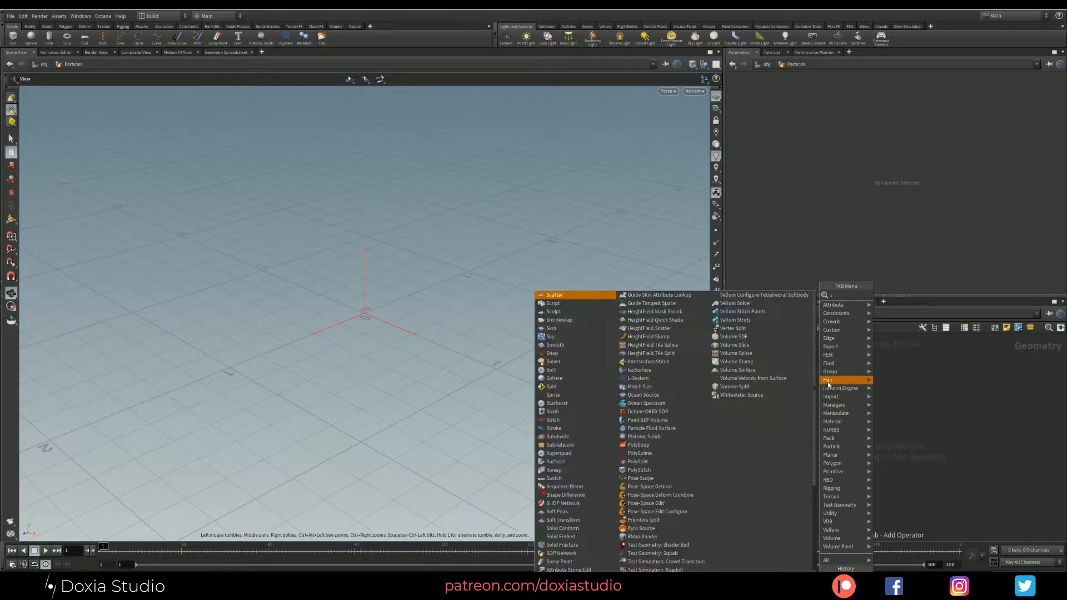
pyautogui.write('sphere')
pyautogui.press('Return')
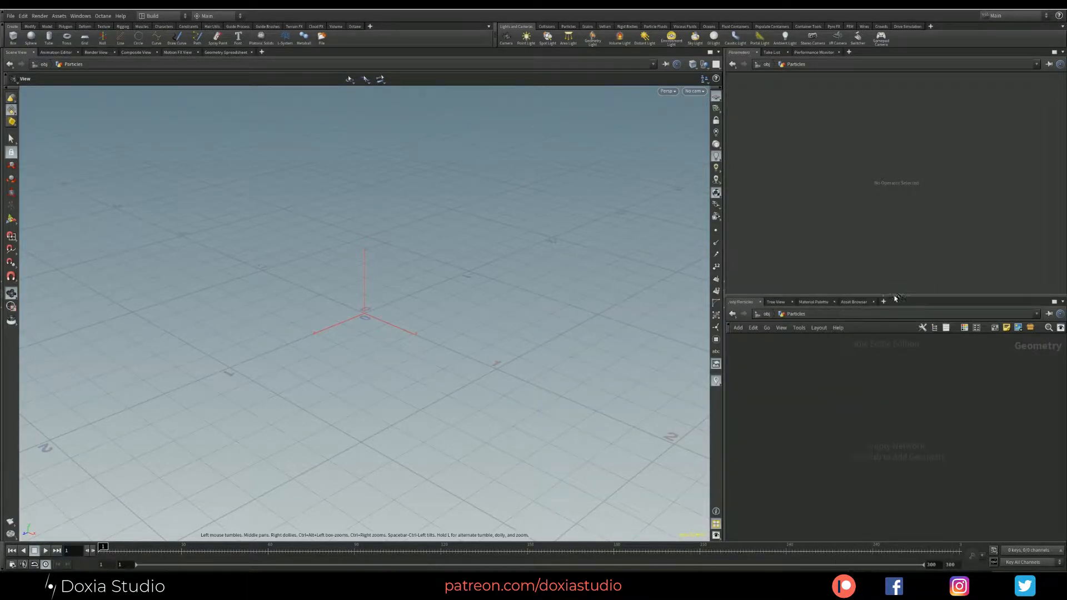
pyautogui.click(833, 390)
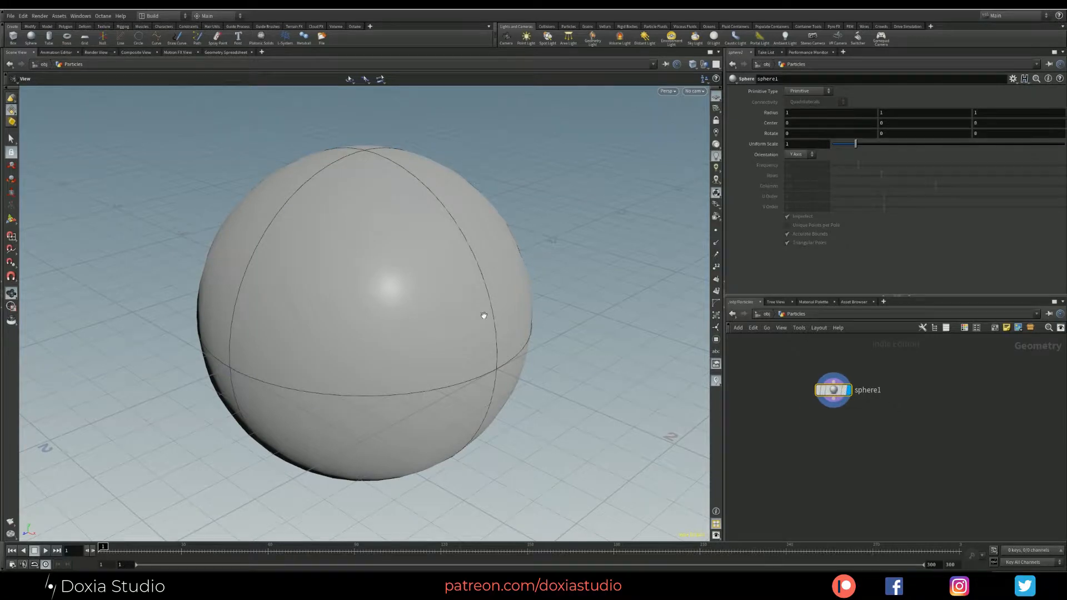
pyautogui.scroll(-10, 483, 315)
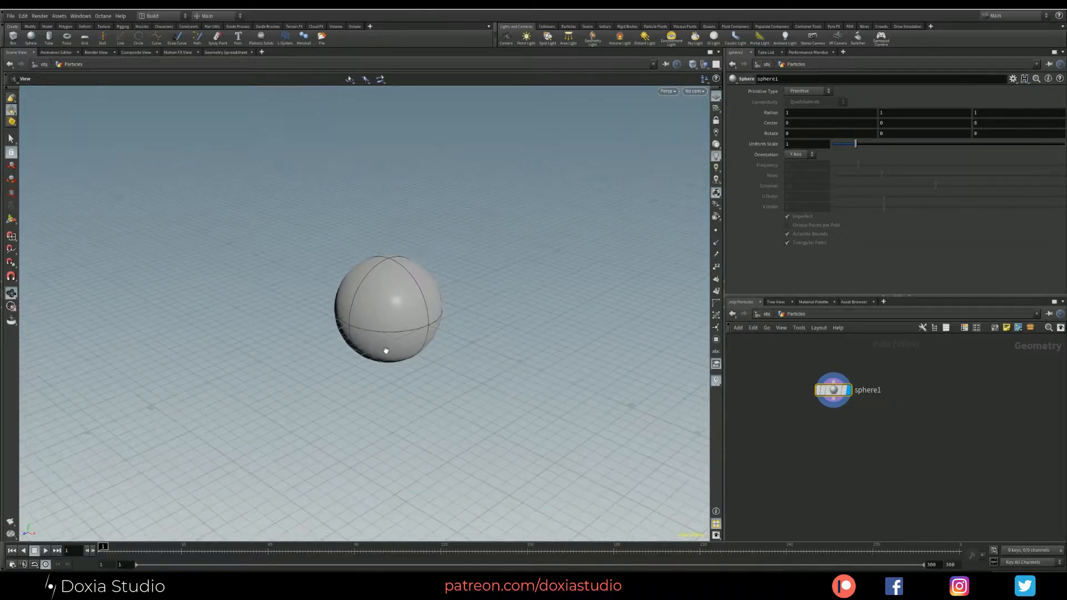
# Add a POP Network fed by the sphere's output and place it directly beneath the sphere node
pyautogui.click(833, 409)
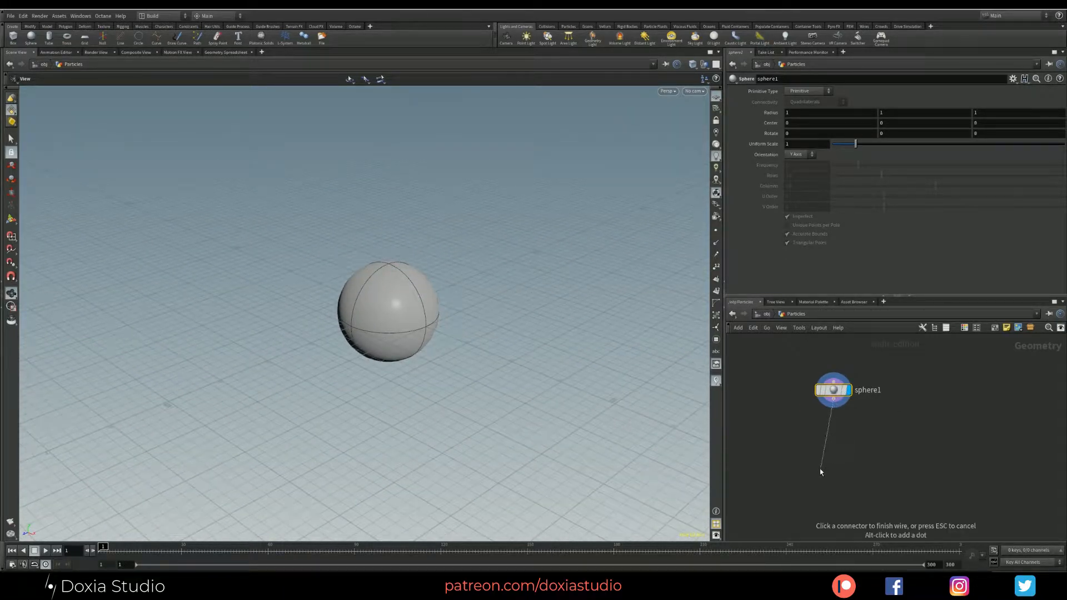
pyautogui.press('Tab')
pyautogui.write('popn')
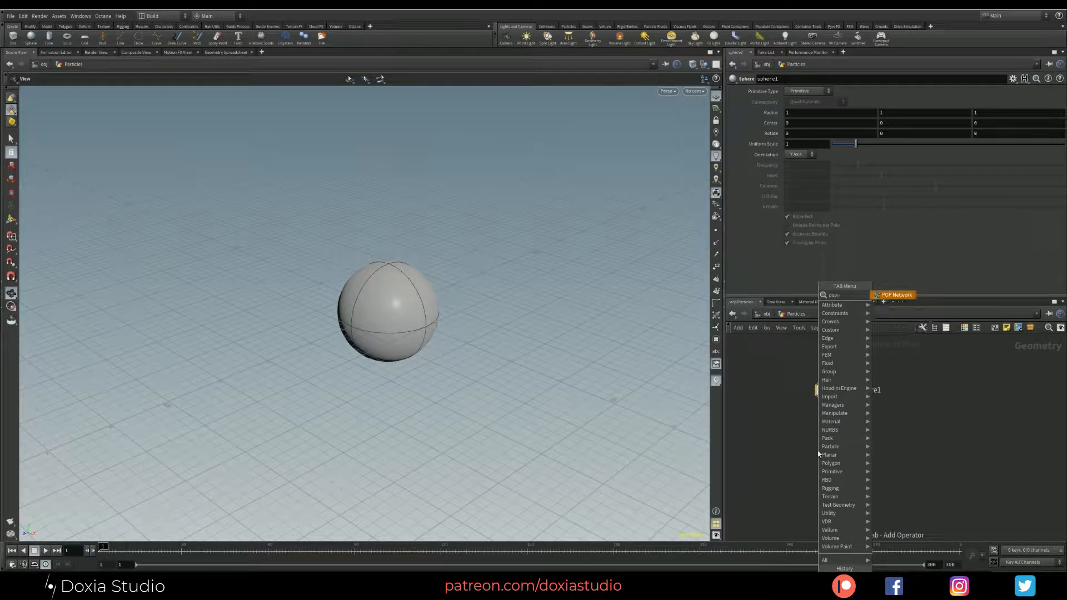
pyautogui.press('Return')
pyautogui.click(818, 461)
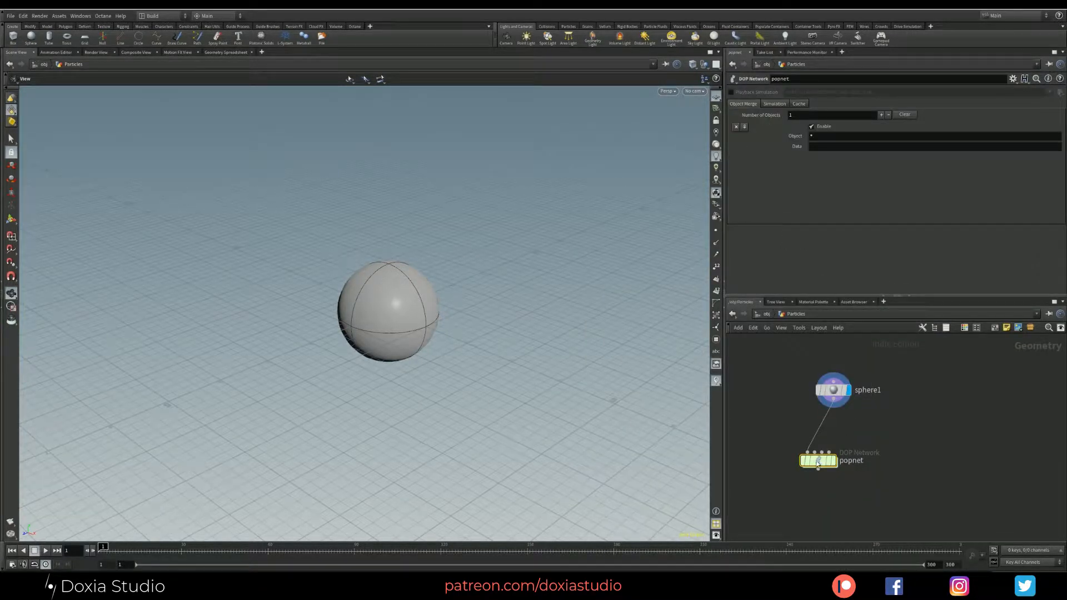
pyautogui.moveTo(818, 464); pyautogui.dragTo(833, 459)
pyautogui.moveTo(919, 426); pyautogui.dragTo(762, 512)
# Enter the POP network and spread out its source_first_input and popobject nodes
pyautogui.doubleClick(834, 457)
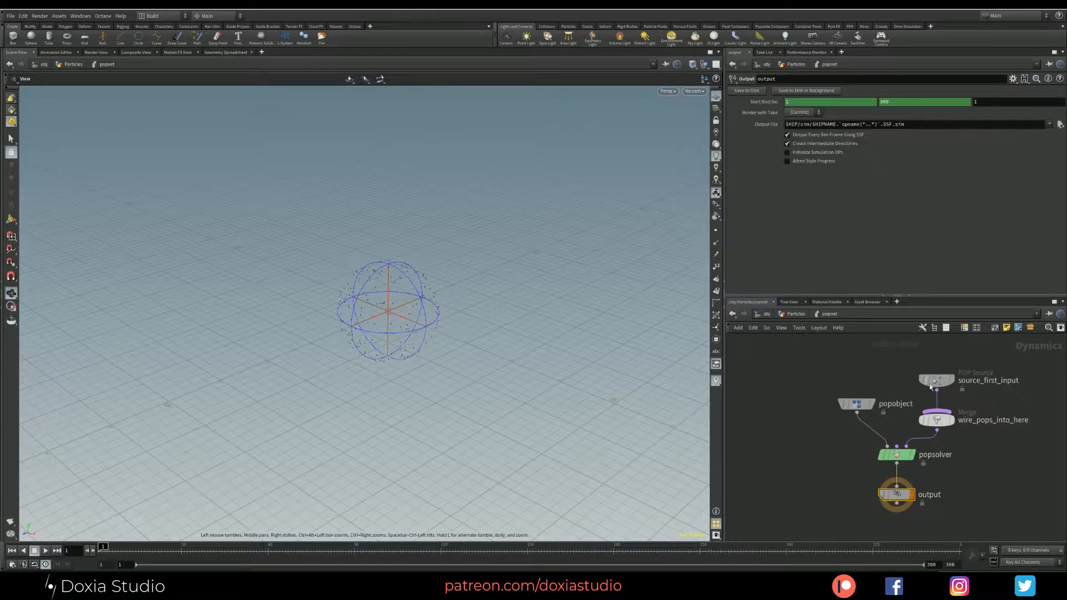
pyautogui.moveTo(931, 387); pyautogui.dragTo(931, 360)
pyautogui.moveTo(857, 409); pyautogui.dragTo(839, 411)
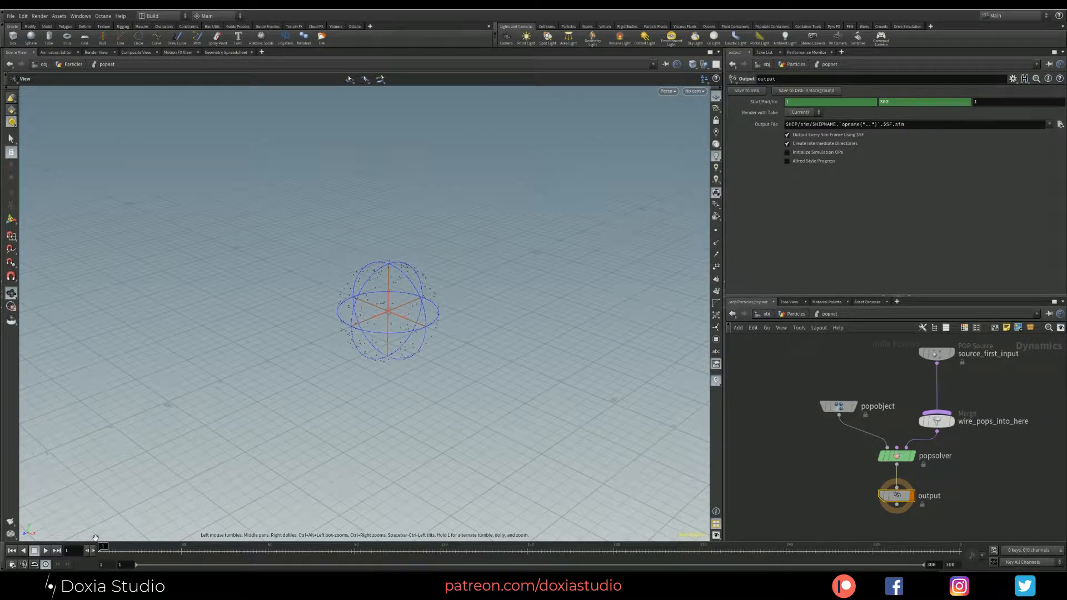
# Play the default particle simulation, stop it, and return to frame 1
pyautogui.click(47, 551)
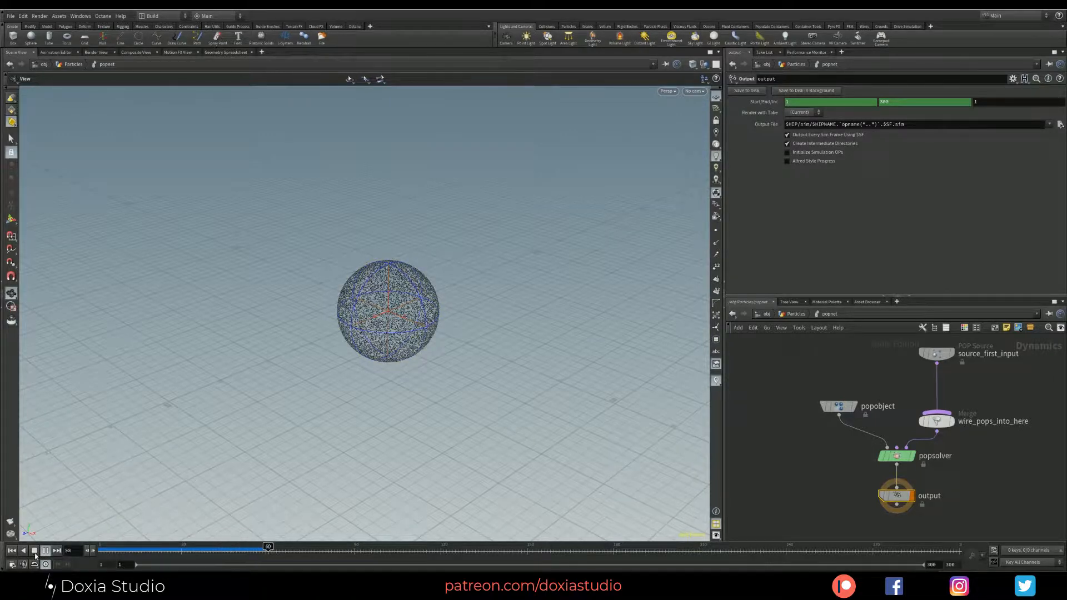
pyautogui.click(34, 552)
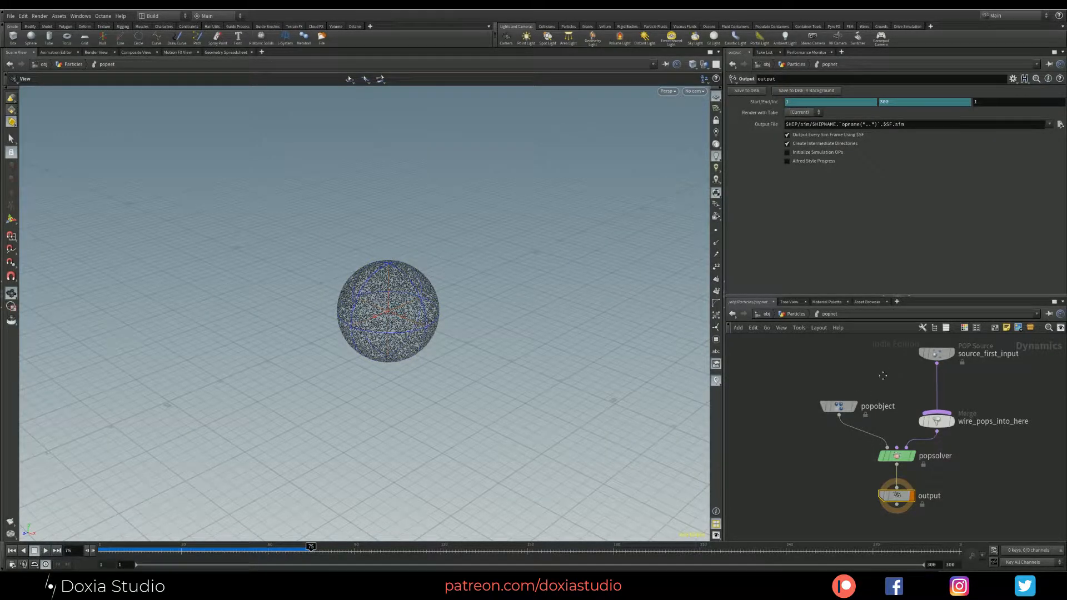
pyautogui.moveTo(882, 375); pyautogui.dragTo(853, 394, button='middle')
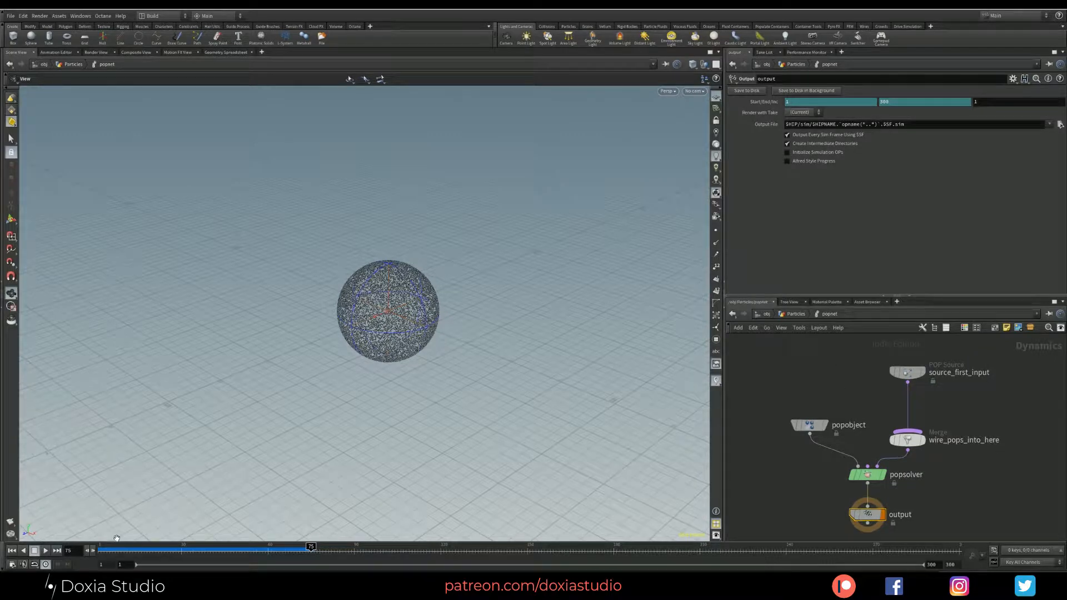
pyautogui.moveTo(119, 547); pyautogui.dragTo(91, 549)
# Insert a POP Grains node into the wire between source_first_input and wire_pops_into_here
pyautogui.moveTo(889, 359); pyautogui.dragTo(862, 351, button='middle')
pyautogui.press('Tab')
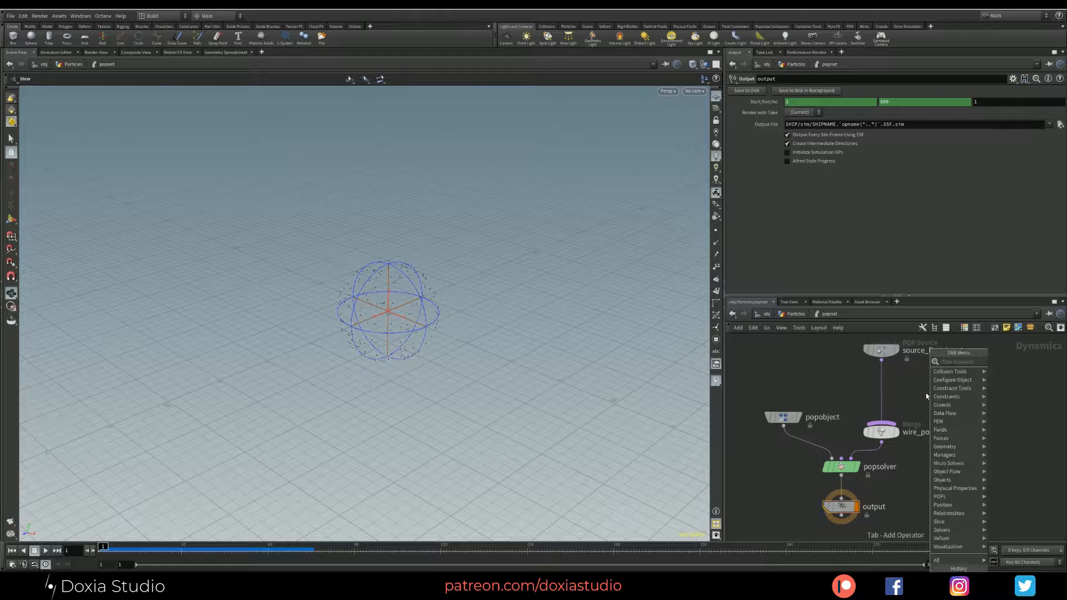
pyautogui.write('pop gra')
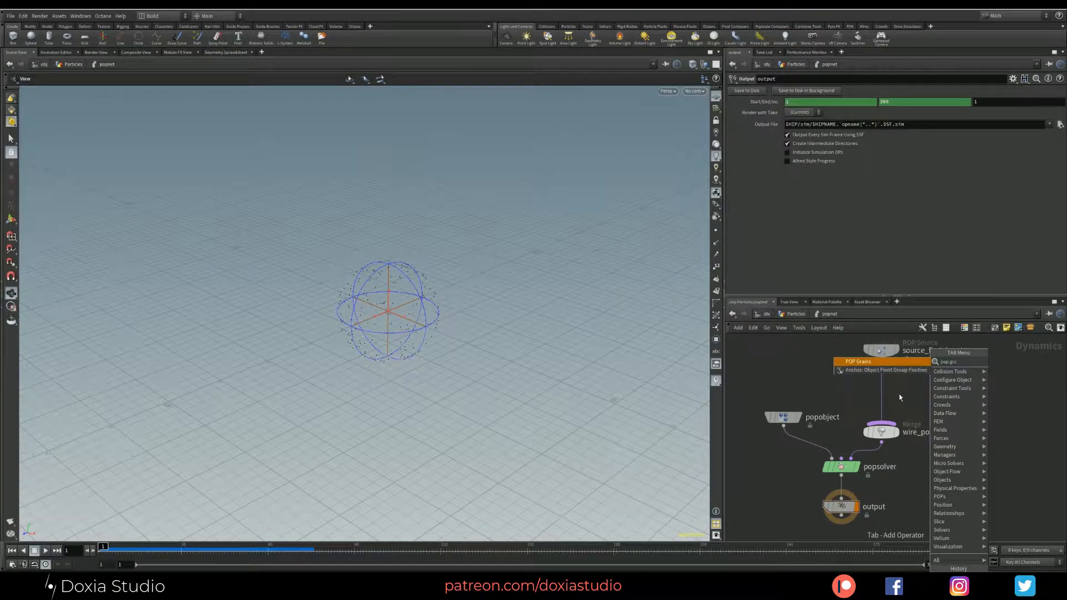
pyautogui.write('in')
pyautogui.click(1003, 364)
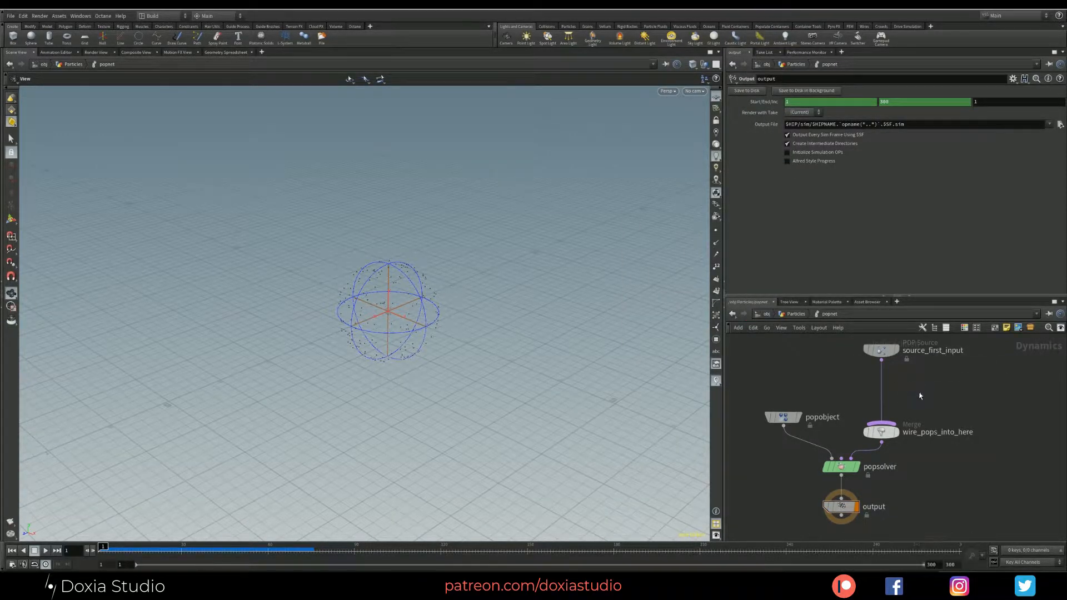
pyautogui.click(883, 392)
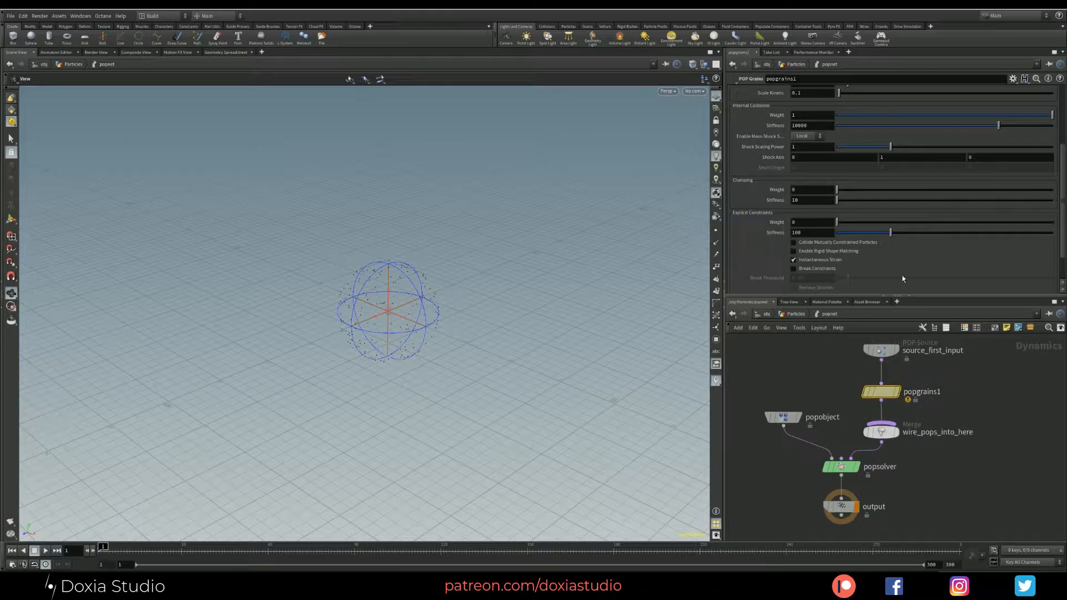
# Move source_first_input farther above the POP Grains node and examine the POP Grains node's info
pyautogui.moveTo(832, 376); pyautogui.dragTo(815, 418, button='middle')
pyautogui.moveTo(866, 393); pyautogui.dragTo(864, 369)
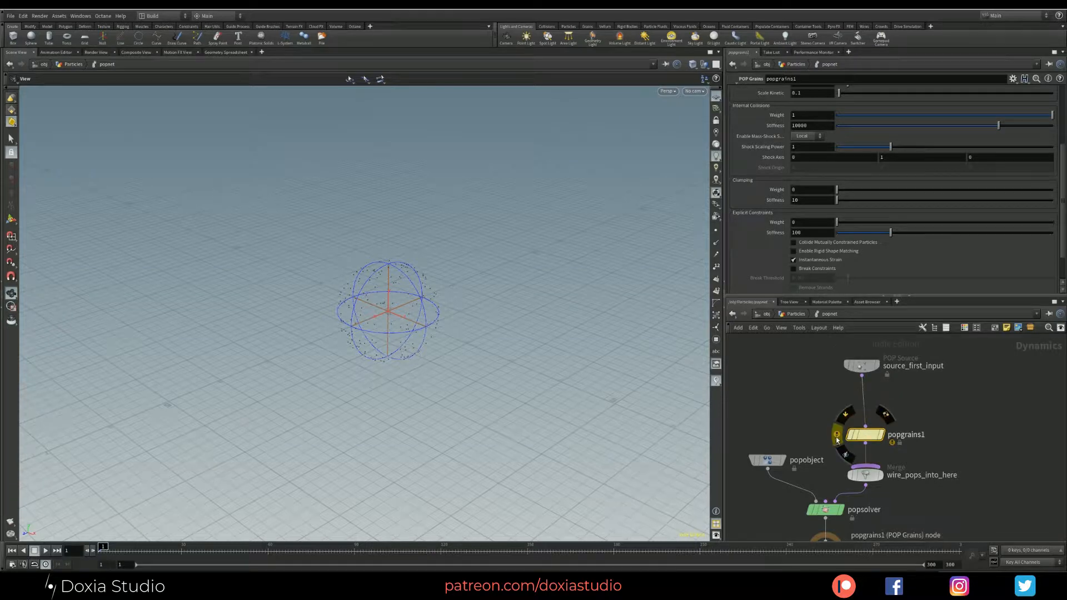
pyautogui.click(837, 439)
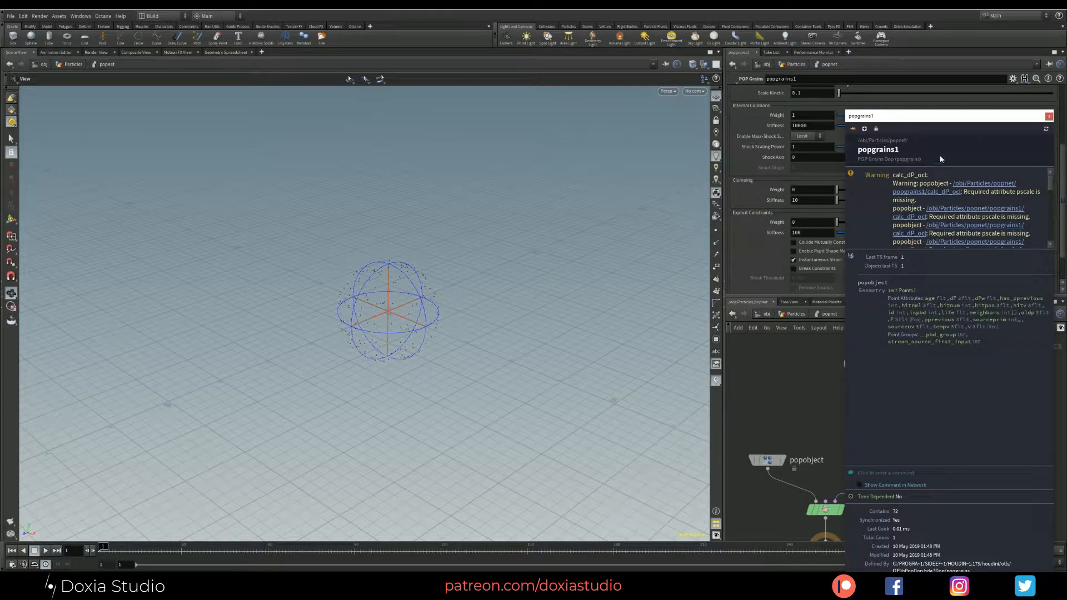
pyautogui.click(801, 392)
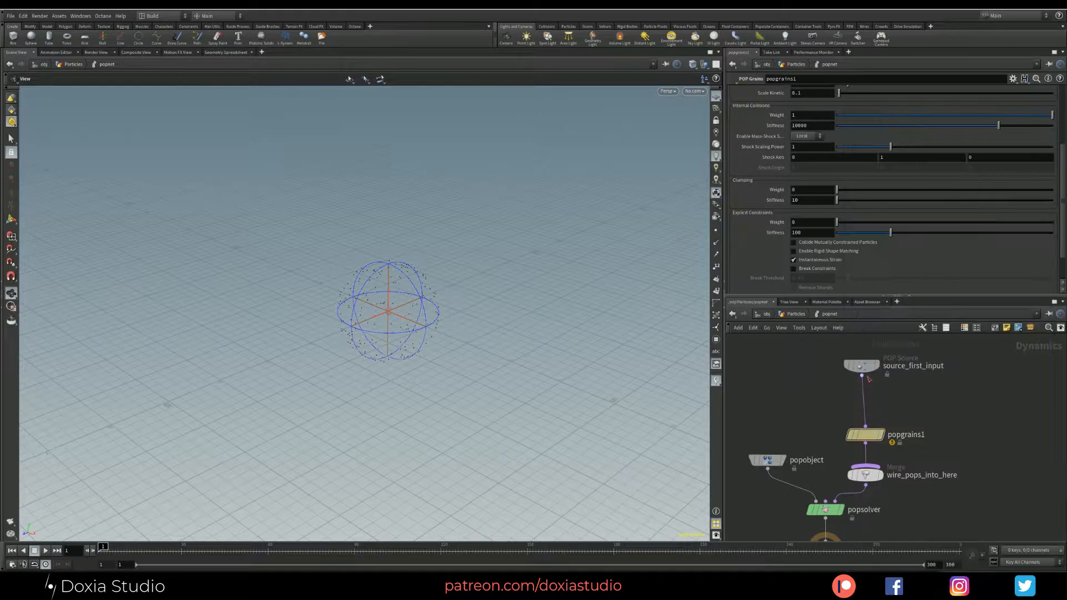
# Align source_first_input above popgrains1, insert a POP VOP node in the wire between them, and enter its VEX network
pyautogui.moveTo(861, 365); pyautogui.dragTo(869, 366)
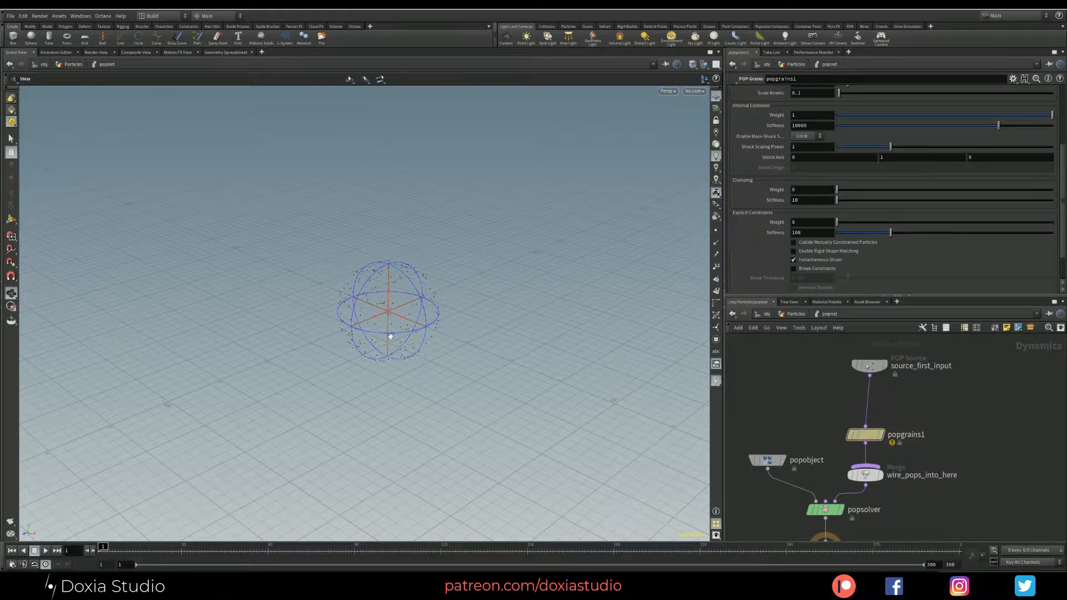
pyautogui.moveTo(866, 367); pyautogui.dragTo(862, 360)
pyautogui.press('Tab')
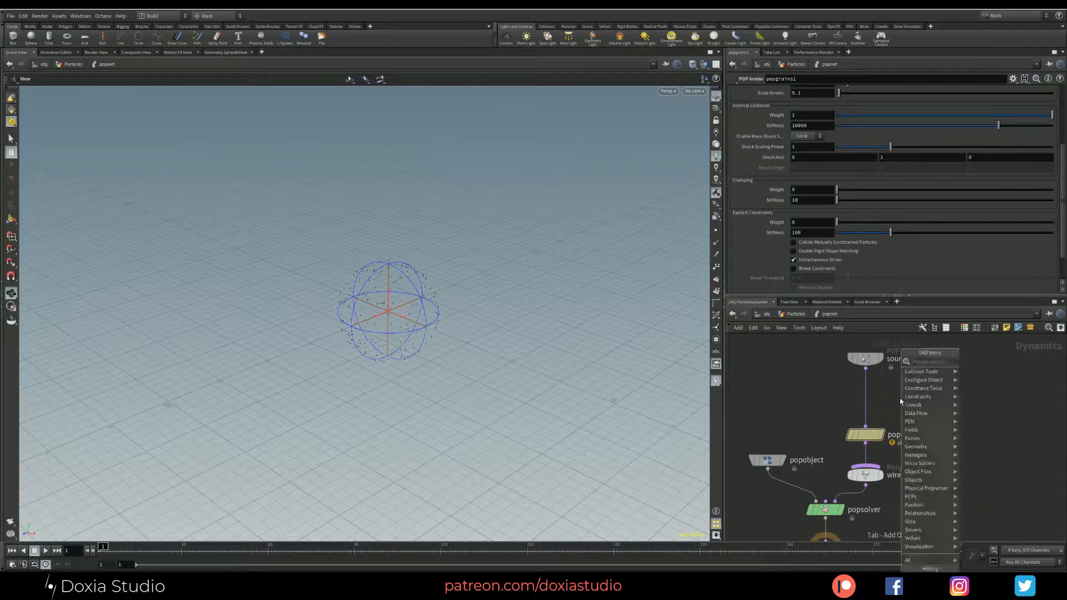
pyautogui.press('Escape')
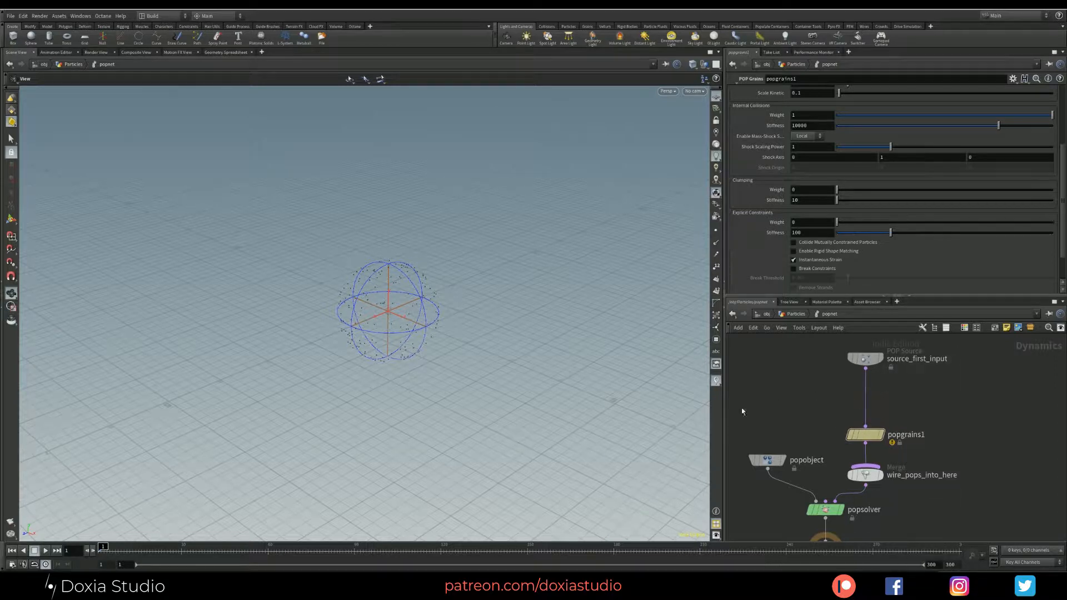
pyautogui.press('Tab')
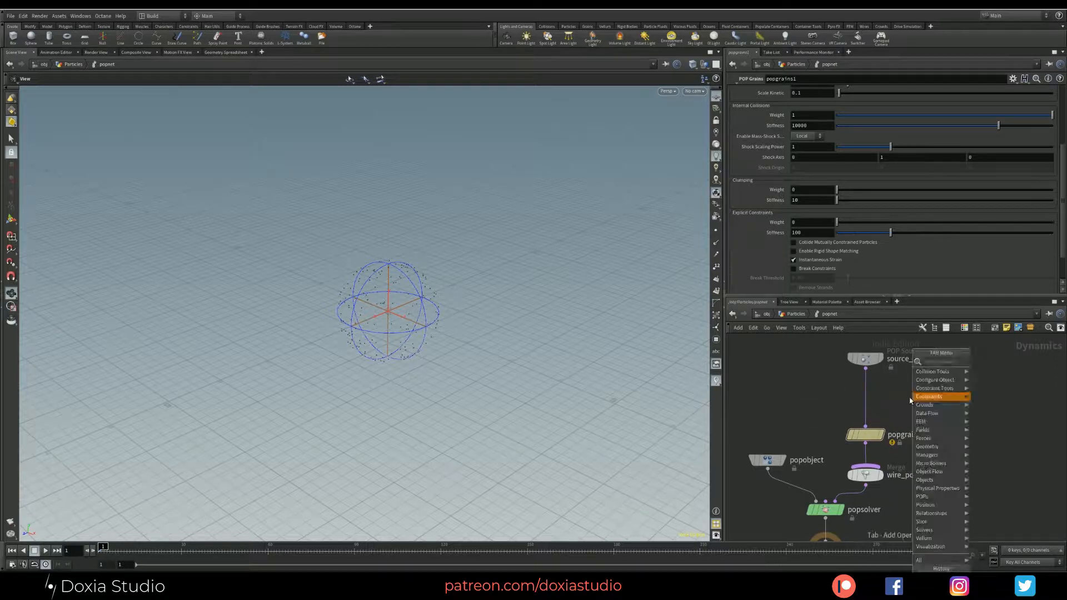
pyautogui.write('popvop')
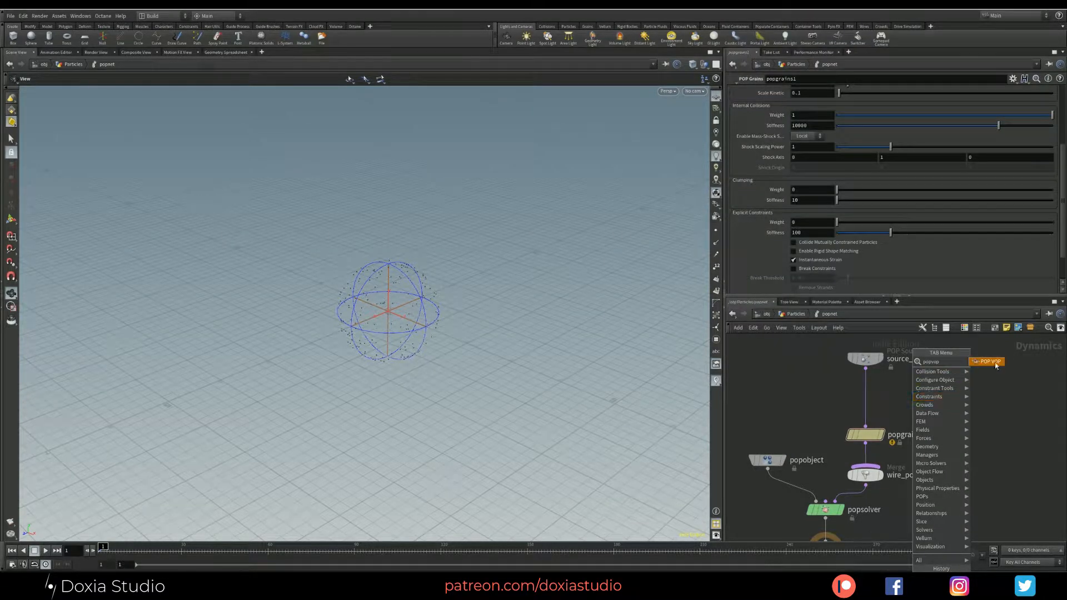
pyautogui.click(995, 365)
pyautogui.click(872, 395)
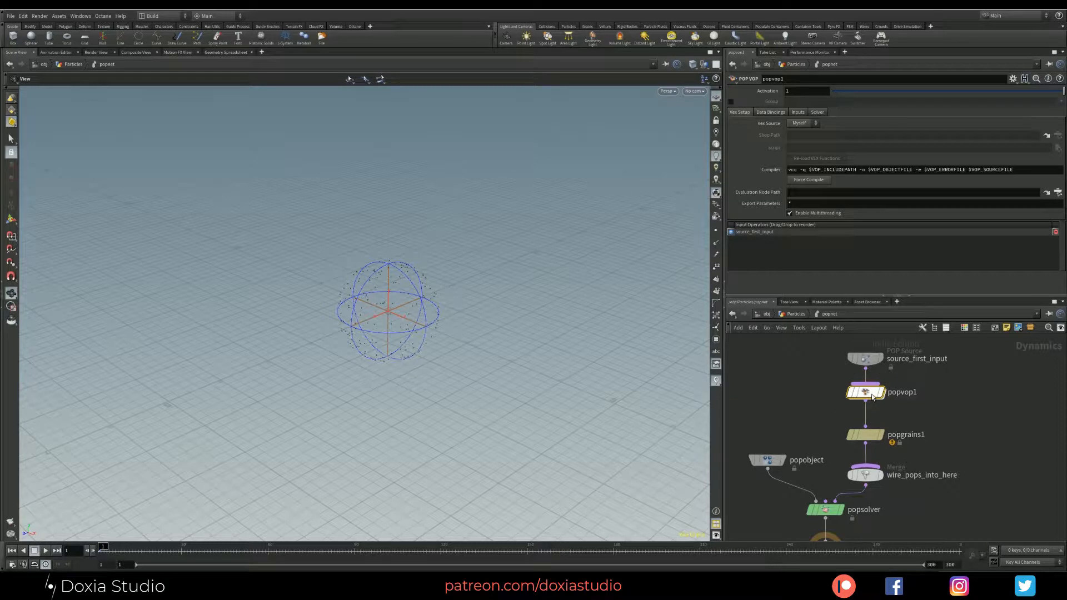
pyautogui.doubleClick(872, 398)
pyautogui.scroll(3, 857, 392)
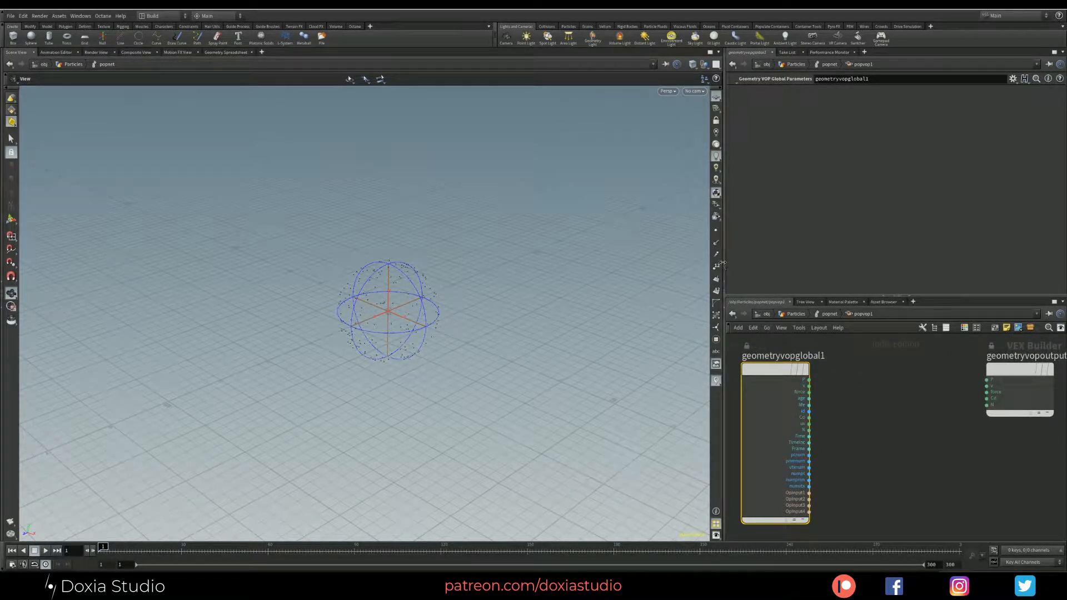
# Enlarge the network editor pane and spread geometryvopglobal1 and geometryvopoutput1 farther apart to make room between them
pyautogui.moveTo(722, 264); pyautogui.dragTo(568, 264)
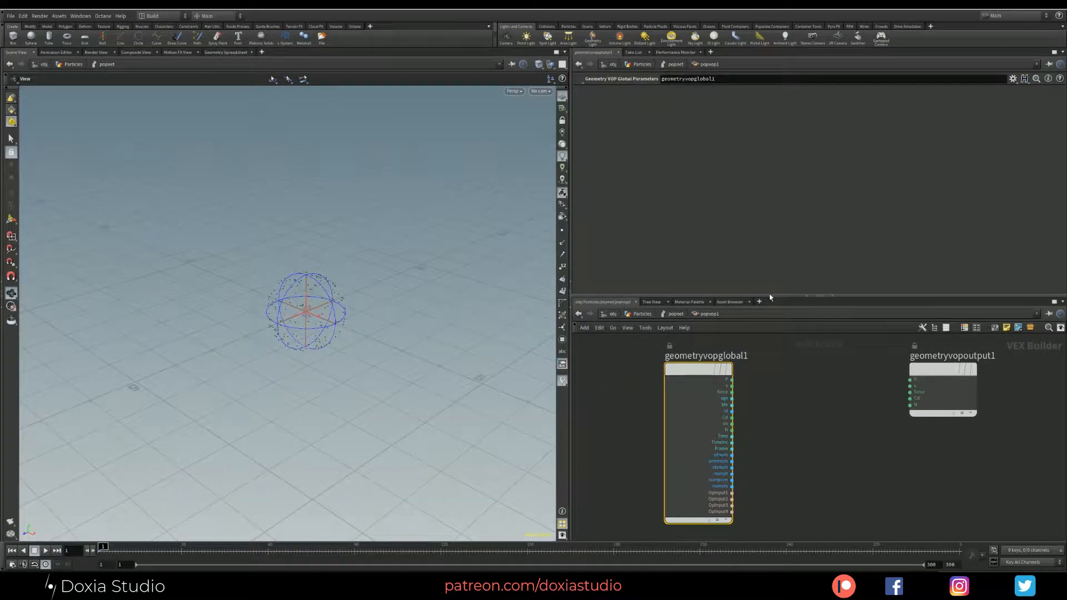
pyautogui.moveTo(770, 296); pyautogui.dragTo(769, 231)
pyautogui.moveTo(698, 338)
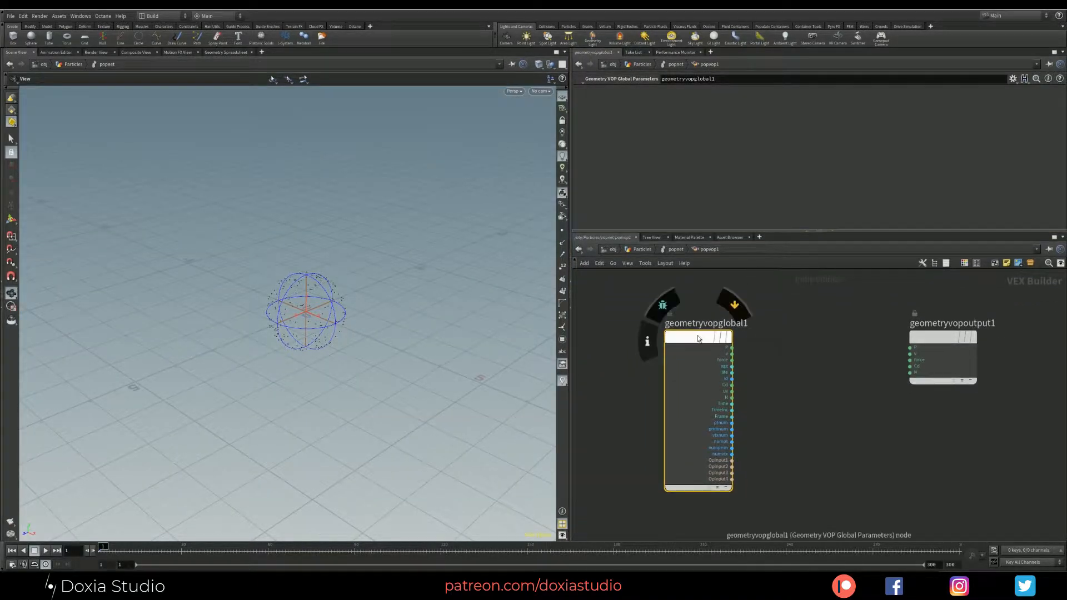
pyautogui.moveTo(699, 338); pyautogui.dragTo(669, 333)
pyautogui.moveTo(942, 338); pyautogui.dragTo(948, 331)
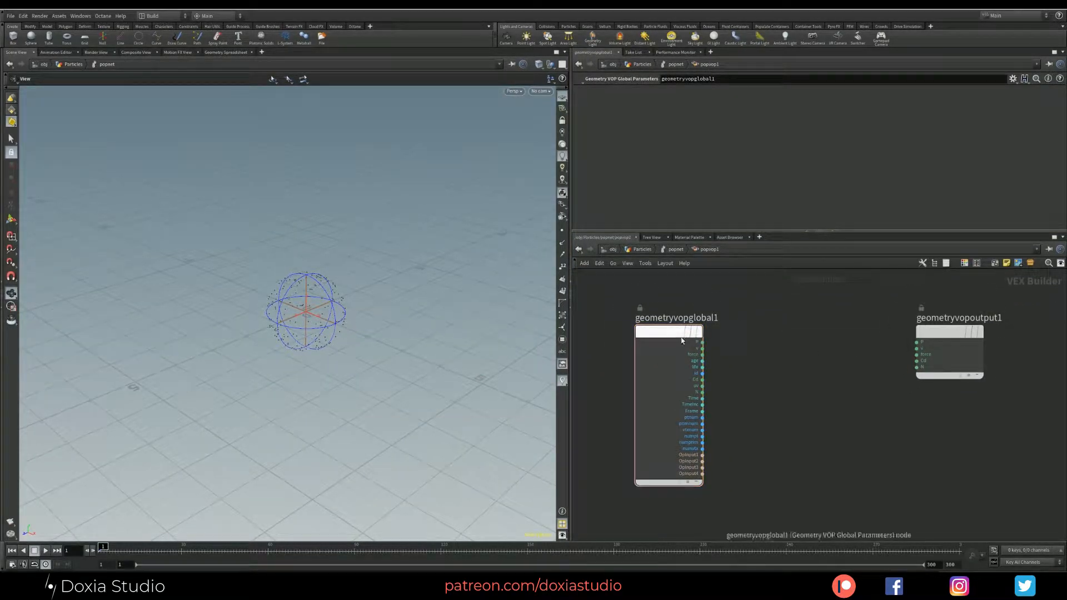
pyautogui.moveTo(682, 341); pyautogui.dragTo(664, 340)
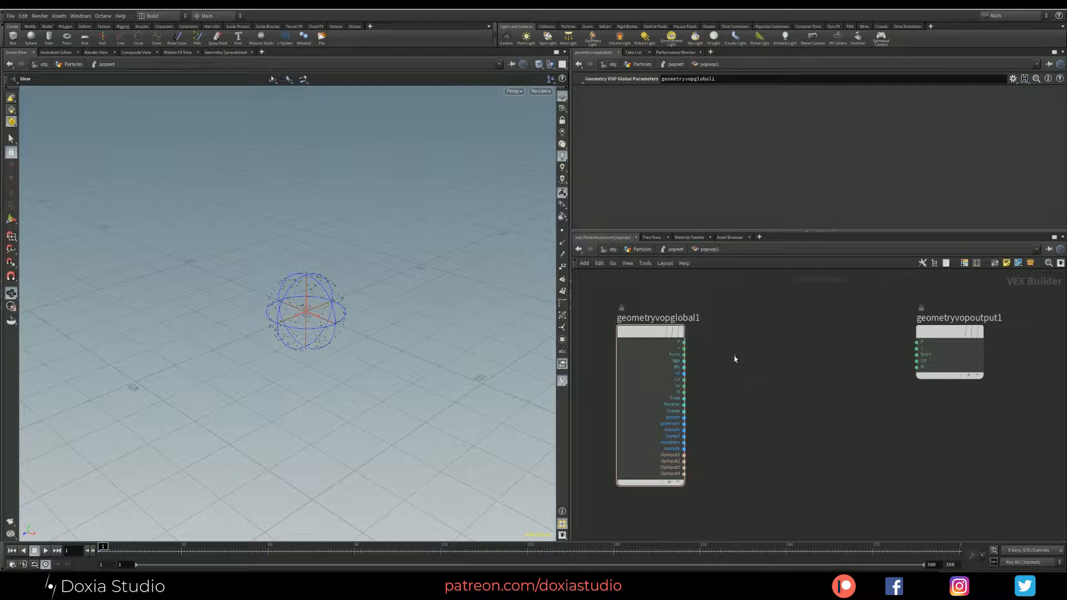
# Add a Fit Range node beside geometryvopglobal1 and feed the age attribute into its value input
pyautogui.moveTo(736, 355); pyautogui.dragTo(825, 426)
pyautogui.press('Tab')
pyautogui.write('fit')
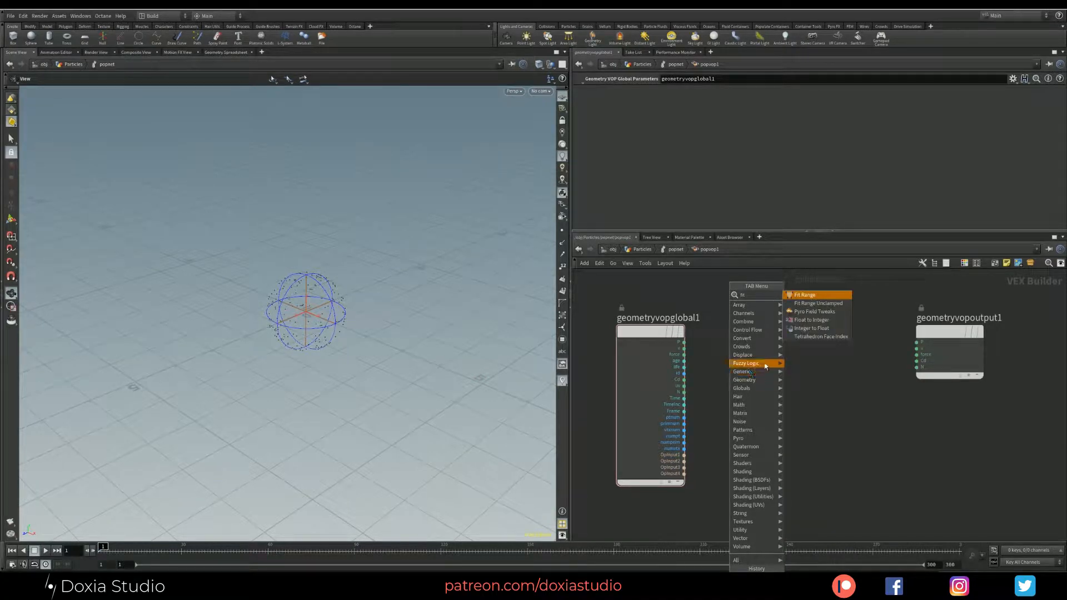
pyautogui.click(807, 295)
pyautogui.click(768, 358)
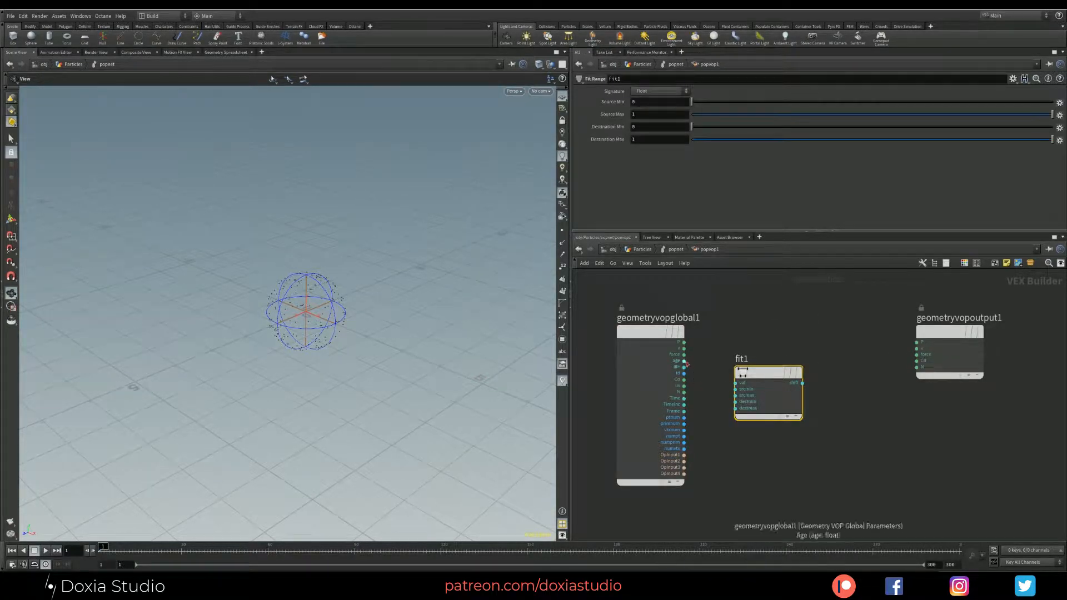
pyautogui.moveTo(685, 362); pyautogui.dragTo(744, 360)
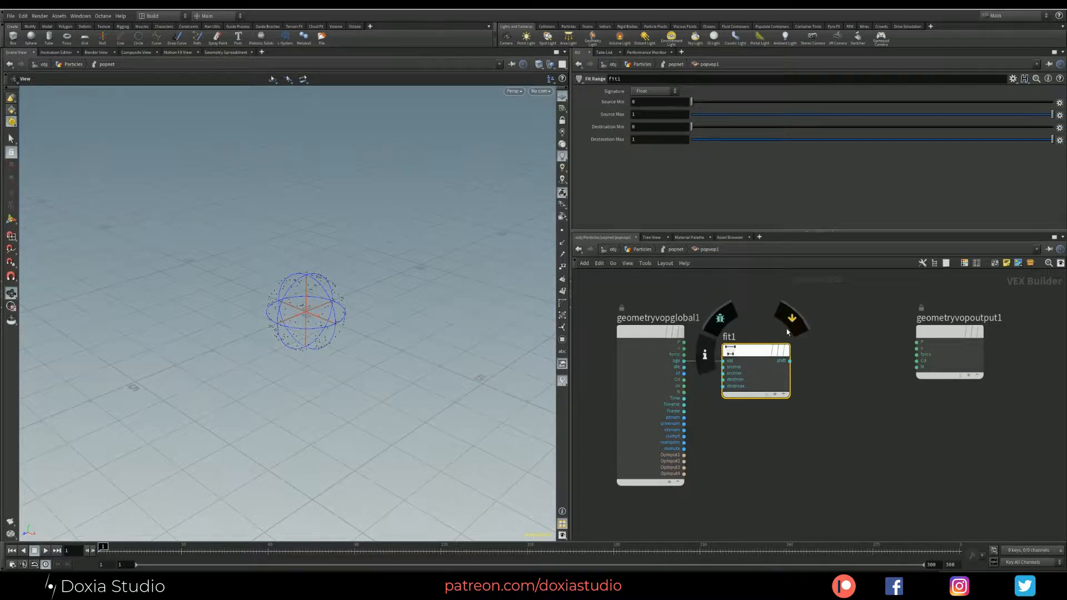
pyautogui.click(790, 361)
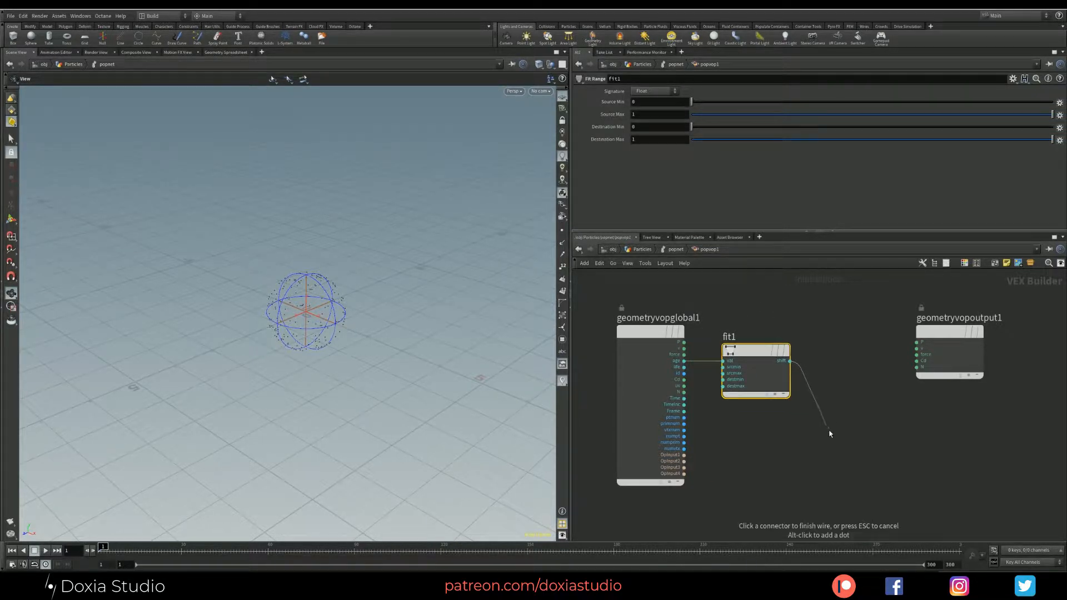
pyautogui.press('Tab')
pyautogui.write('bi')
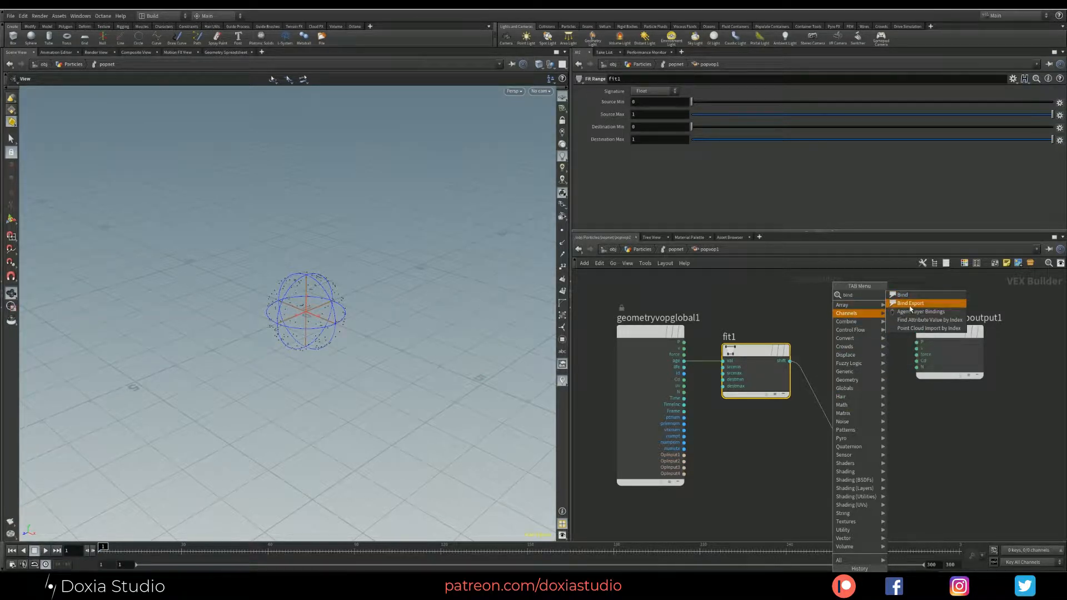
pyautogui.press('Escape')
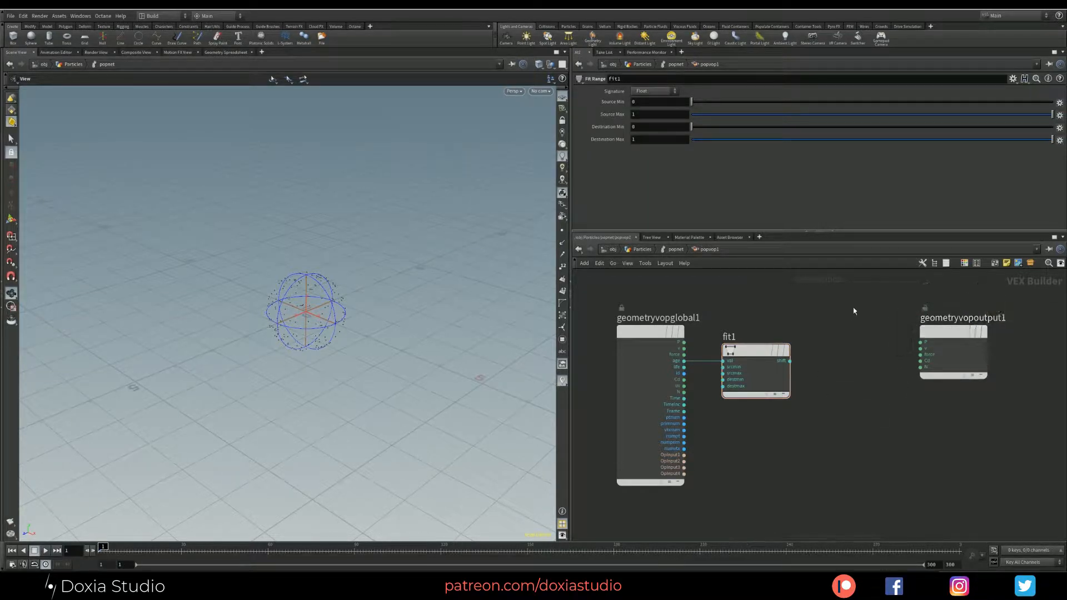
# Add a Bind Export node wired to fit1's output and place it below geometryvopoutput1
pyautogui.moveTo(878, 306); pyautogui.dragTo(992, 418)
pyautogui.click(789, 361)
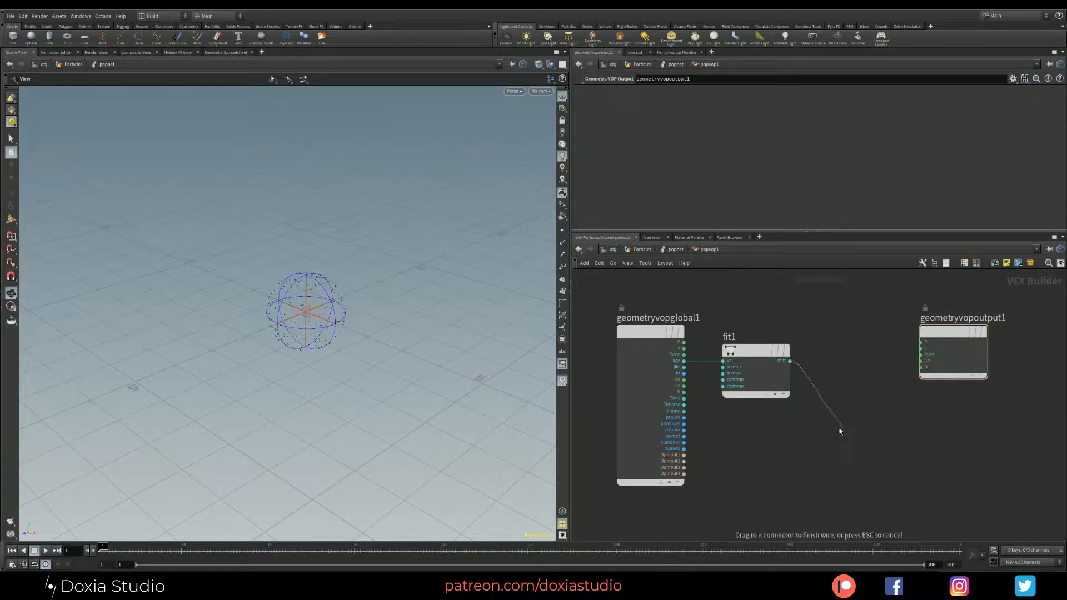
pyautogui.press('Tab')
pyautogui.write('bind')
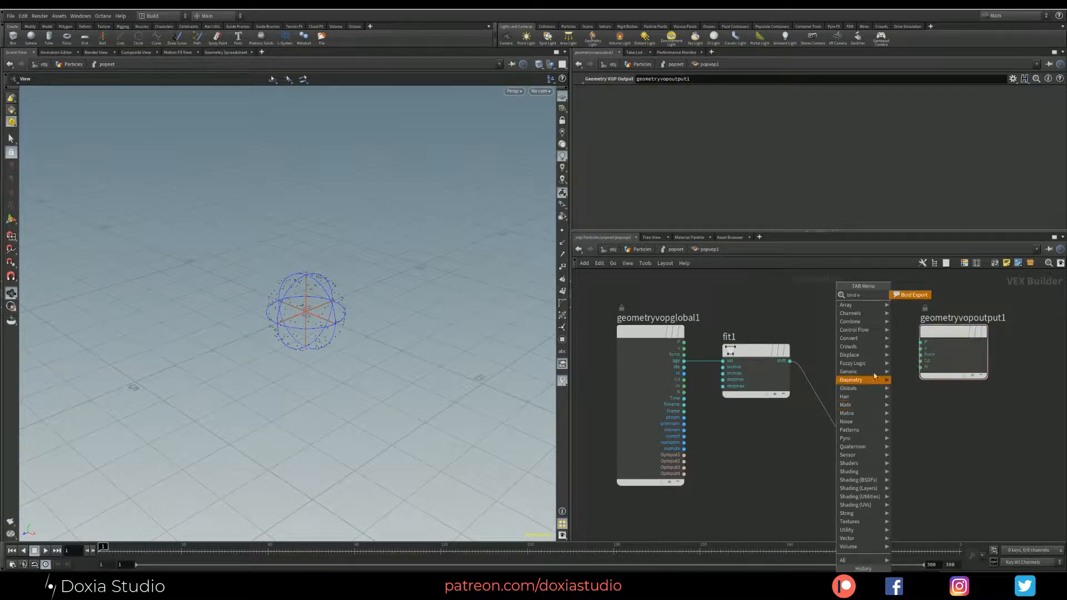
pyautogui.click(908, 294)
pyautogui.moveTo(885, 419); pyautogui.dragTo(885, 425)
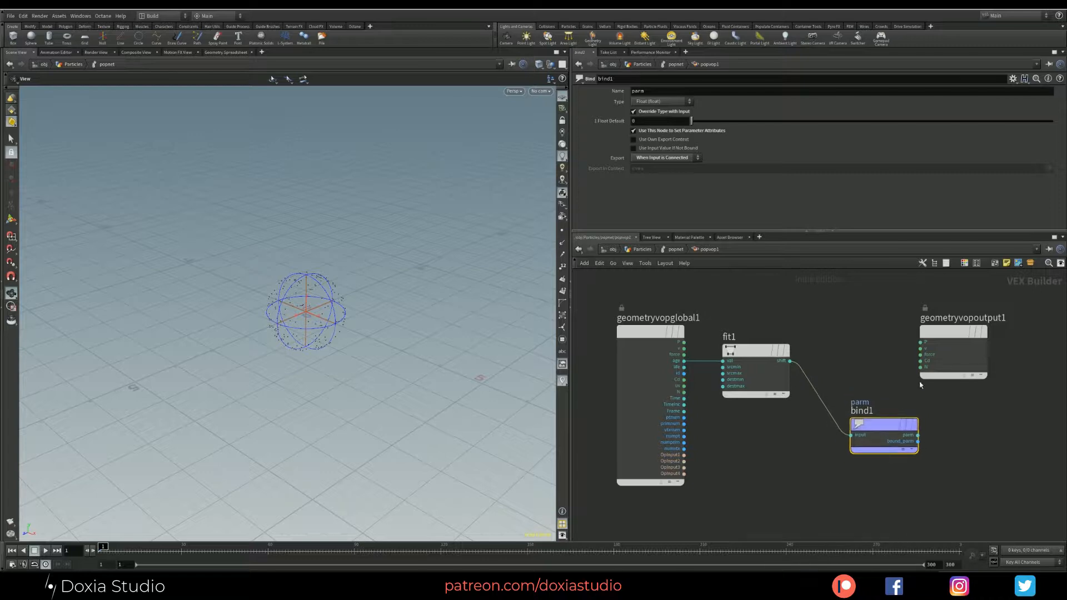
# Move geometryvopoutput1 higher, adjust the Bind node's position, and set the Bind node's name to pscale
pyautogui.moveTo(945, 332); pyautogui.dragTo(937, 298)
pyautogui.moveTo(874, 421)
pyautogui.mouseDown()
pyautogui.moveTo(894, 406)
pyautogui.moveTo(884, 421)
pyautogui.mouseUp()
pyautogui.moveTo(986, 380); pyautogui.dragTo(933, 398, button='middle')
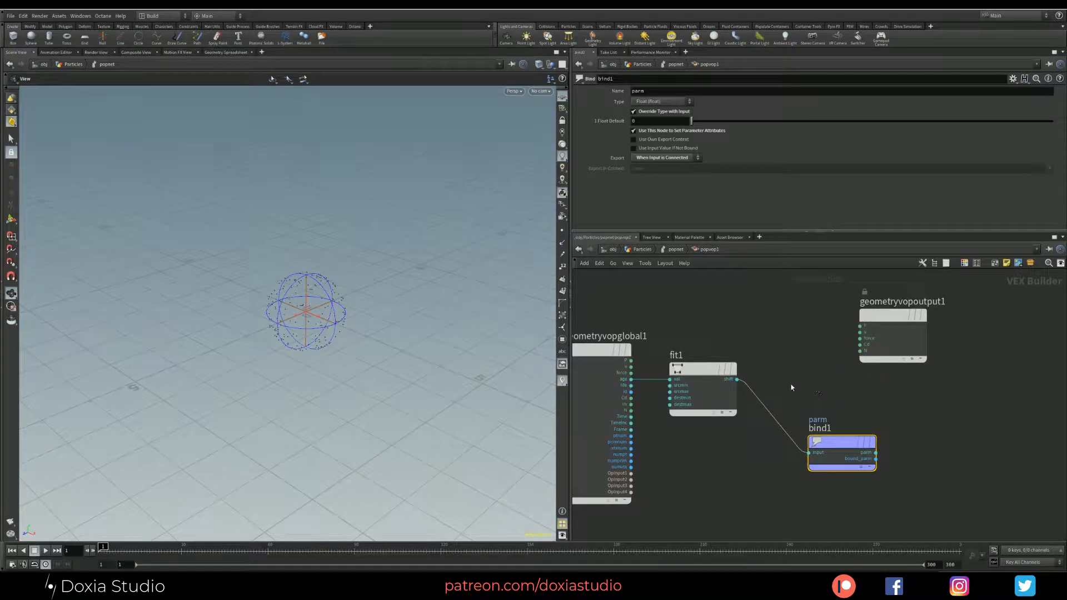
pyautogui.moveTo(839, 443); pyautogui.dragTo(837, 424)
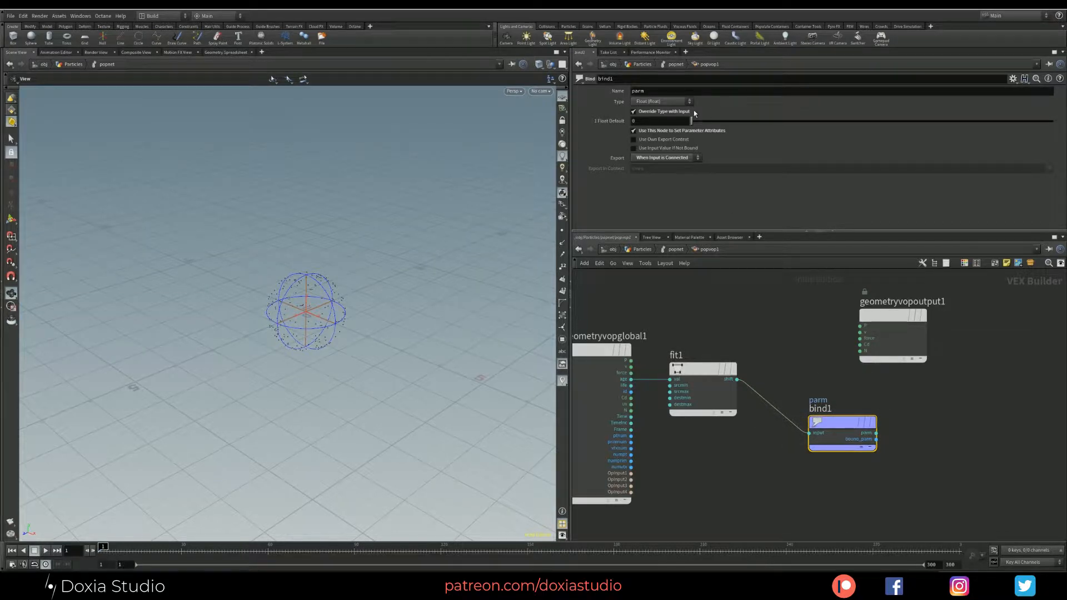
pyautogui.doubleClick(654, 91)
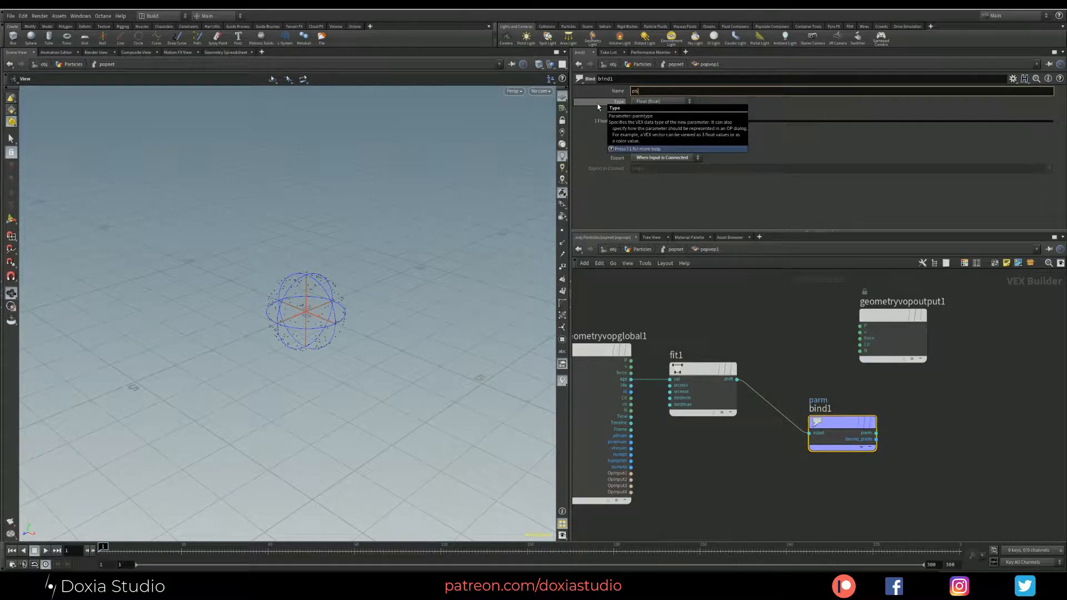
pyautogui.press('Return')
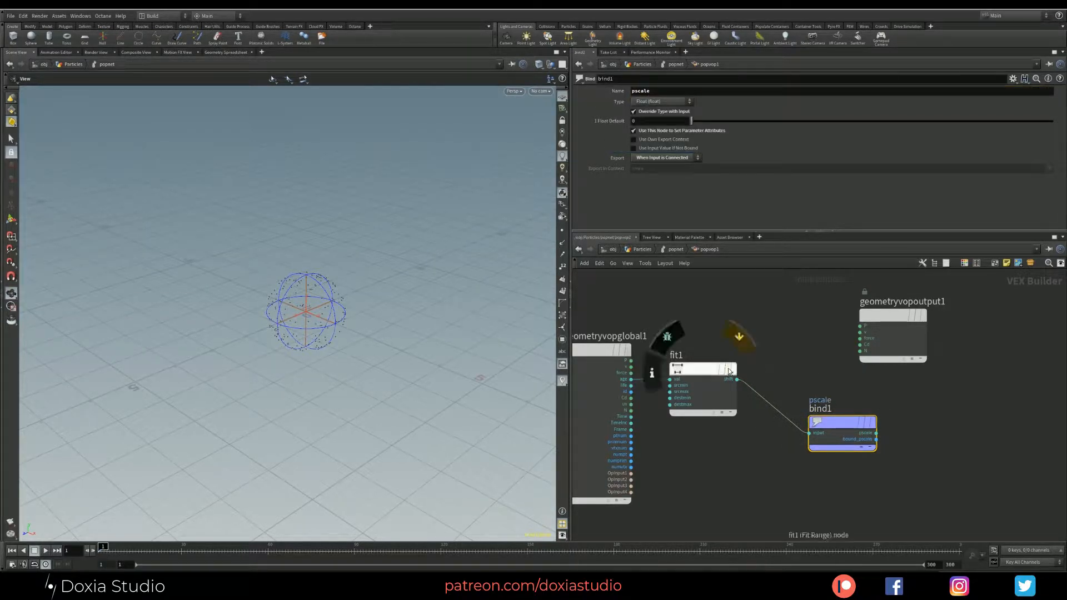
# Adjust the spacing of fit1 and bind1, and create input parameters for fit1's unconnected range inputs
pyautogui.moveTo(704, 370)
pyautogui.mouseDown()
pyautogui.moveTo(714, 359)
pyautogui.moveTo(700, 365)
pyautogui.mouseUp()
pyautogui.moveTo(833, 424); pyautogui.dragTo(844, 420)
pyautogui.click(698, 368)
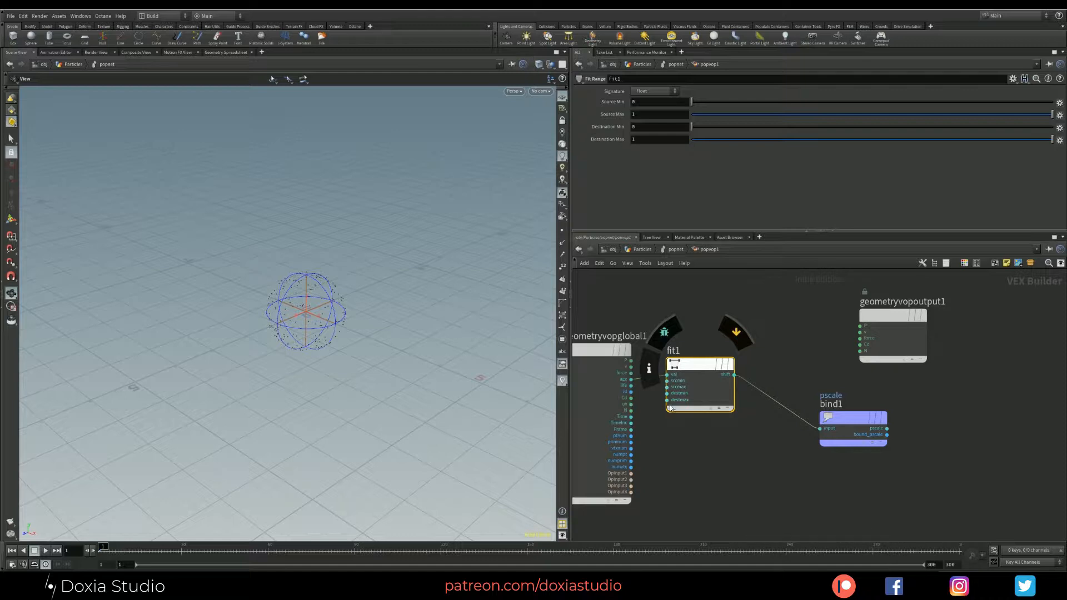
pyautogui.moveTo(695, 376); pyautogui.dragTo(704, 376)
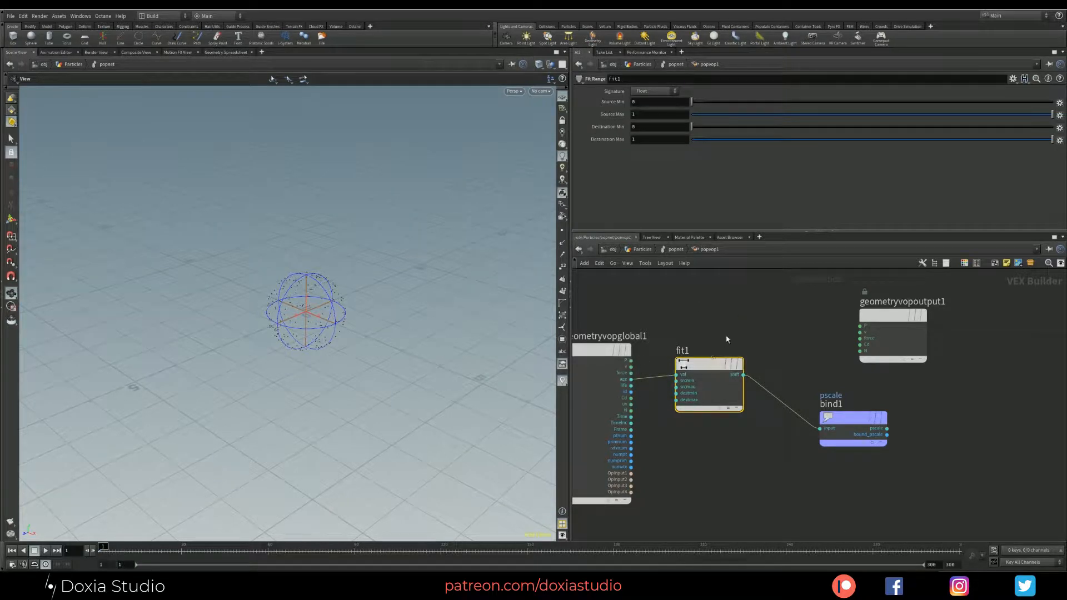
pyautogui.rightClick(700, 365)
pyautogui.moveTo(760, 402)
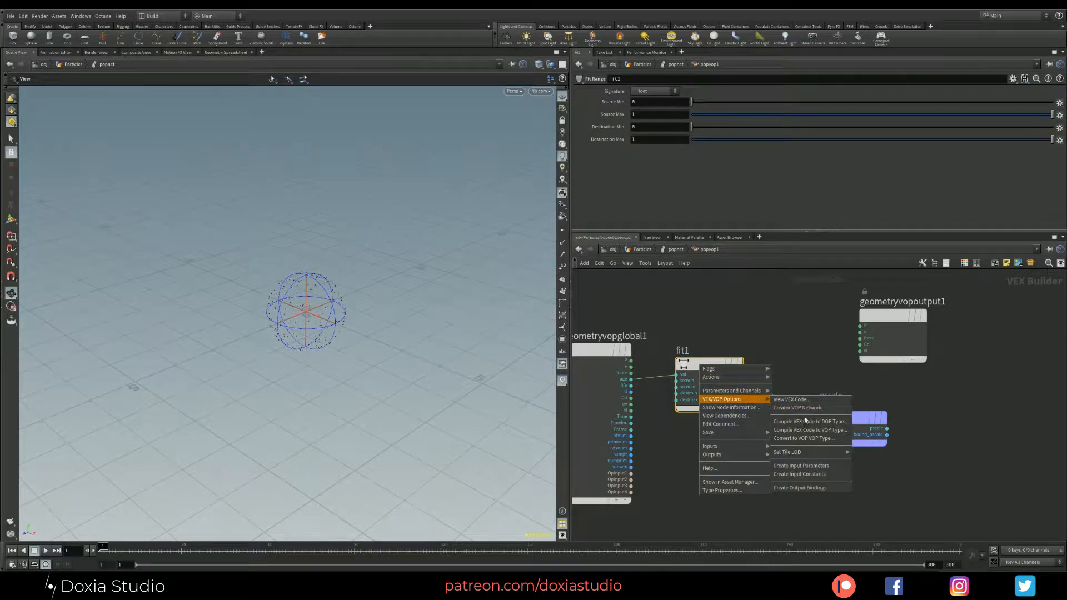
pyautogui.click(818, 465)
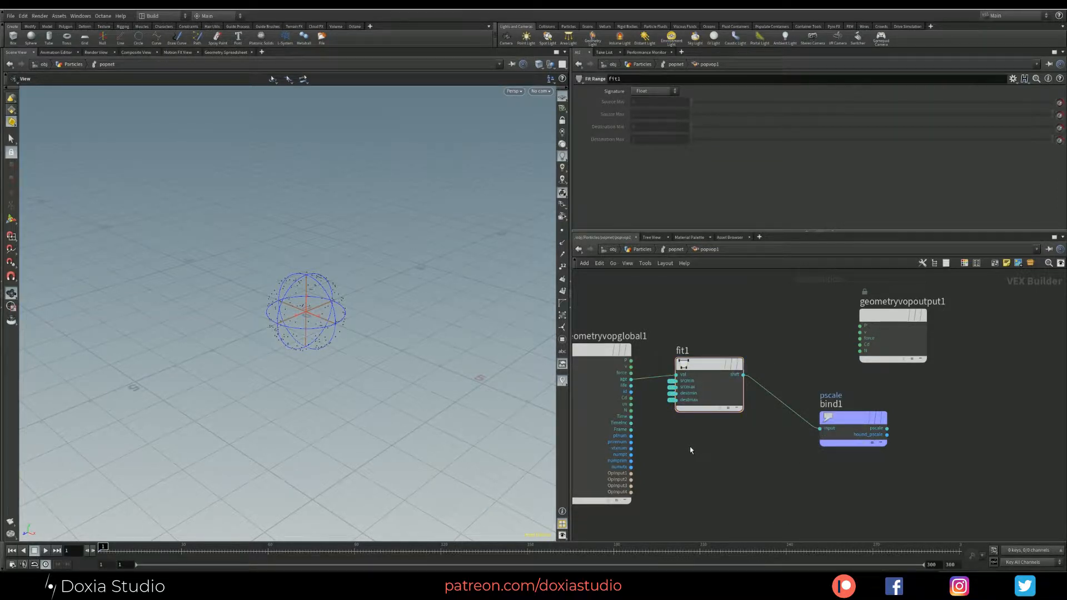
# Go up to popvop1, enlarge the parameter pane to examine its exposed range parameters, and return to its VEX network
pyautogui.press('u')
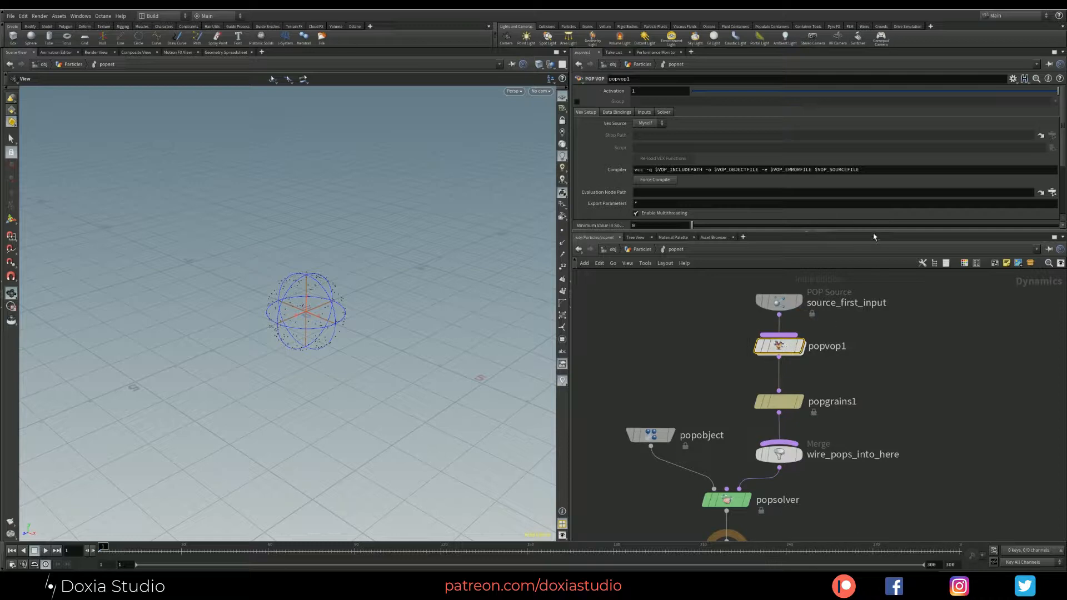
pyautogui.moveTo(875, 232); pyautogui.dragTo(850, 280)
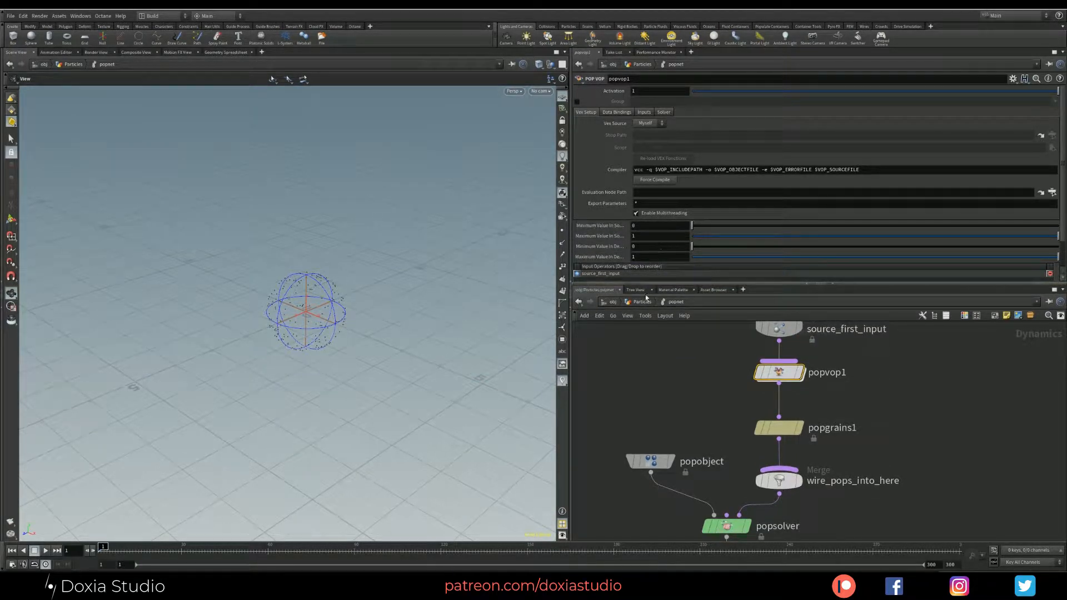
pyautogui.moveTo(784, 375)
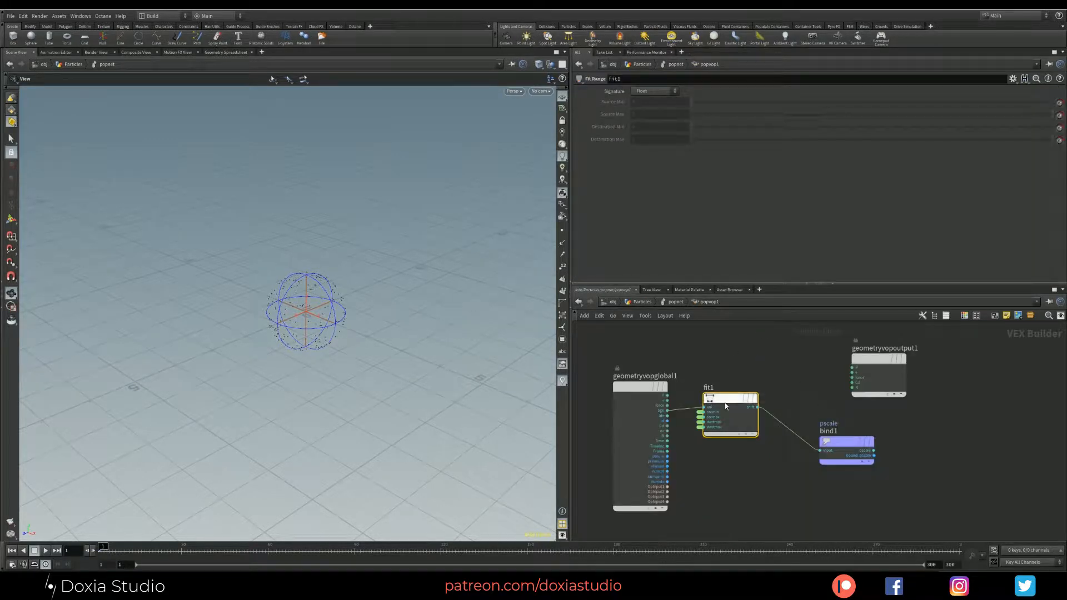
pyautogui.moveTo(725, 402); pyautogui.dragTo(732, 403)
pyautogui.click(694, 464)
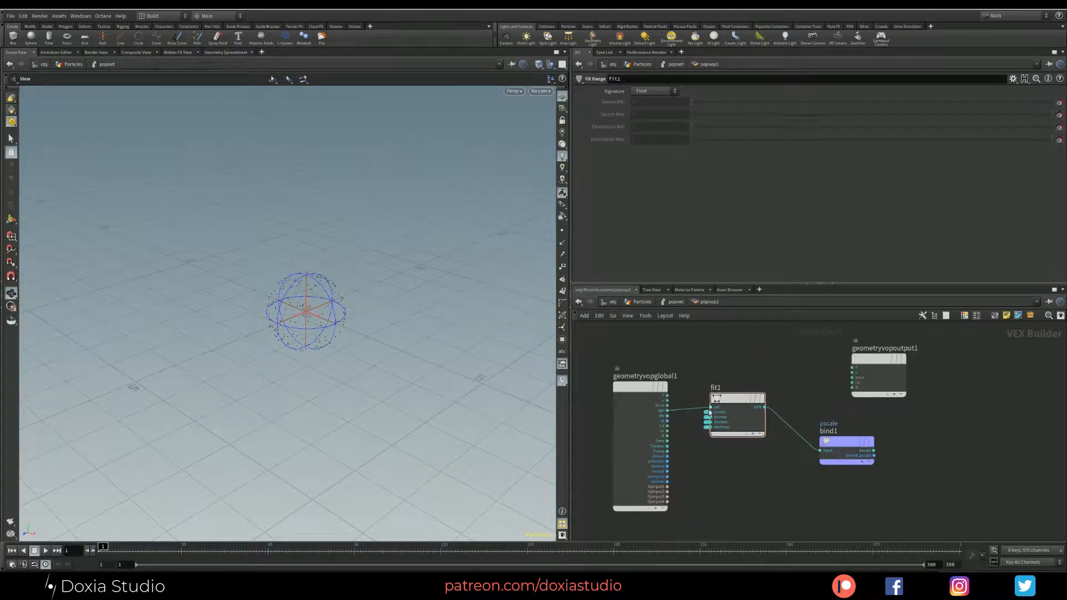
# Label fit1's source range parameters Age Min for srcmin and Age Max for srcmax
pyautogui.click(707, 412)
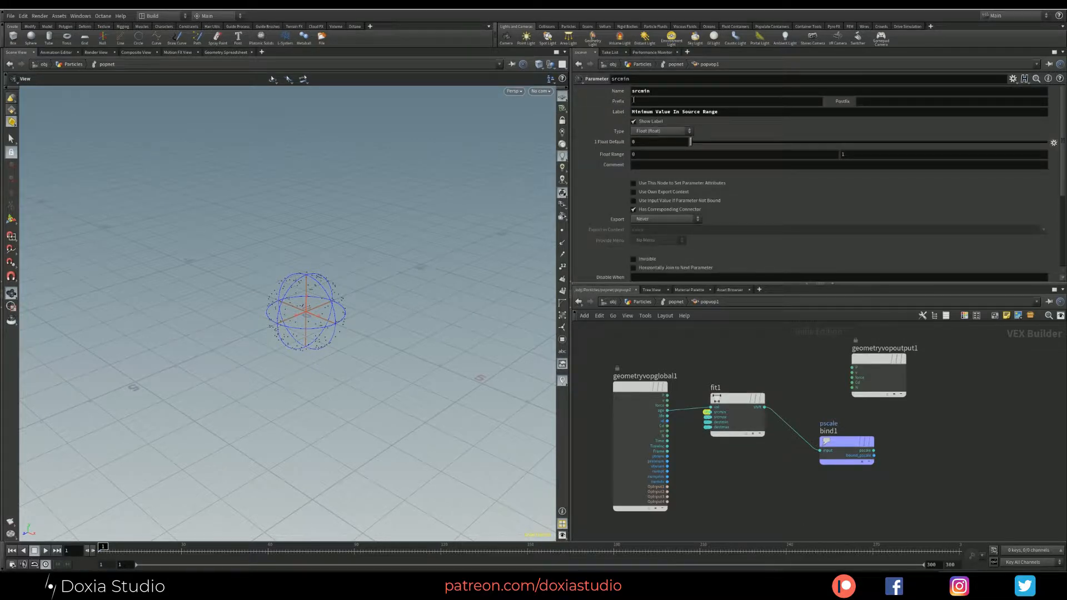
pyautogui.moveTo(717, 111); pyautogui.dragTo(620, 126)
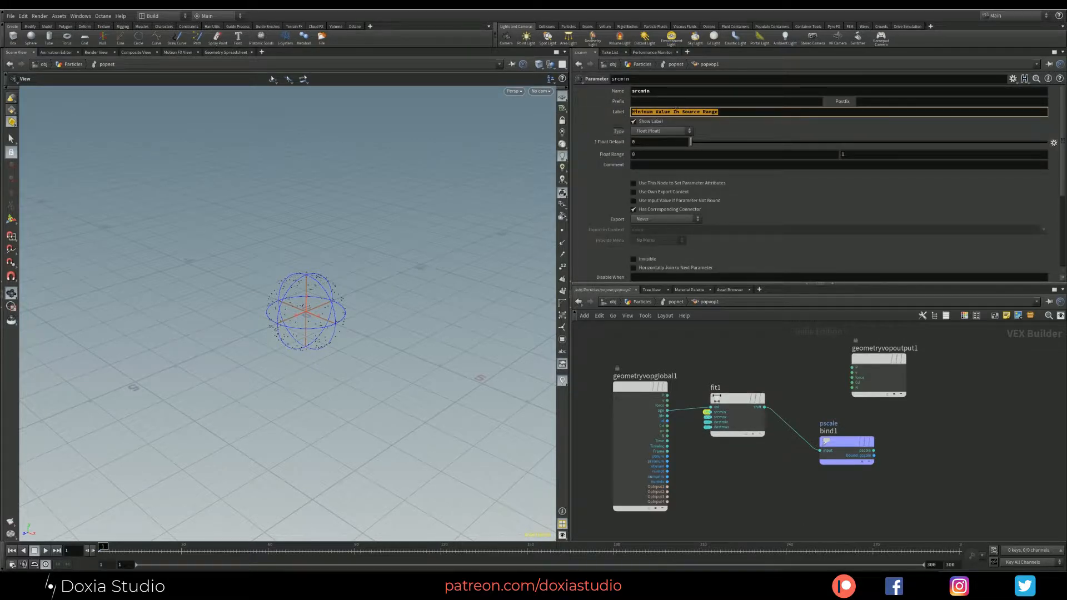
pyautogui.write('Age Min')
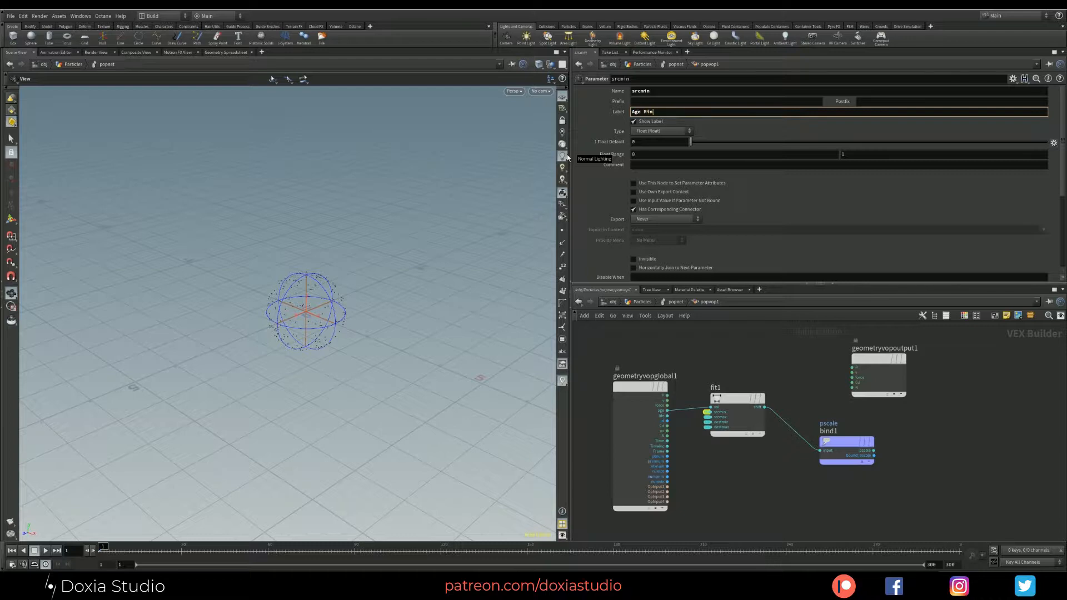
pyautogui.press('Return')
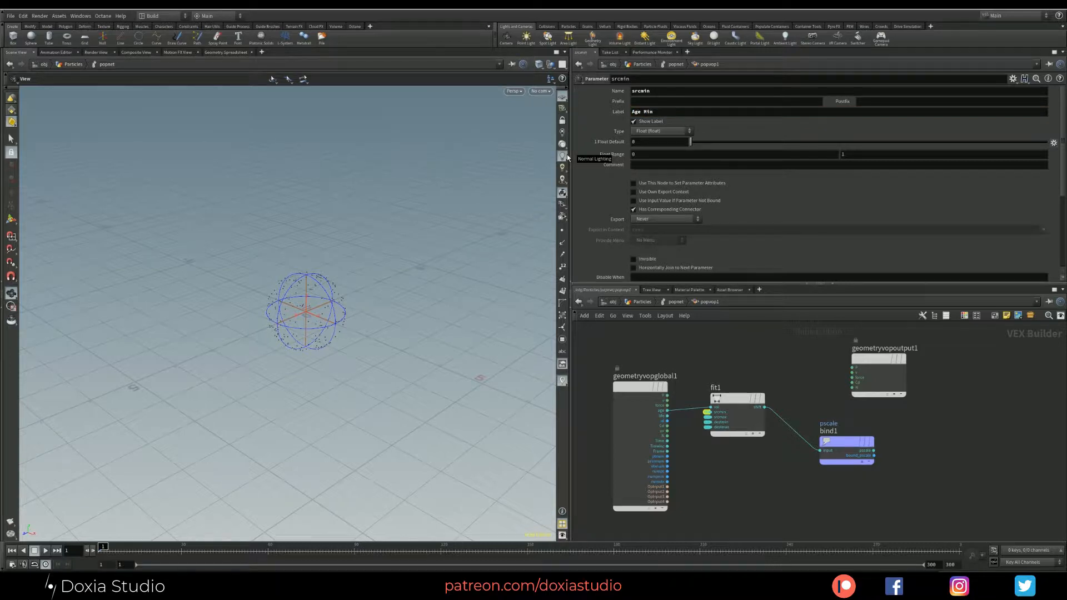
pyautogui.click(707, 417)
pyautogui.click(731, 112)
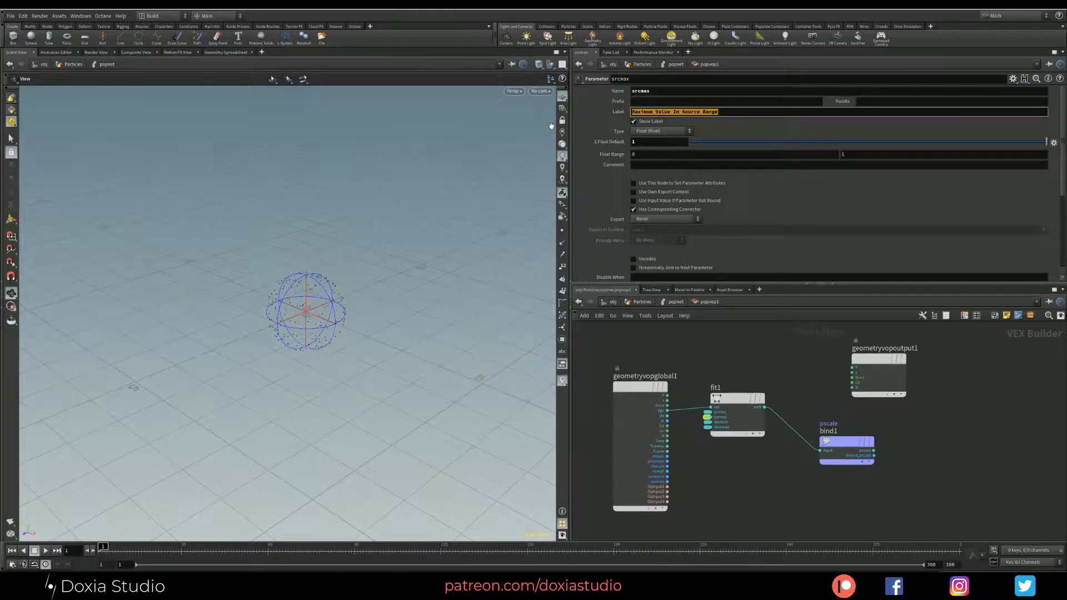
pyautogui.write('Age Max')
pyautogui.press('Return')
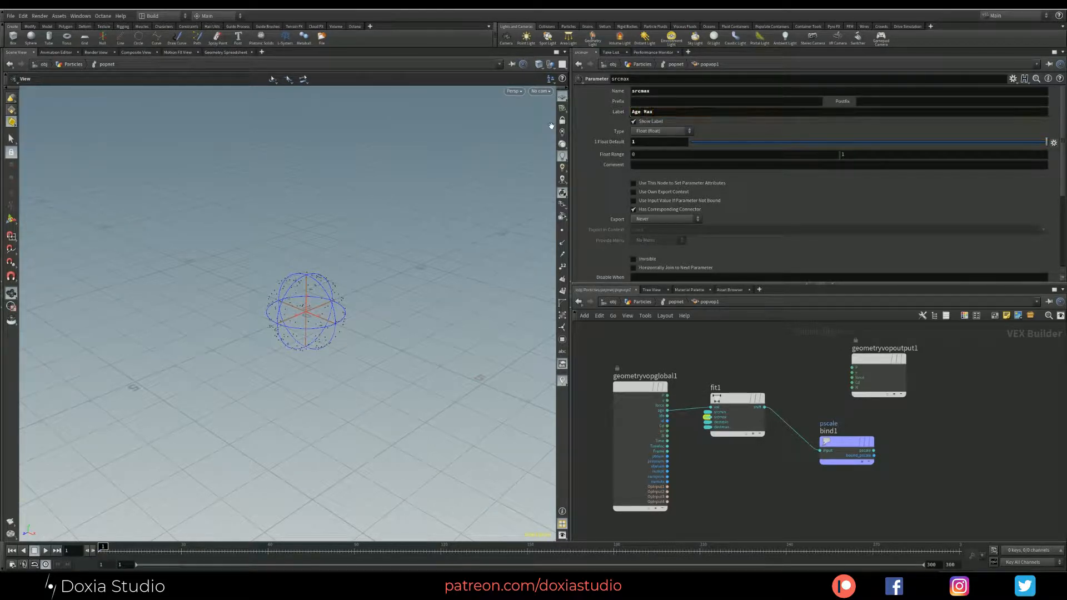
# Label fit1's destination range parameters PSCALE Min for destmin and PSCALE Max for destmax
pyautogui.click(707, 422)
pyautogui.tripleClick(744, 113)
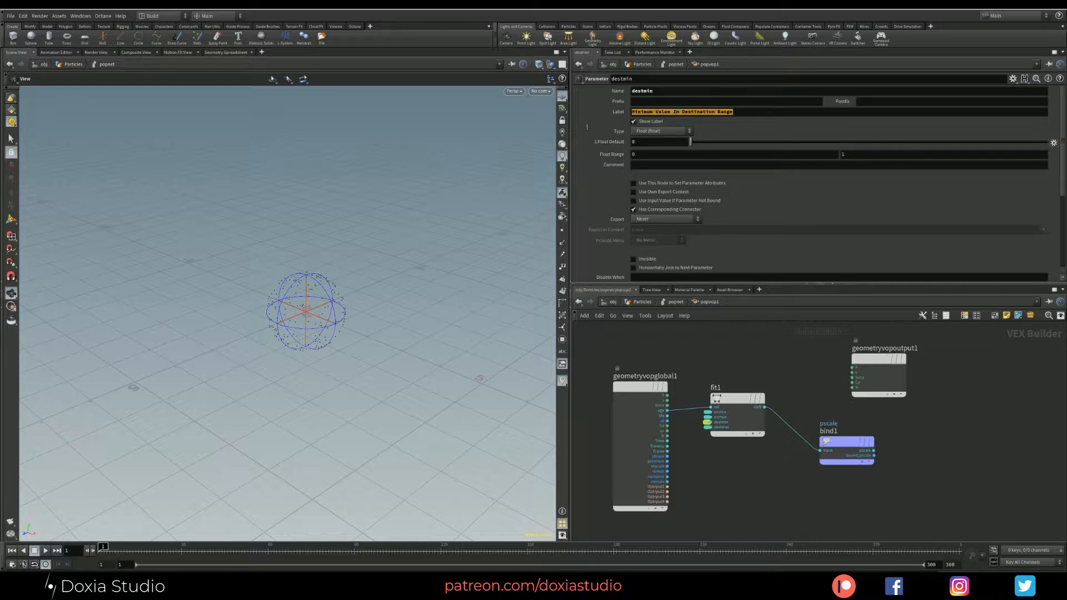
pyautogui.write('PSCALE Min')
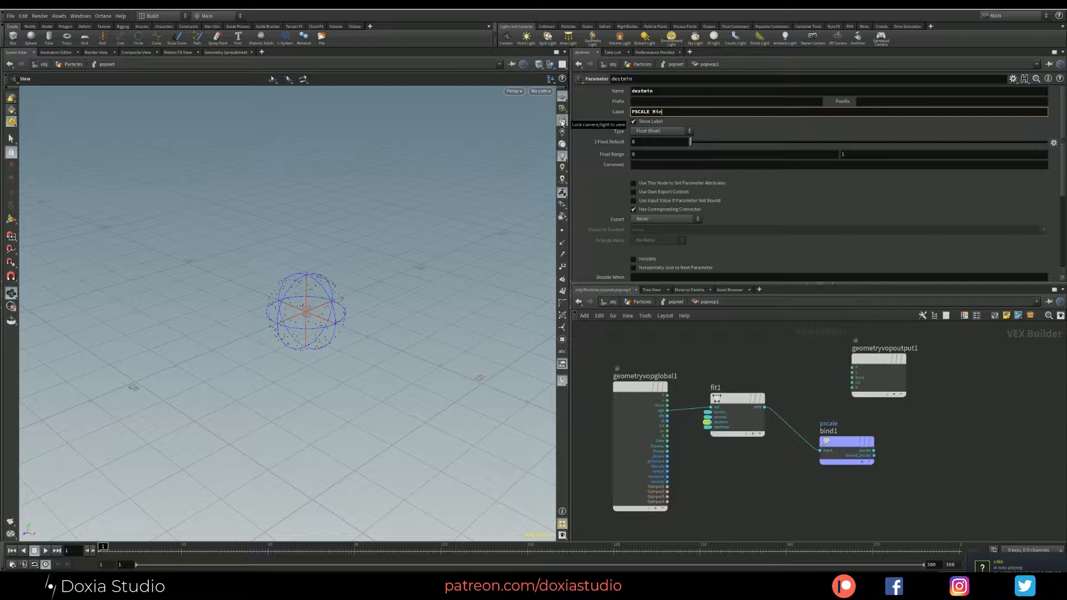
pyautogui.press('Return')
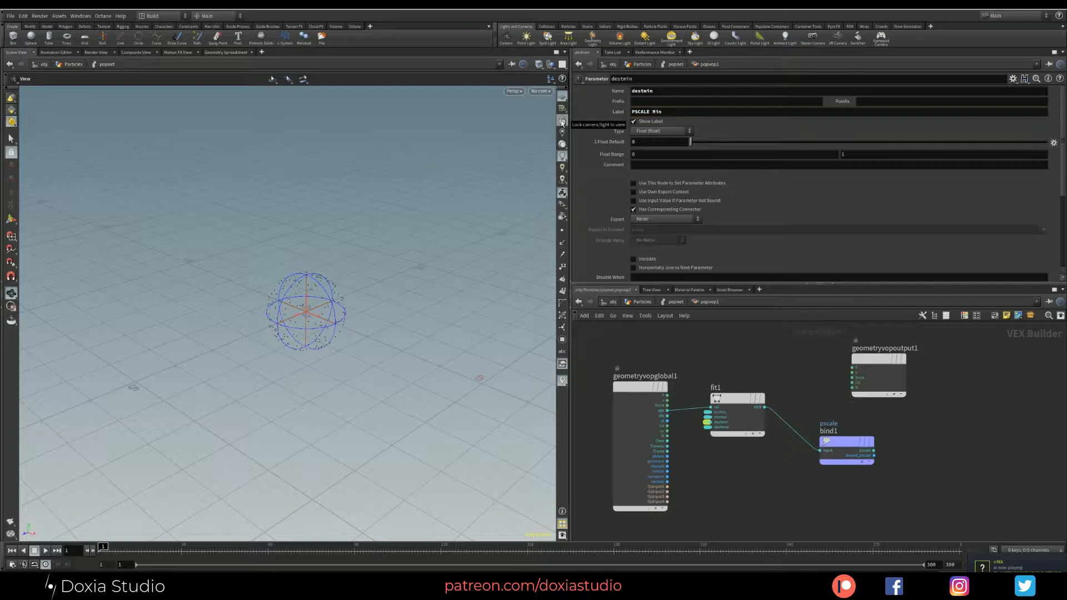
pyautogui.click(707, 427)
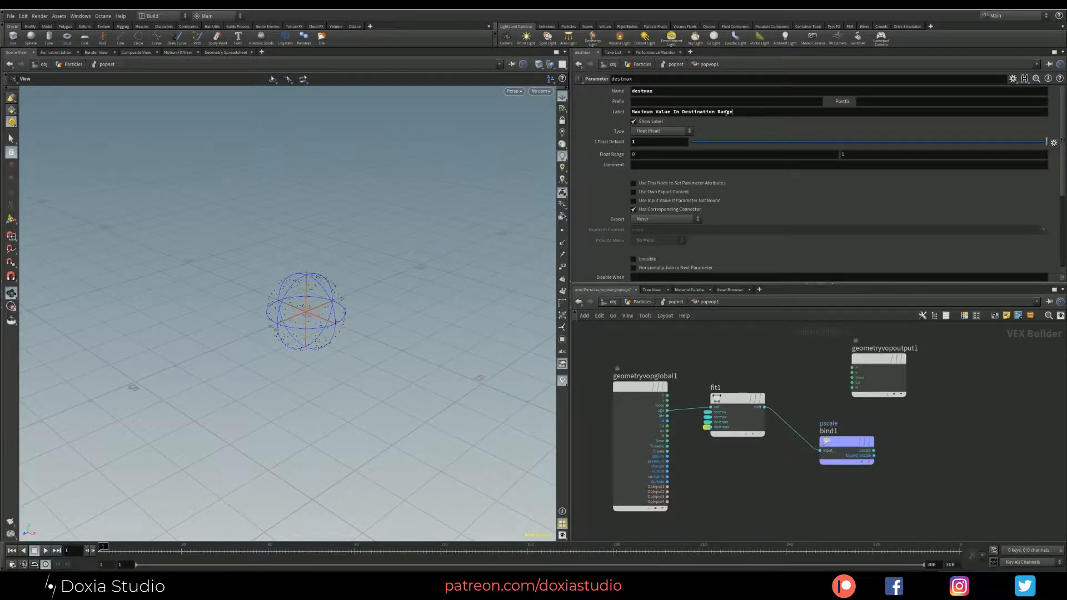
pyautogui.moveTo(740, 113); pyautogui.dragTo(566, 167)
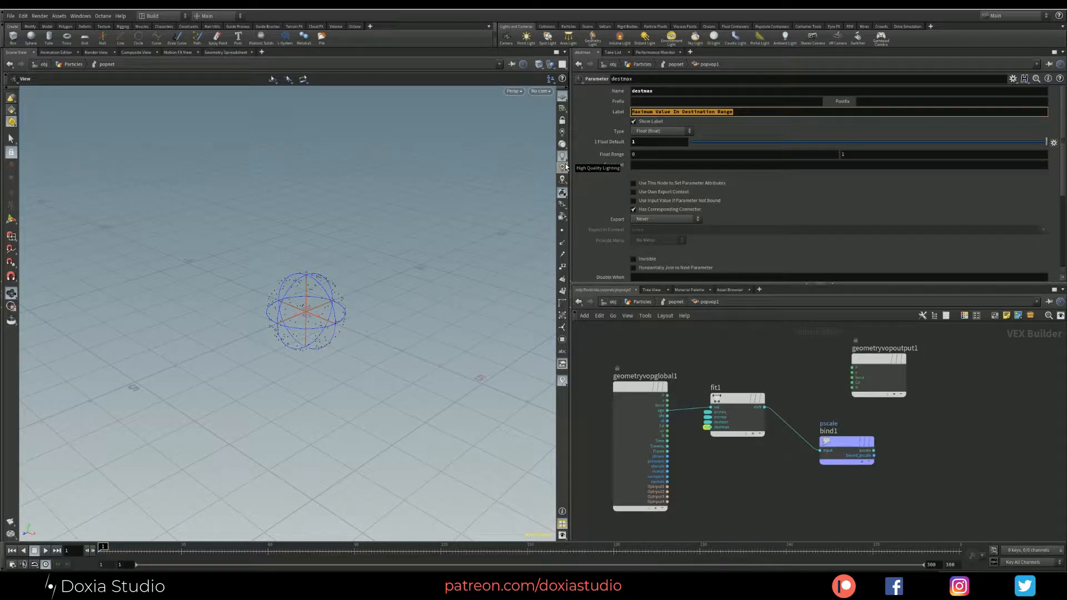
pyautogui.write('PSCALE Max')
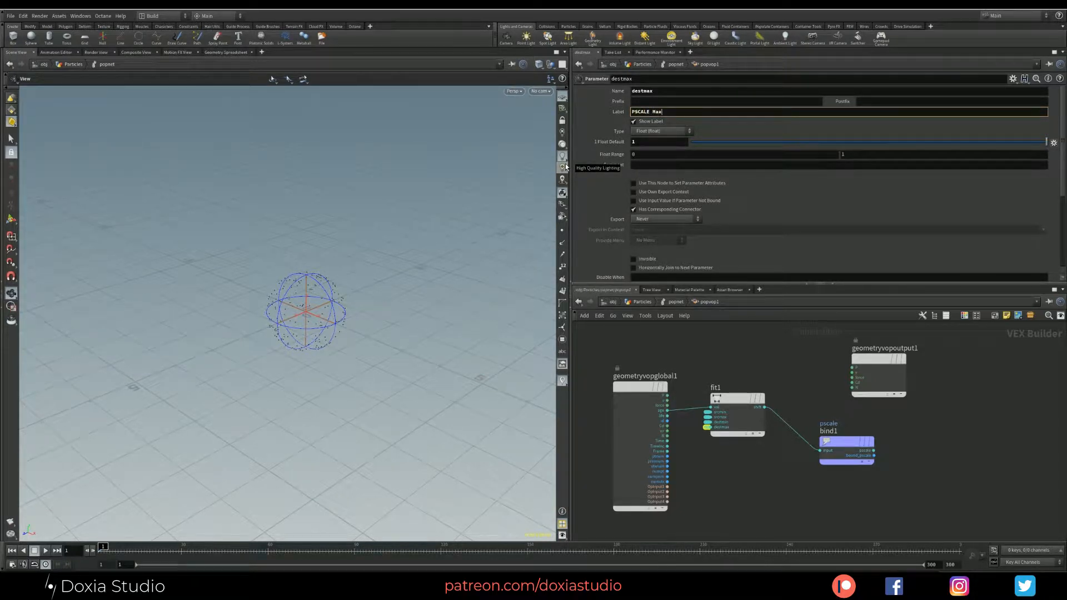
pyautogui.press('Return')
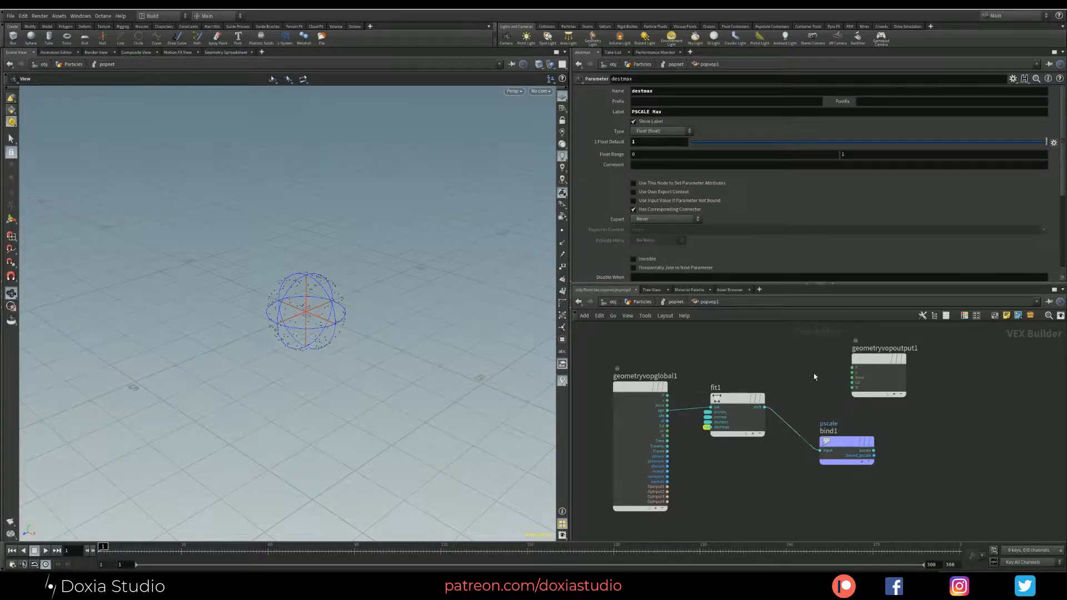
# Go up to the popnet level and set popvop1's Age Max to 4 and PSCALE Max to 0.5
pyautogui.press('u')
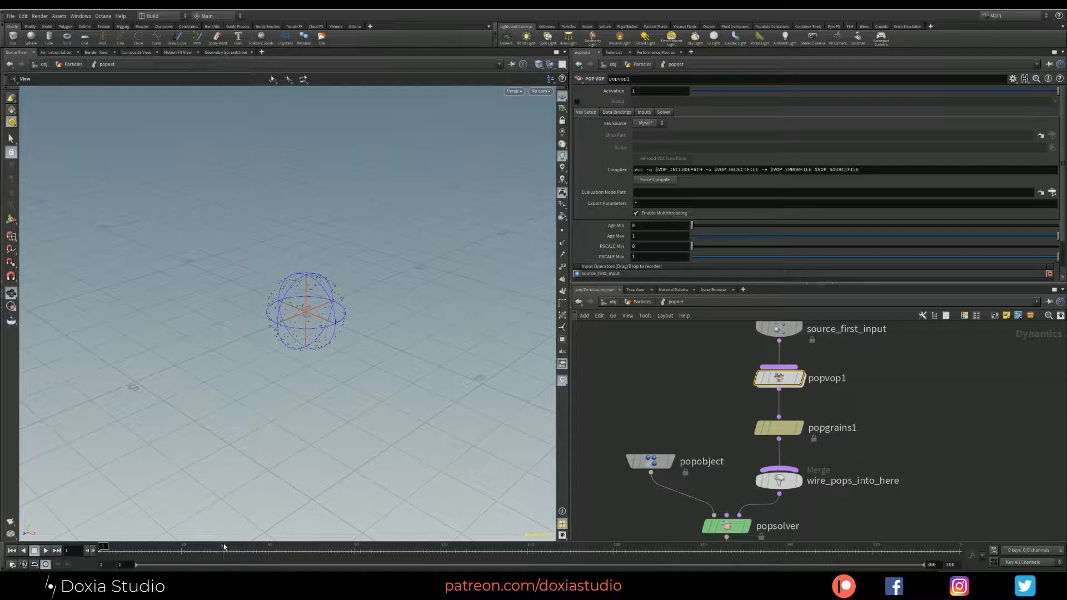
pyautogui.click(634, 225)
pyautogui.click(645, 246)
pyautogui.hotkey('shift', 'Tab')
pyautogui.write('3')
pyautogui.press('BackSpace')
pyautogui.write('4')
pyautogui.click(640, 257)
pyautogui.write('0.5')
pyautogui.press('Return')
pyautogui.click(688, 371)
pyautogui.moveTo(670, 376); pyautogui.dragTo(658, 394, button='middle')
# Bypass the popgrains1 node and go up to the Particles geometry network
pyautogui.click(780, 442)
pyautogui.moveTo(778, 442)
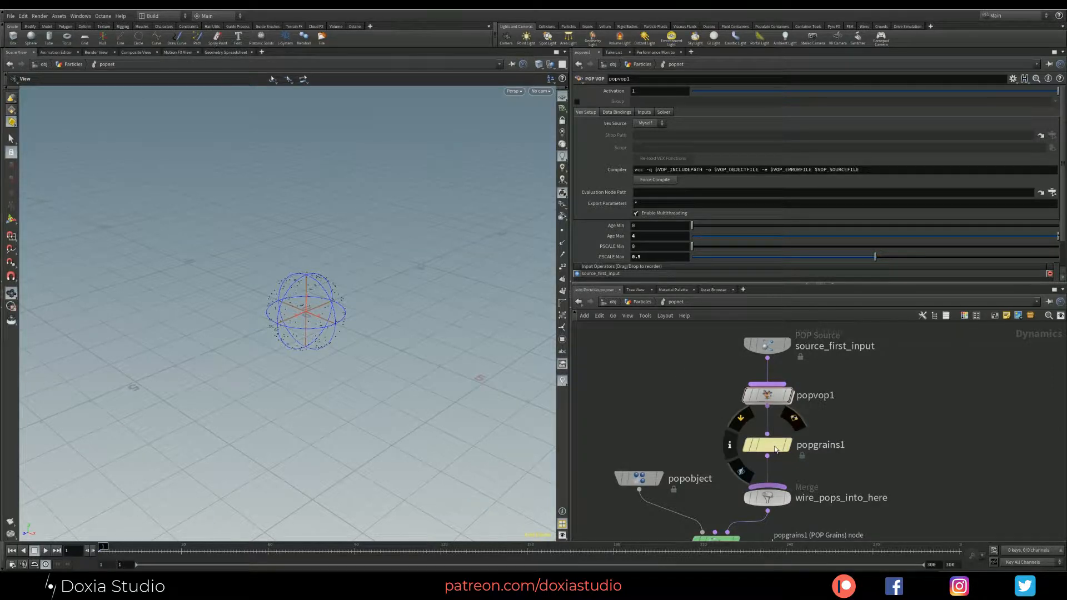
pyautogui.click(742, 420)
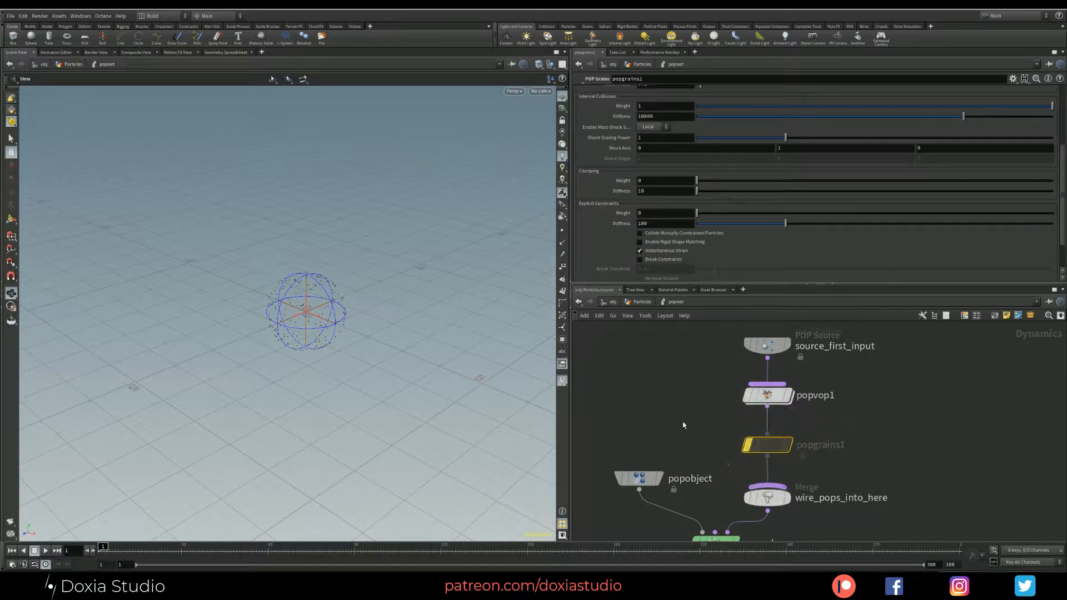
pyautogui.press('u')
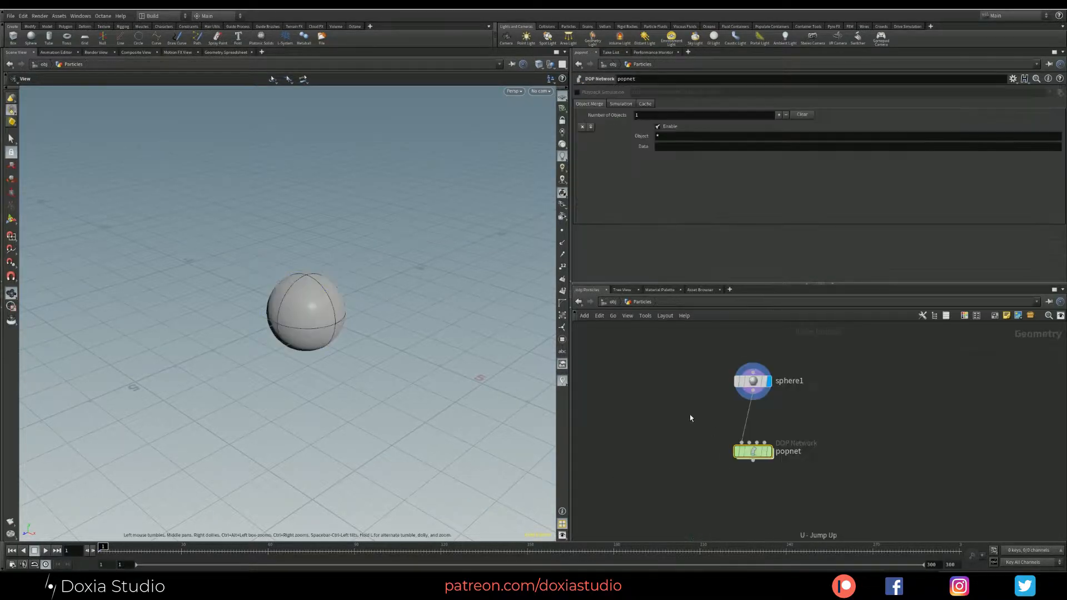
pyautogui.press('Tab')
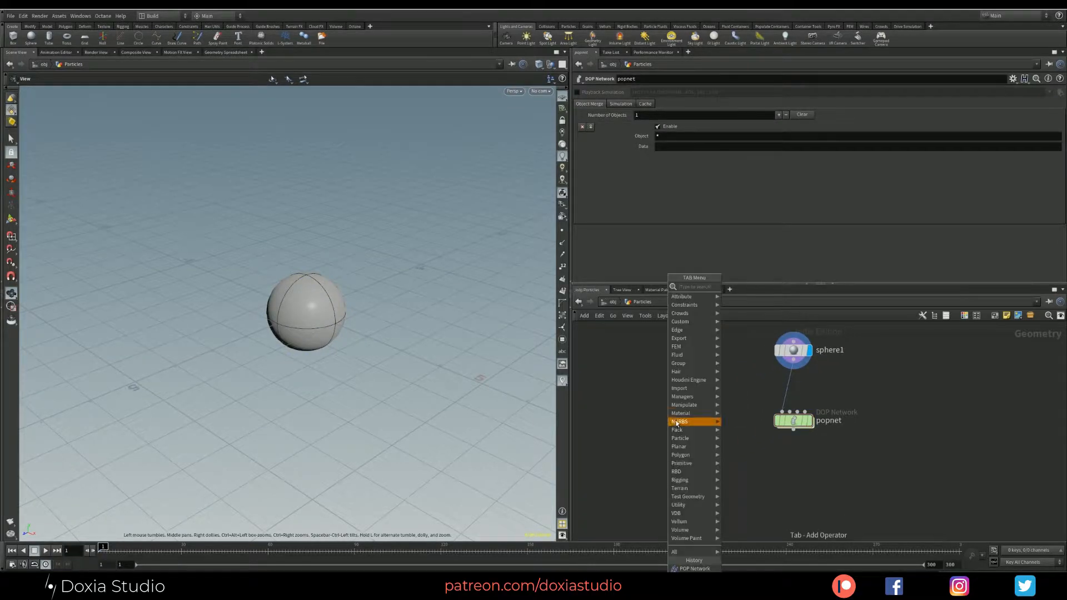
pyautogui.write('spo')
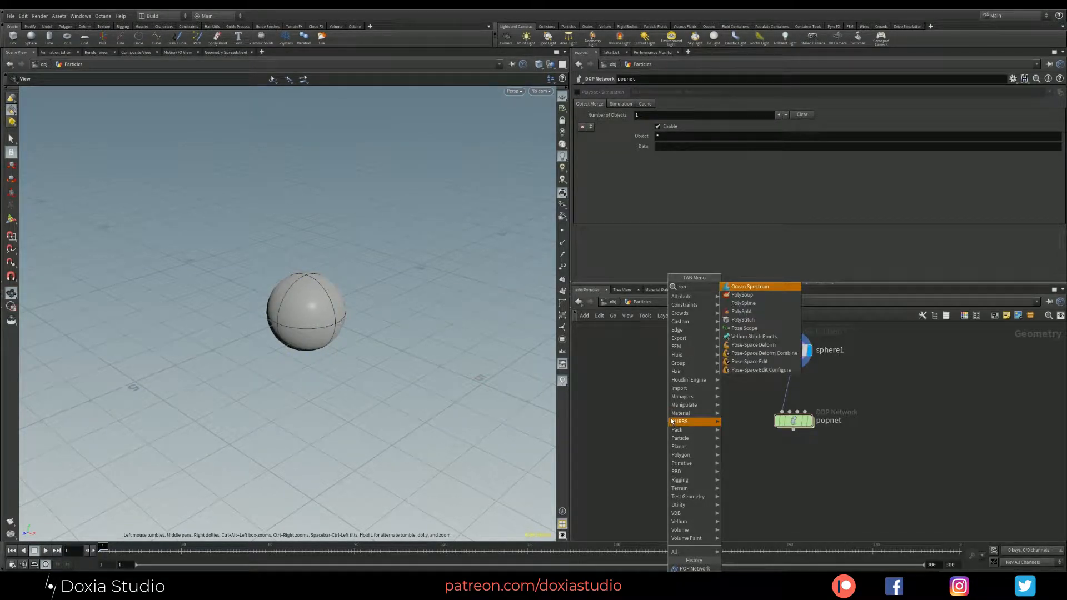
pyautogui.click(758, 434)
# Add a second Sphere node beside popnet in the Particles network
pyautogui.press('Tab')
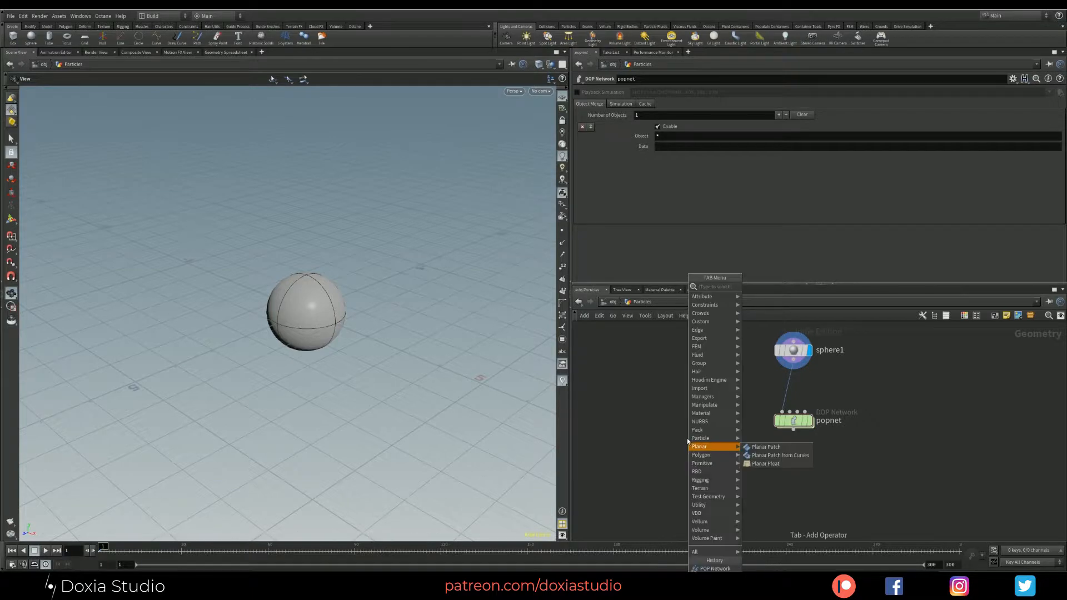
pyautogui.write('scat')
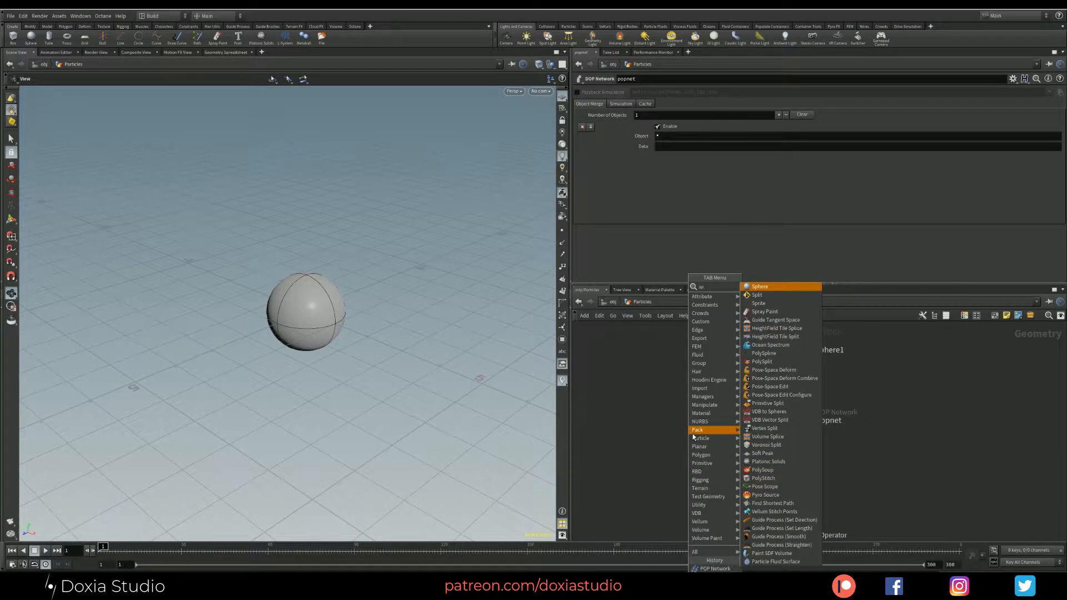
pyautogui.click(758, 288)
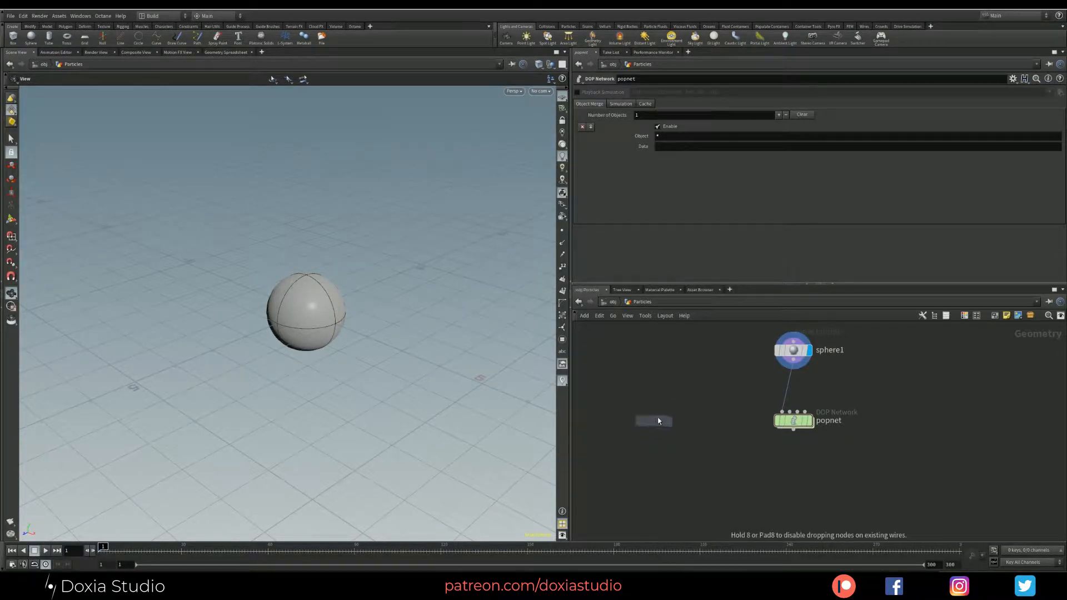
pyautogui.click(661, 417)
# Add a Copy to Points node that copies sphere2 onto popnet's points, and display its result
pyautogui.press('Tab')
pyautogui.write('copy')
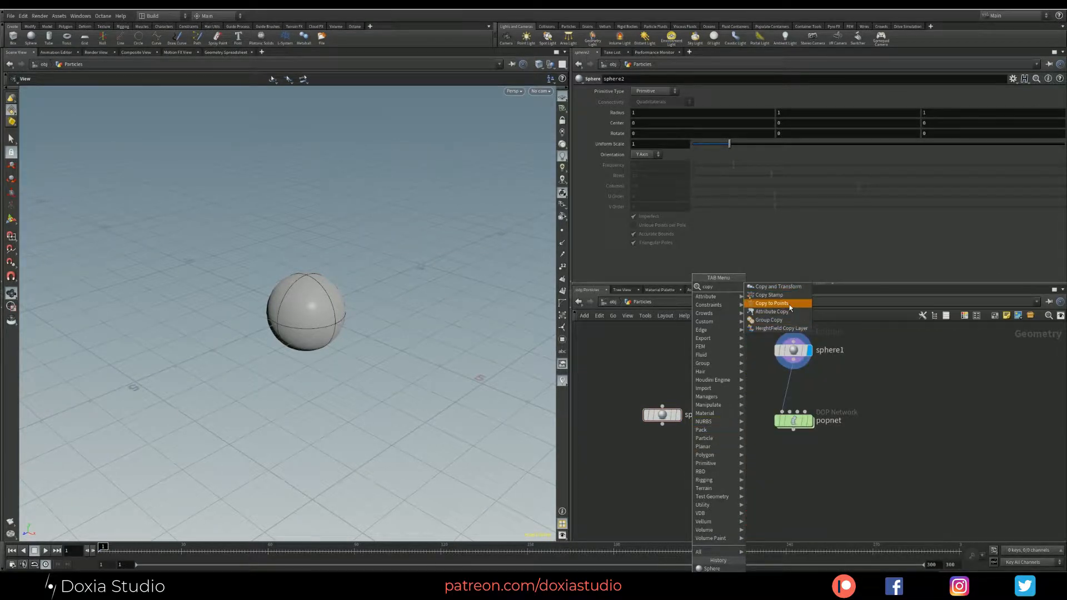
pyautogui.click(789, 305)
pyautogui.click(735, 476)
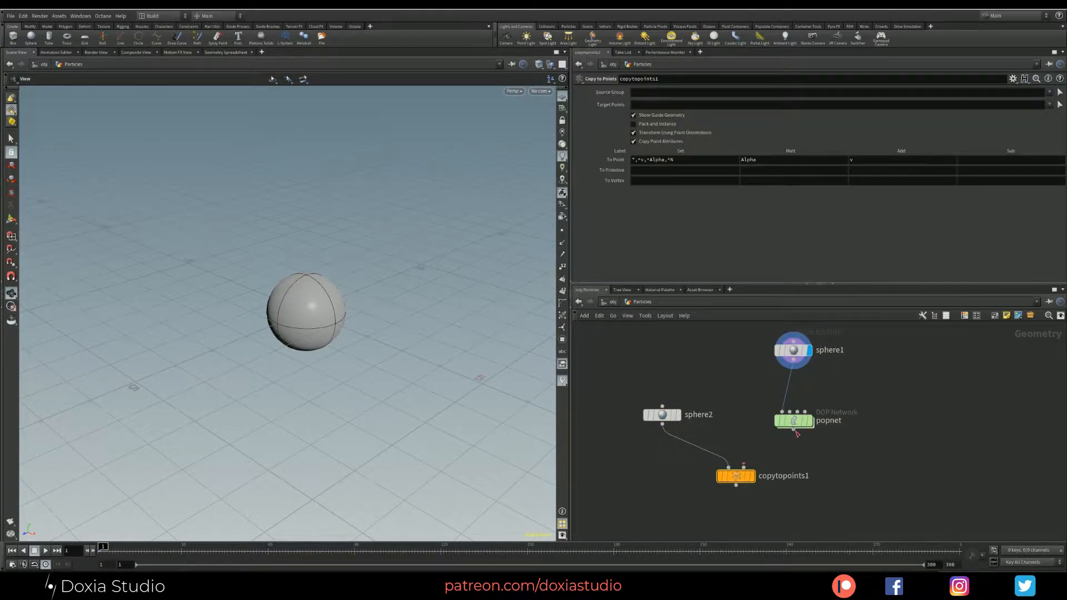
pyautogui.moveTo(794, 430); pyautogui.dragTo(740, 488)
pyautogui.click(745, 483)
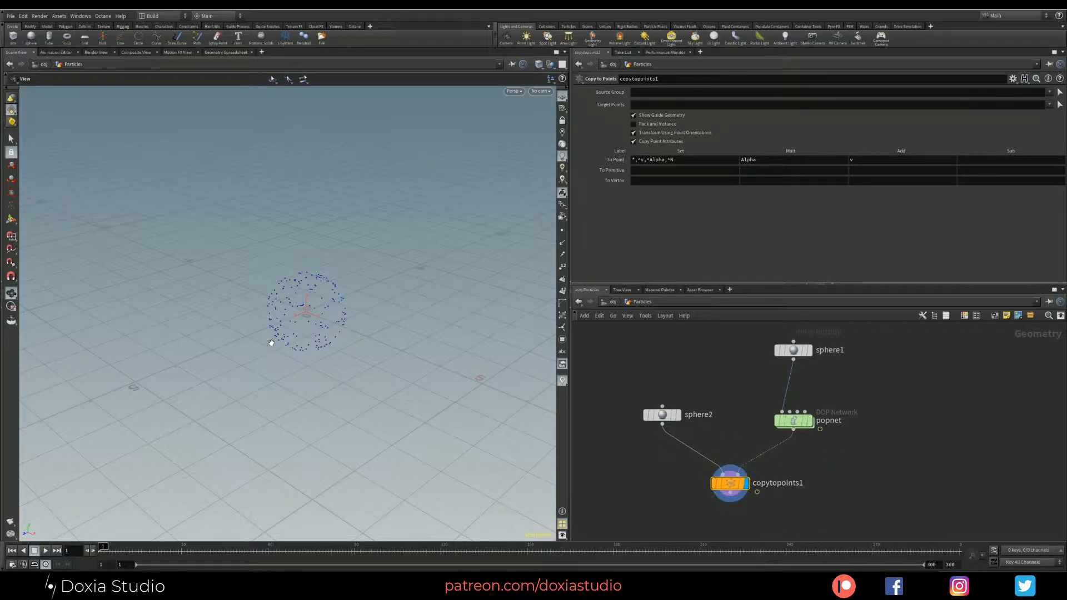
# Play the simulation to examine the growing sphere copies, stop it, and scrub back to frame 30
pyautogui.moveTo(271, 341); pyautogui.dragTo(256, 307)
pyautogui.click(46, 550)
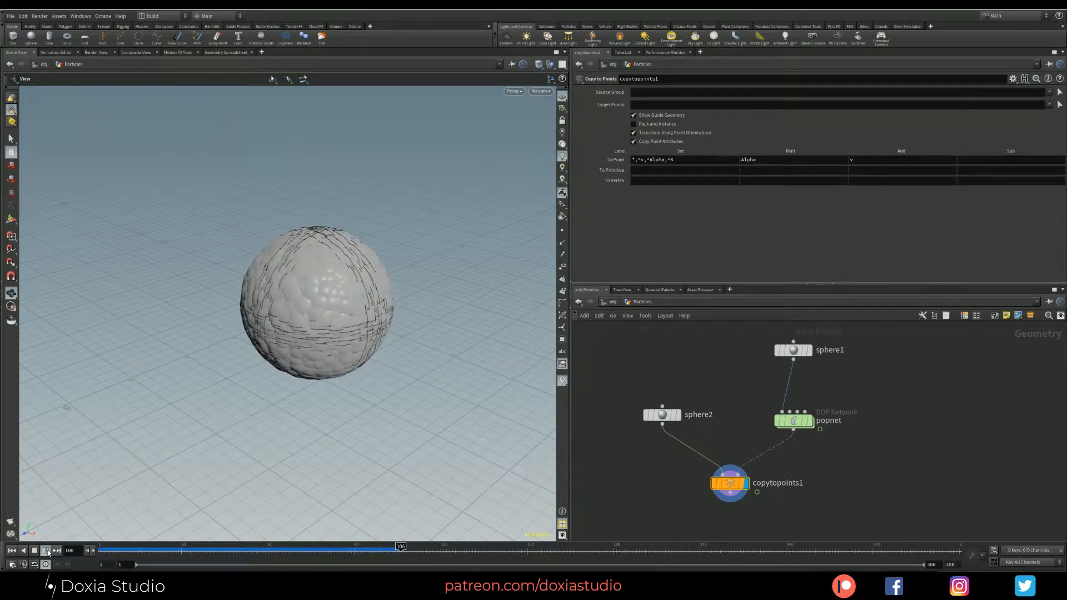
pyautogui.click(47, 550)
pyautogui.moveTo(154, 550); pyautogui.dragTo(181, 550)
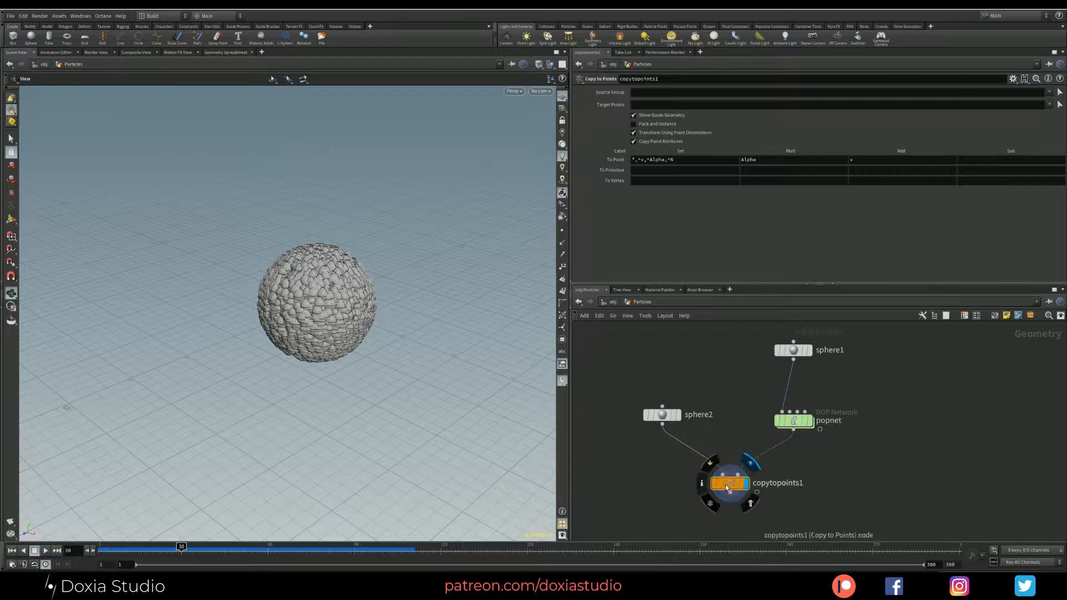
# Inspect copytopoints1's age and pscale attributes in the Geometry Spreadsheet at frames 30 and 1, and return to the Scene View
pyautogui.click(226, 53)
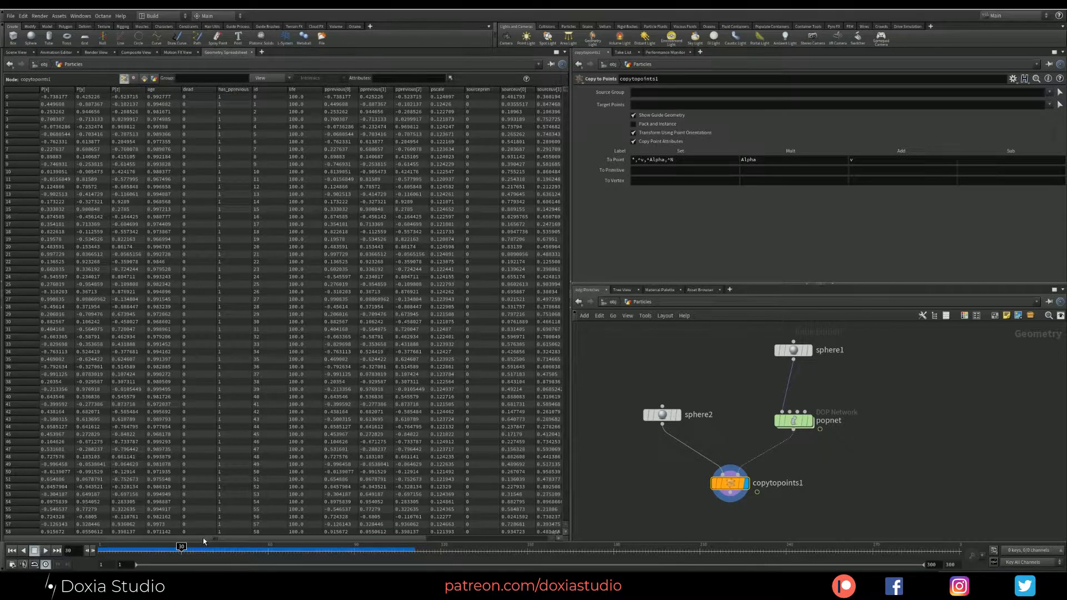
pyautogui.moveTo(204, 540); pyautogui.dragTo(329, 530)
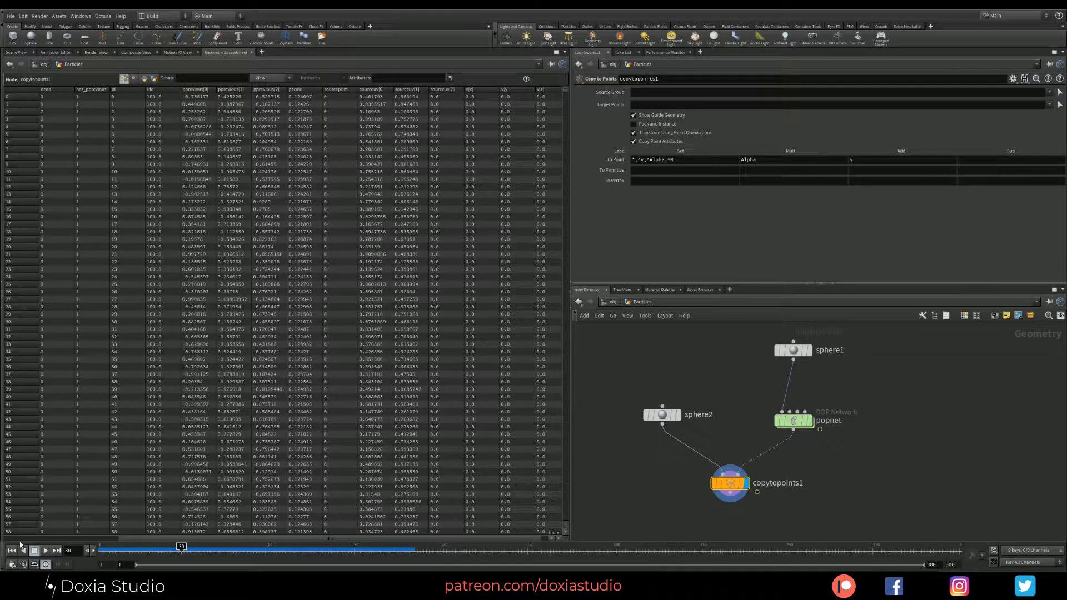
pyautogui.moveTo(120, 550); pyautogui.dragTo(22, 561)
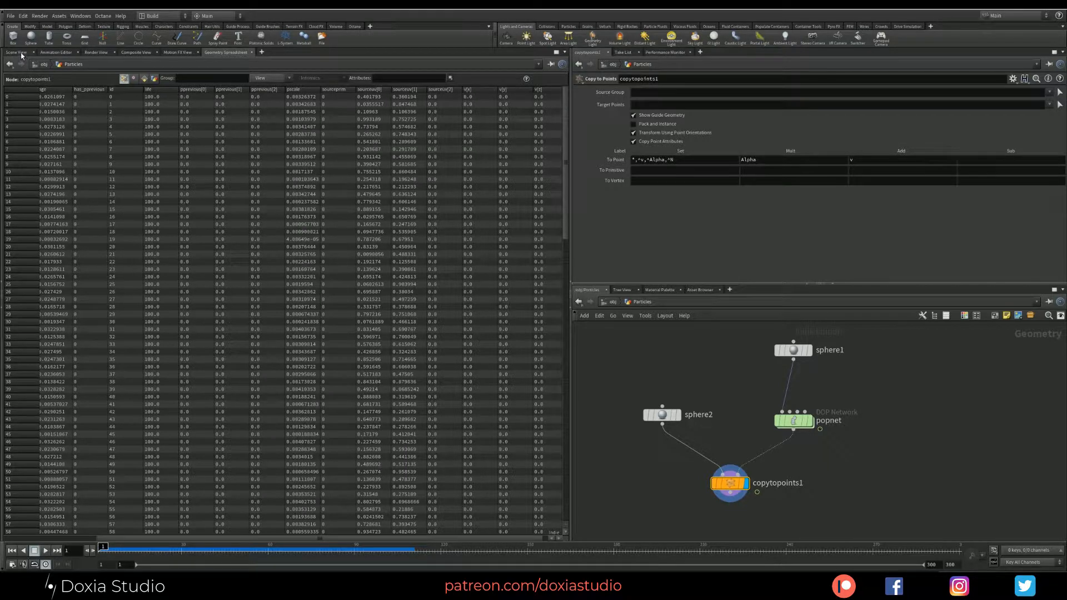
pyautogui.click(17, 52)
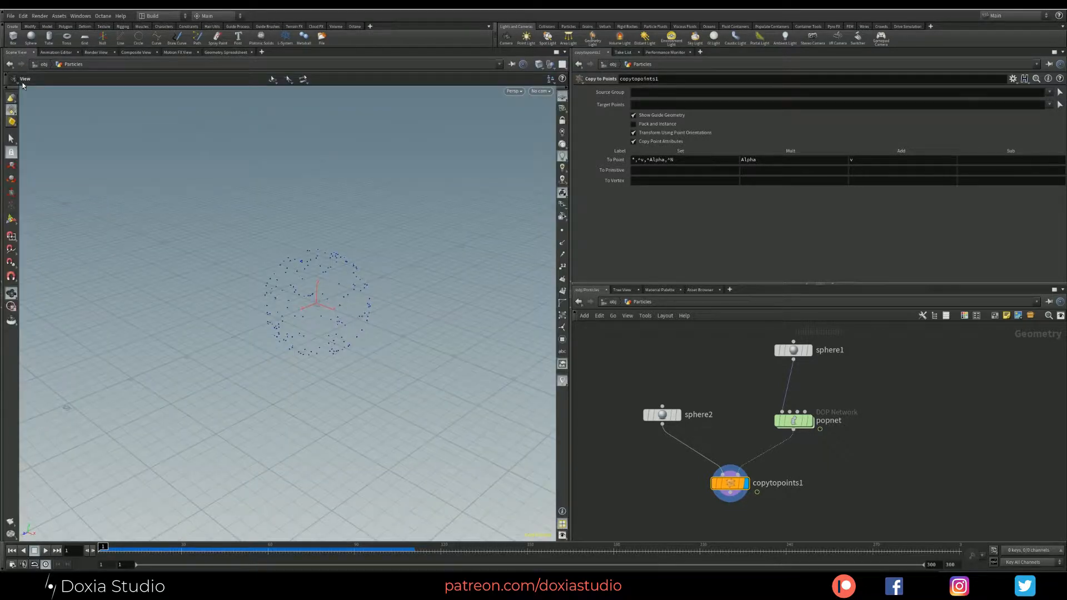
# Enter popnet, re-enable the bypassed popgrains1 node, and turn off its Assume Uniform Radius option
pyautogui.doubleClick(794, 420)
pyautogui.click(767, 444)
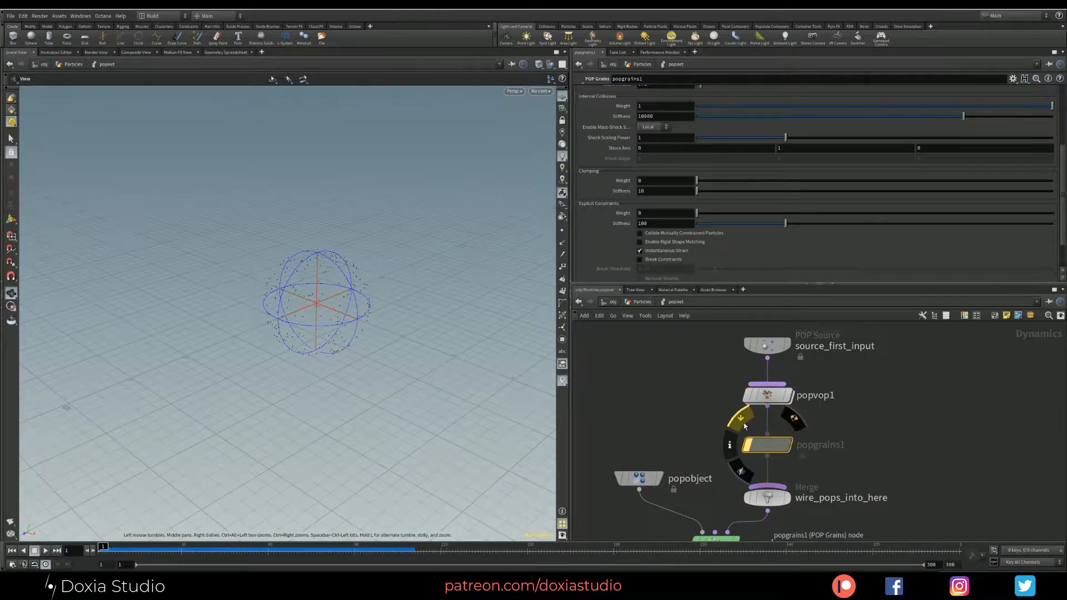
pyautogui.click(742, 424)
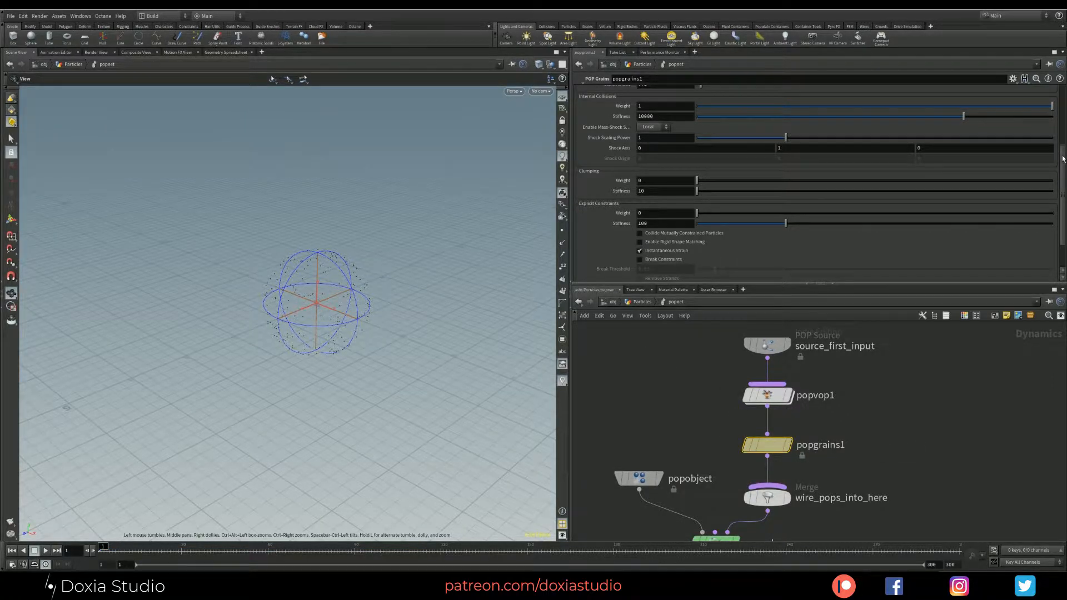
pyautogui.scroll(5, 936, 96)
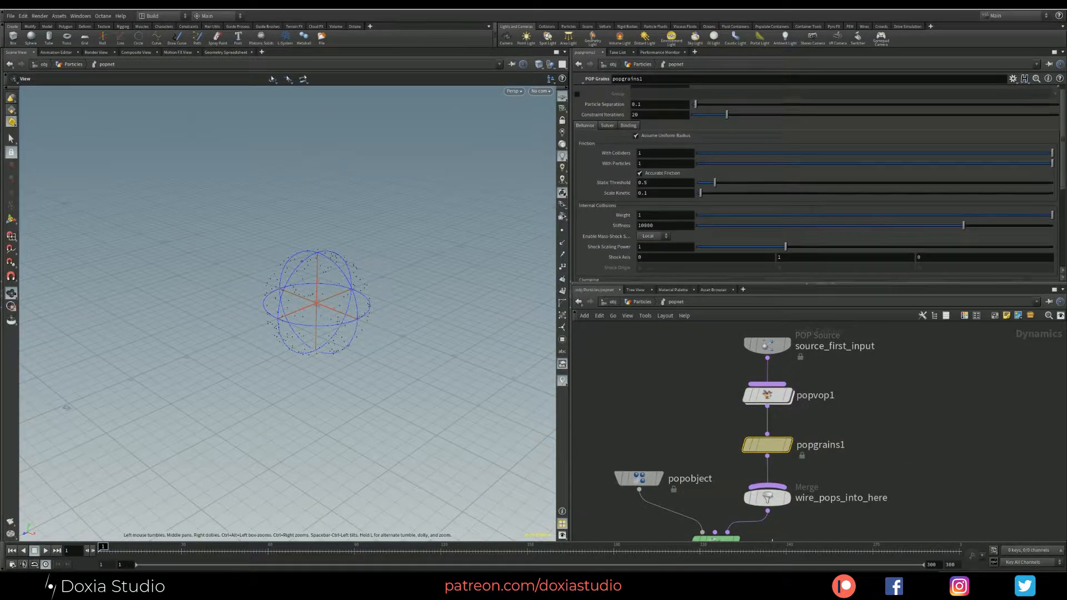
pyautogui.click(667, 144)
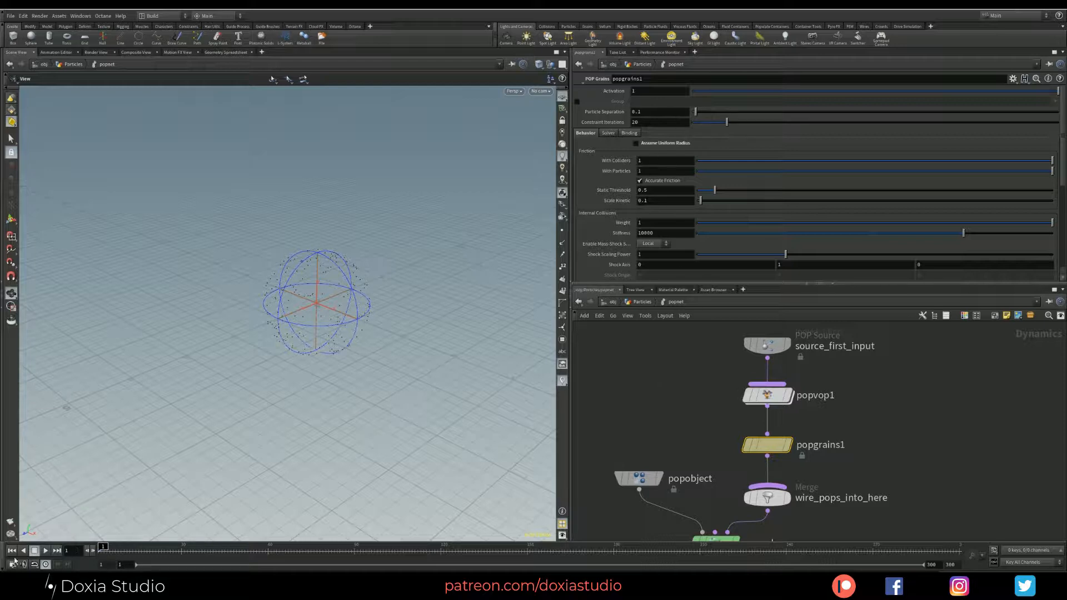
# Play the grains simulation inside popnet, stop it, and examine how the particles spread
pyautogui.scroll(-3, 349, 348)
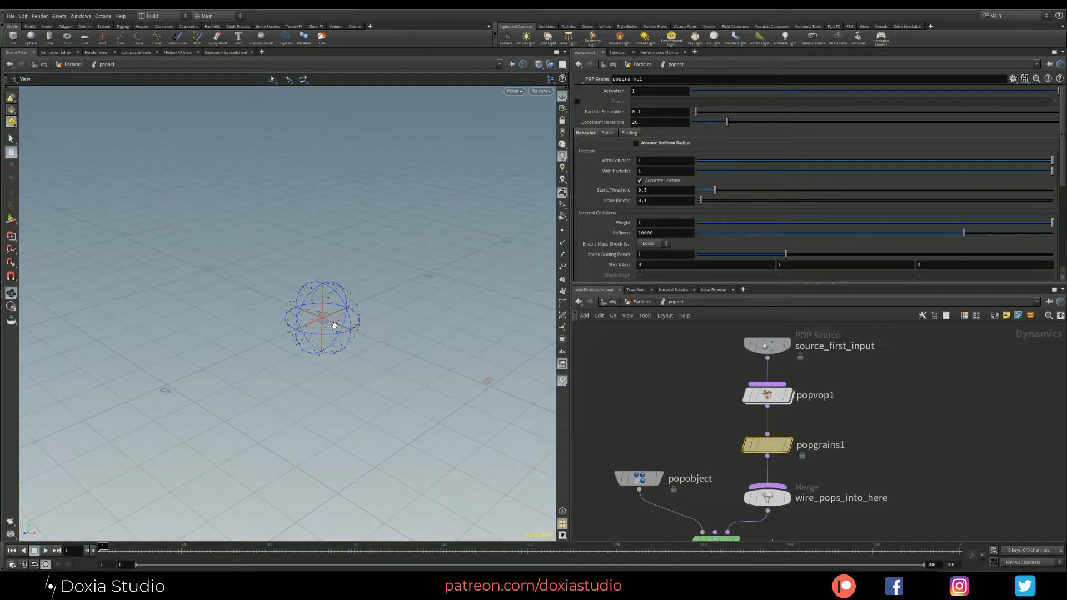
pyautogui.moveTo(342, 323); pyautogui.dragTo(286, 332, button='middle')
pyautogui.click(46, 551)
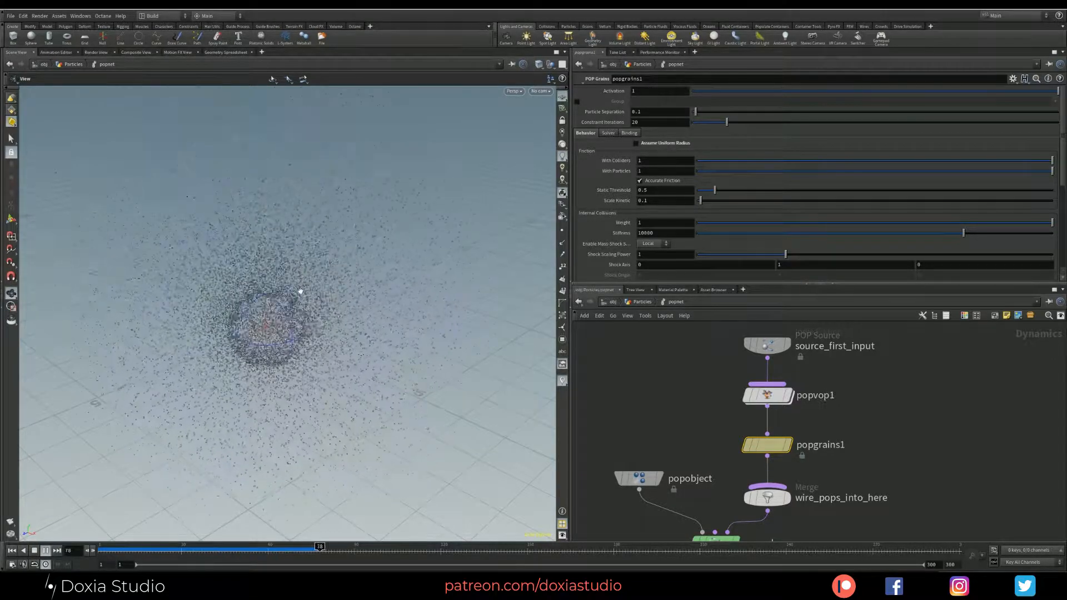
pyautogui.click(47, 551)
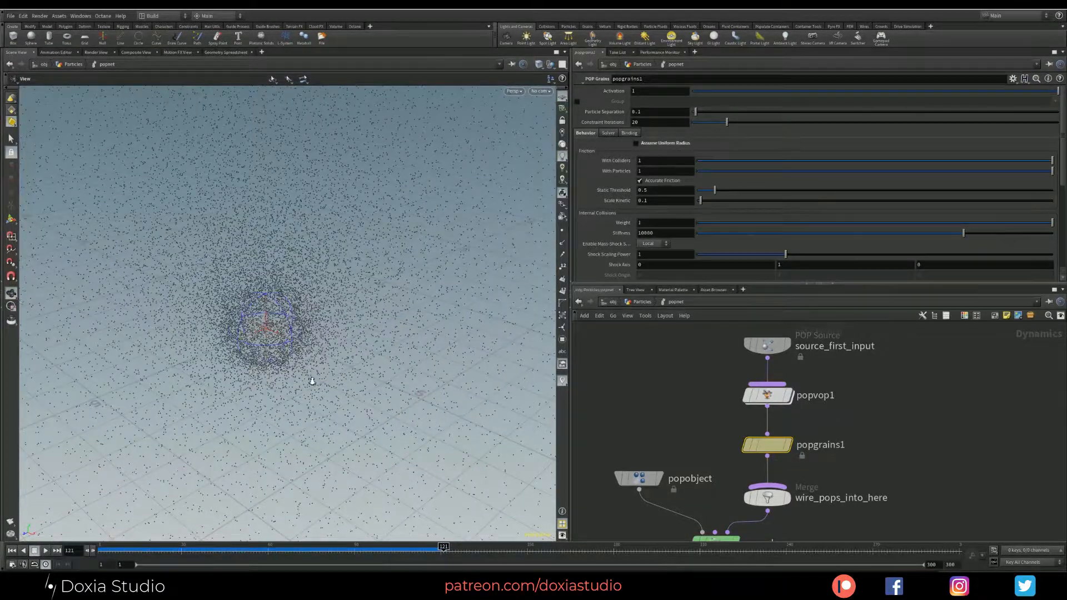
pyautogui.scroll(-4, 313, 382)
pyautogui.moveTo(312, 381); pyautogui.dragTo(216, 402)
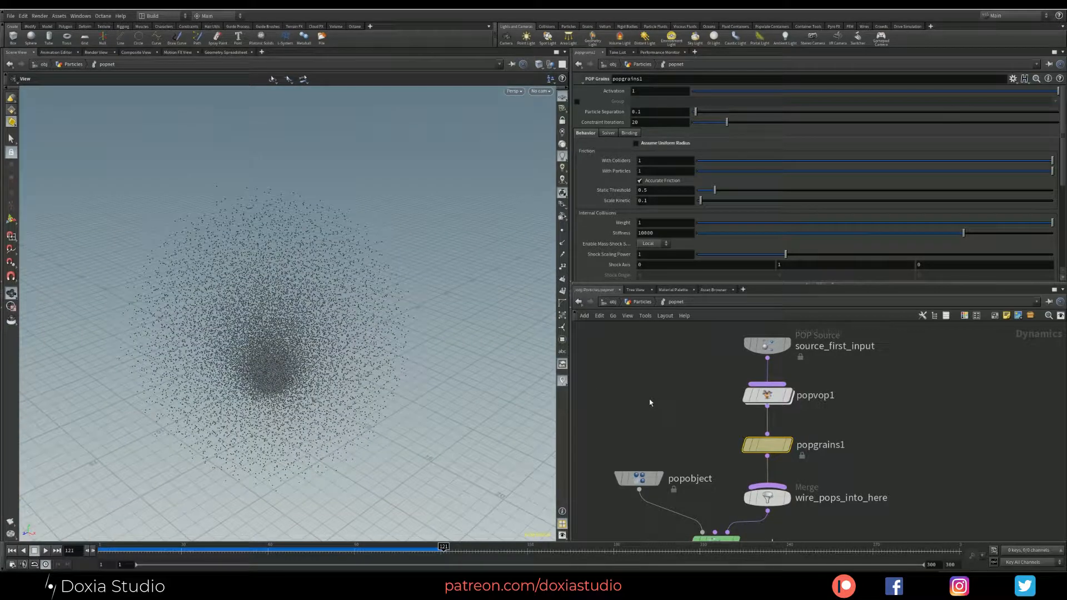
# Scrub through the copied spheres at the Particles level, rewind to frame 1, and re-enter popnet
pyautogui.press('u')
pyautogui.moveTo(242, 276); pyautogui.dragTo(210, 373)
pyautogui.moveTo(112, 549); pyautogui.dragTo(398, 550)
pyautogui.click(32, 551)
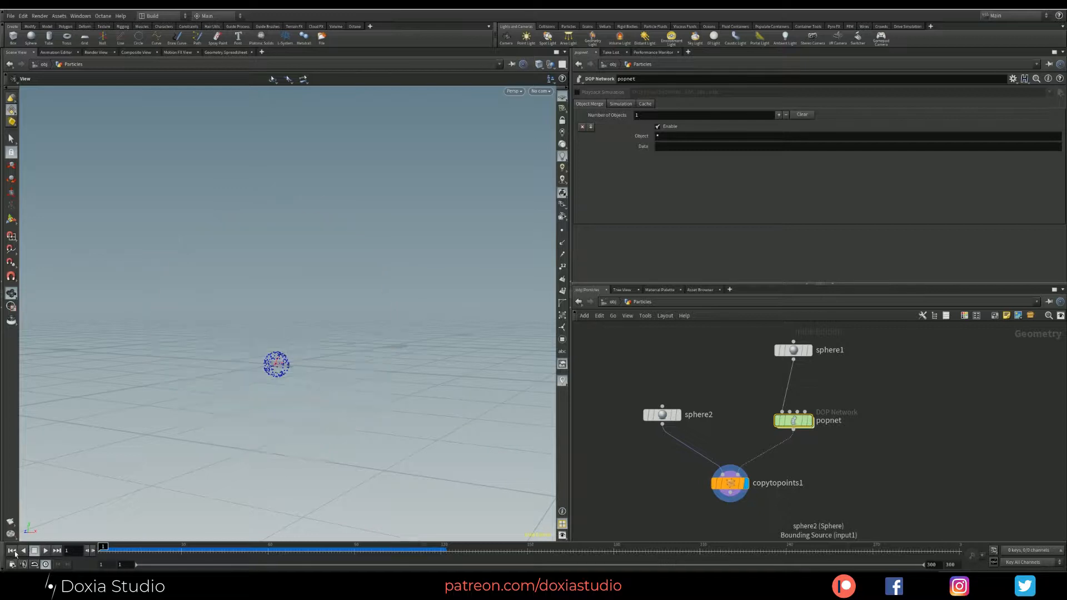
pyautogui.doubleClick(794, 422)
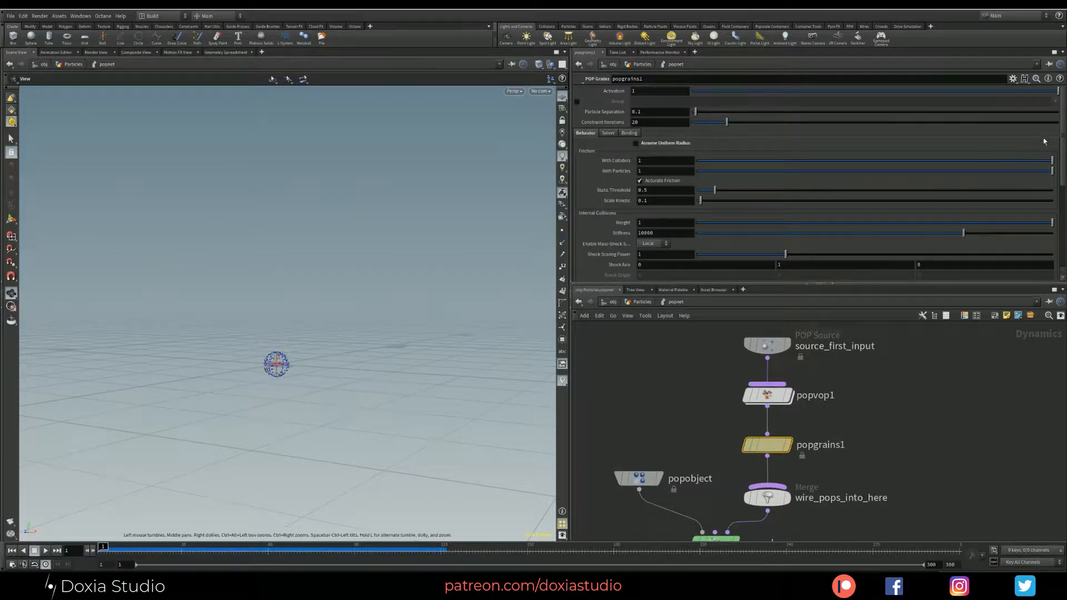
# Set the Clumping Weight of popgrains1 to 1
pyautogui.scroll(-3, 1044, 136)
pyautogui.scroll(3, 1047, 129)
pyautogui.scroll(-4, 1048, 126)
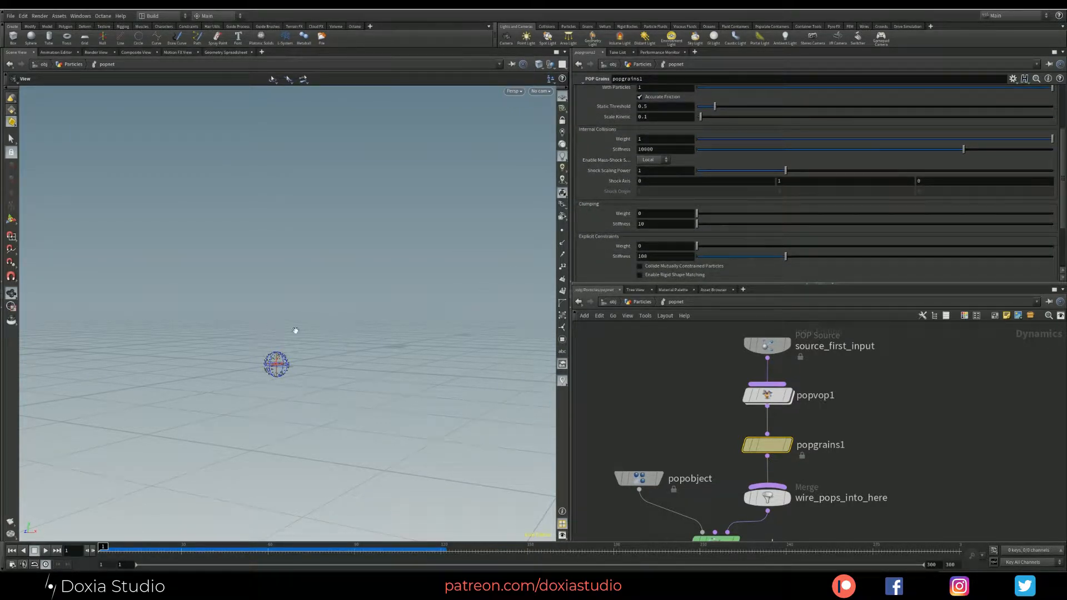
pyautogui.click(647, 213)
pyautogui.write('1')
pyautogui.press('Return')
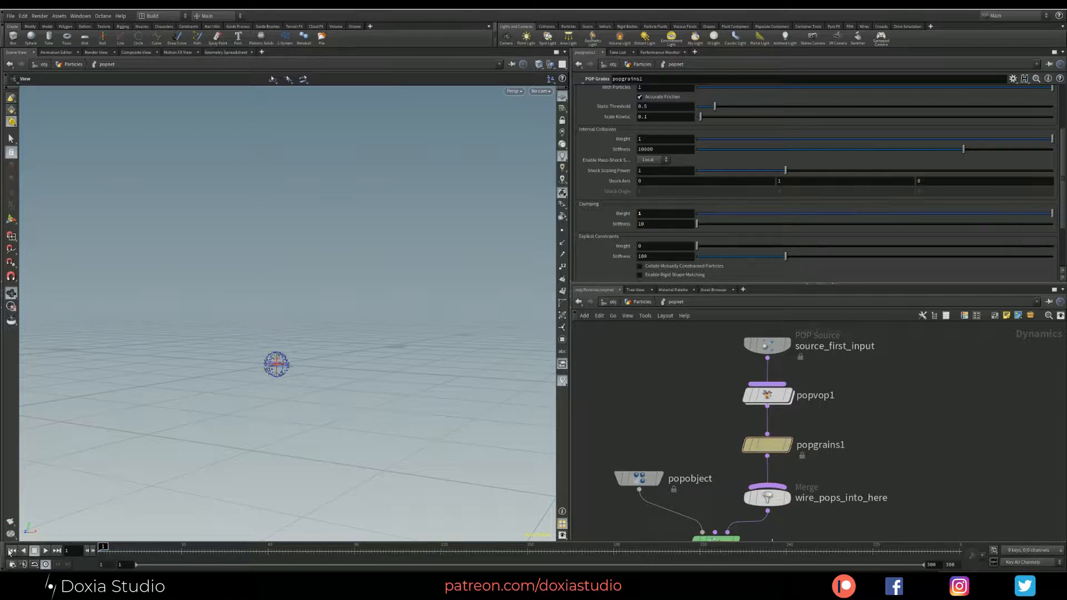
# Play and stop the grains simulation with clumping, and examine the copied spheres up close at the Particles level
pyautogui.click(45, 549)
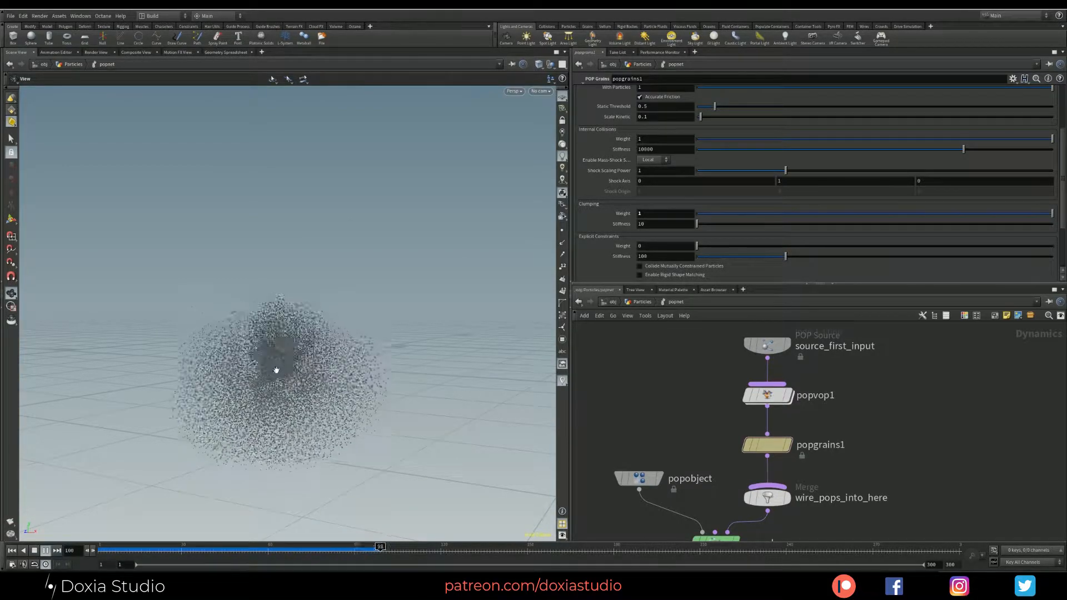
pyautogui.moveTo(222, 469); pyautogui.dragTo(250, 458)
pyautogui.click(45, 550)
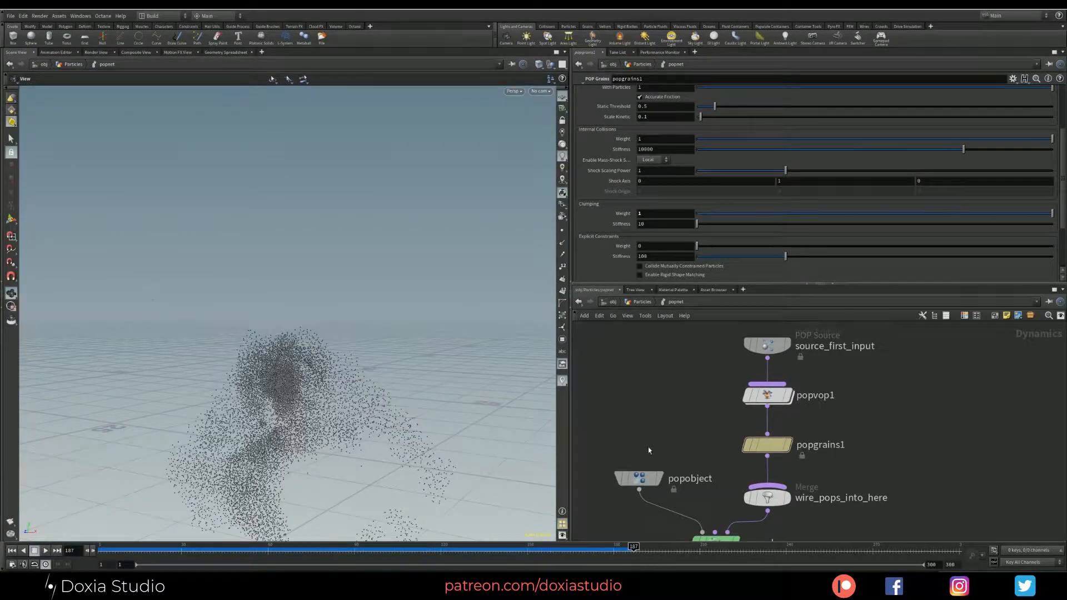
pyautogui.press('u')
pyautogui.moveTo(398, 424); pyautogui.dragTo(286, 399)
pyautogui.moveTo(335, 409); pyautogui.dragTo(272, 381)
pyautogui.moveTo(272, 381)
pyautogui.mouseDown(button='right')
pyautogui.moveTo(305, 445)
pyautogui.moveTo(374, 362)
pyautogui.moveTo(280, 381)
pyautogui.mouseUp(button='right')
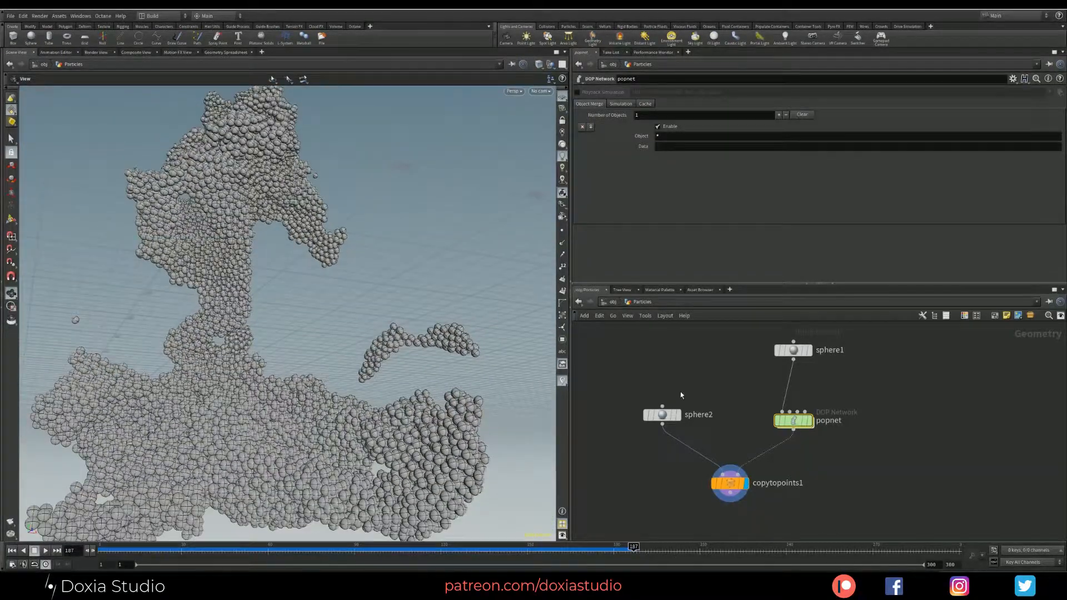
# Re-enter popnet, scrub the simulation to frame 146, and set the Clumping Stiffness of popgrains1 to 5000
pyautogui.doubleClick(796, 421)
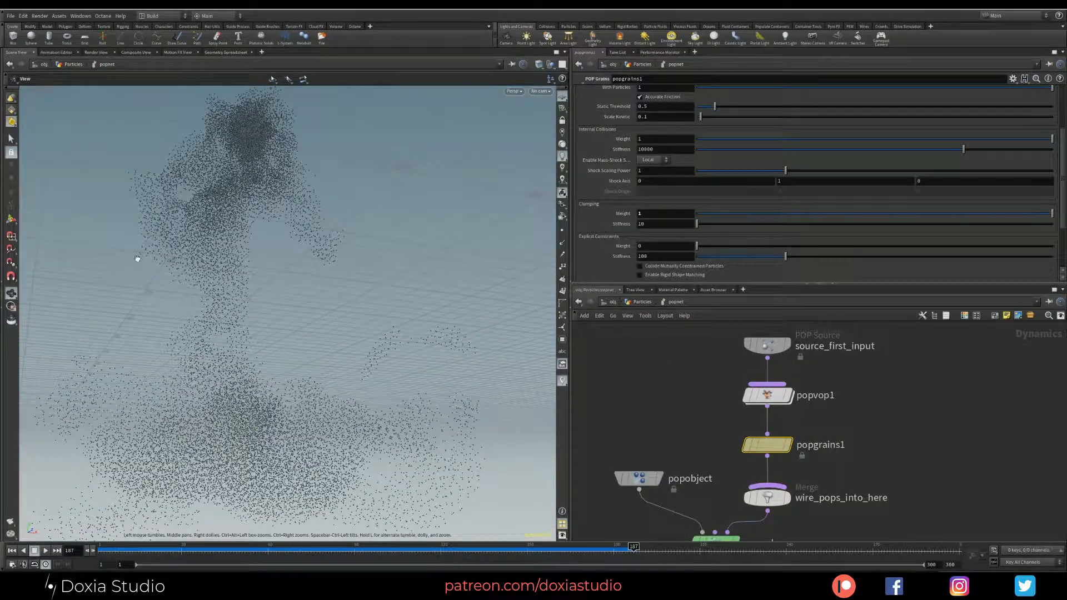
pyautogui.moveTo(132, 551); pyautogui.dragTo(515, 548)
pyautogui.moveTo(257, 213); pyautogui.dragTo(279, 304)
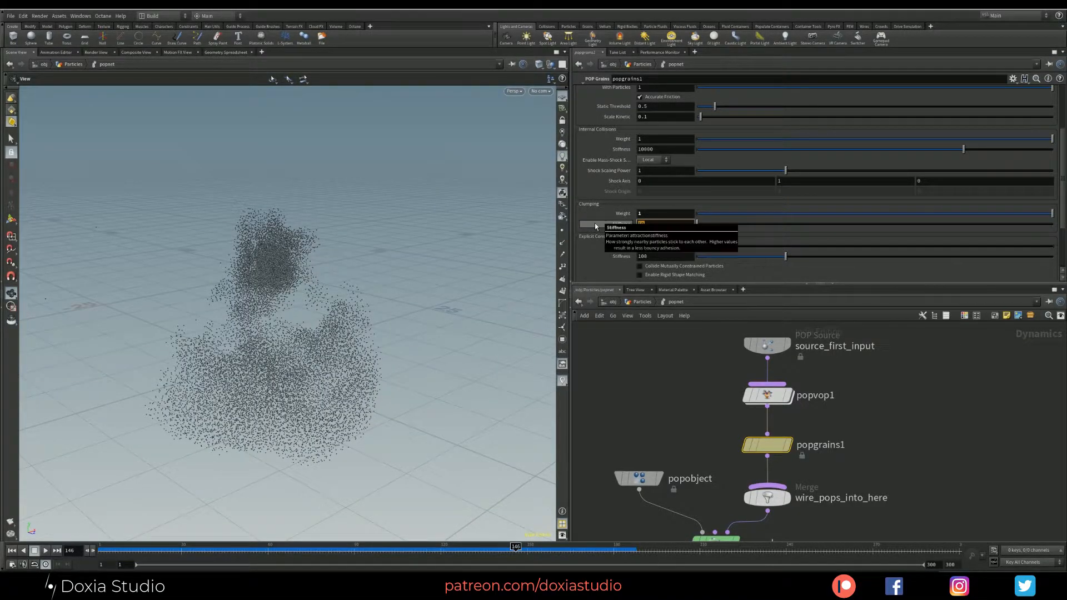
pyautogui.write('000')
pyautogui.press('Return')
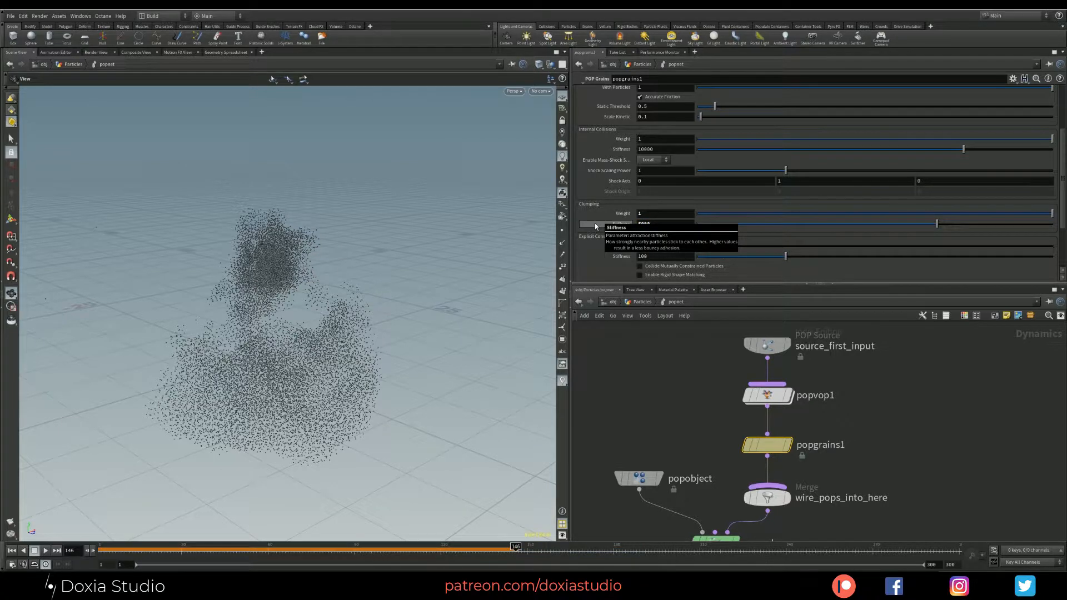
# Rewind to frame 1, play the stiffer clumping simulation, stop it, and examine the particle shape from another angle
pyautogui.click(13, 551)
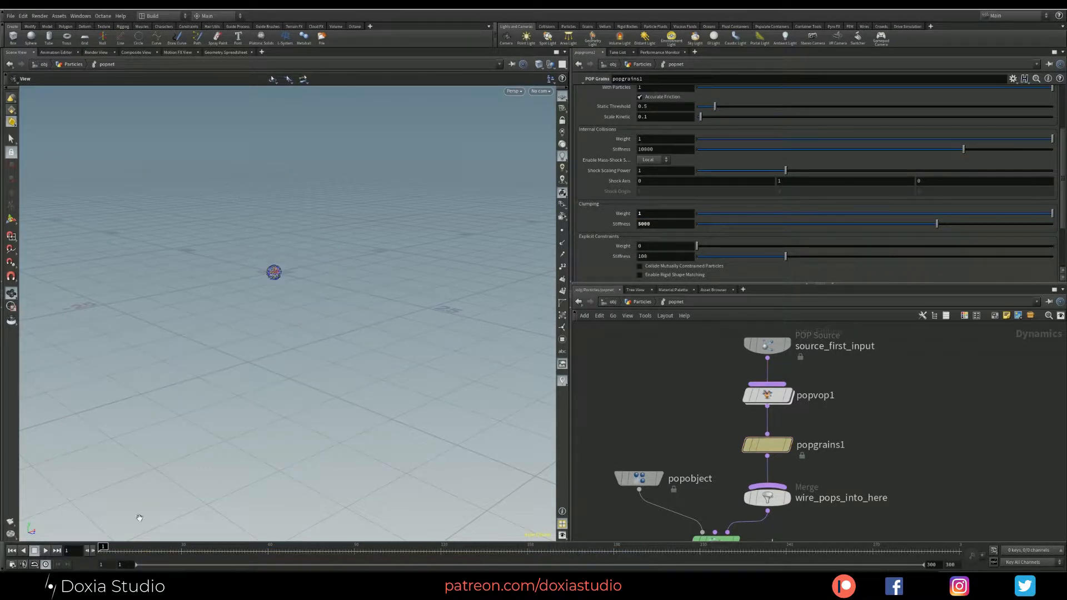
pyautogui.click(45, 550)
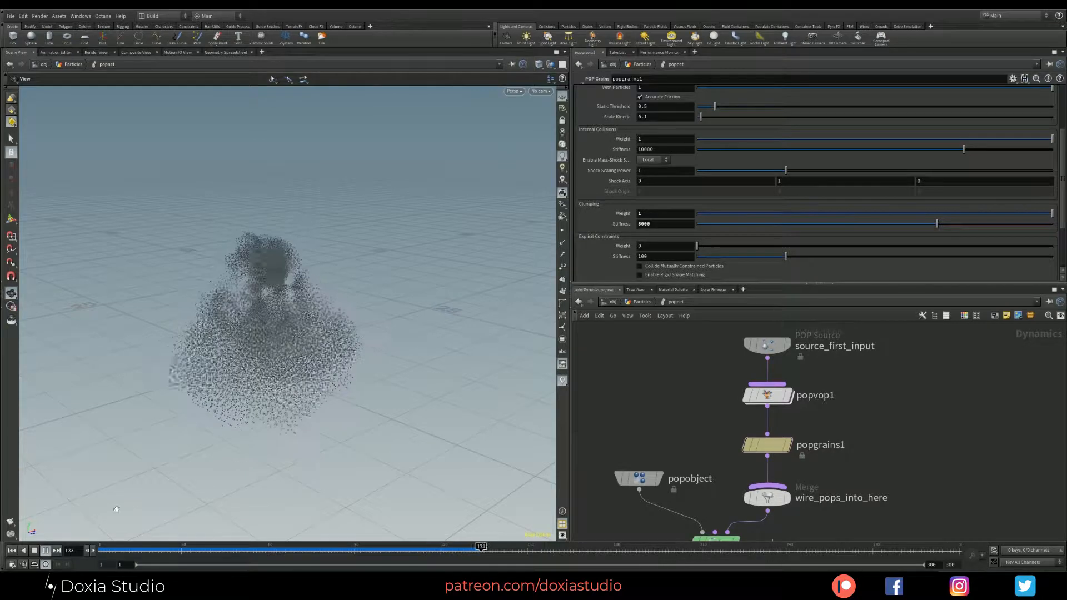
pyautogui.click(49, 550)
pyautogui.moveTo(301, 419); pyautogui.dragTo(354, 441)
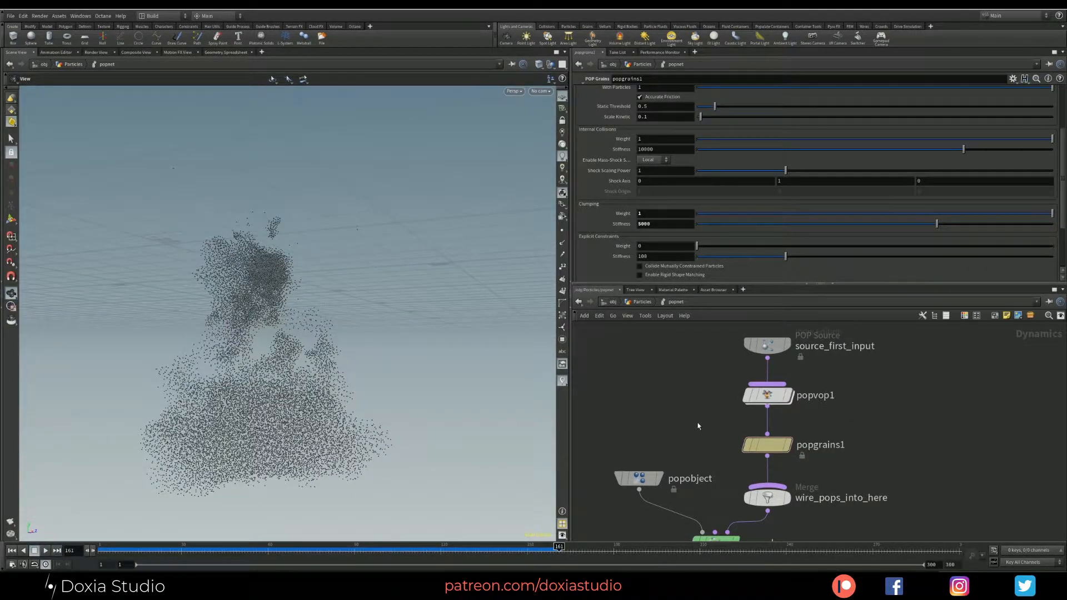
# Try lowering the physical Bounce of the popobject node to 0.035
pyautogui.moveTo(649, 365); pyautogui.dragTo(691, 308, button='middle')
pyautogui.moveTo(682, 420); pyautogui.dragTo(665, 398)
pyautogui.moveTo(714, 362); pyautogui.dragTo(623, 421)
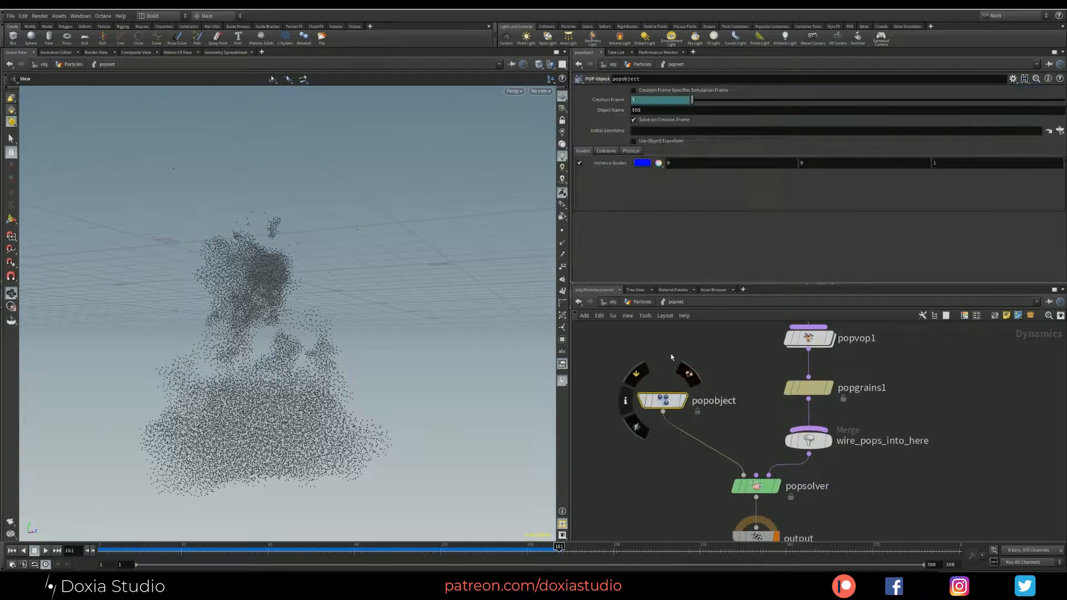
pyautogui.click(630, 152)
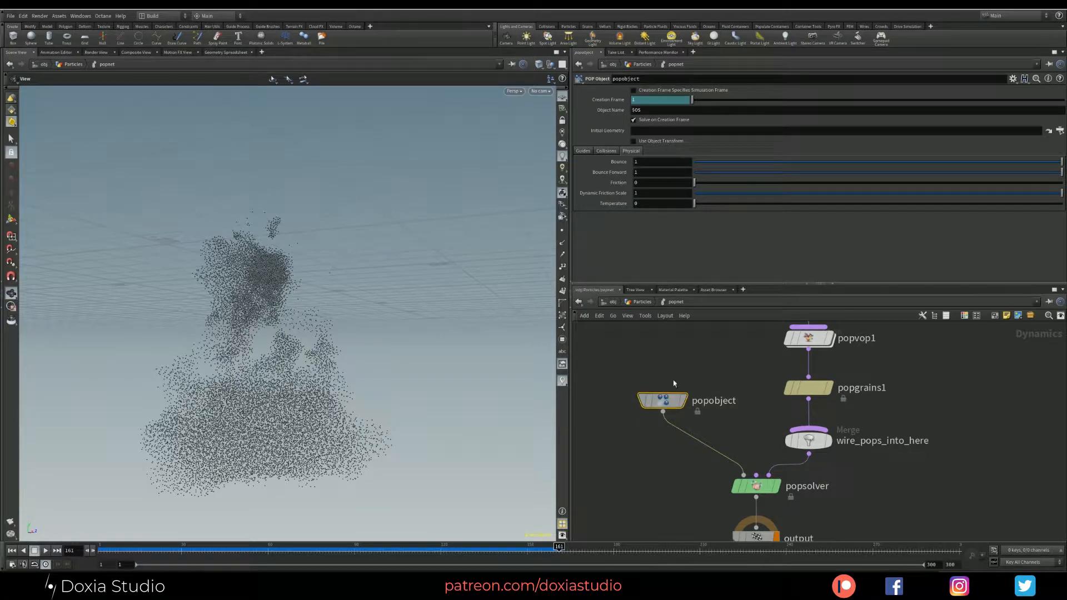
pyautogui.moveTo(730, 161); pyautogui.dragTo(724, 163)
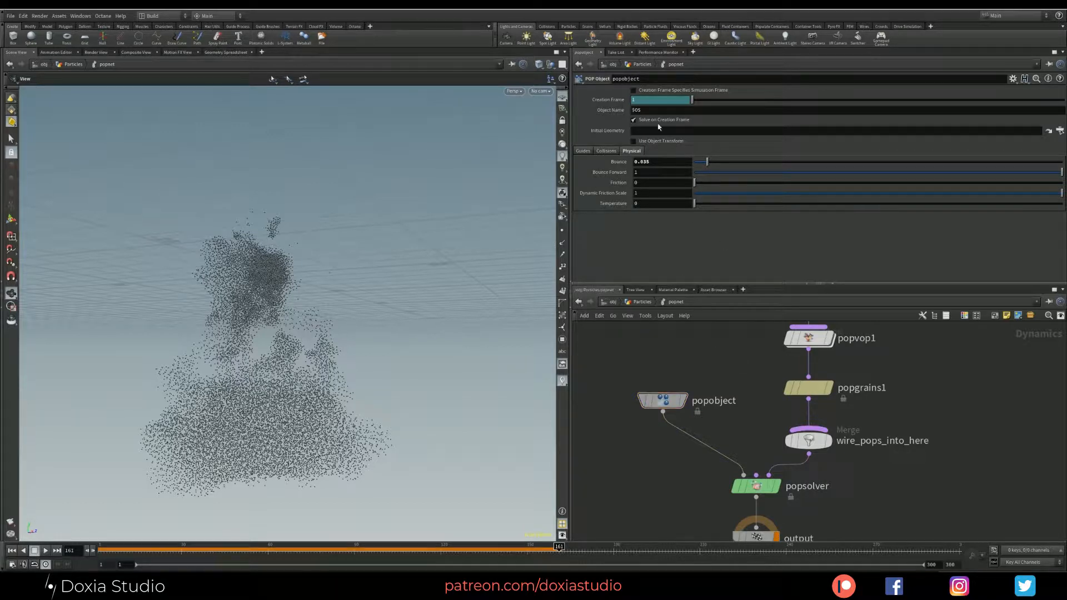
# Rewind to frame 1, restore popobject's Bounce to 1, and play the simulation briefly for comparison
pyautogui.click(12, 551)
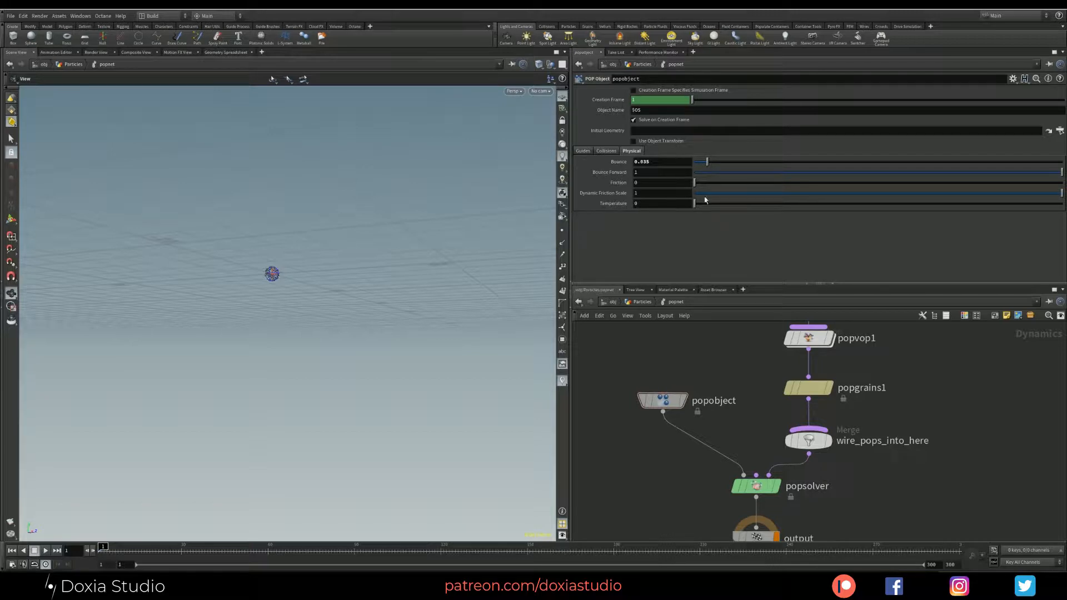
pyautogui.press('Return')
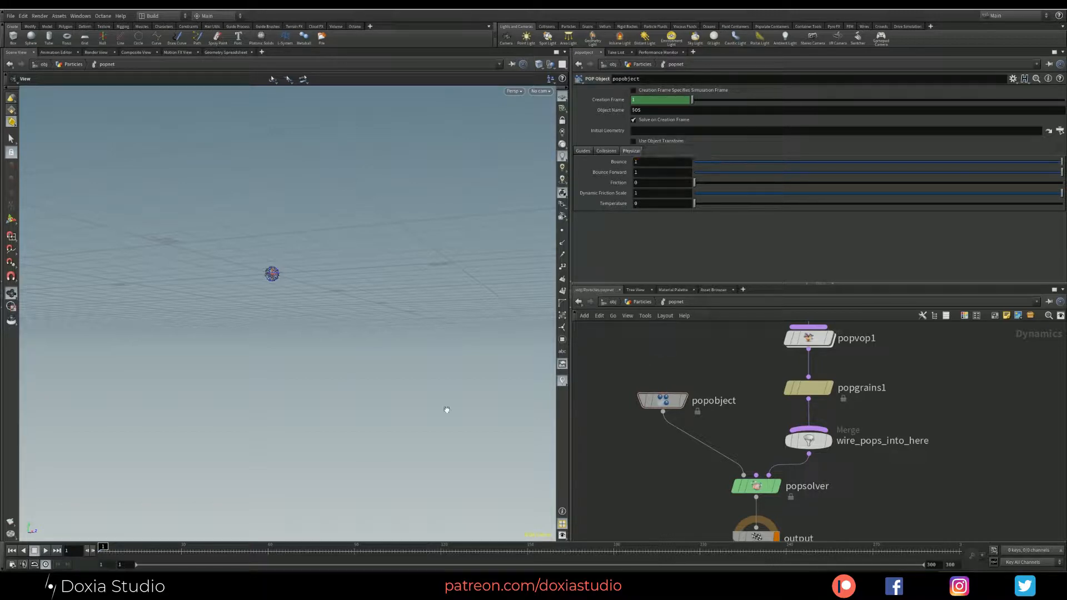
pyautogui.click(45, 550)
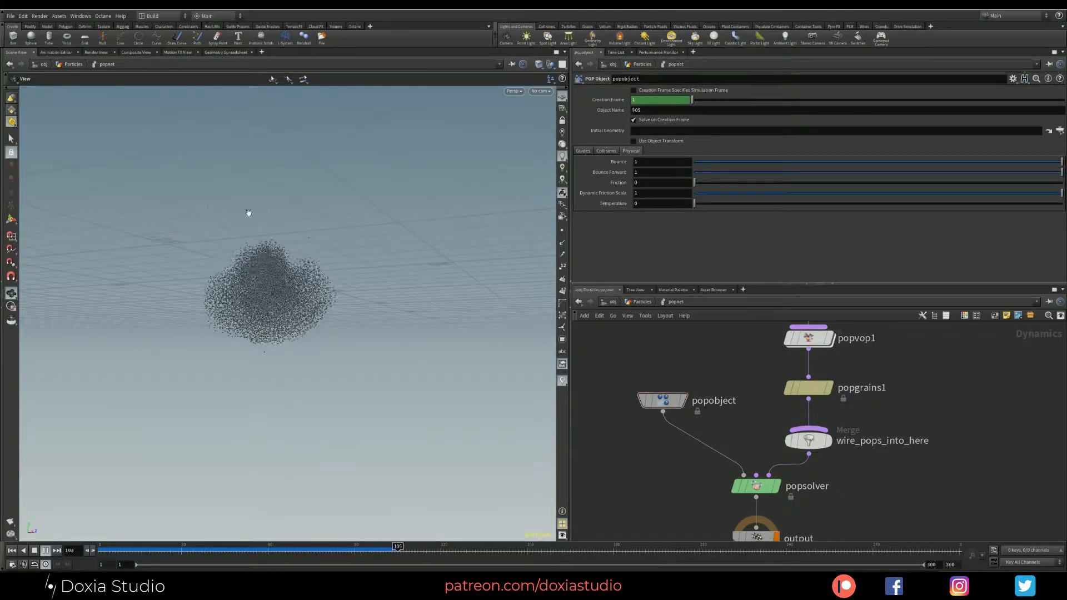
pyautogui.press('Escape')
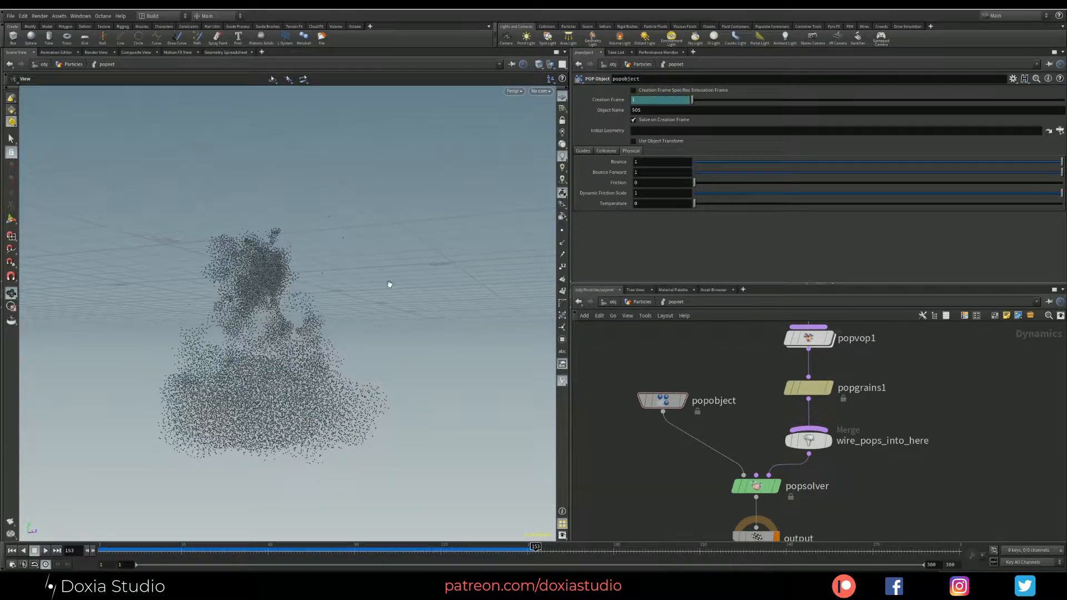
# Set popobject's Bounce to 0.026 and return the simulation to frame 1
pyautogui.click(709, 162)
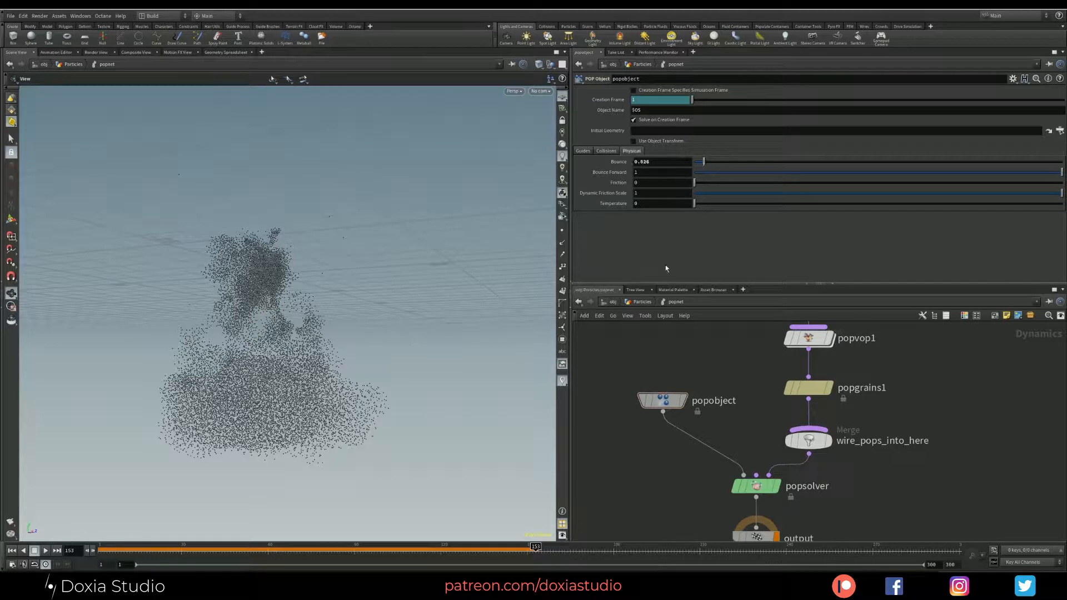
pyautogui.click(2, 566)
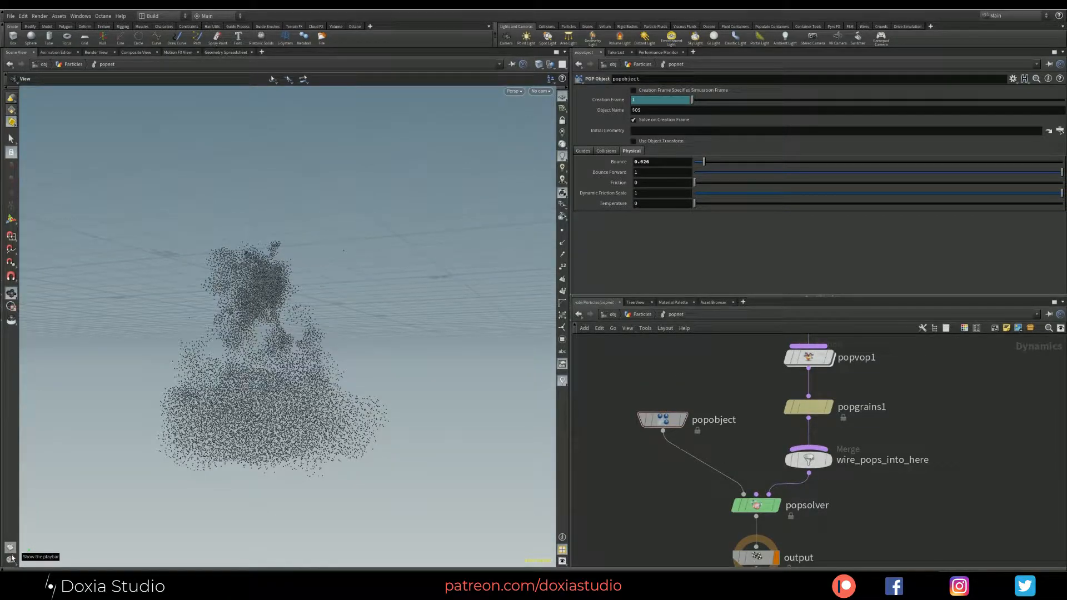
pyautogui.click(11, 558)
pyautogui.click(11, 552)
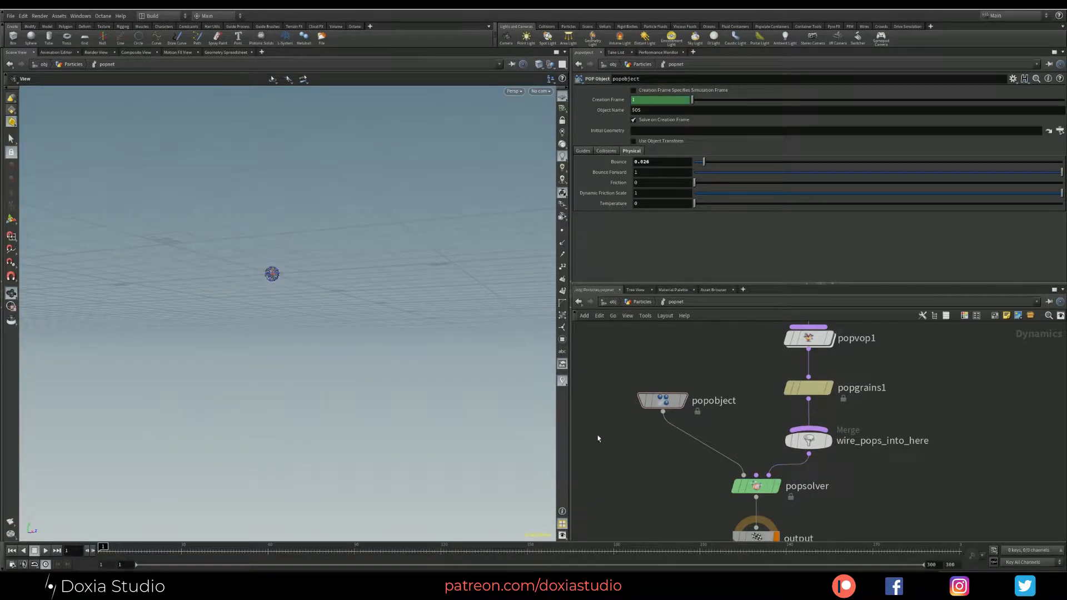
# Go up to the Particles level, play the copied spheres to about frame 160, and examine their clumping up close
pyautogui.press('u')
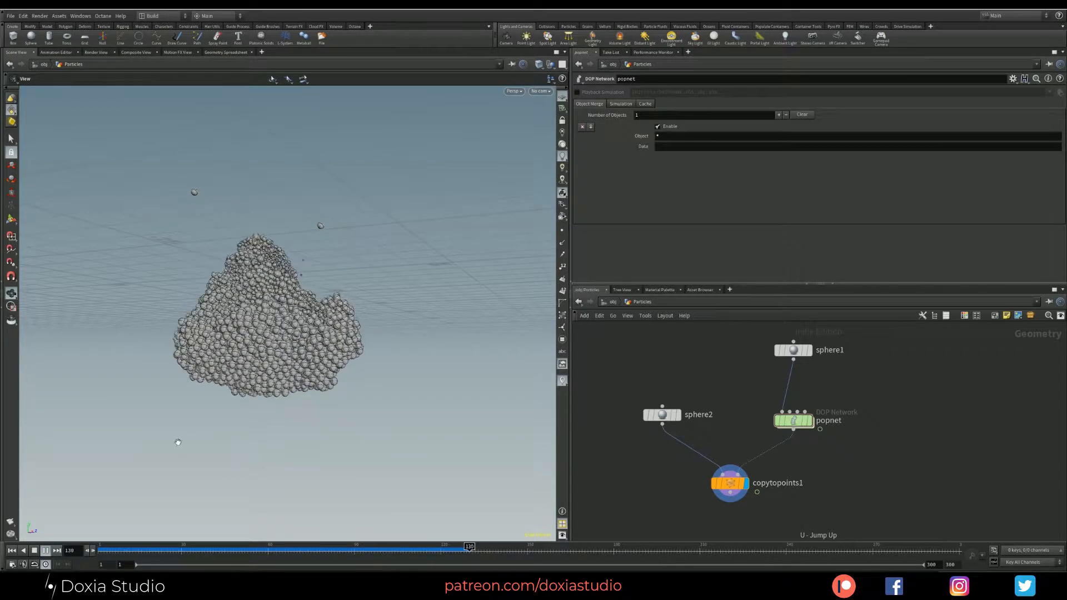
pyautogui.moveTo(290, 364); pyautogui.dragTo(230, 347)
pyautogui.moveTo(231, 349); pyautogui.dragTo(294, 355, button='right')
pyautogui.moveTo(295, 356); pyautogui.dragTo(269, 340)
pyautogui.moveTo(269, 340); pyautogui.dragTo(266, 376, button='middle')
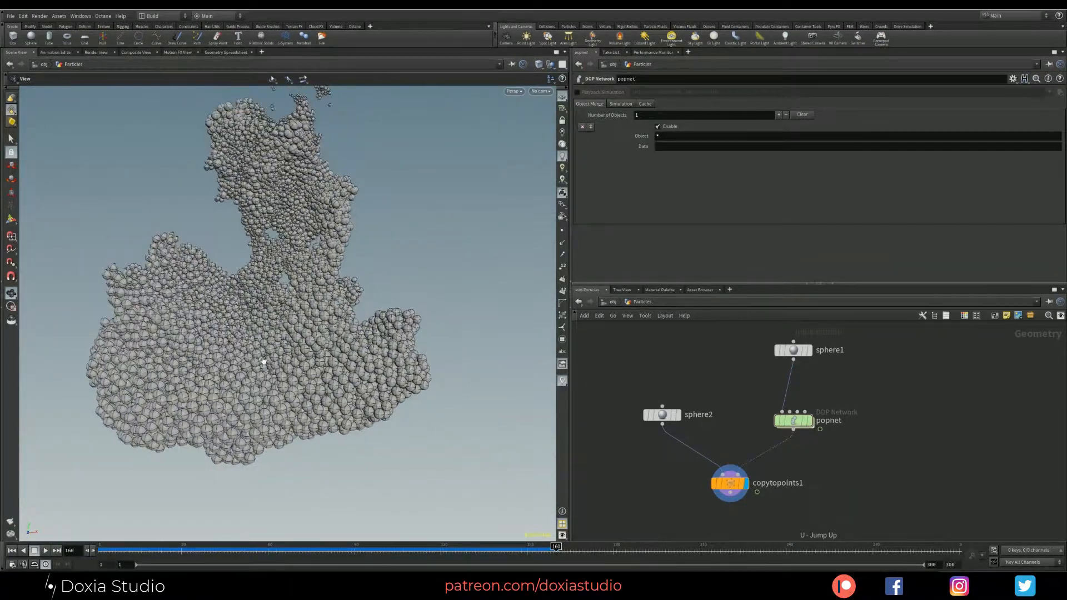
pyautogui.moveTo(265, 375); pyautogui.dragTo(322, 375, button='right')
pyautogui.moveTo(322, 375); pyautogui.dragTo(325, 399, button='middle')
pyautogui.moveTo(324, 400); pyautogui.dragTo(311, 339, button='right')
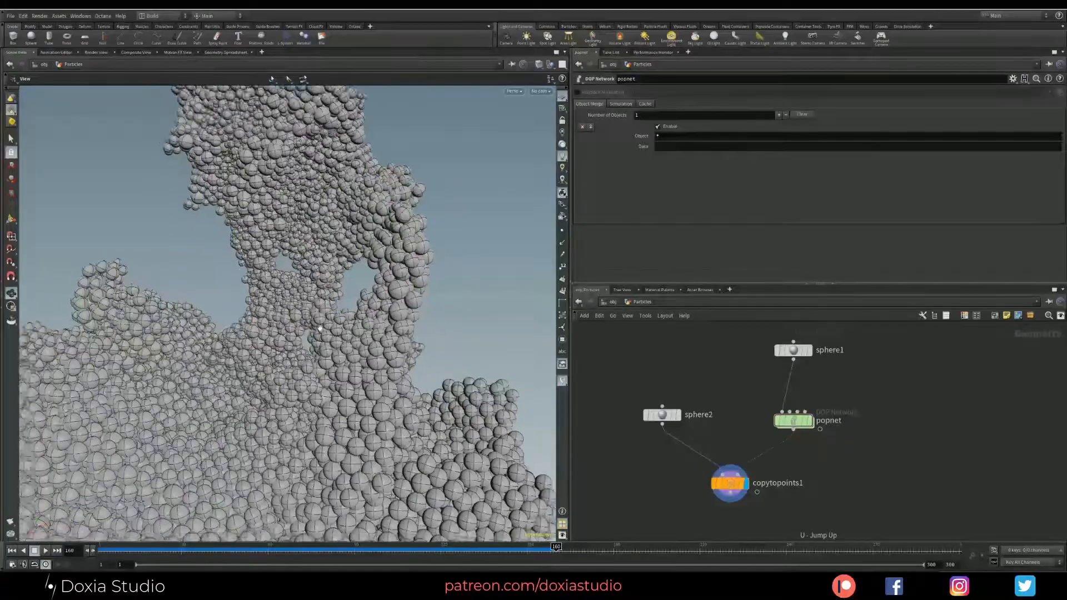
pyautogui.moveTo(312, 339); pyautogui.dragTo(335, 288)
pyautogui.moveTo(239, 272); pyautogui.dragTo(185, 449)
# Scrub to early frames, replay the copied spheres from frame 1 to about frame 67, and examine the compact cluster
pyautogui.moveTo(107, 551); pyautogui.dragTo(198, 548)
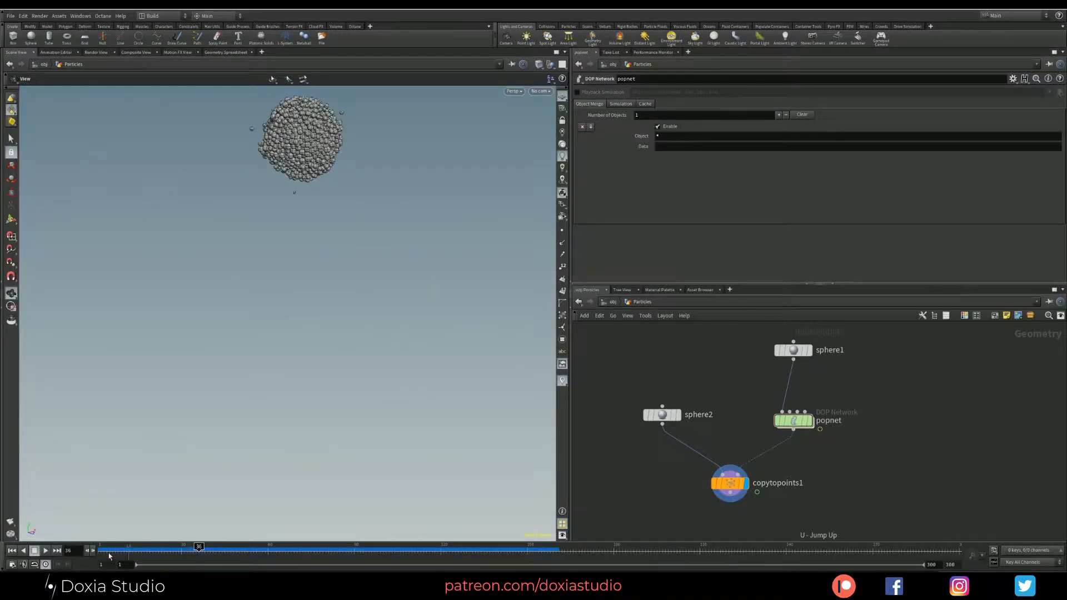
pyautogui.click(12, 550)
pyautogui.click(46, 550)
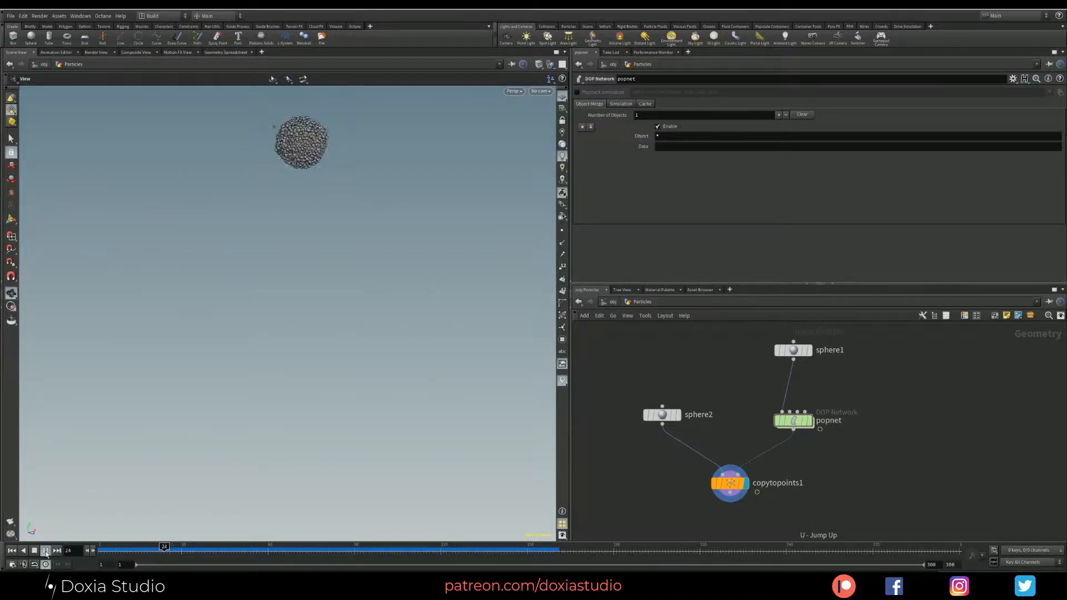
pyautogui.click(45, 549)
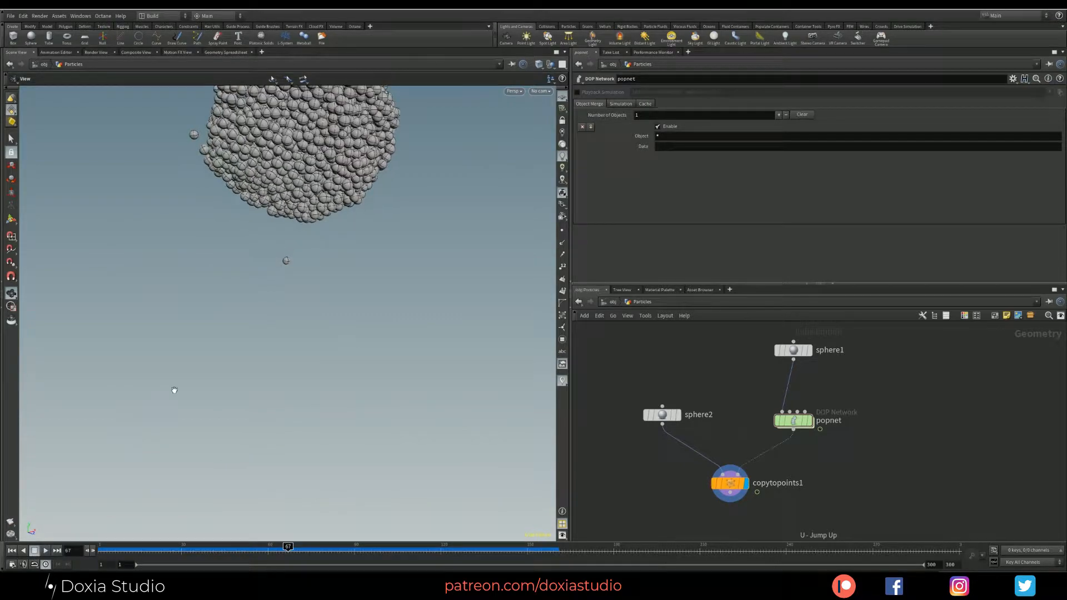
pyautogui.moveTo(320, 196); pyautogui.dragTo(295, 340, button='middle')
pyautogui.scroll(-3, 303, 281)
pyautogui.moveTo(303, 263); pyautogui.dragTo(299, 305, button='middle')
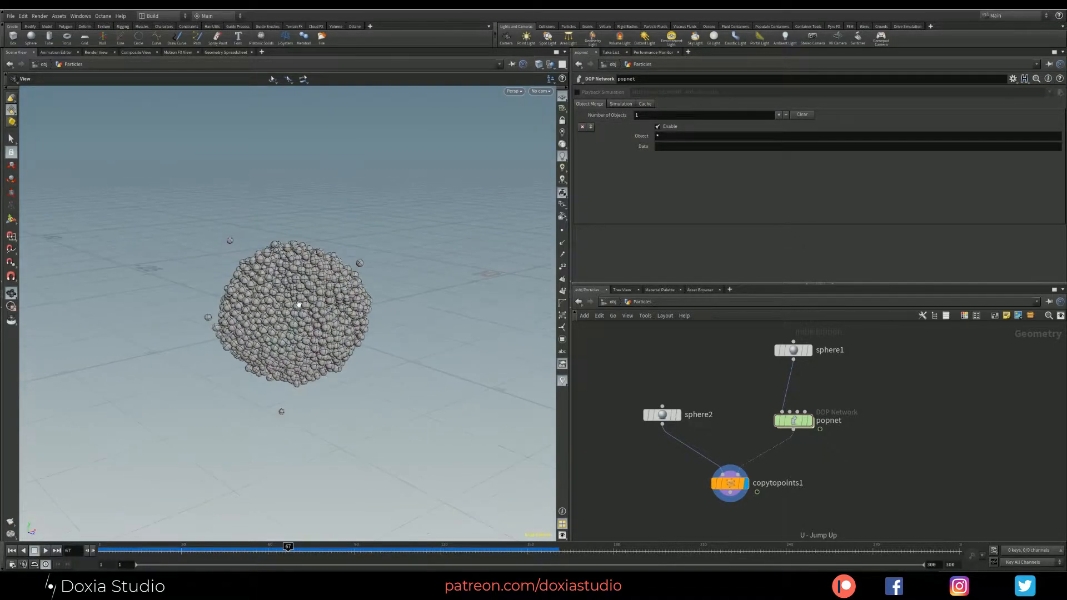
pyautogui.moveTo(298, 304); pyautogui.dragTo(239, 341)
pyautogui.moveTo(294, 323); pyautogui.dragTo(330, 313, button='right')
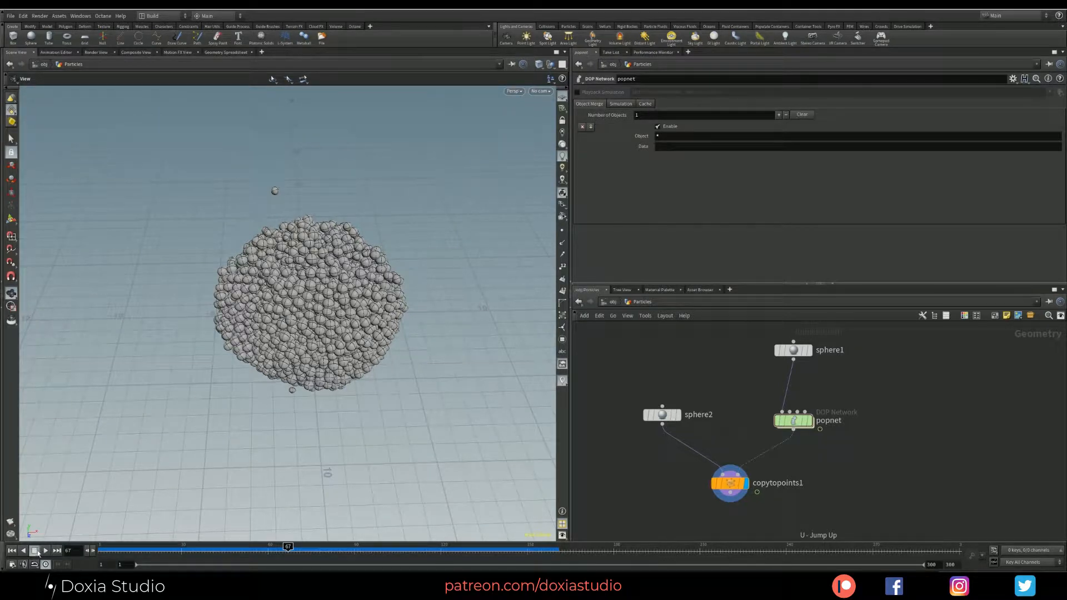
# Replay the copied spheres twice from frame 1, examine the growing pile, and scrub back to frame 29
pyautogui.click(11, 550)
pyautogui.click(45, 550)
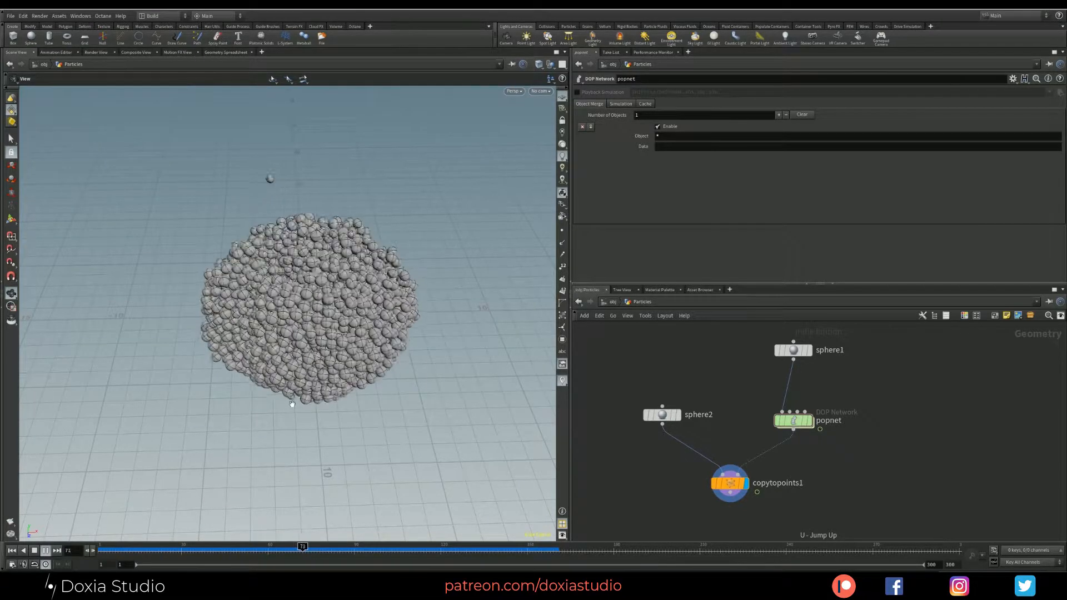
pyautogui.click(45, 551)
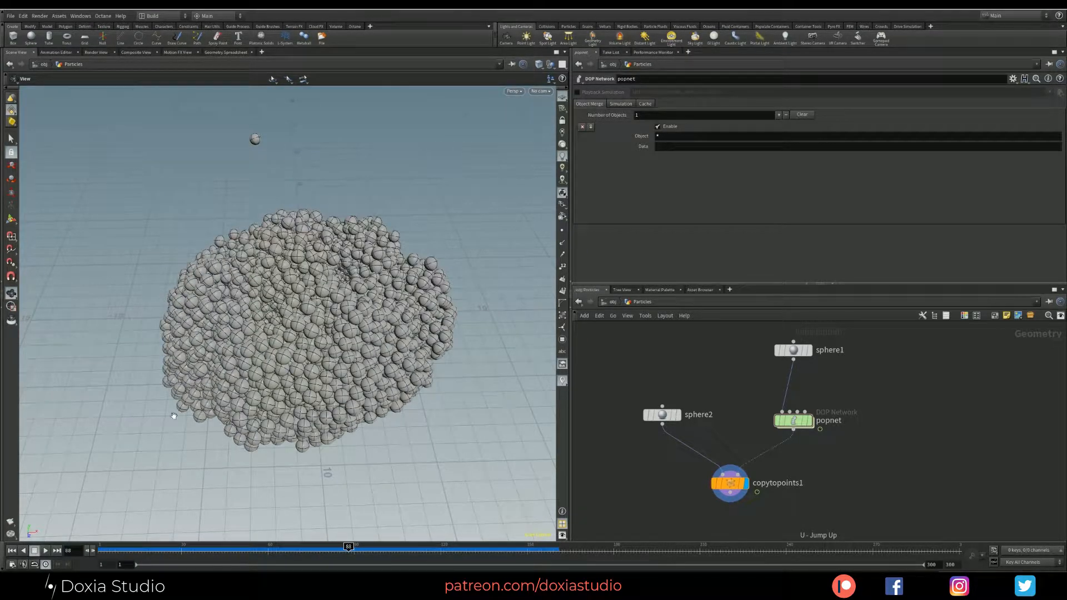
pyautogui.click(11, 550)
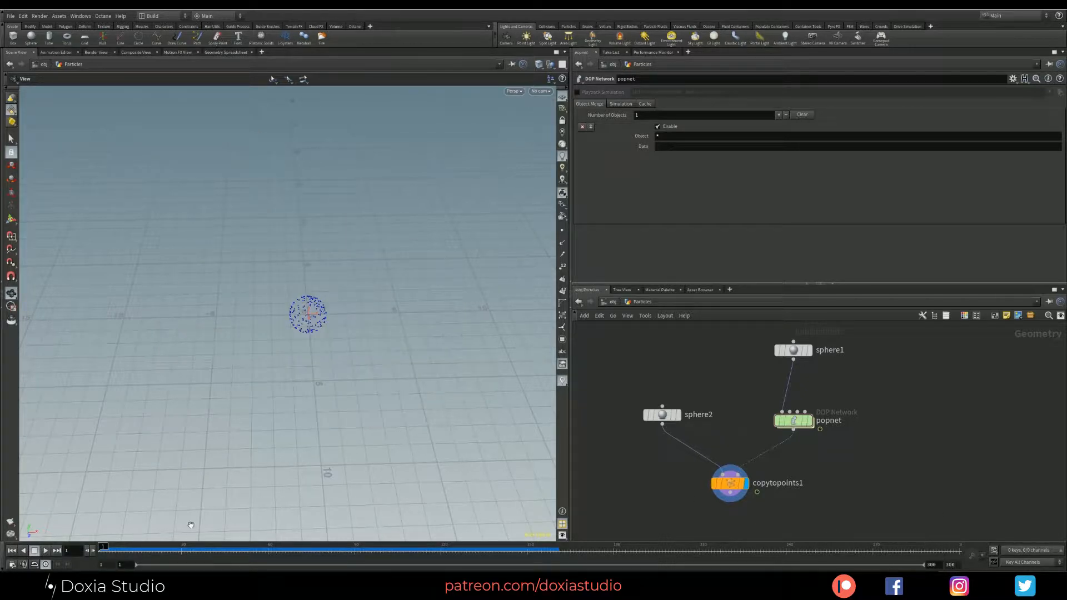
pyautogui.click(45, 550)
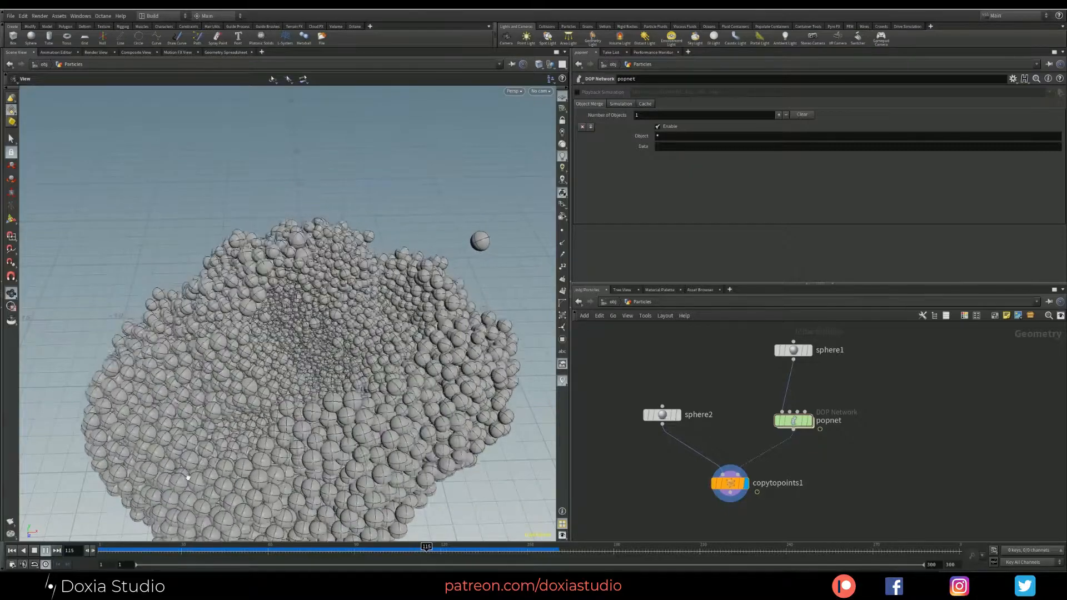
pyautogui.click(46, 551)
pyautogui.scroll(-4, 303, 400)
pyautogui.moveTo(252, 412); pyautogui.dragTo(278, 404)
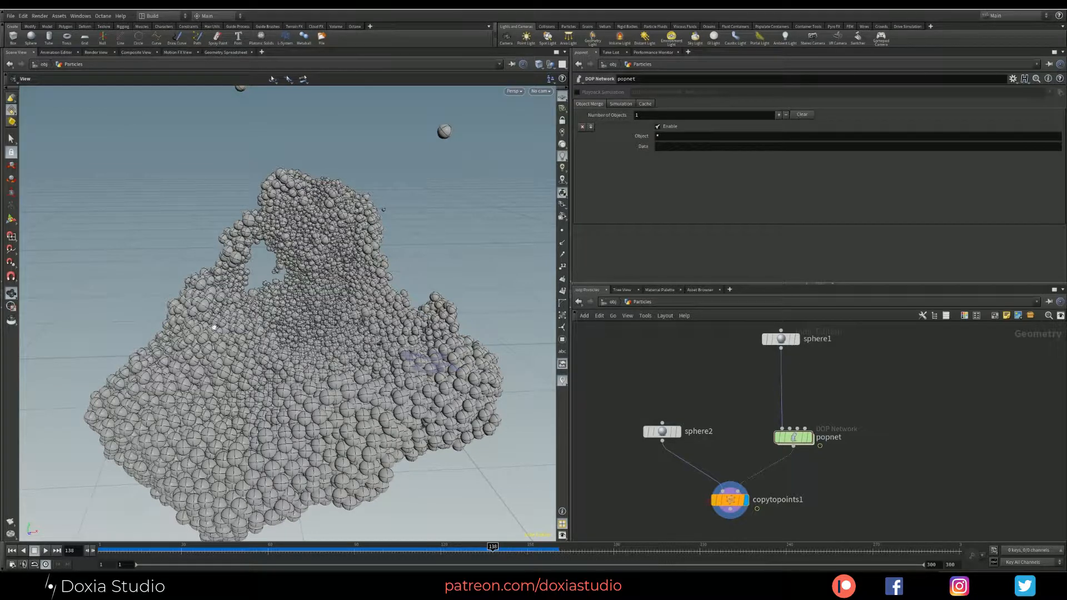
pyautogui.moveTo(134, 555); pyautogui.dragTo(179, 552)
pyautogui.moveTo(753, 369); pyautogui.dragTo(710, 381, button='middle')
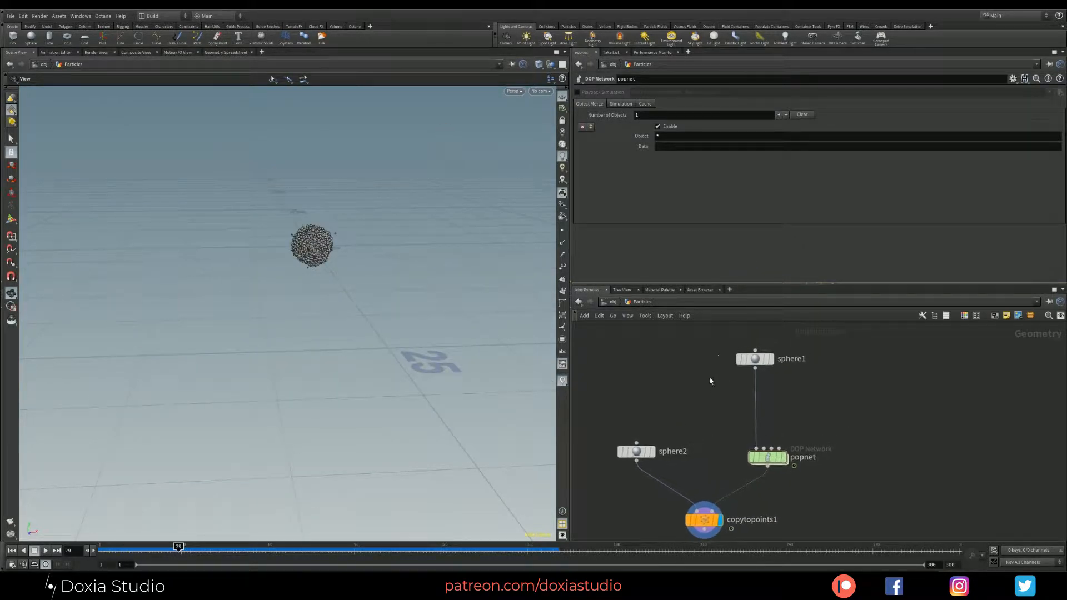
# Rearrange the sphere1 and popnet nodes in the Particles network and display the sphere1 emitter
pyautogui.moveTo(773, 365); pyautogui.dragTo(771, 356)
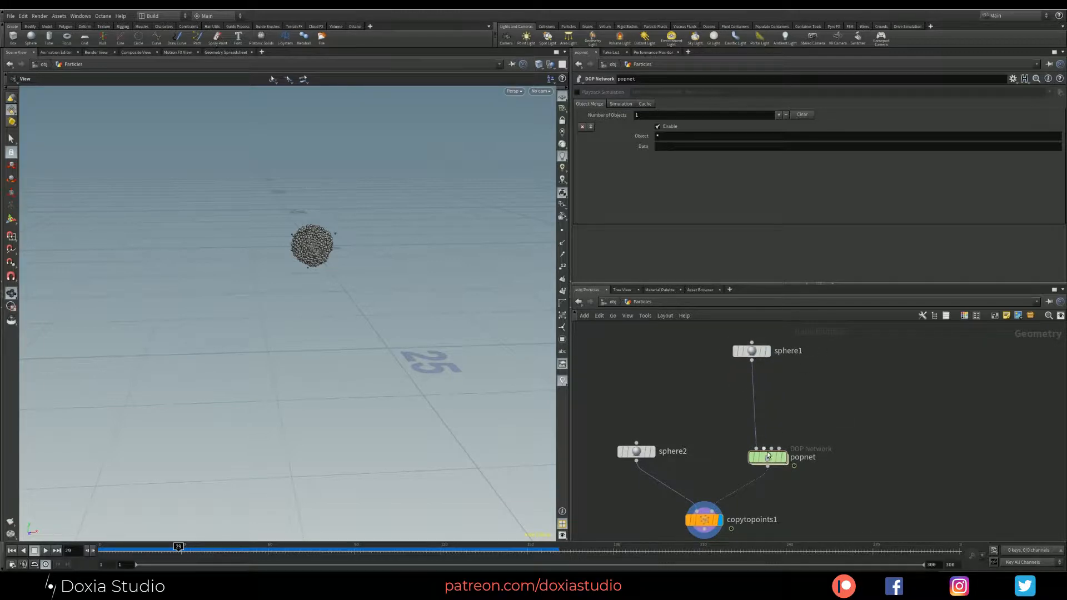
pyautogui.moveTo(768, 455); pyautogui.dragTo(752, 450)
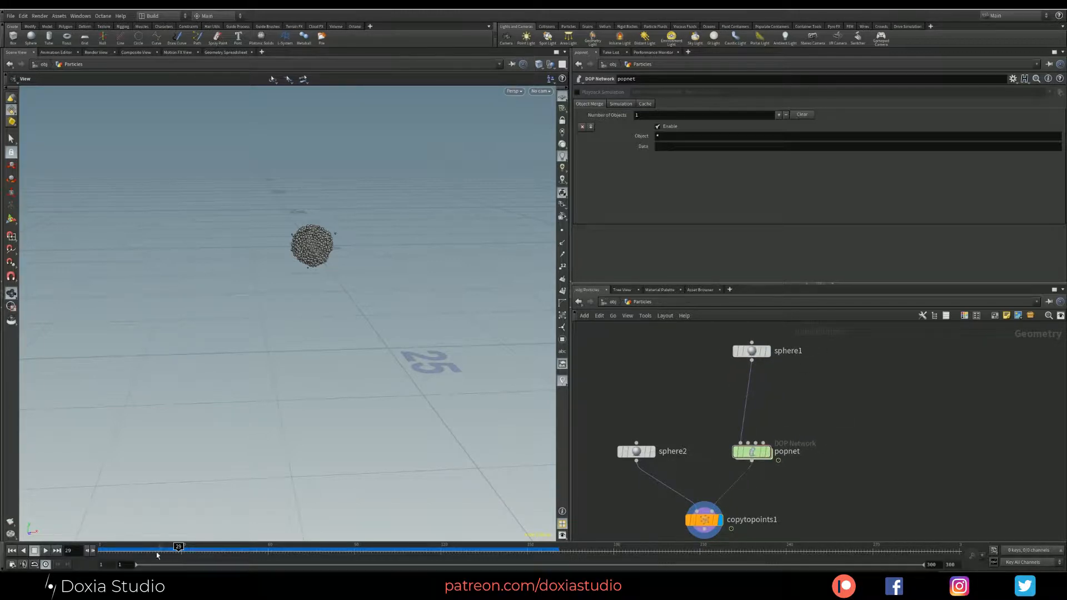
pyautogui.moveTo(156, 556)
pyautogui.mouseDown()
pyautogui.moveTo(202, 549)
pyautogui.moveTo(144, 549)
pyautogui.mouseUp()
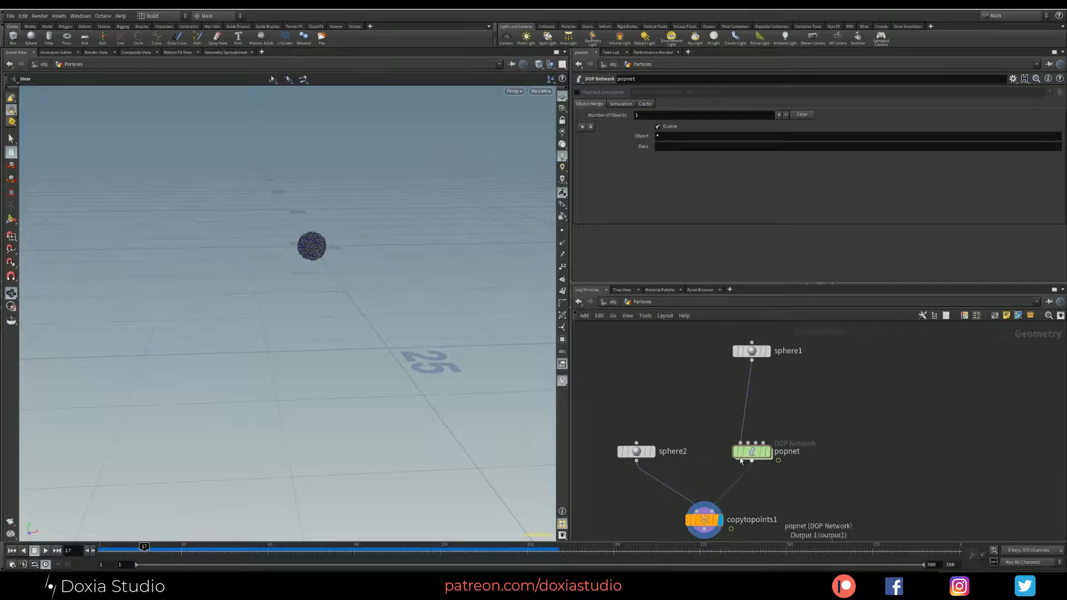
pyautogui.moveTo(739, 349); pyautogui.dragTo(731, 349)
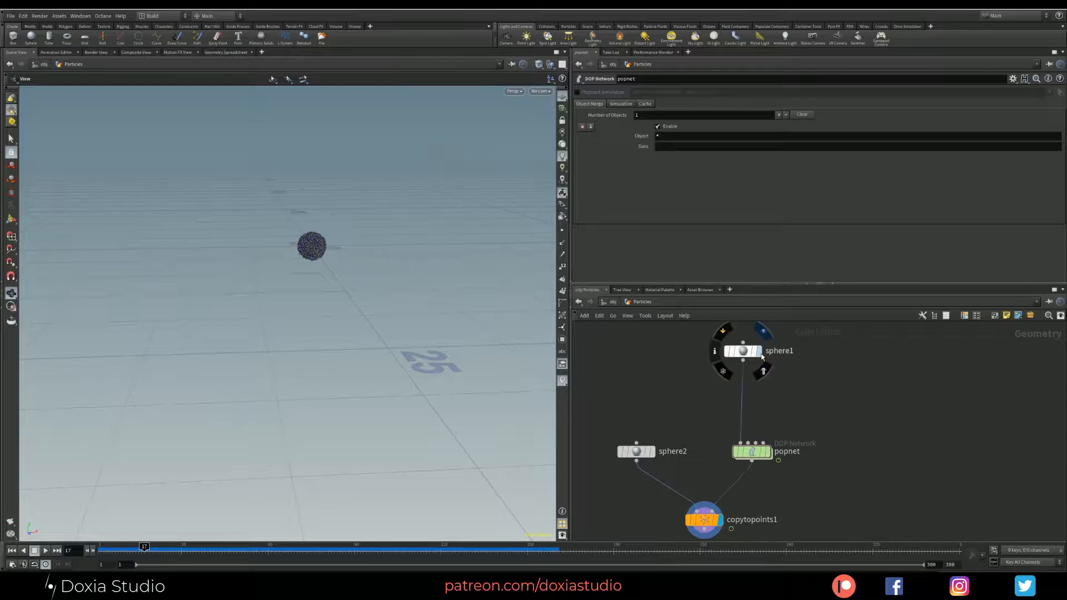
pyautogui.click(759, 335)
pyautogui.moveTo(771, 372); pyautogui.dragTo(778, 392, button='middle')
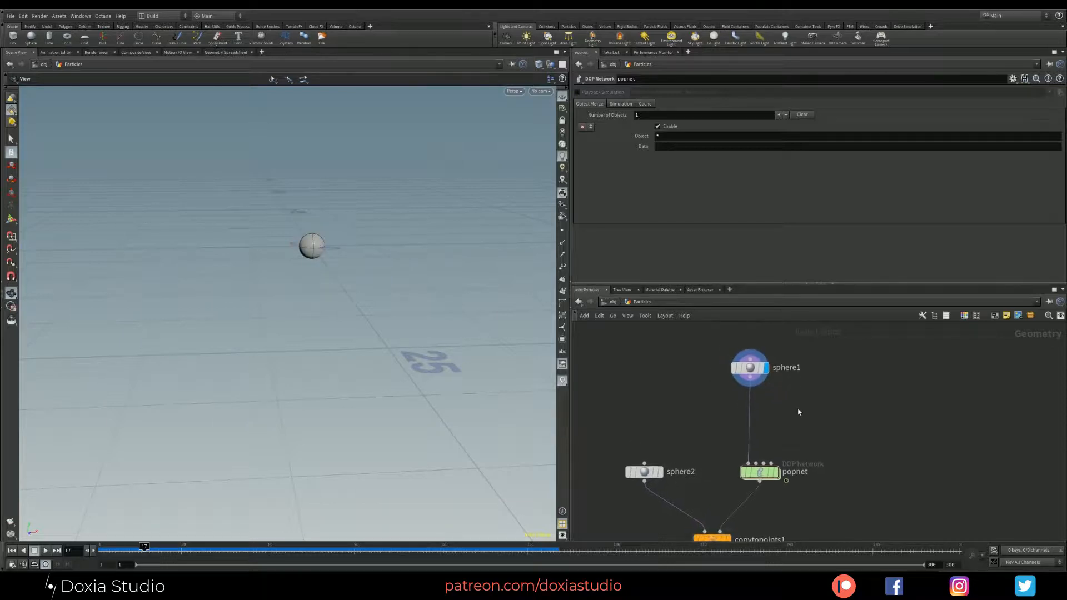
# Insert a Scatter node between sphere1 and popnet and display its output
pyautogui.press('Tab')
pyautogui.write('sca')
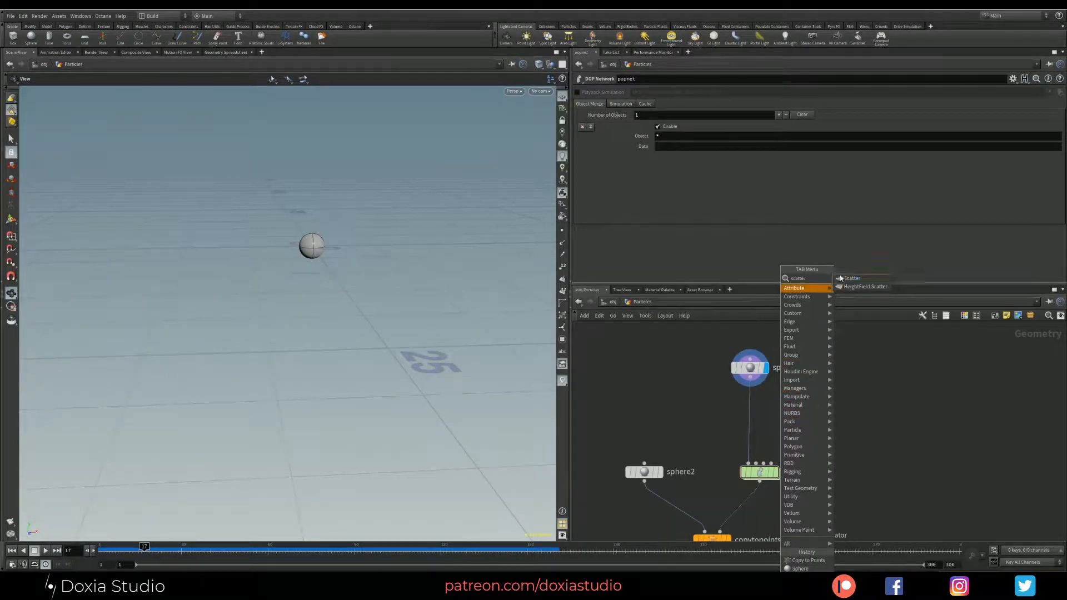
pyautogui.press('Return')
pyautogui.click(813, 407)
pyautogui.moveTo(813, 408); pyautogui.dragTo(754, 409)
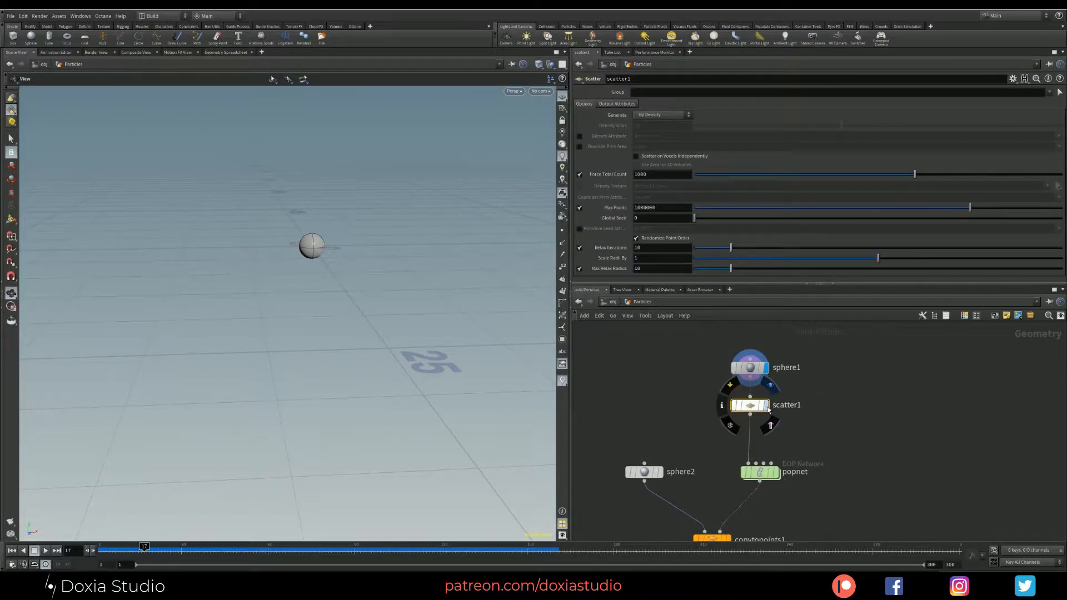
pyautogui.click(771, 386)
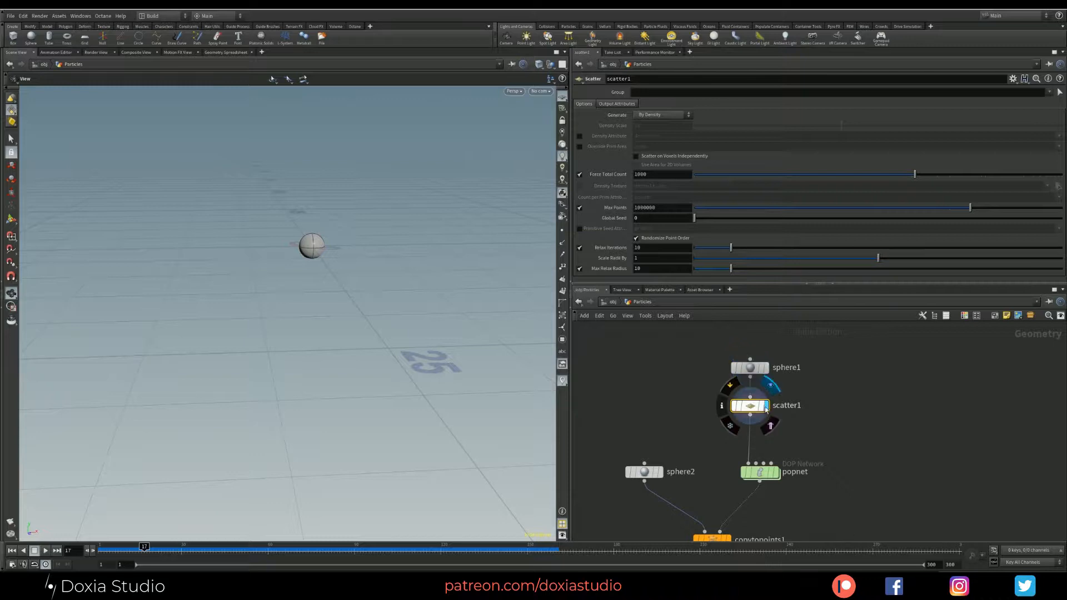
# Return to frame 1 and examine the scattered points on the sphere up close
pyautogui.moveTo(350, 233); pyautogui.dragTo(424, 225, button='right')
pyautogui.moveTo(425, 225); pyautogui.dragTo(200, 314)
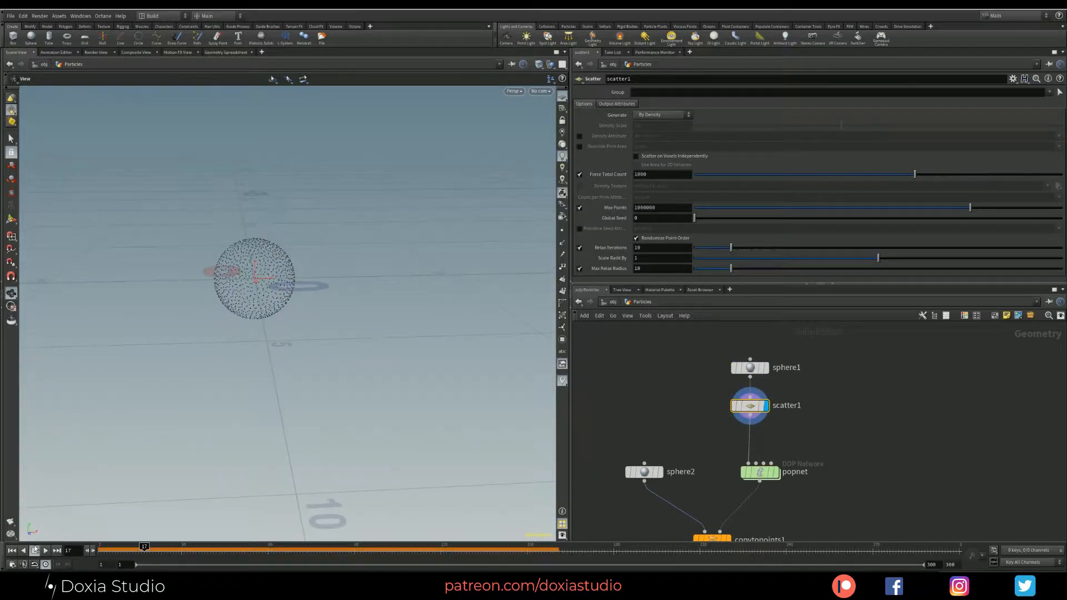
pyautogui.click(13, 550)
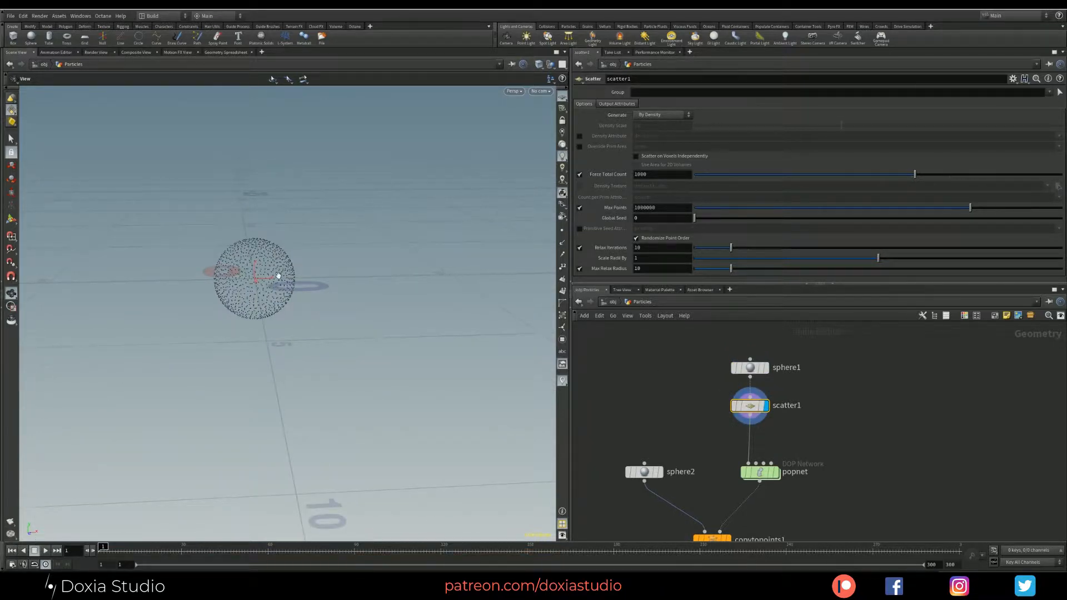
pyautogui.moveTo(278, 275); pyautogui.dragTo(321, 332)
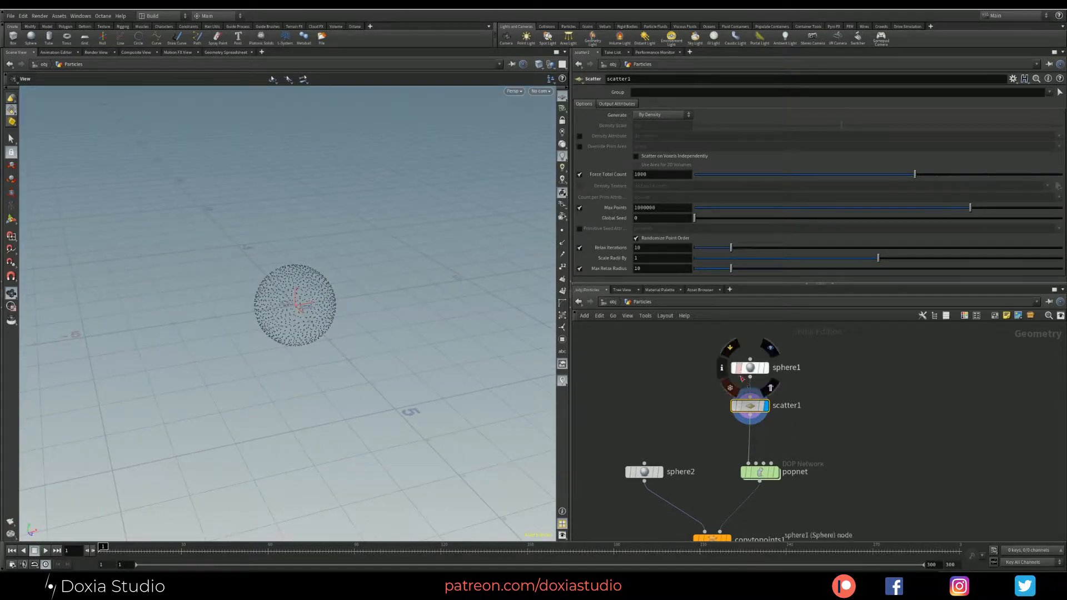
# Insert a Point VOP node between scatter1 and popnet, making room for it in the network
pyautogui.moveTo(817, 348)
pyautogui.mouseDown()
pyautogui.moveTo(742, 413)
pyautogui.moveTo(746, 378)
pyautogui.mouseUp()
pyautogui.click(772, 412)
pyautogui.press('Tab')
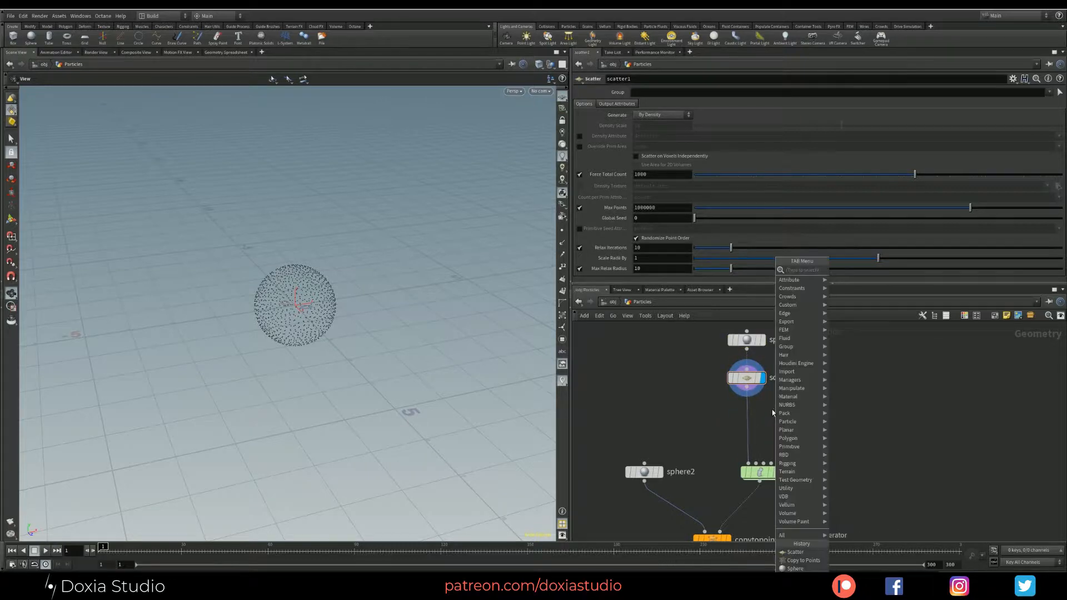
pyautogui.write('point')
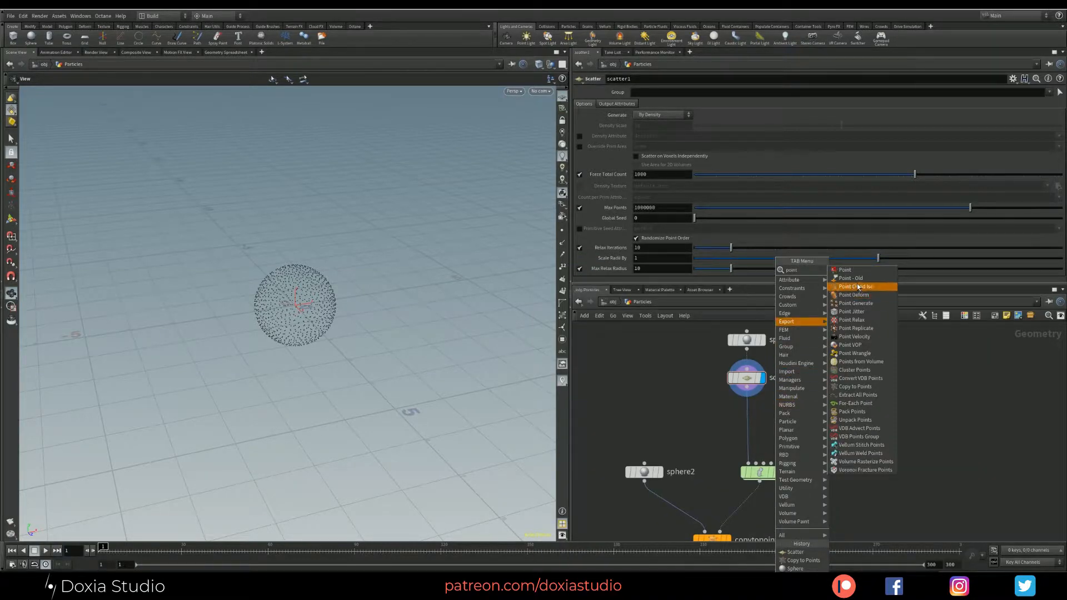
pyautogui.click(850, 345)
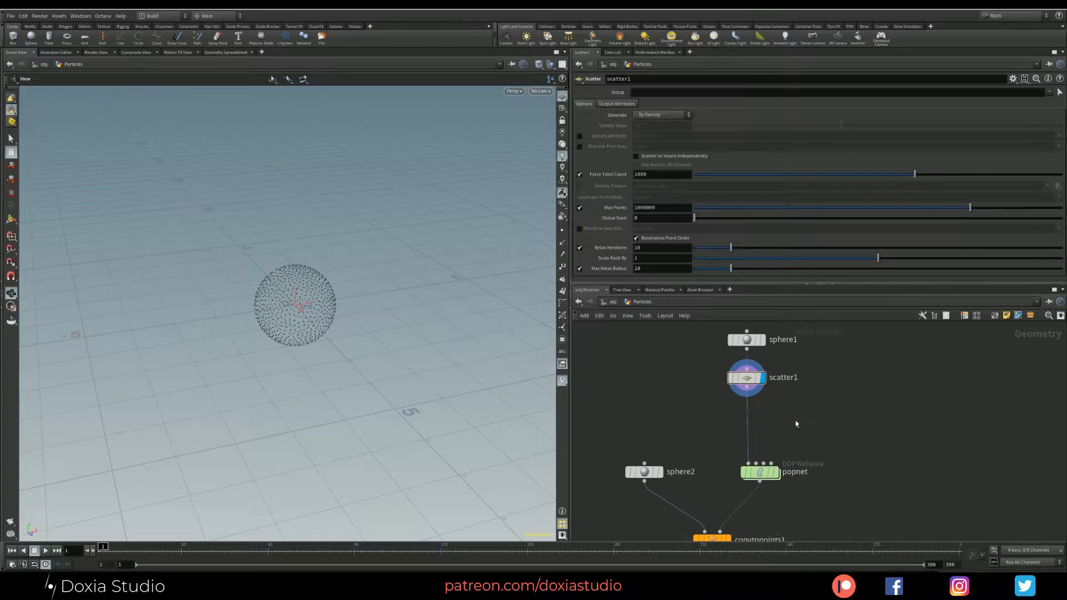
pyautogui.click(754, 417)
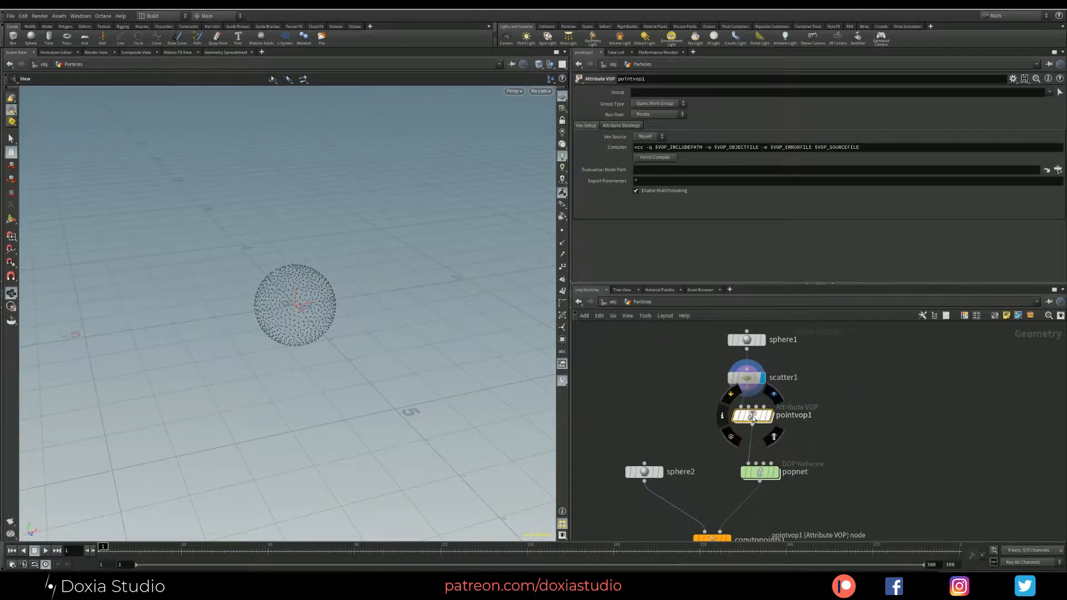
# Inside pointvop1, add a Curl Noise node between the global parameters and the geometry output
pyautogui.doubleClick(752, 417)
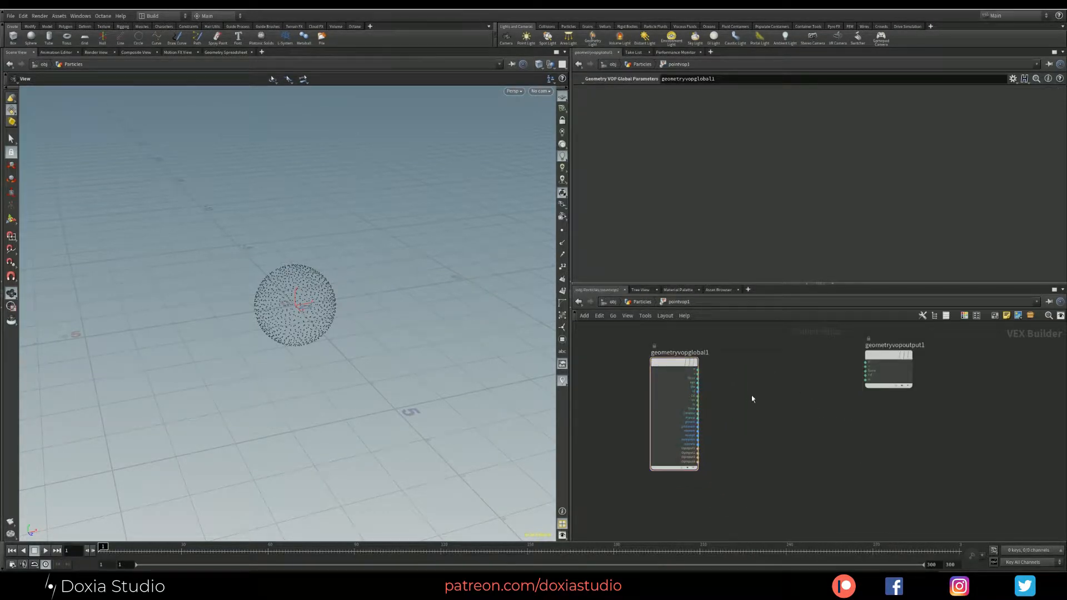
pyautogui.press('Tab')
pyautogui.write('curl')
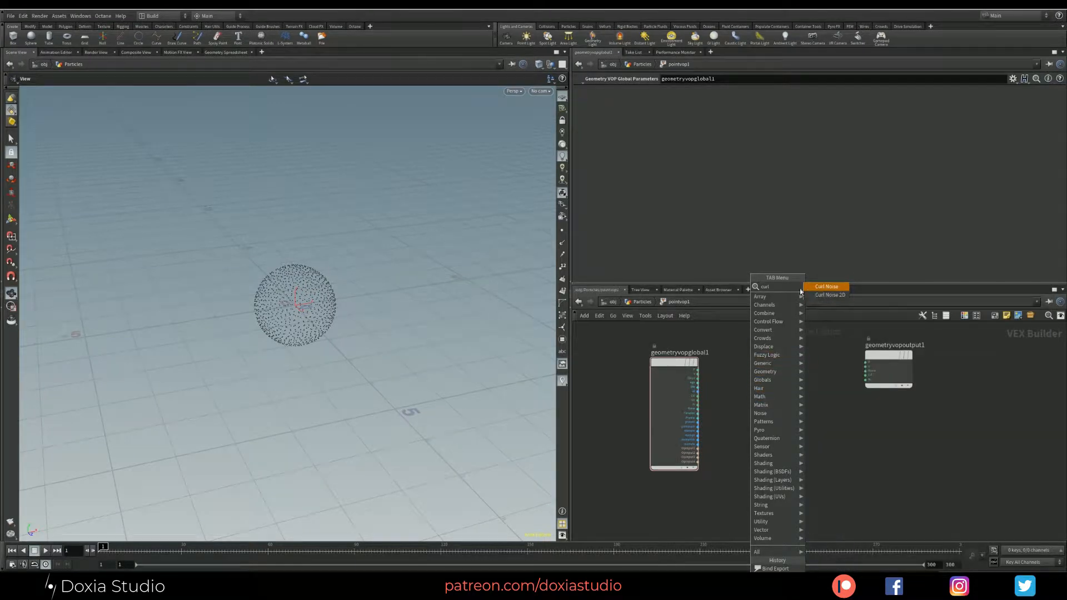
pyautogui.click(814, 288)
pyautogui.click(779, 375)
pyautogui.moveTo(888, 358); pyautogui.dragTo(915, 373)
pyautogui.moveTo(776, 377); pyautogui.dragTo(763, 374)
# Add a Ramp Parameter after the curl noise and wire P through the noise and ramp into the output's Cd
pyautogui.press('Tab')
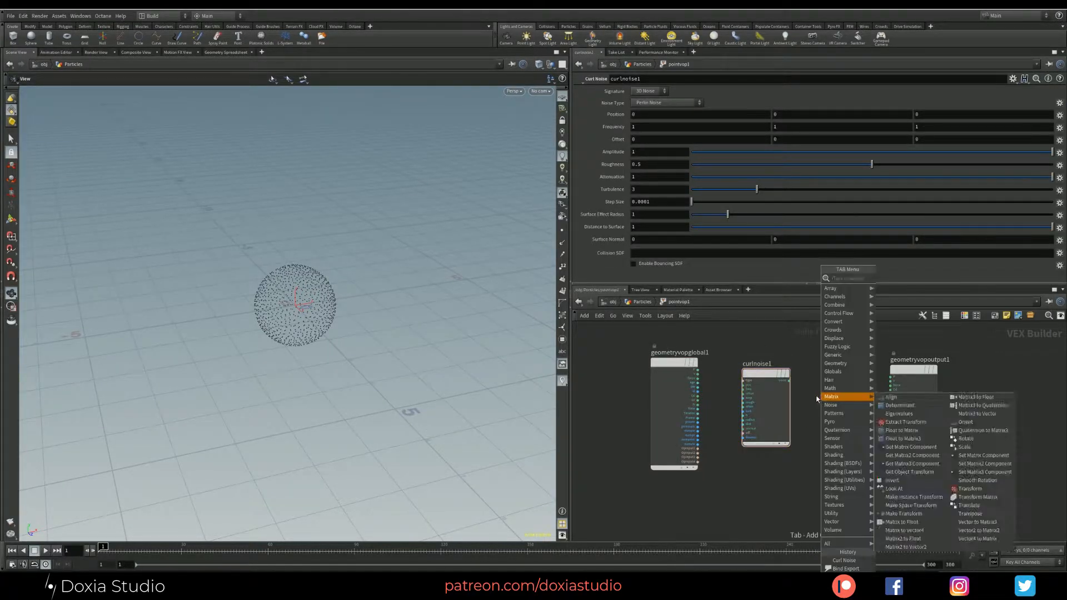
pyautogui.write('ramp')
pyautogui.click(904, 295)
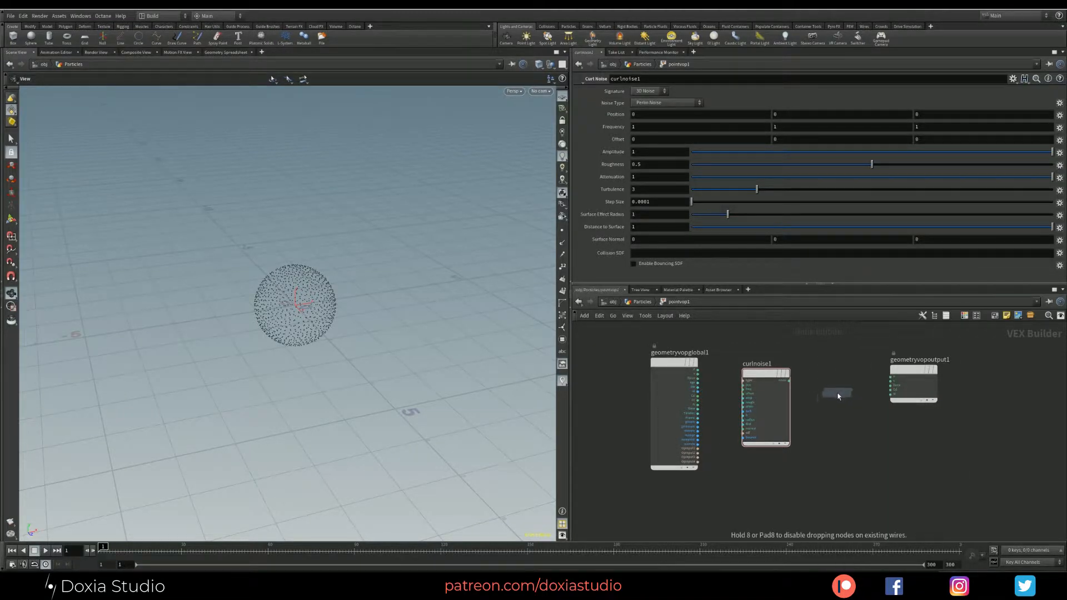
pyautogui.click(833, 378)
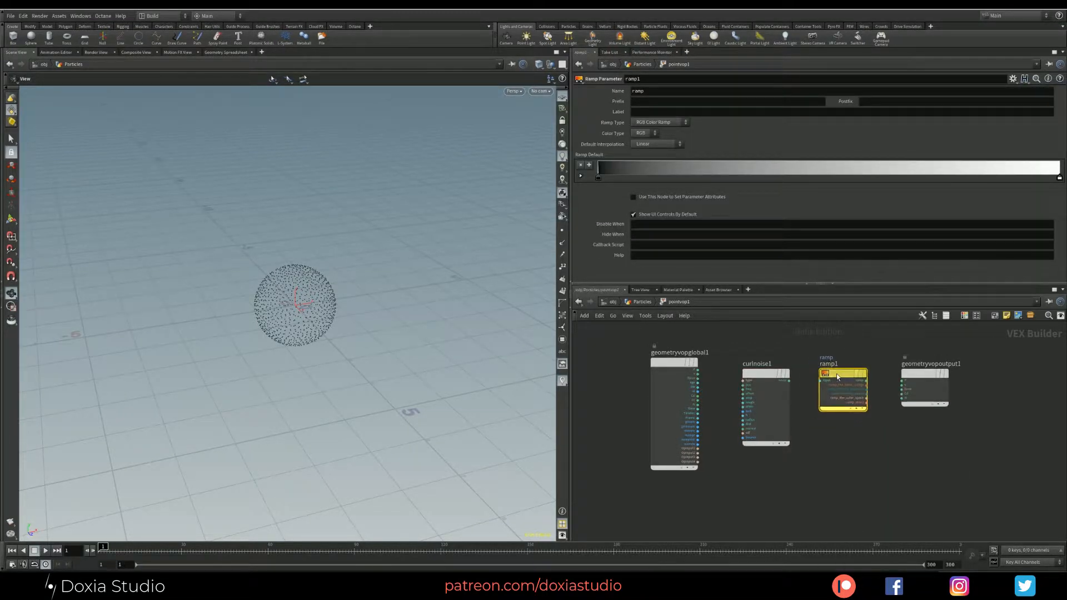
pyautogui.moveTo(698, 375); pyautogui.dragTo(901, 394)
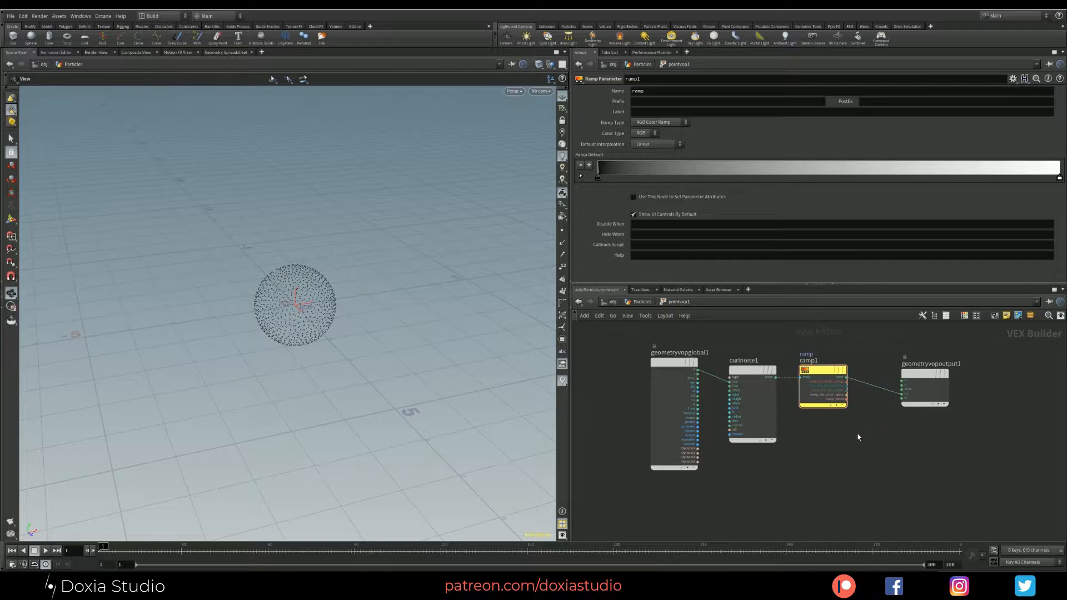
# Return to the Particles level with pointvop1 displayed and examine its coloured points up close
pyautogui.press('u')
pyautogui.moveTo(765, 422)
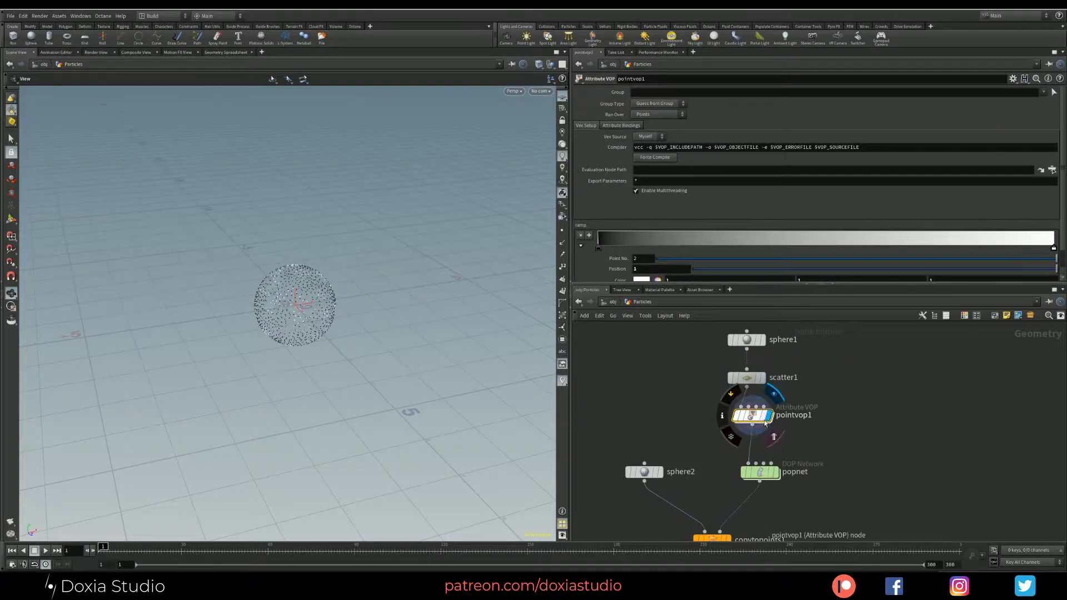
pyautogui.moveTo(281, 276); pyautogui.dragTo(321, 316)
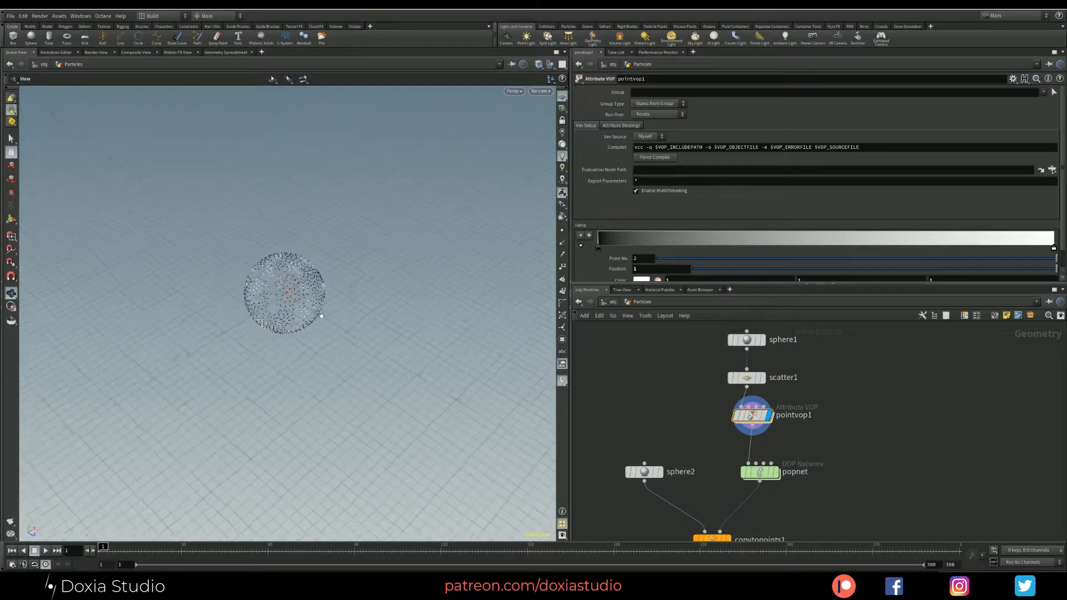
pyautogui.moveTo(321, 315); pyautogui.dragTo(364, 276, button='right')
pyautogui.moveTo(364, 276); pyautogui.dragTo(309, 254)
pyautogui.moveTo(349, 291); pyautogui.dragTo(285, 322, button='middle')
pyautogui.moveTo(285, 322); pyautogui.dragTo(336, 304, button='right')
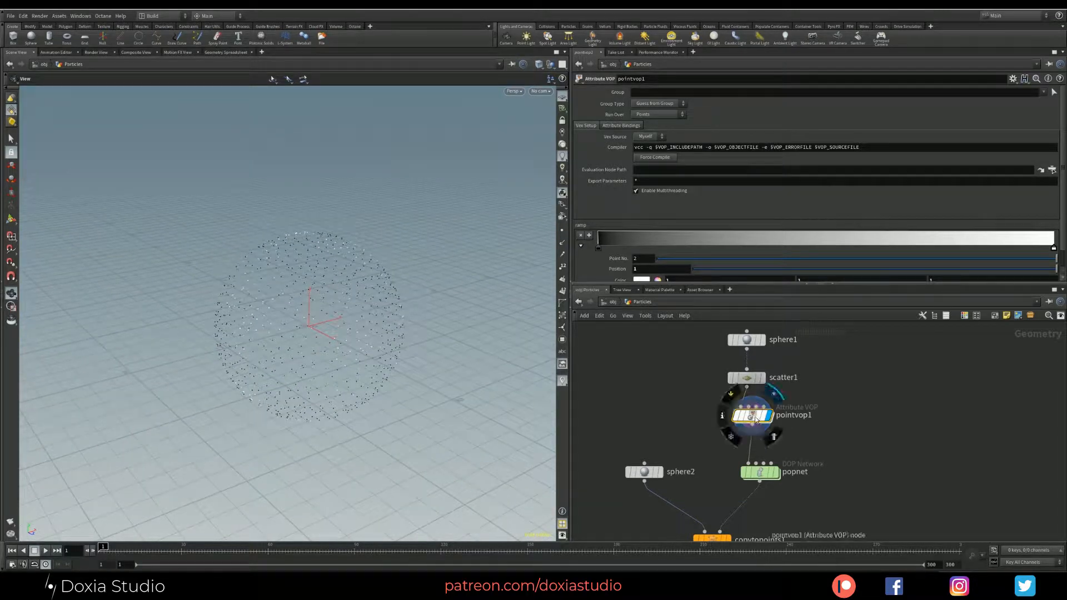
# Set the Curl Noise frequency in pointvop1 to 2, 2, 2 and return to the Particles level
pyautogui.doubleClick(751, 418)
pyautogui.click(760, 369)
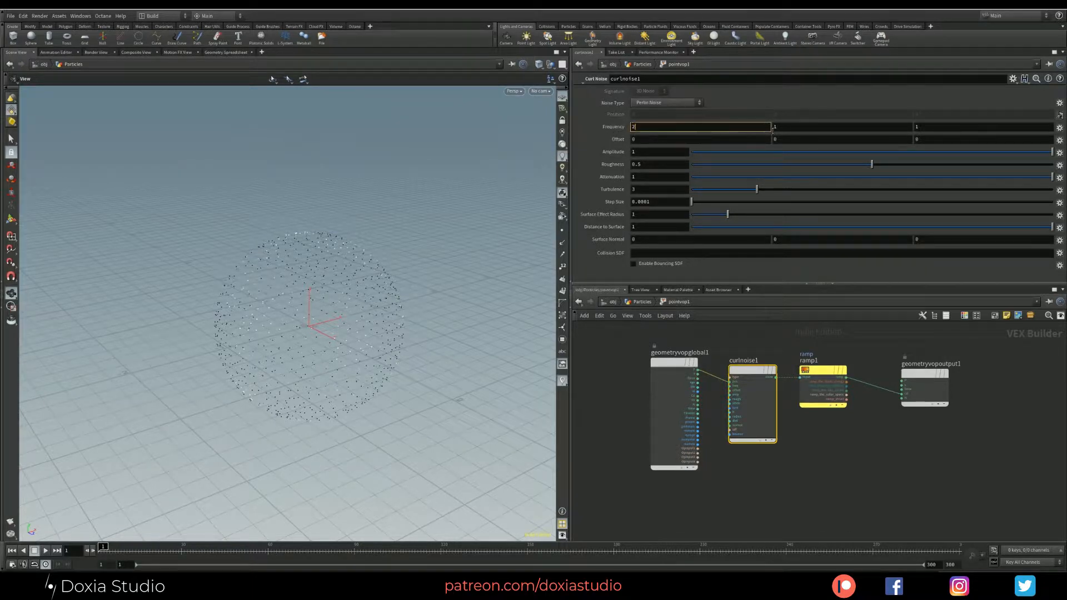
pyautogui.press('Tab')
pyautogui.write('2')
pyautogui.press('Tab')
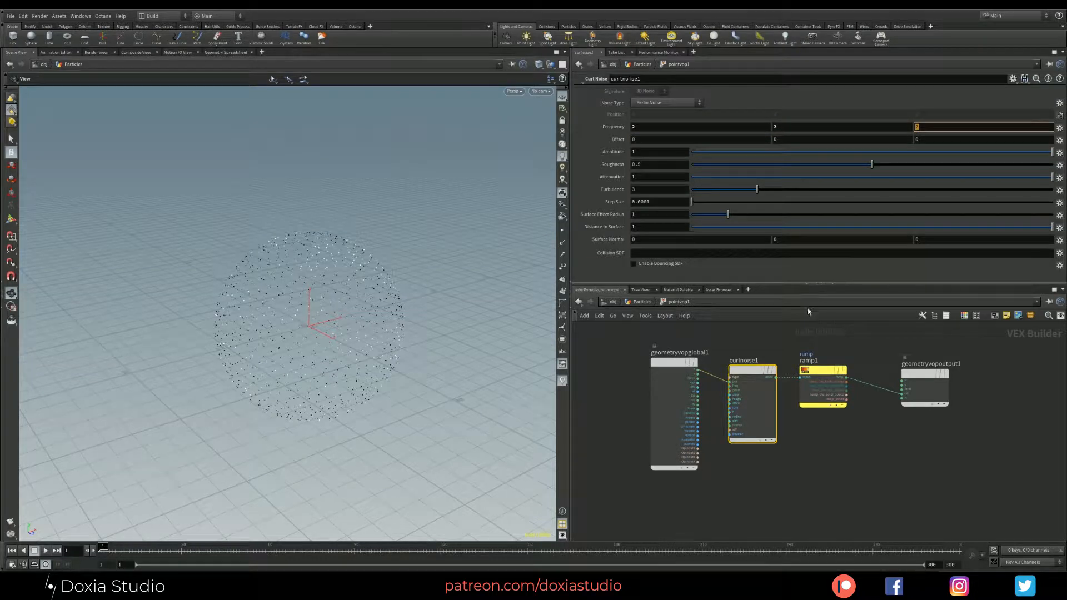
pyautogui.write('2')
pyautogui.press('Return')
pyautogui.press('u')
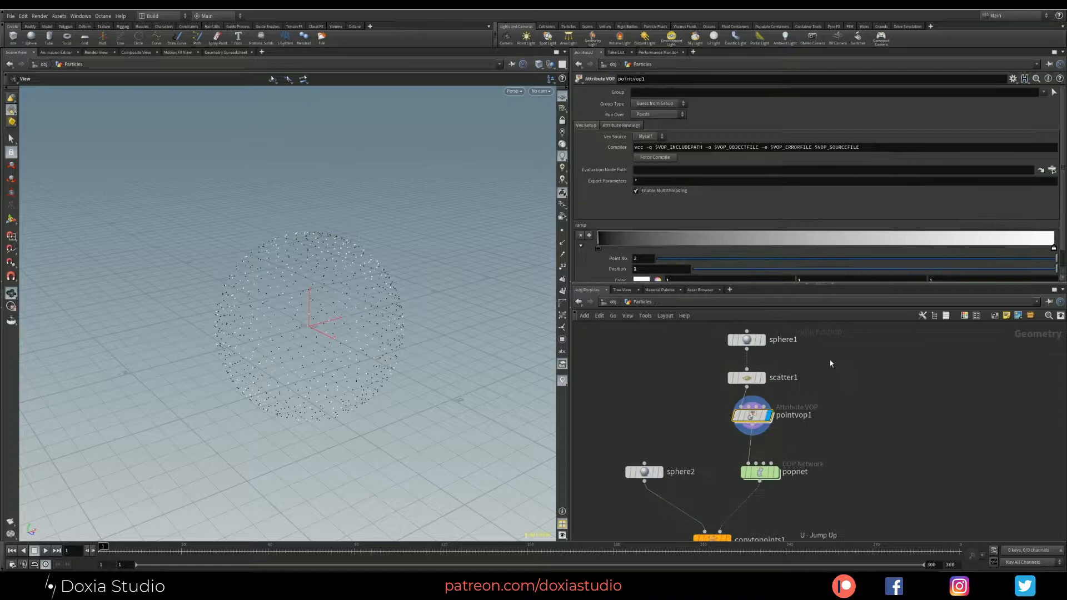
# Set scatter1's Force Total Count to 10000 and check the denser points
pyautogui.click(747, 378)
pyautogui.click(674, 177)
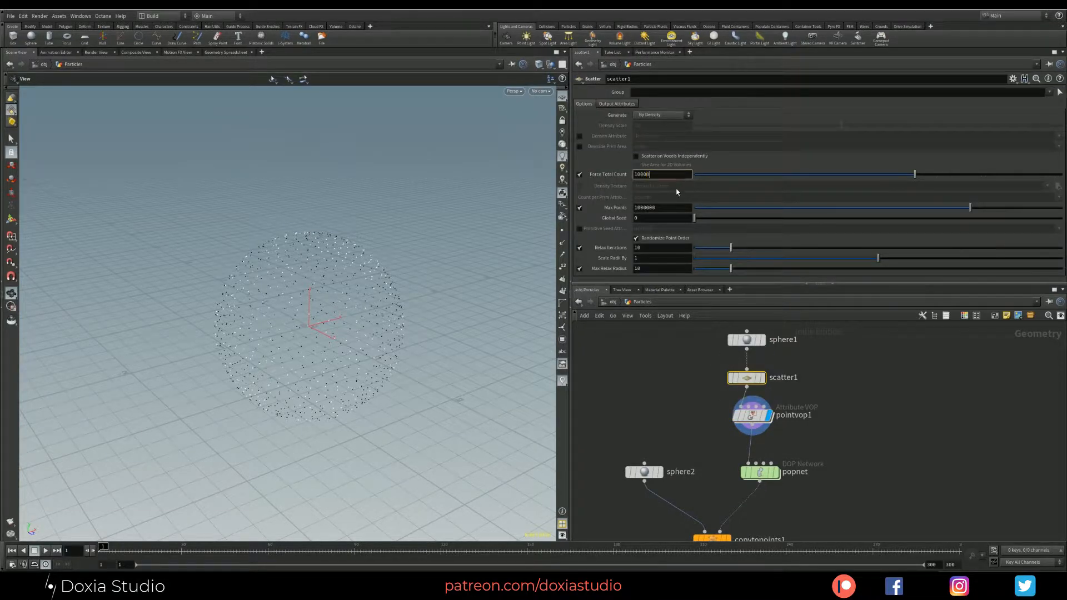
pyautogui.write('0')
pyautogui.press('Return')
pyautogui.moveTo(334, 326); pyautogui.dragTo(273, 345)
# Reopen pointvop1, set the Curl Noise frequency to 0.2 on all three axes, and inspect the pattern
pyautogui.doubleClick(752, 415)
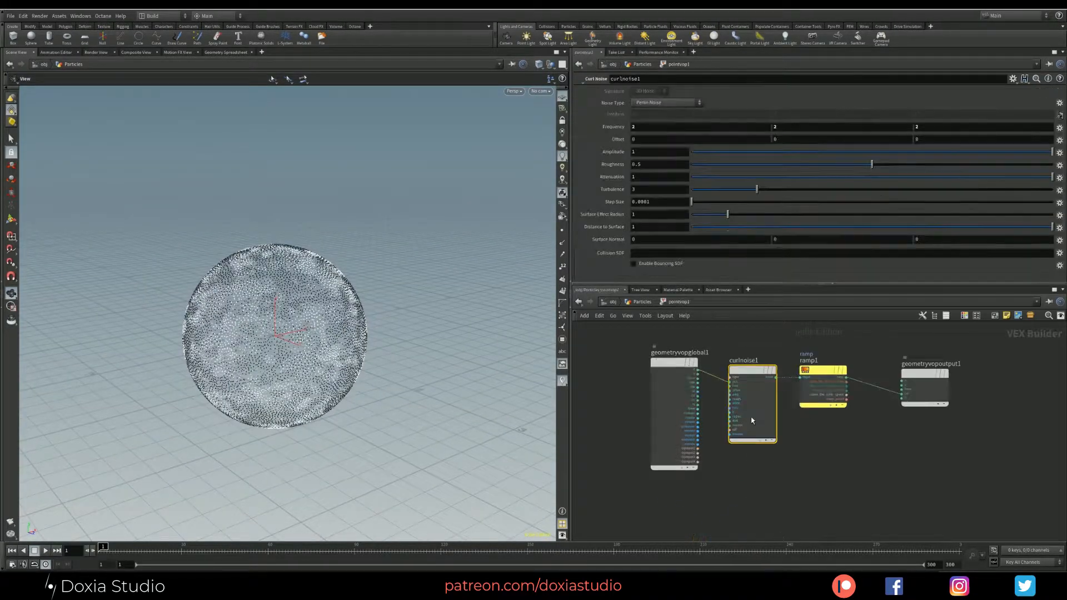
pyautogui.click(665, 127)
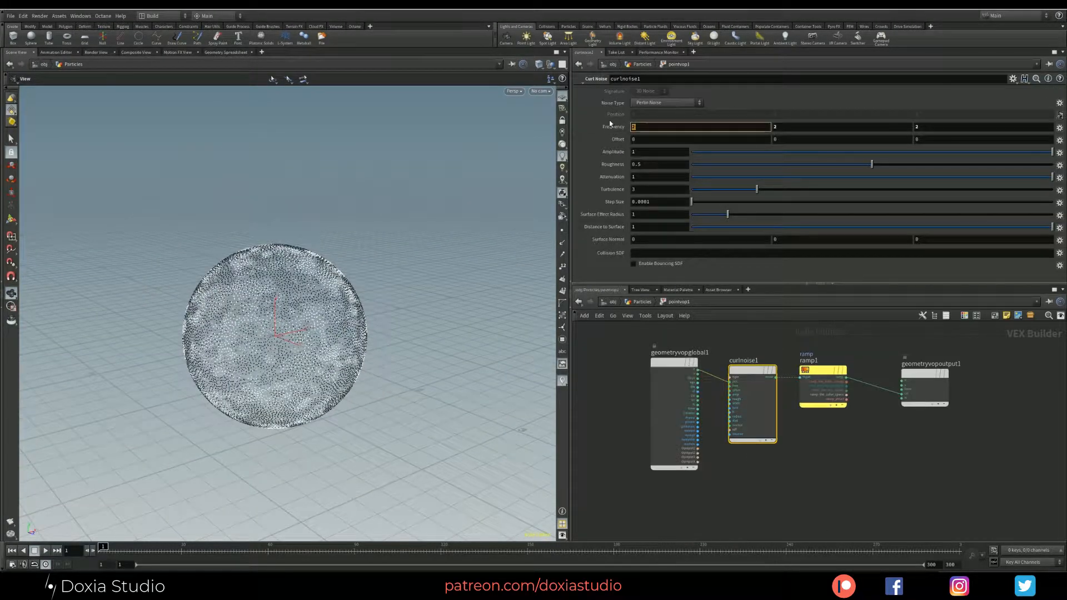
pyautogui.write('0.2')
pyautogui.press('Tab')
pyautogui.write('0.2')
pyautogui.press('Tab')
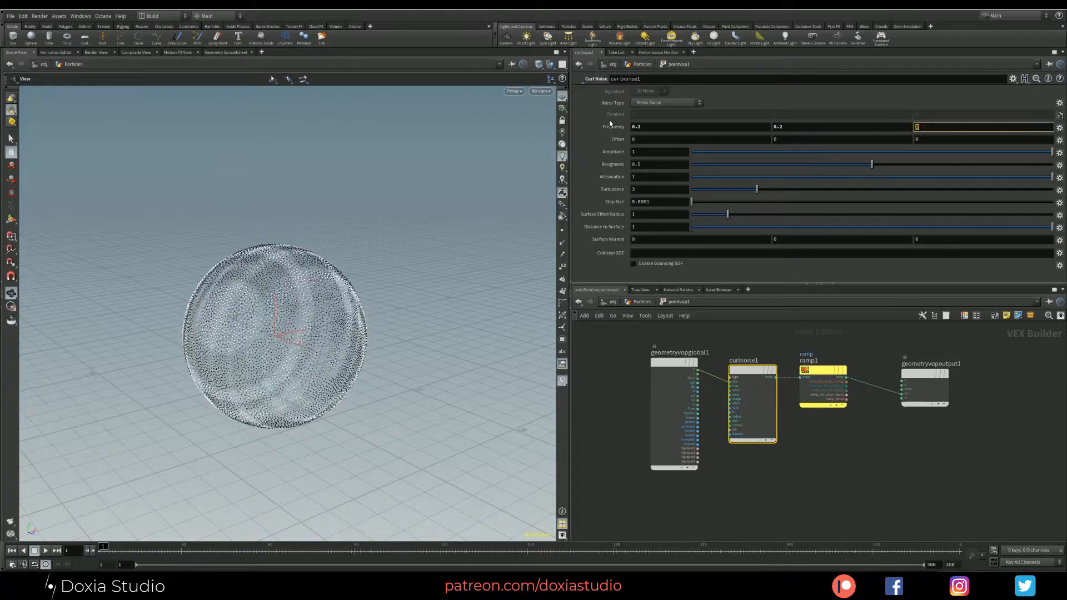
pyautogui.write('0.2')
pyautogui.press('Return')
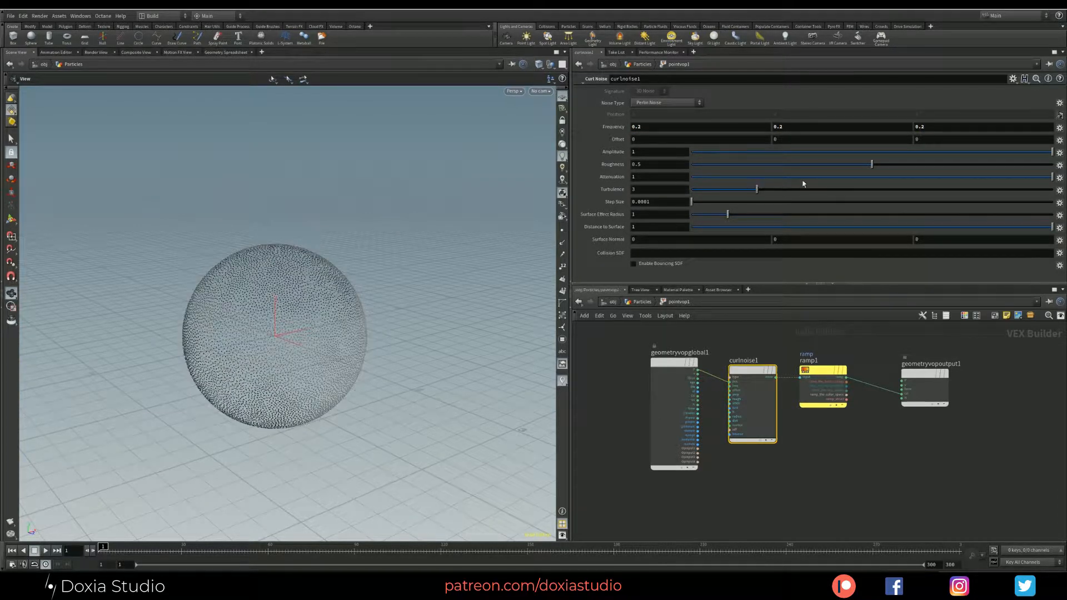
pyautogui.moveTo(279, 288); pyautogui.dragTo(250, 285)
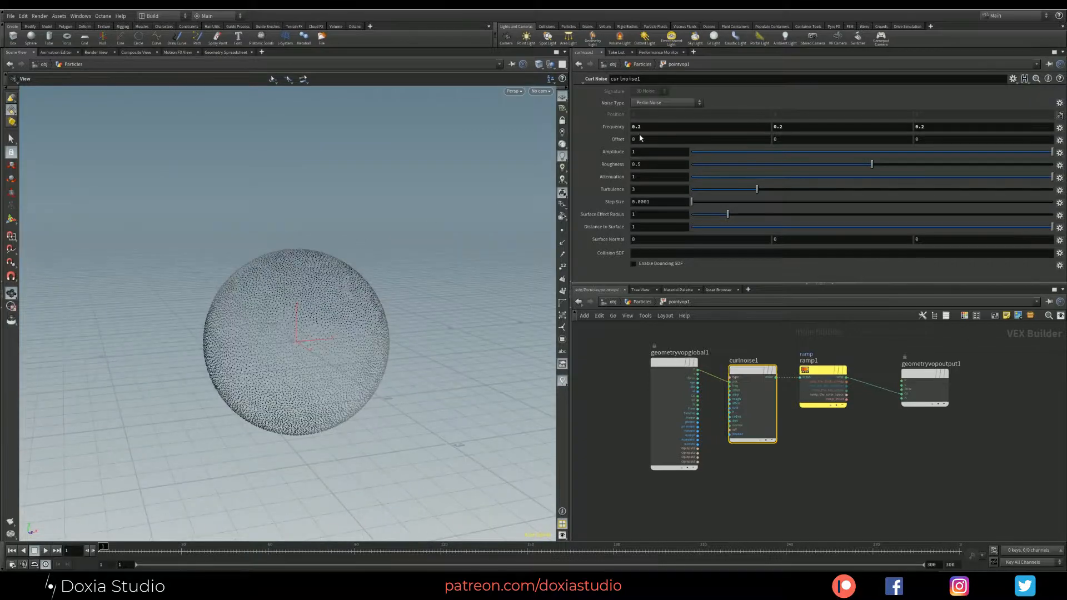
# Set the Curl Noise frequency to 0.5 on all three axes and inspect the pattern on the sphere
pyautogui.write('.5')
pyautogui.press('Tab')
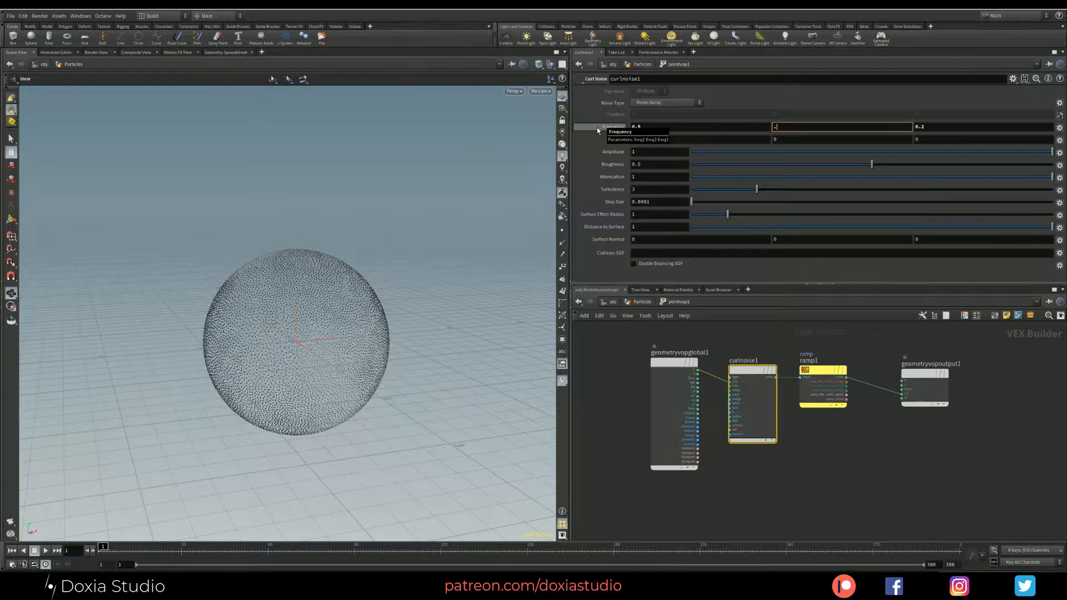
pyautogui.write('.5')
pyautogui.press('Tab')
pyautogui.write('.5')
pyautogui.press('Return')
pyautogui.moveTo(311, 276); pyautogui.dragTo(421, 333)
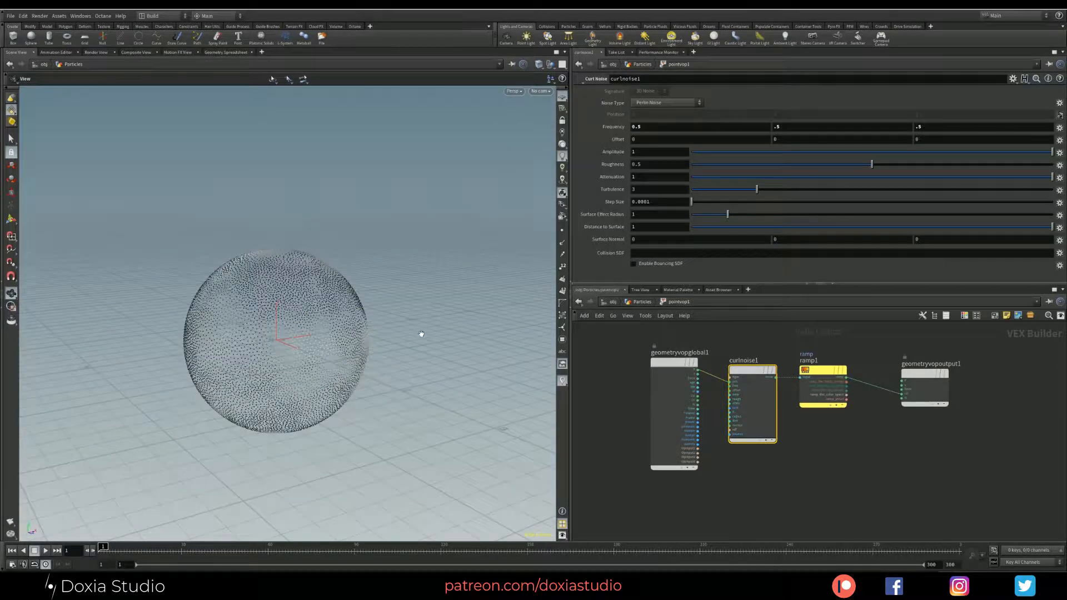
# Return to the Particles level, insert a Delete node between pointvop1 and popnet, and display it
pyautogui.press('u')
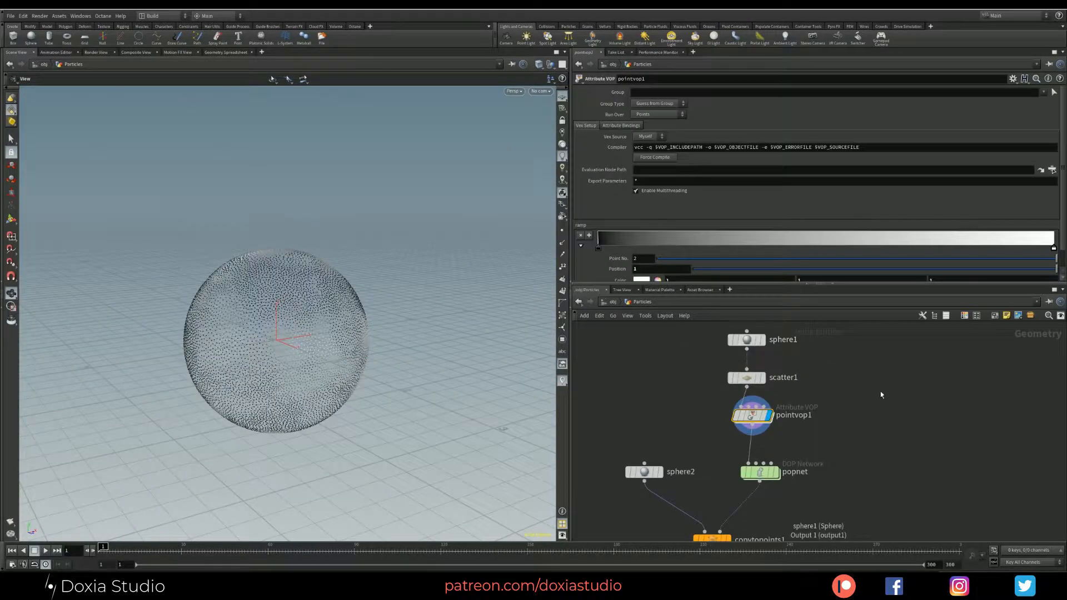
pyautogui.press('Tab')
pyautogui.write('delete')
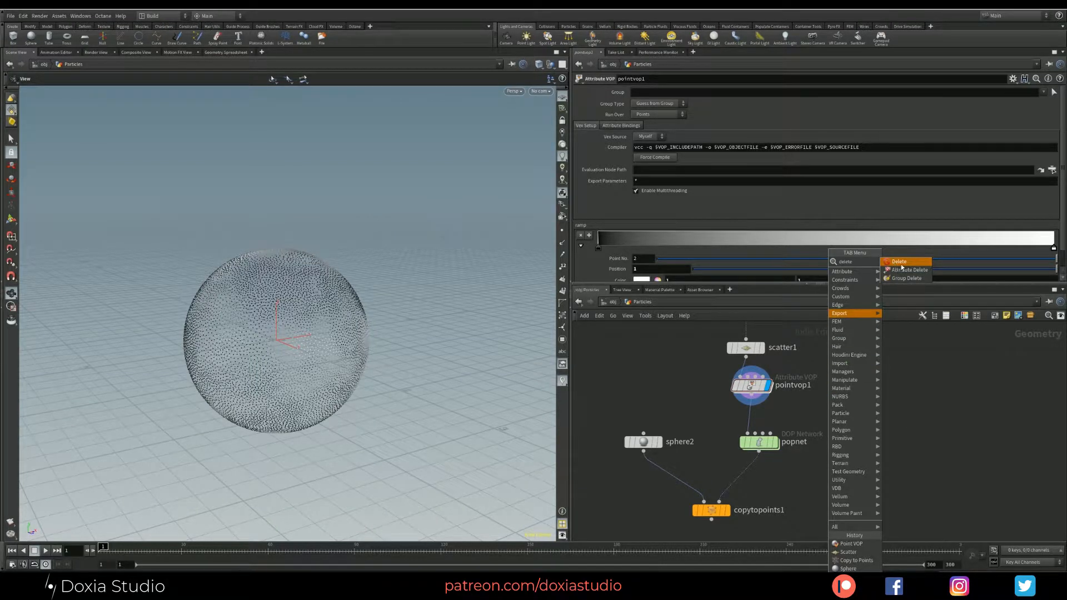
pyautogui.press('Return')
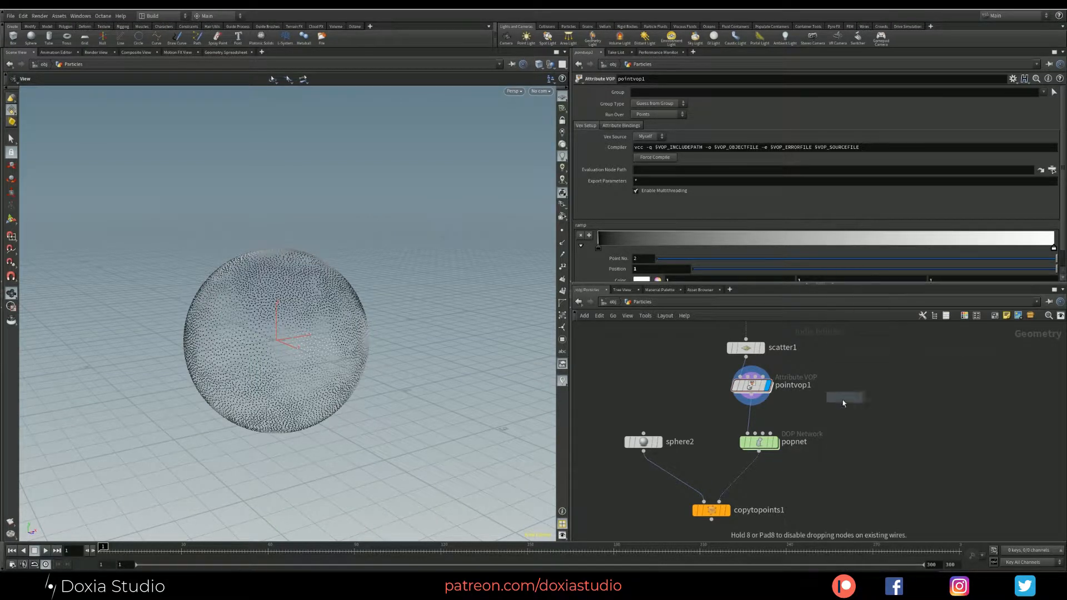
pyautogui.click(759, 415)
pyautogui.click(764, 423)
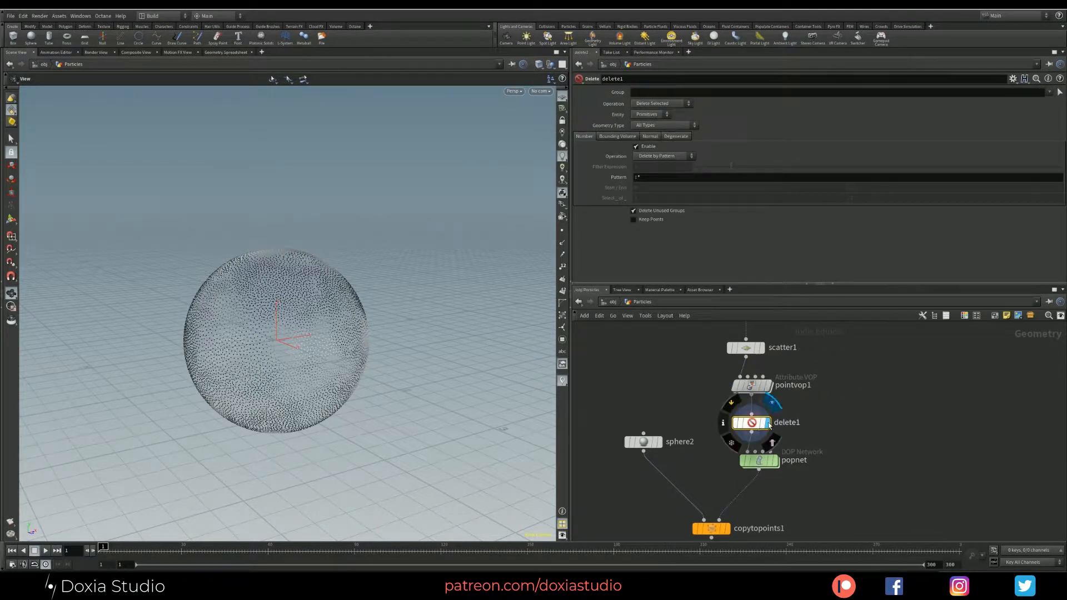
pyautogui.click(646, 157)
pyautogui.click(661, 178)
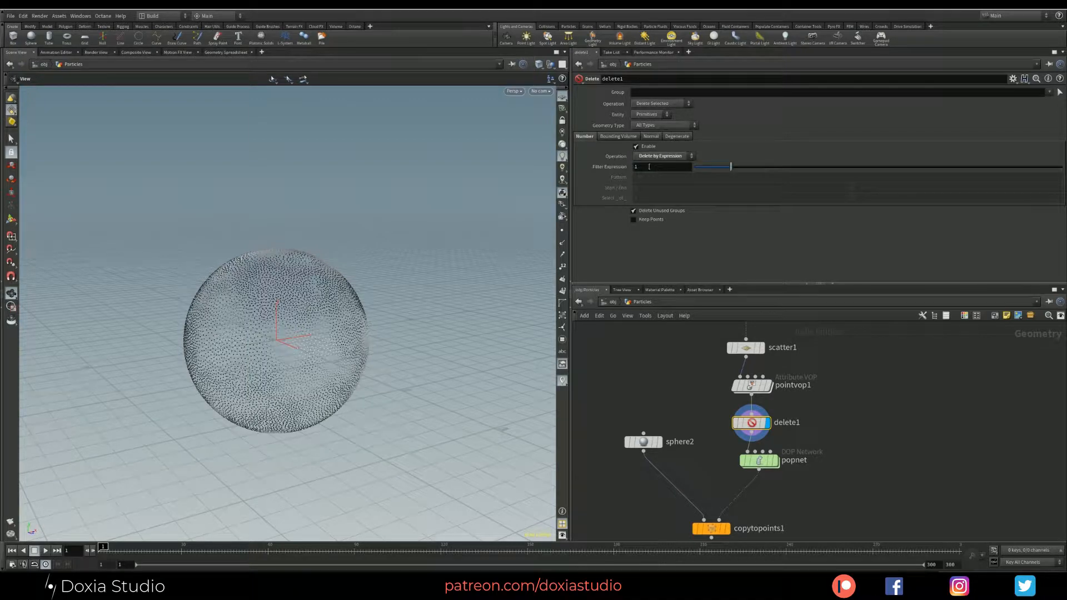
pyautogui.click(649, 167)
pyautogui.write('@Cd.x < 0.5')
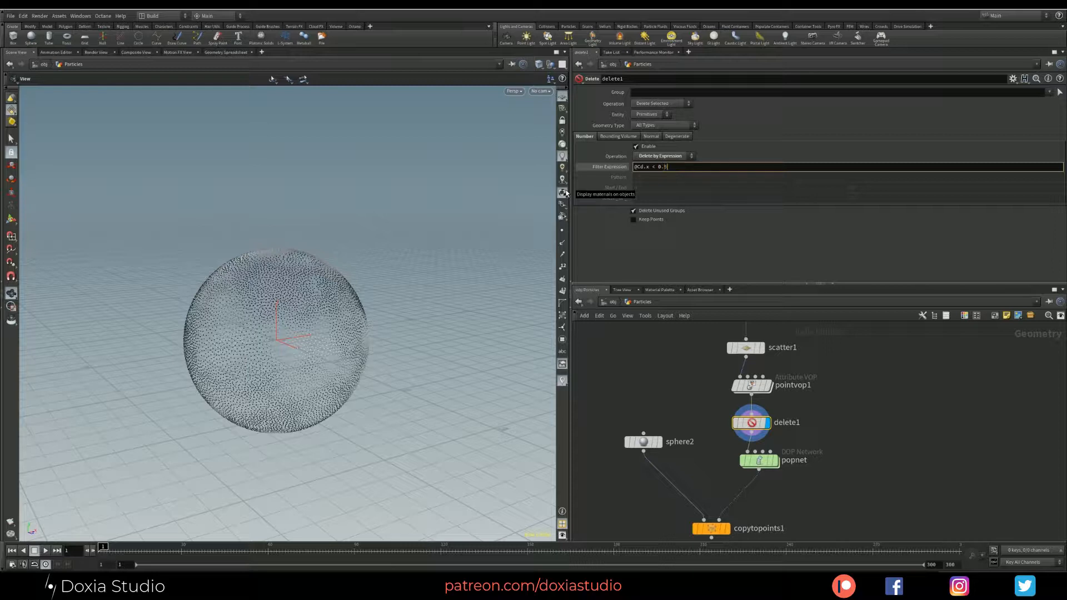
pyautogui.press('Return')
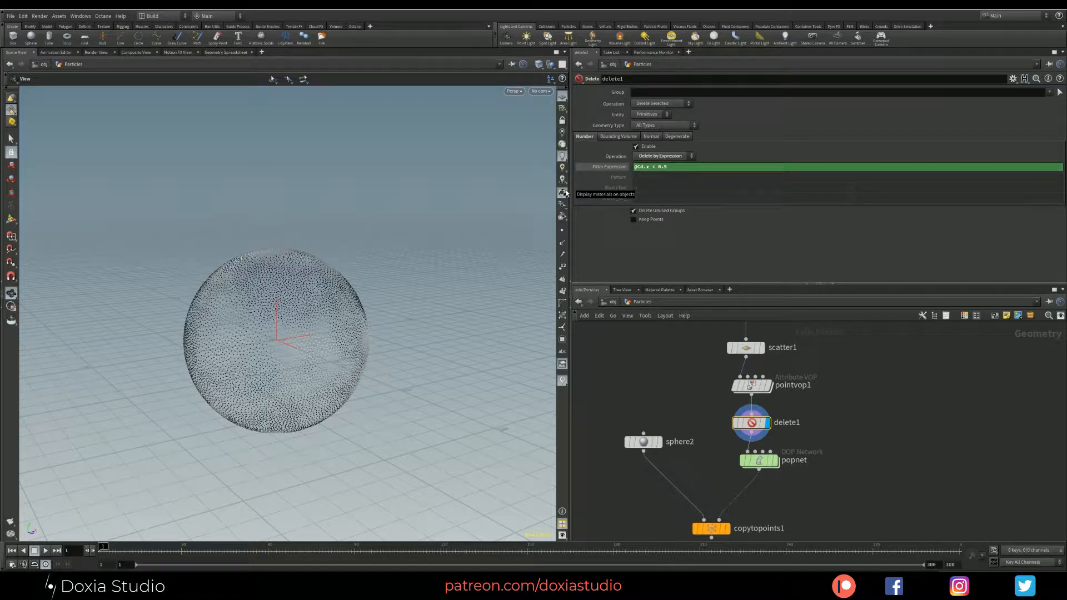
pyautogui.click(644, 114)
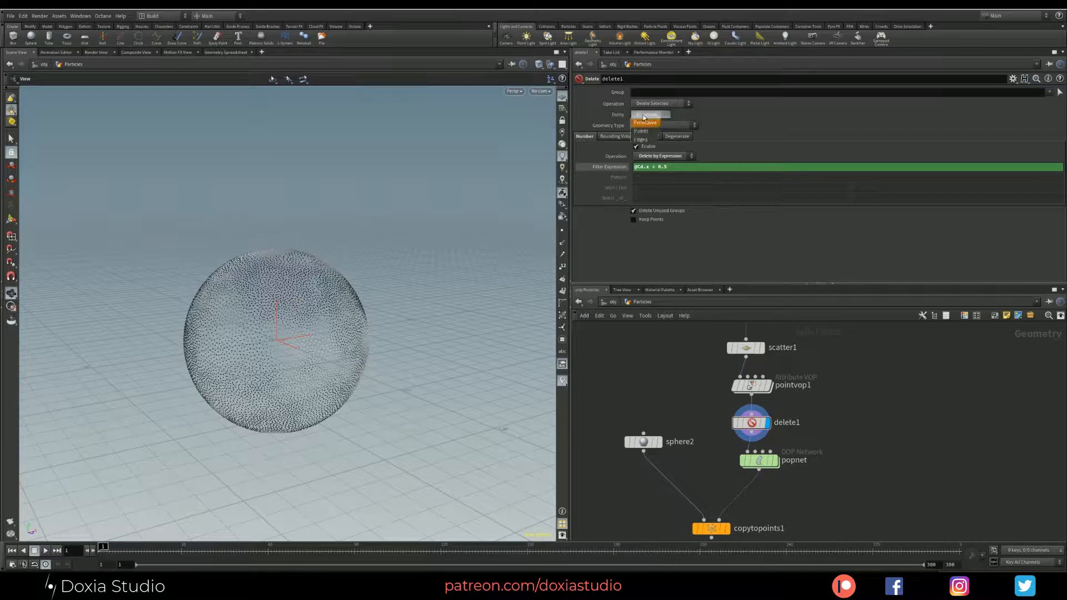
pyautogui.click(646, 125)
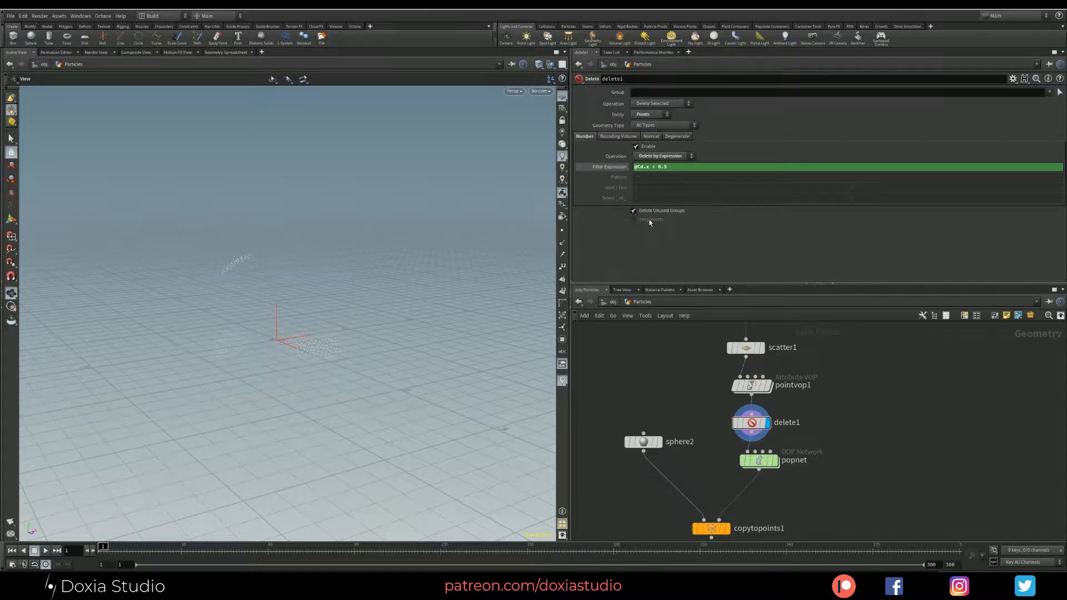
pyautogui.moveTo(317, 283); pyautogui.dragTo(474, 321)
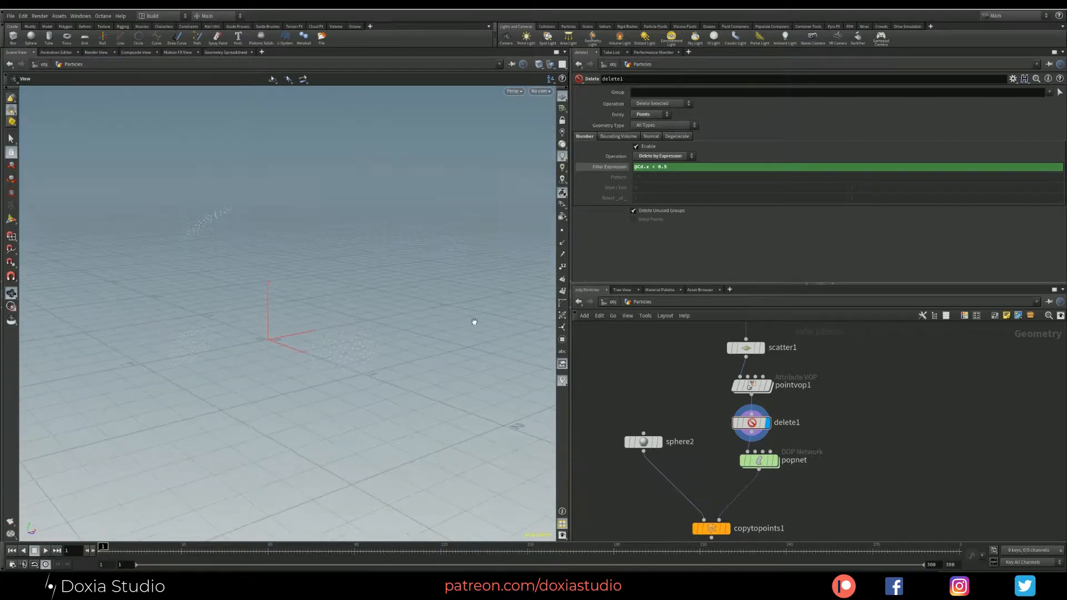
# Set the Curl Noise frequency in pointvop1 to 1 on all three axes, return to the Particles level and inspect the point patches
pyautogui.doubleClick(751, 385)
pyautogui.moveTo(654, 125); pyautogui.dragTo(615, 129)
pyautogui.write('1')
pyautogui.press('Tab')
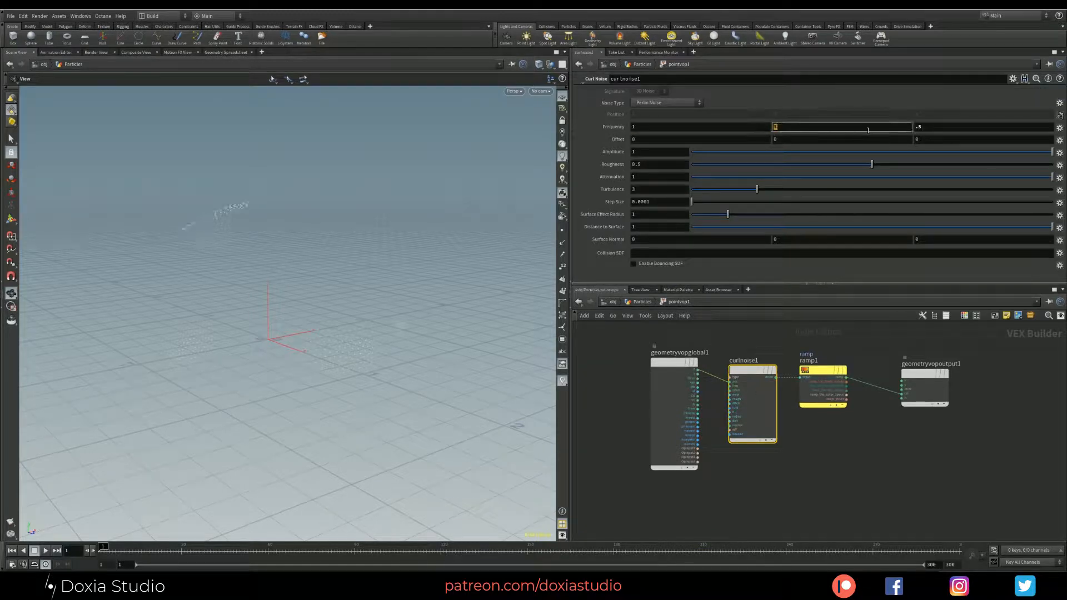
pyautogui.write('1')
pyautogui.press('Tab')
pyautogui.write('1')
pyautogui.press('Return')
pyautogui.press('u')
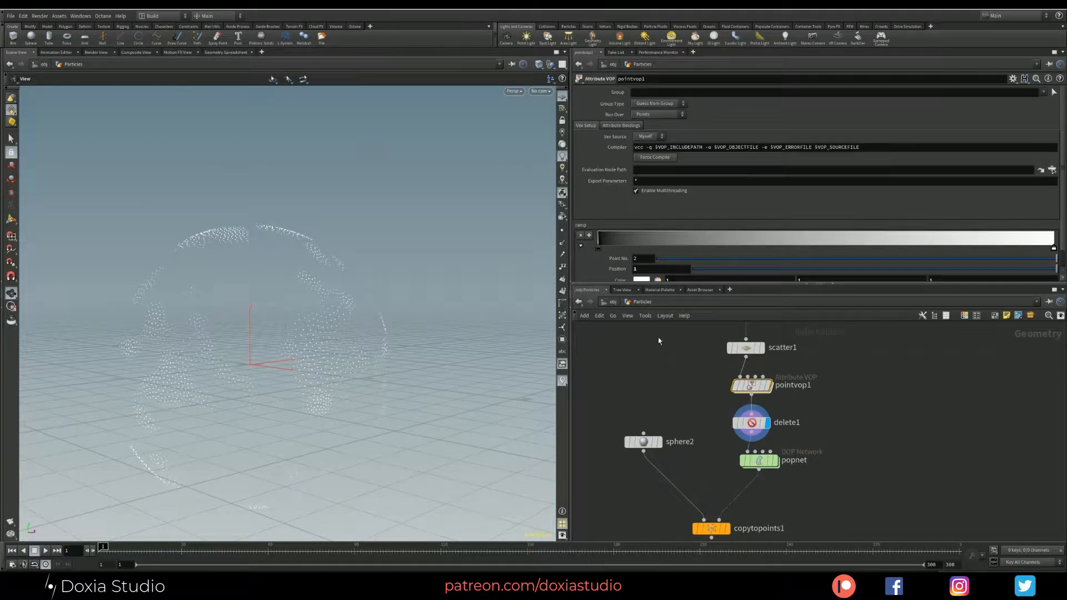
pyautogui.moveTo(288, 324); pyautogui.dragTo(342, 282)
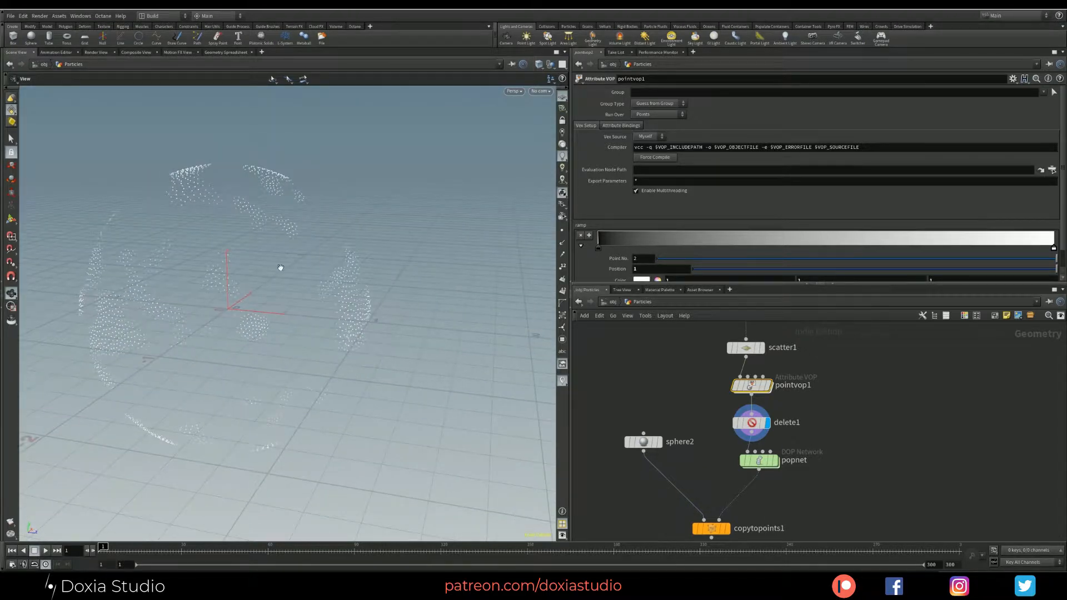
pyautogui.moveTo(281, 267); pyautogui.dragTo(330, 253)
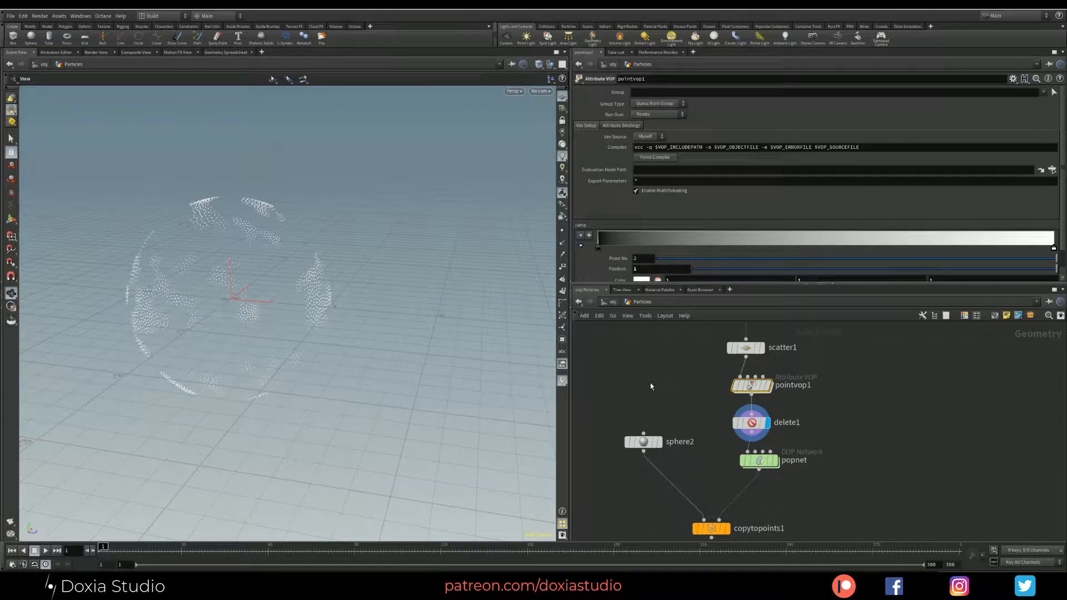
# Display and open popnet, set source_first_input's Emission Type to All Points, and play the simulation to check the emission
pyautogui.moveTo(627, 374); pyautogui.dragTo(659, 370, button='middle')
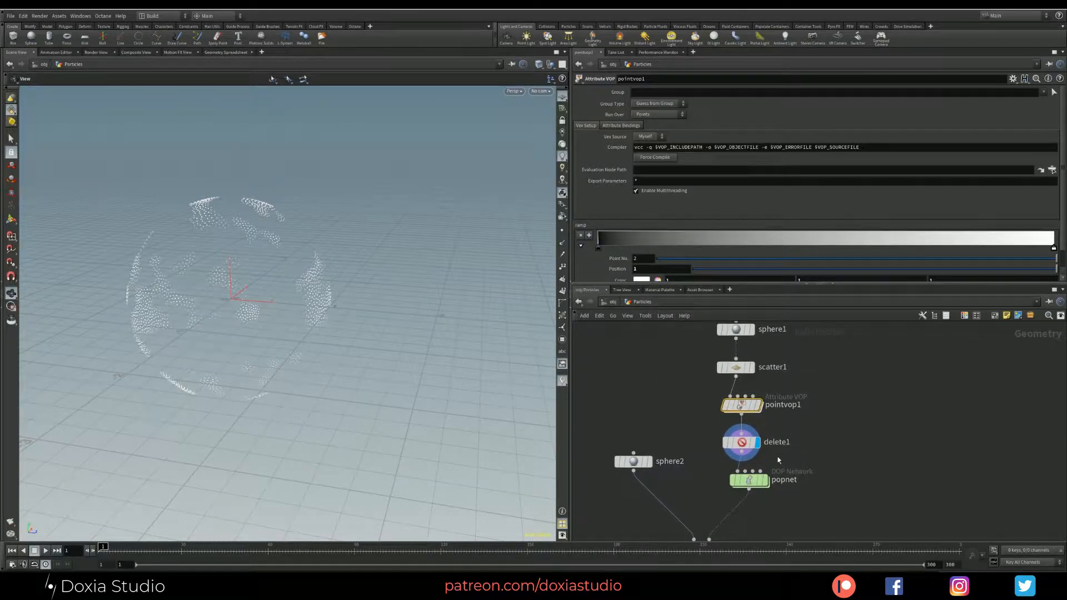
pyautogui.click(765, 480)
pyautogui.moveTo(748, 481); pyautogui.dragTo(744, 454, button='middle')
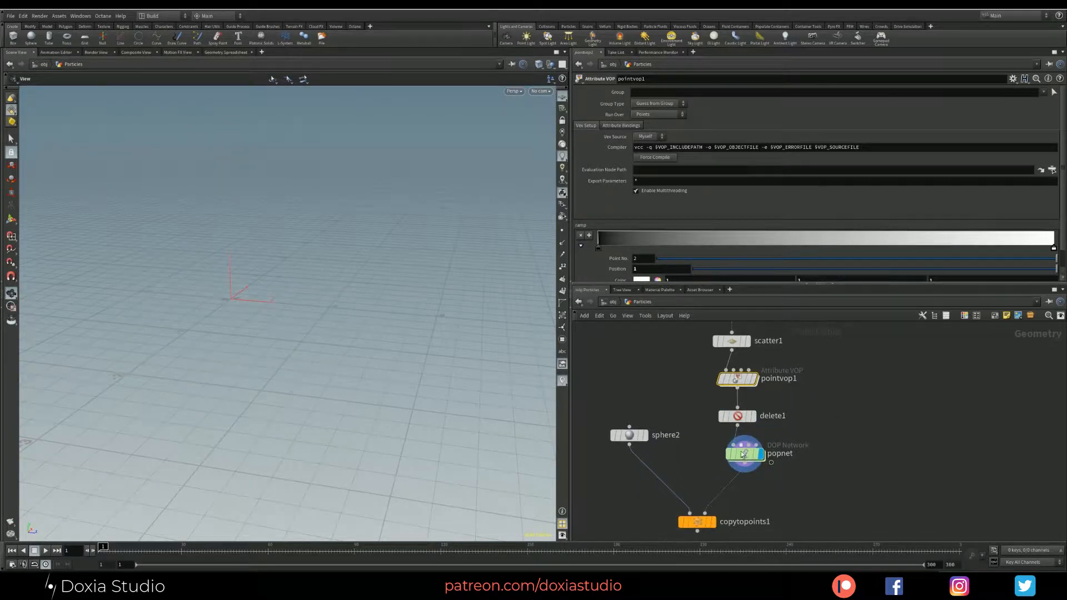
pyautogui.doubleClick(743, 454)
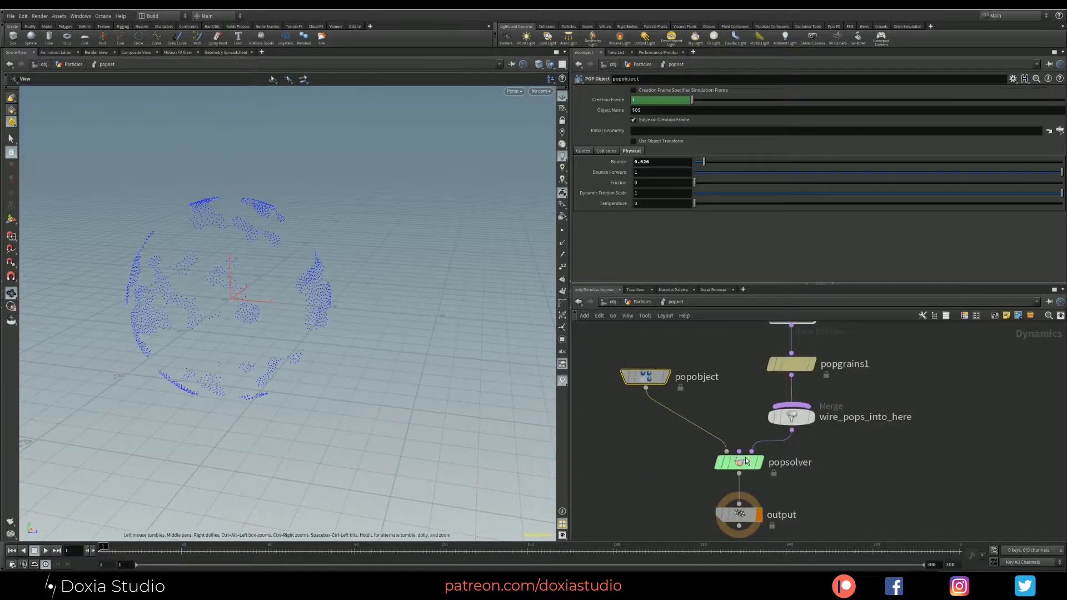
pyautogui.moveTo(735, 332); pyautogui.dragTo(708, 441, button='middle')
pyautogui.click(764, 388)
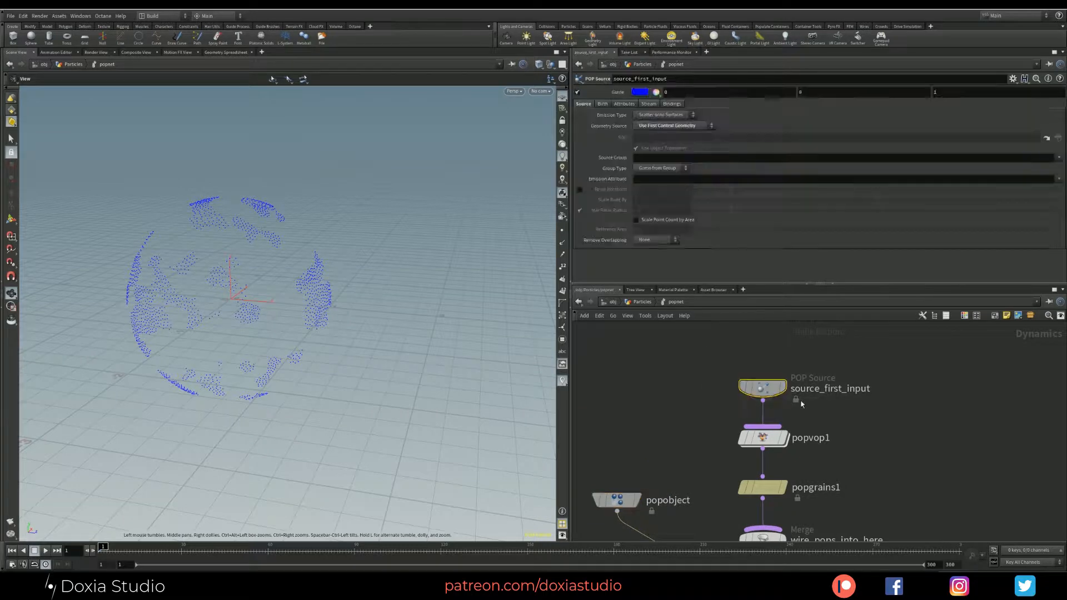
pyautogui.moveTo(762, 388); pyautogui.dragTo(763, 353)
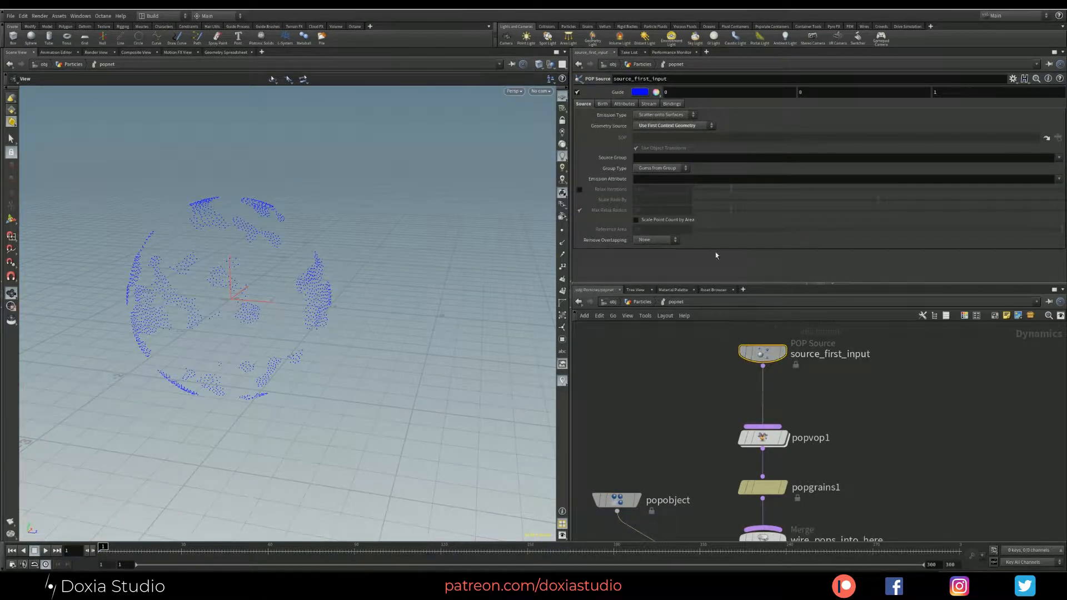
pyautogui.click(656, 115)
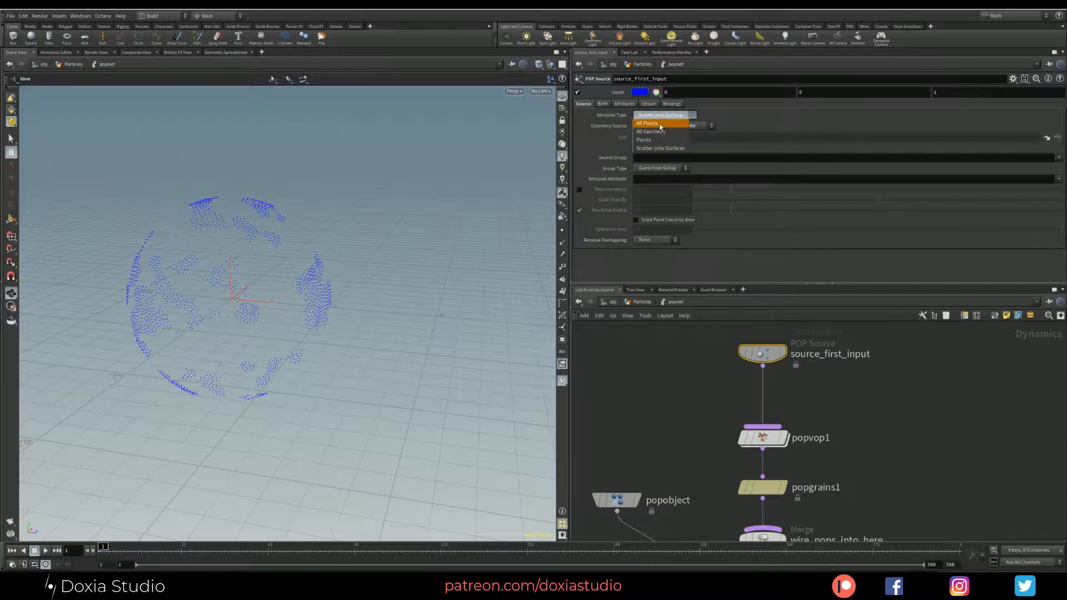
pyautogui.click(655, 125)
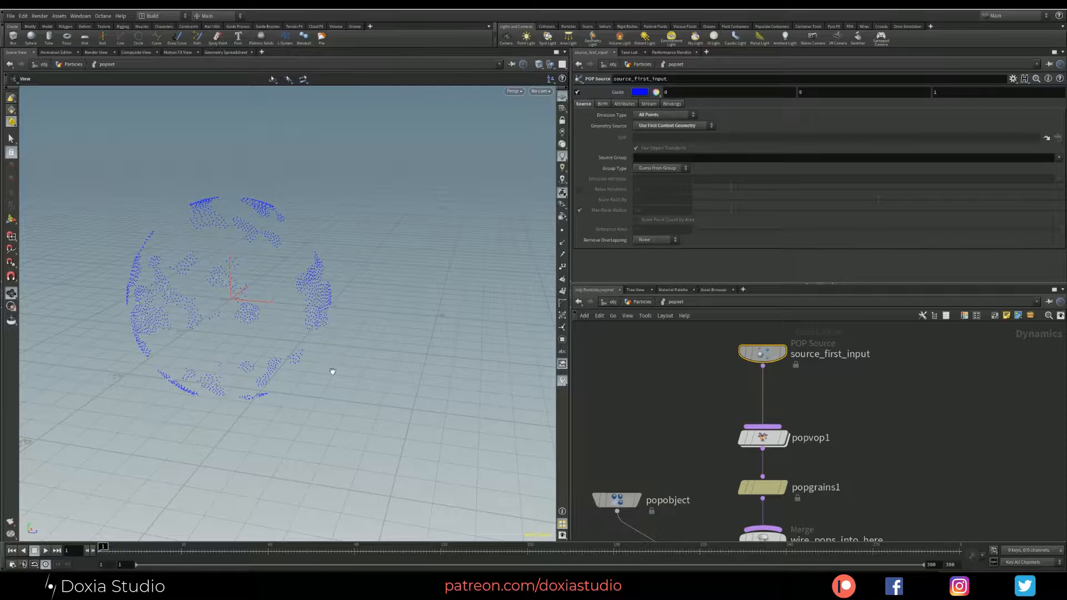
pyautogui.click(46, 552)
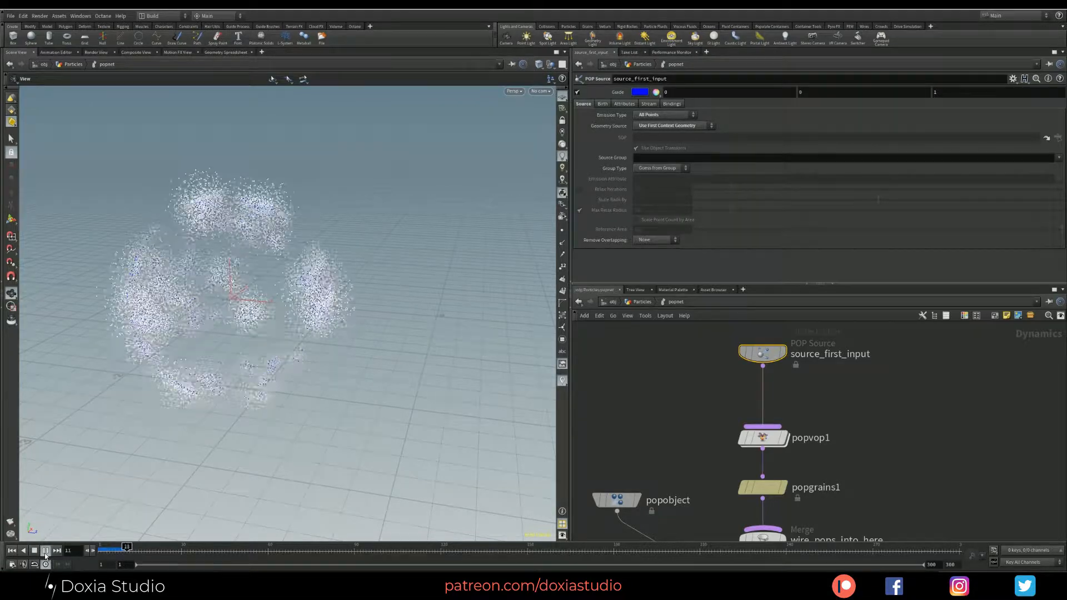
pyautogui.moveTo(205, 284); pyautogui.dragTo(310, 285)
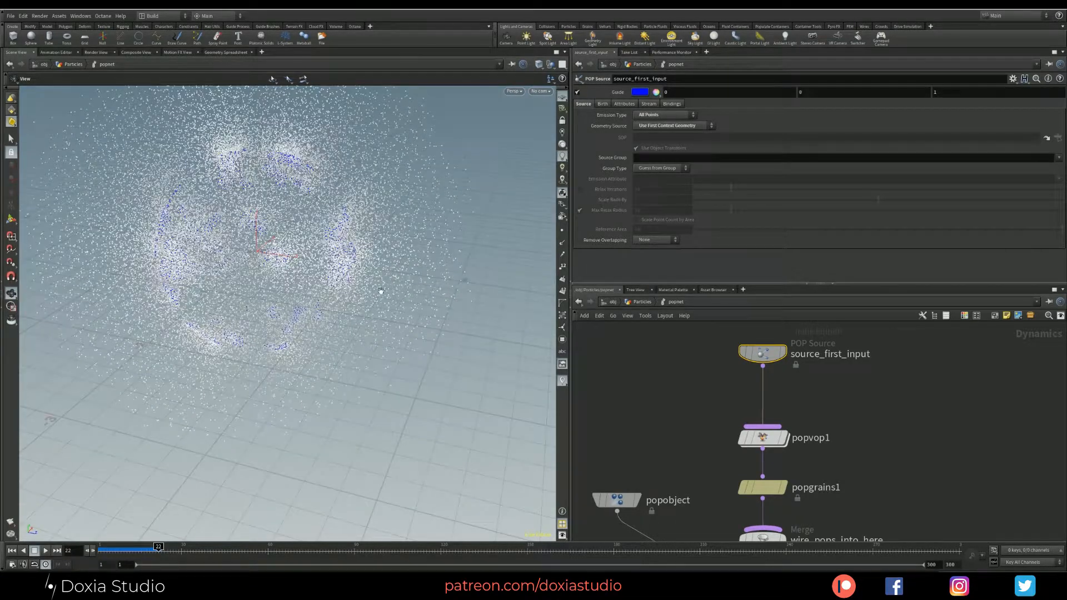
# Return to the Particles level with copytopoints1 displayed and set scatter1's Force Total Count to 250
pyautogui.press('u')
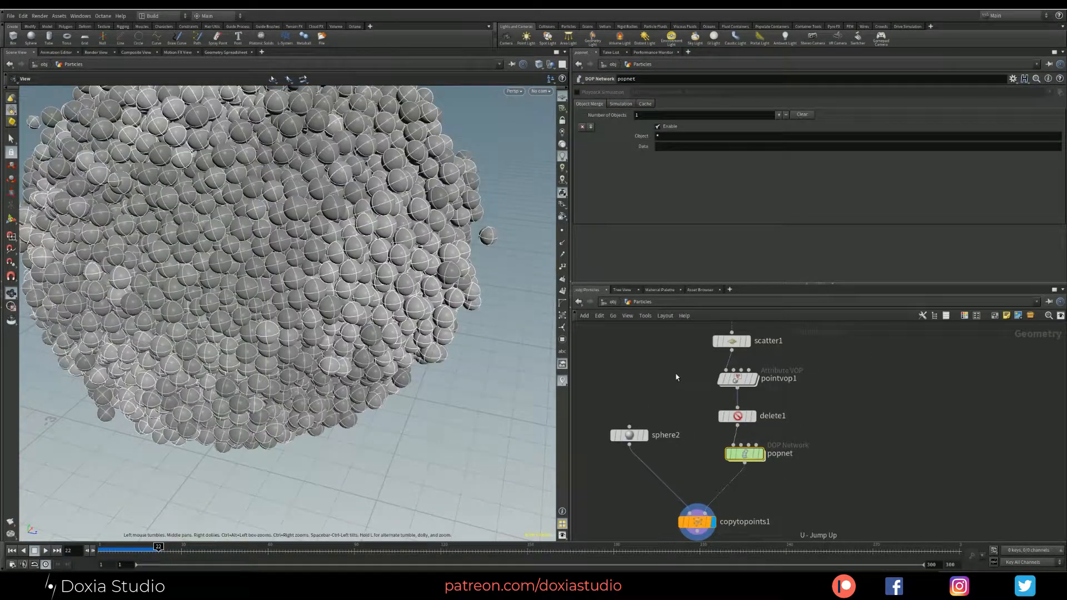
pyautogui.click(724, 381)
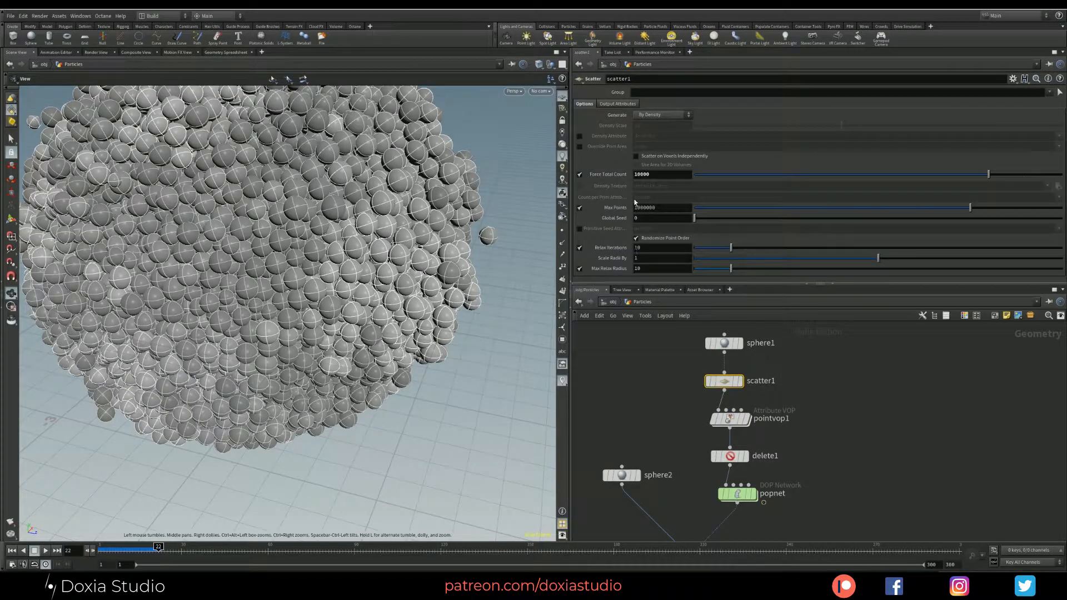
pyautogui.doubleClick(652, 174)
pyautogui.write('250')
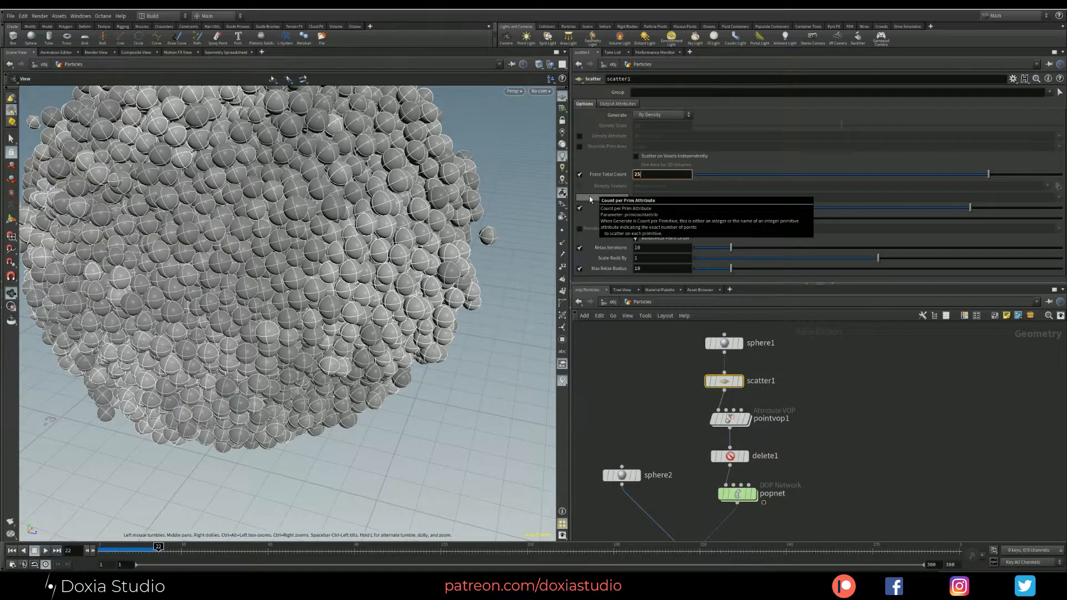
pyautogui.press('Return')
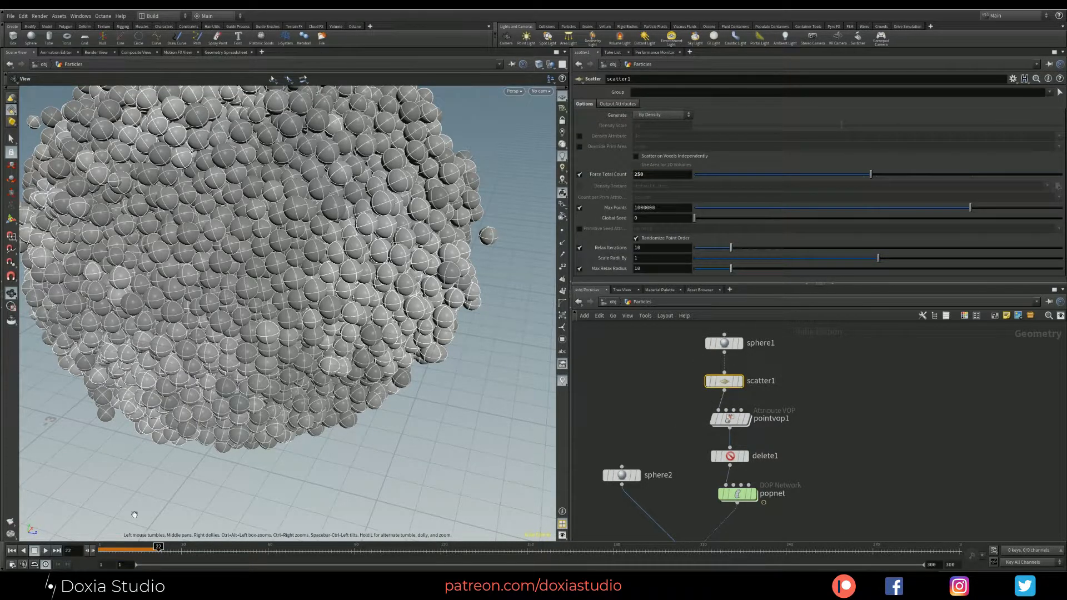
# Play the copied-sphere simulation from the first frame, inspect the clumping from several angles, and rewind to frame 1
pyautogui.click(12, 550)
pyautogui.click(46, 550)
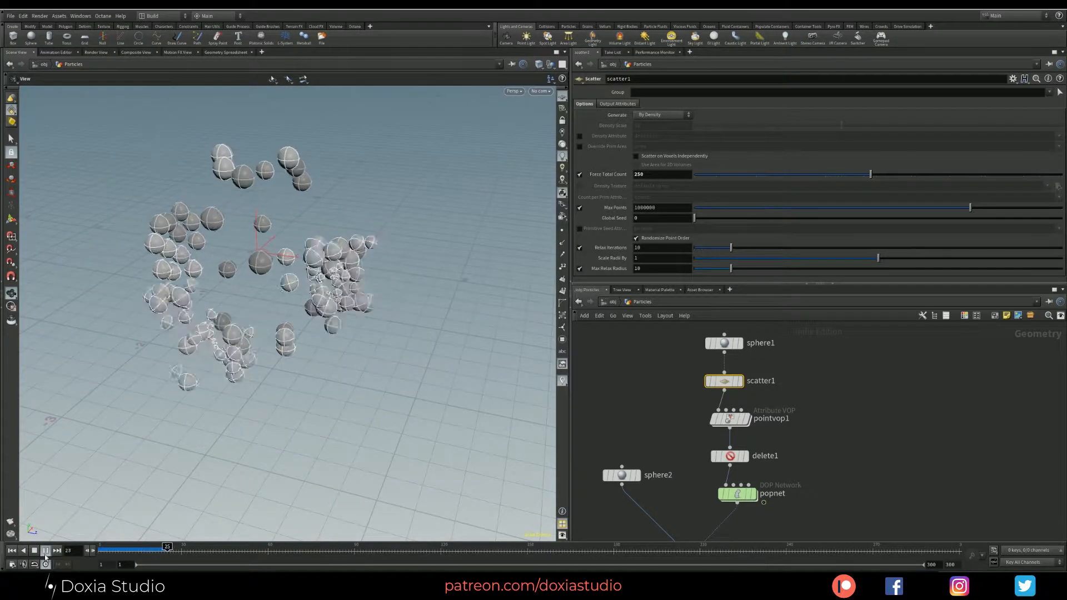
pyautogui.click(46, 551)
pyautogui.scroll(-8, 280, 387)
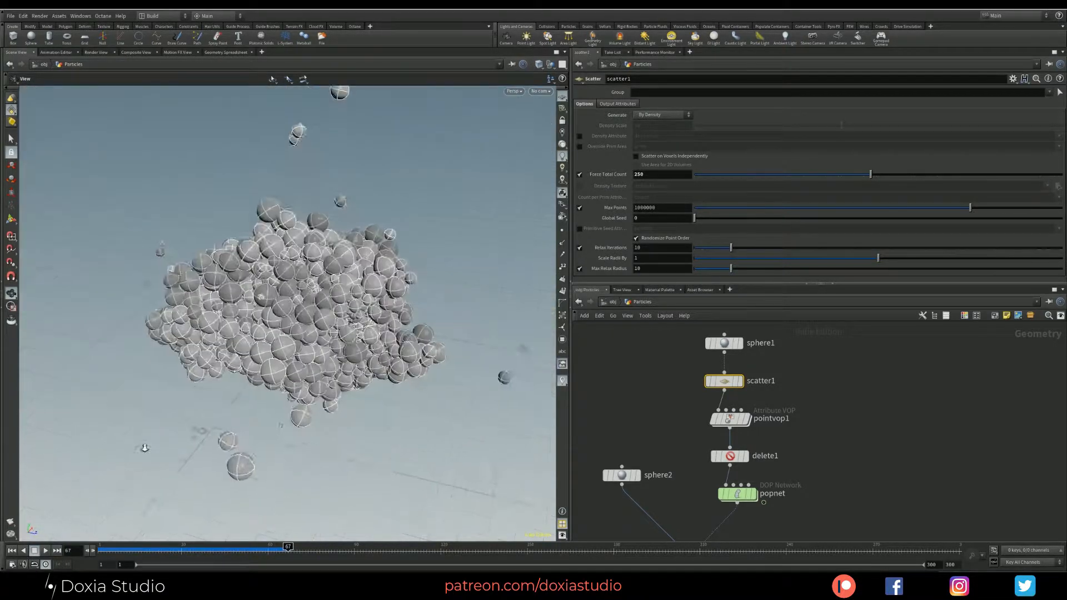
pyautogui.moveTo(280, 387); pyautogui.dragTo(308, 340)
pyautogui.click(12, 551)
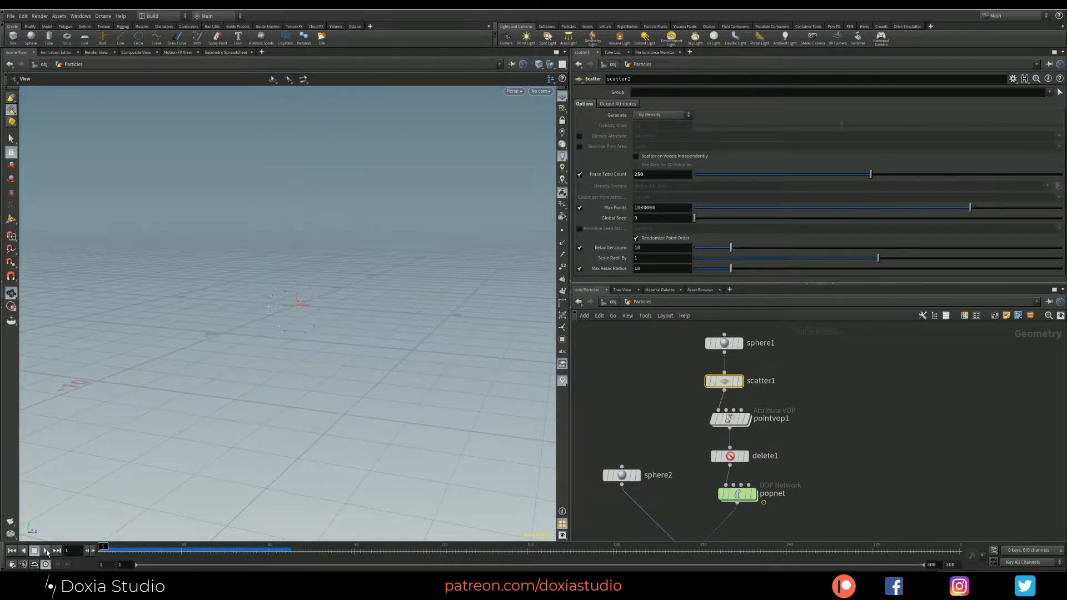
pyautogui.click(45, 550)
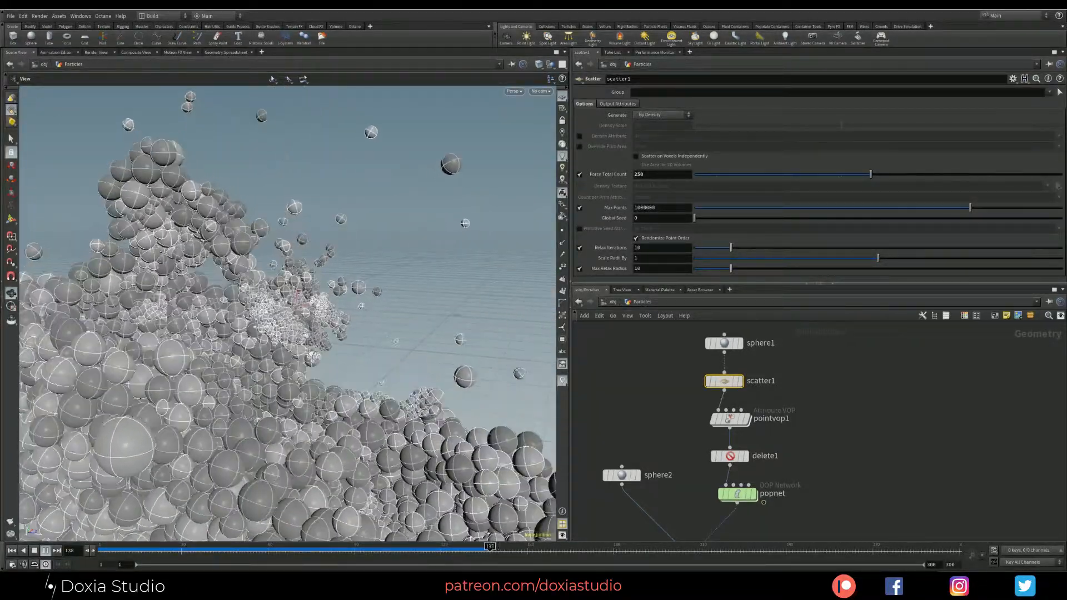
pyautogui.moveTo(229, 387); pyautogui.dragTo(292, 206)
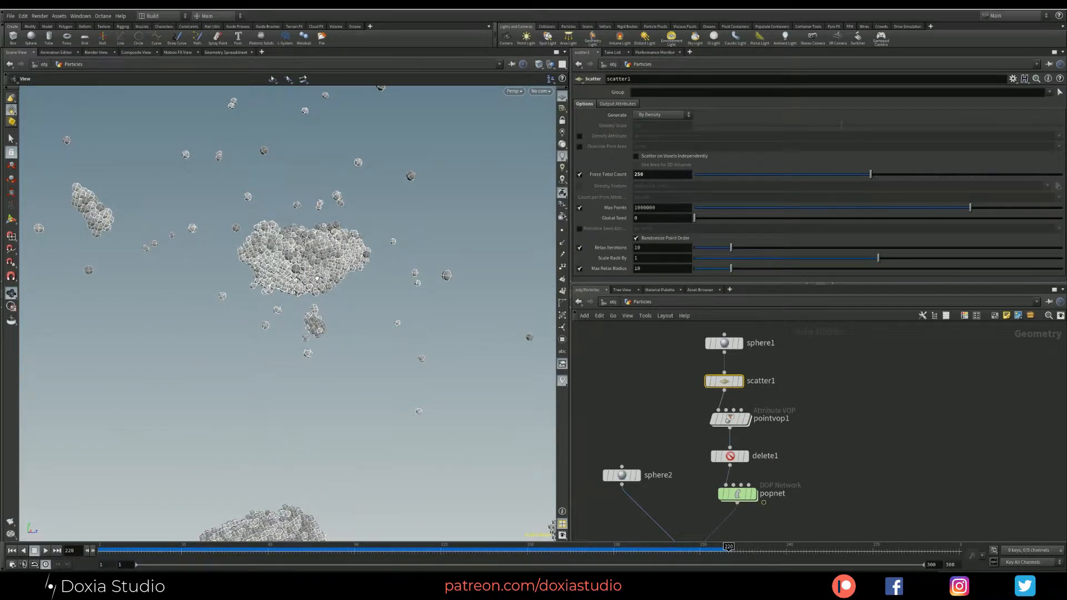
pyautogui.moveTo(316, 278); pyautogui.dragTo(196, 439)
pyautogui.click(105, 552)
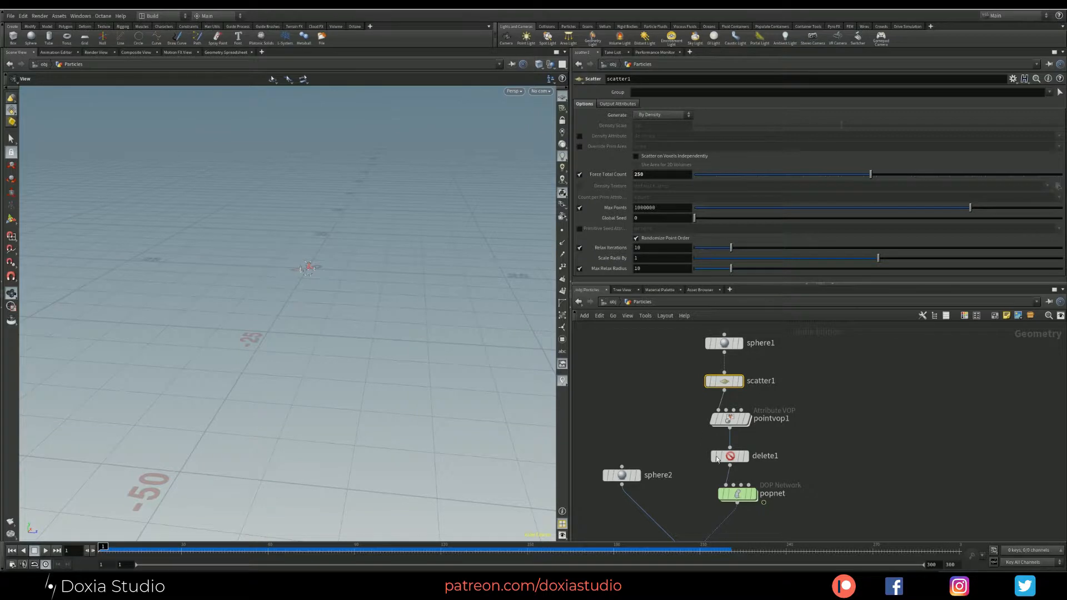
# Display delete1's filtered points up close and enter the pointvop1 network
pyautogui.click(744, 456)
pyautogui.moveTo(240, 281); pyautogui.dragTo(340, 263)
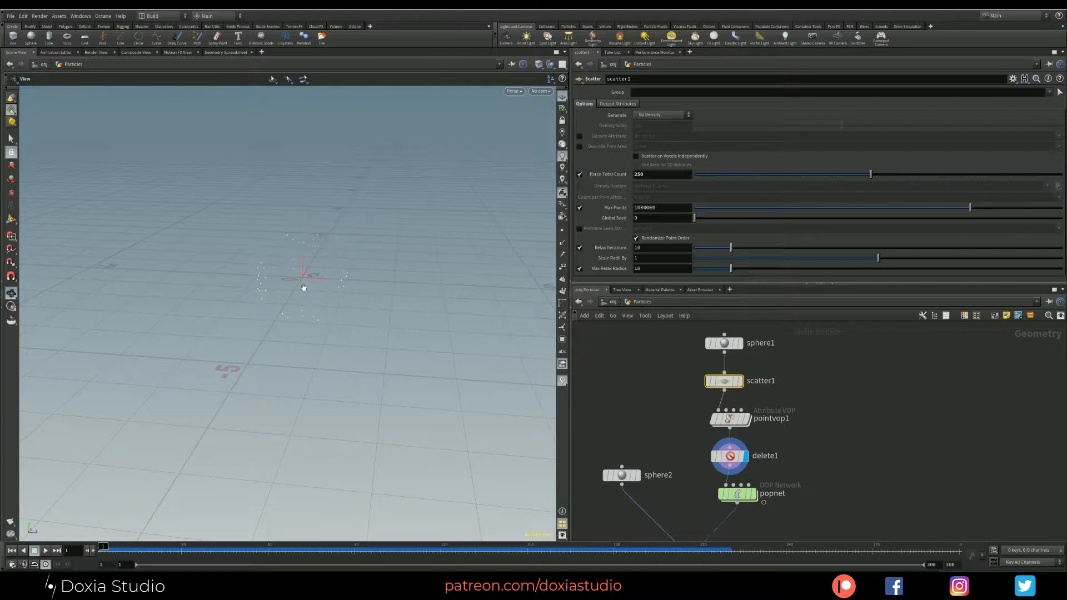
pyautogui.doubleClick(730, 420)
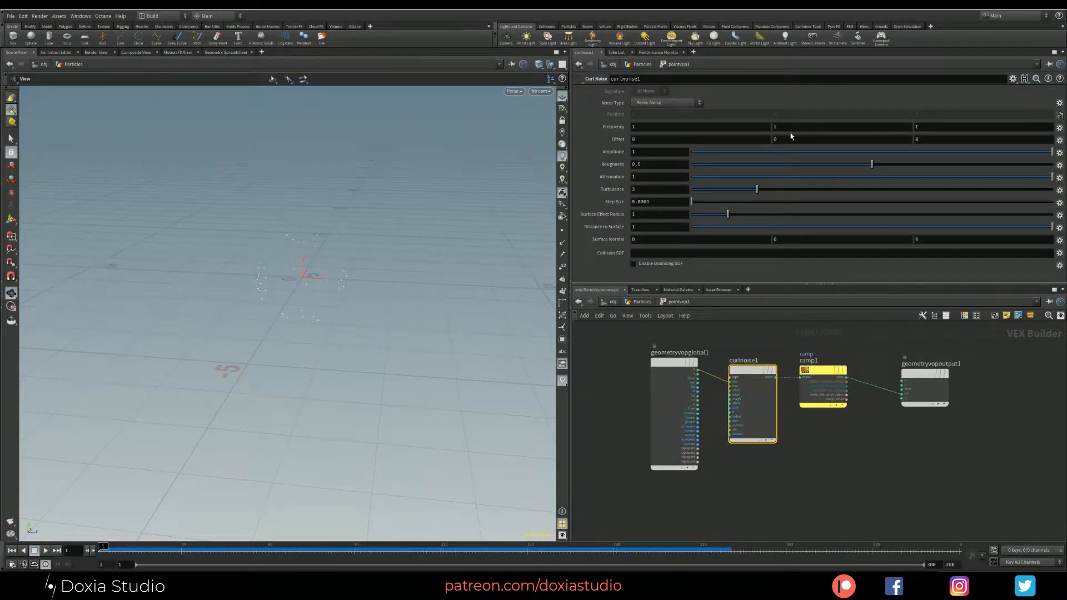
# Try several Y Offset values on curlnoise1 to see the point patches shift, and reset the Y Offset to 0
pyautogui.moveTo(788, 138); pyautogui.dragTo(811, 124, button='middle')
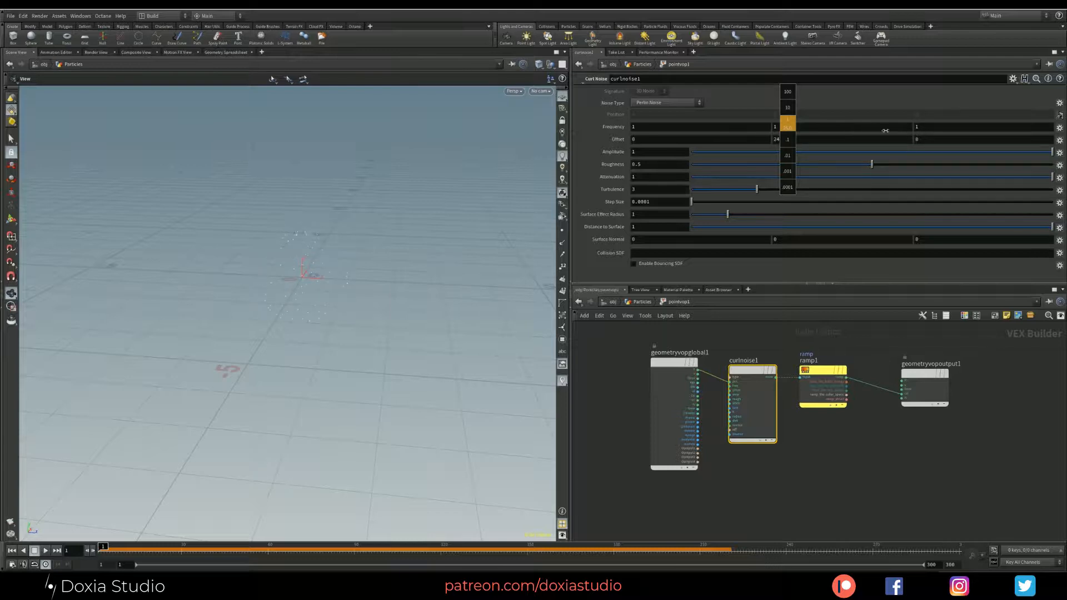
pyautogui.moveTo(859, 133); pyautogui.dragTo(827, 131, button='middle')
pyautogui.doubleClick(791, 138)
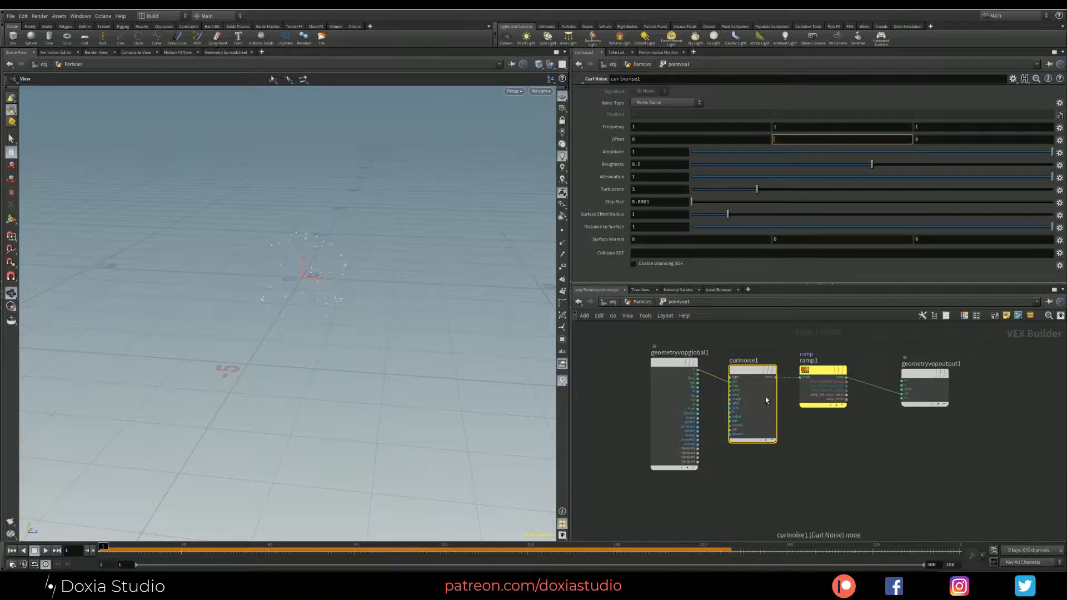
pyautogui.write('0')
pyautogui.press('Return')
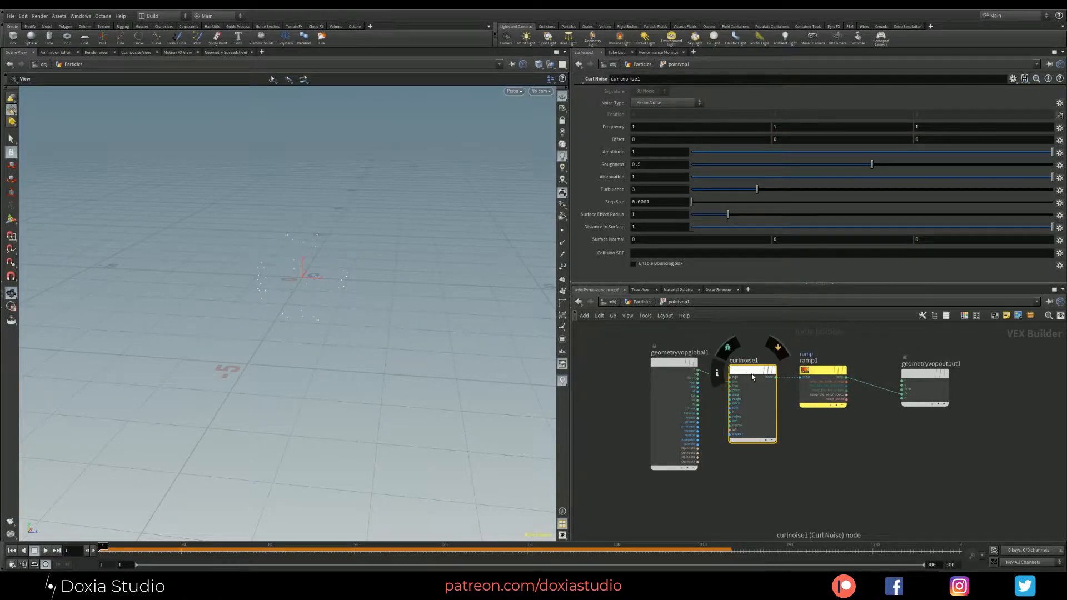
pyautogui.rightClick(750, 373)
pyautogui.moveTo(808, 409)
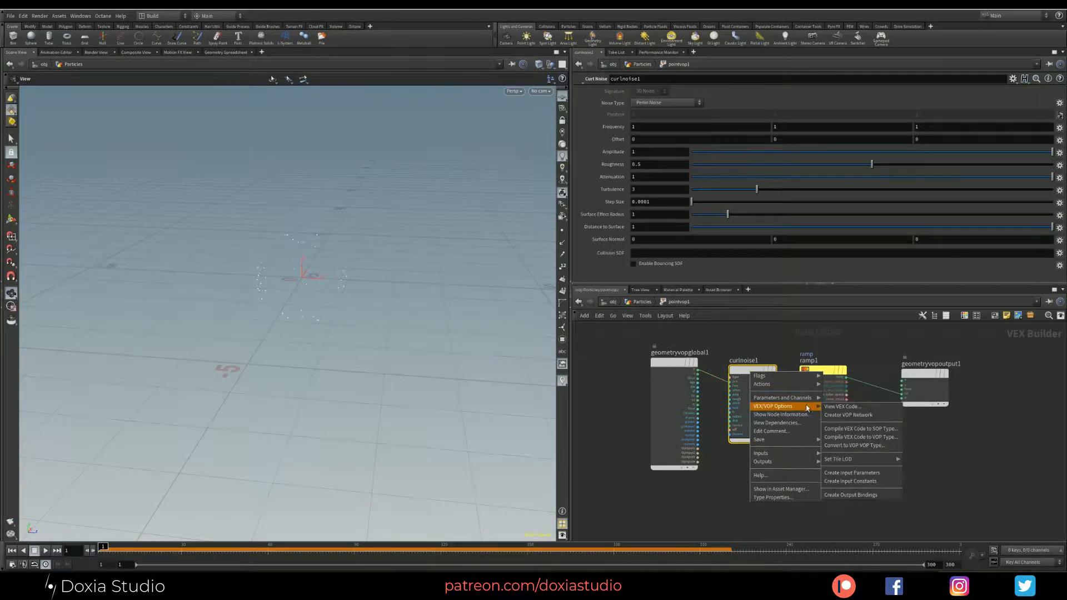
pyautogui.click(984, 449)
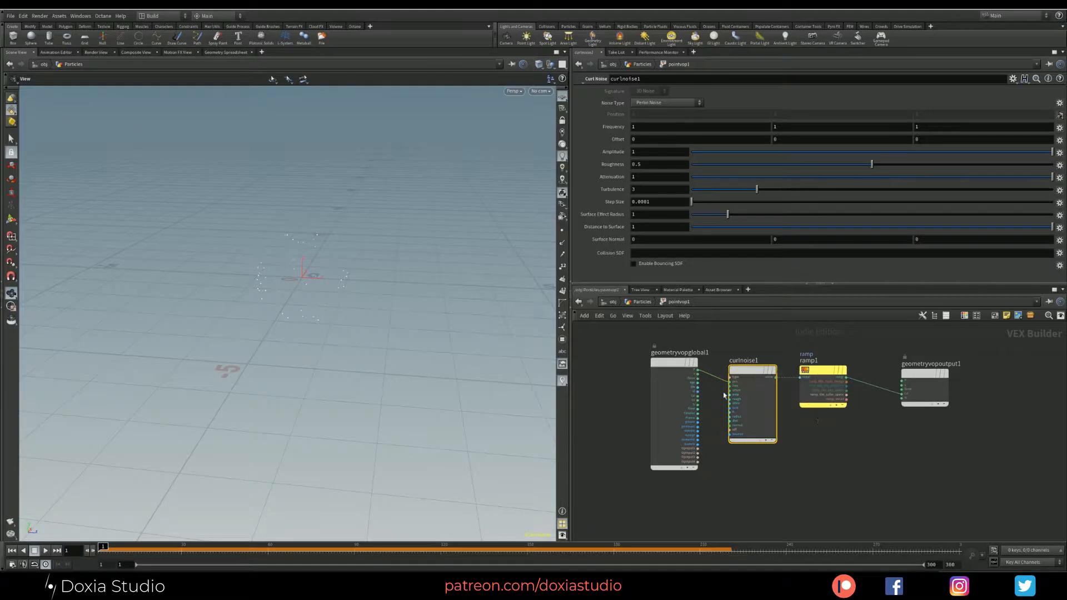
pyautogui.rightClick(735, 394)
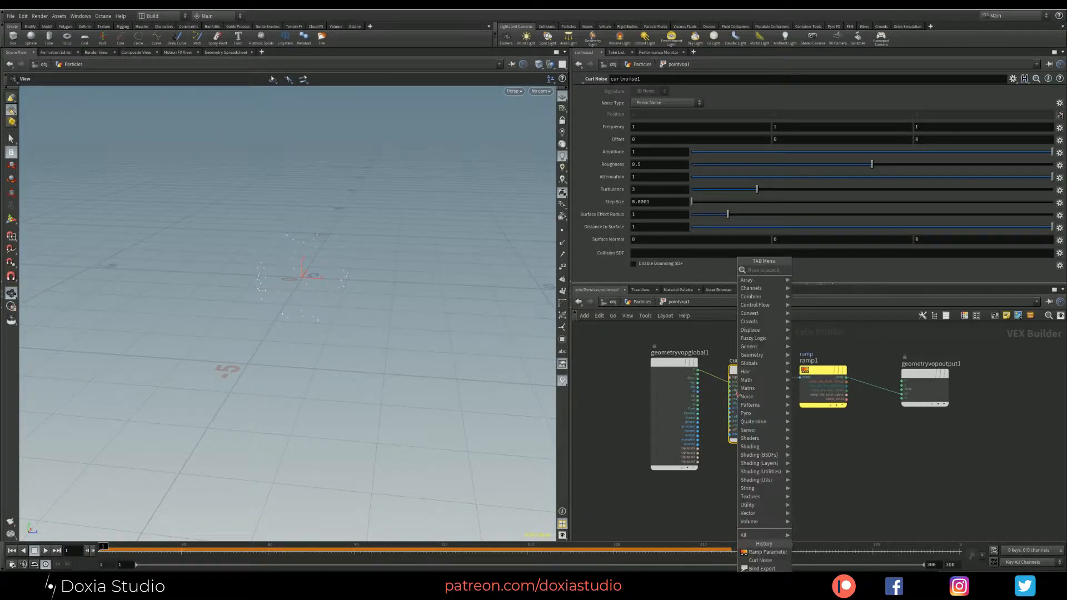
pyautogui.click(735, 394)
pyautogui.rightClick(738, 393)
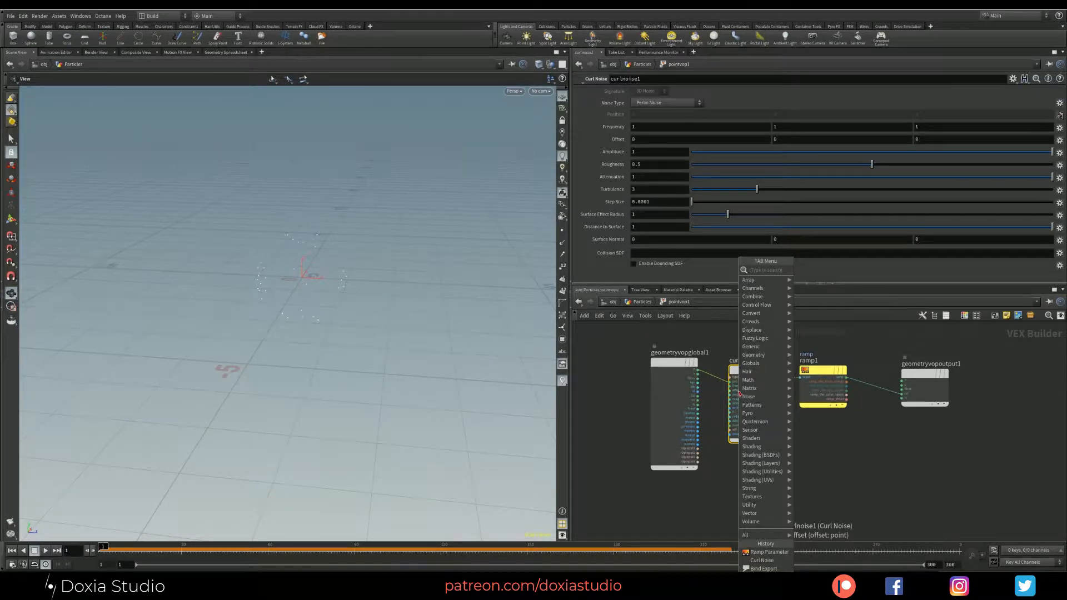
pyautogui.click(714, 404)
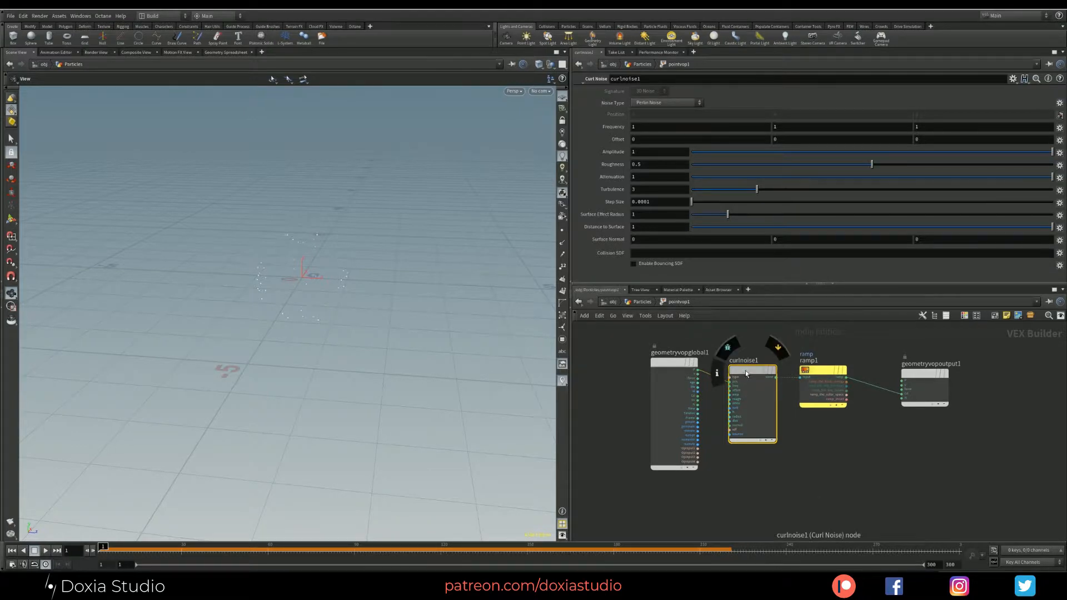
# Create input parameters for the inputs of curlnoise1
pyautogui.rightClick(745, 371)
pyautogui.moveTo(789, 405)
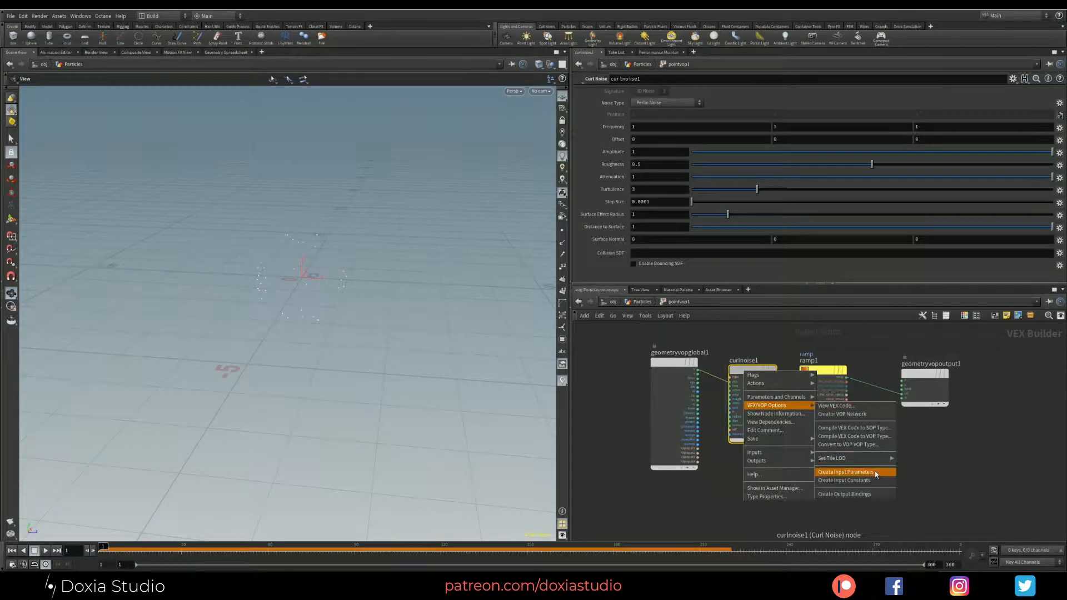
pyautogui.click(840, 472)
# Delete the parameter nodes wired into curlnoise1 except Offset, including Frequency, Roughness and Surface Effect Radius, and check the noise settings
pyautogui.click(725, 390)
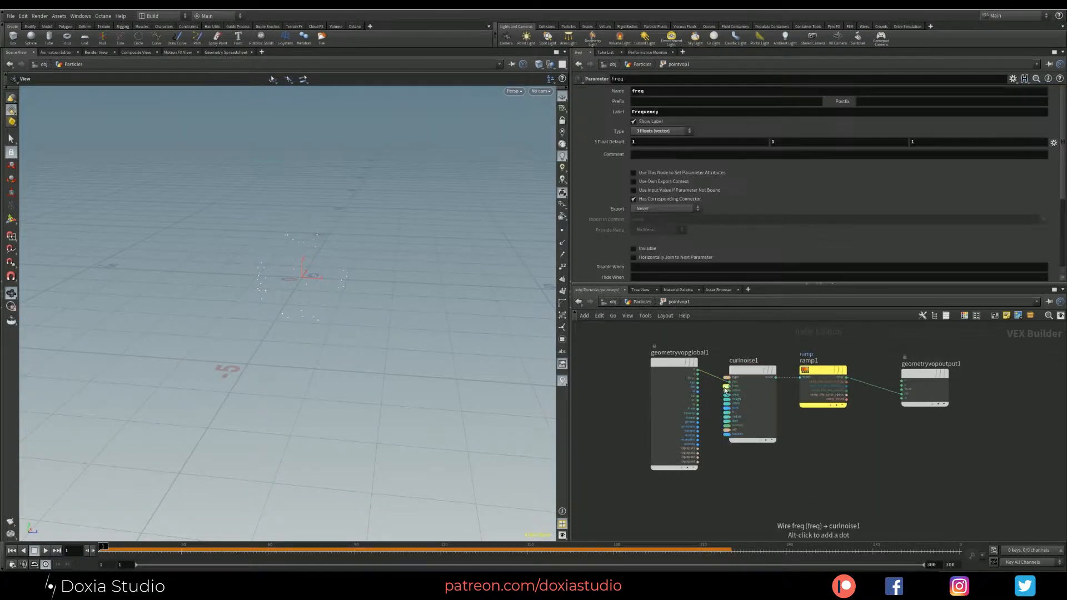
pyautogui.press('Delete')
pyautogui.click(727, 395)
pyautogui.press('Delete')
pyautogui.click(726, 400)
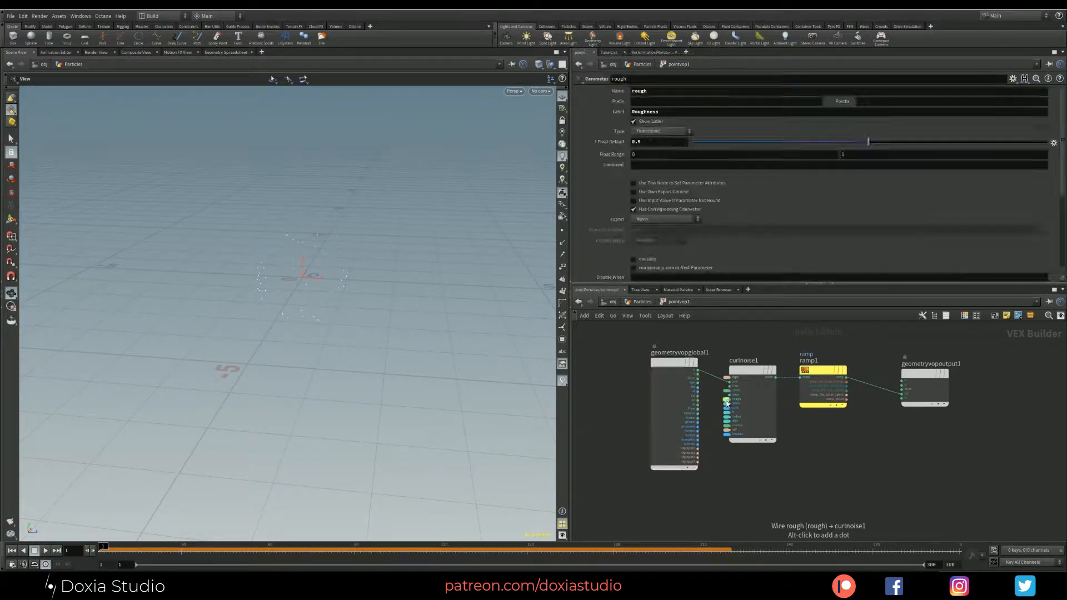
pyautogui.press('Delete')
pyautogui.click(726, 403)
pyautogui.press('Delete')
pyautogui.click(727, 408)
pyautogui.press('Delete')
pyautogui.click(726, 413)
pyautogui.press('Delete')
pyautogui.click(727, 418)
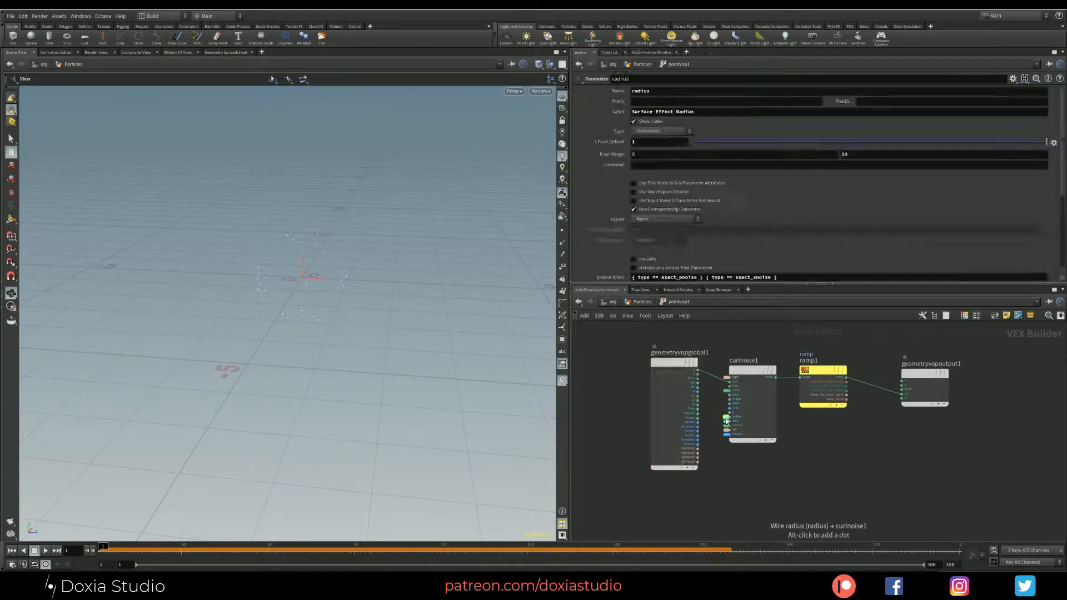
pyautogui.press('Delete')
pyautogui.click(726, 422)
pyautogui.press('Delete')
pyautogui.click(726, 426)
pyautogui.press('Delete')
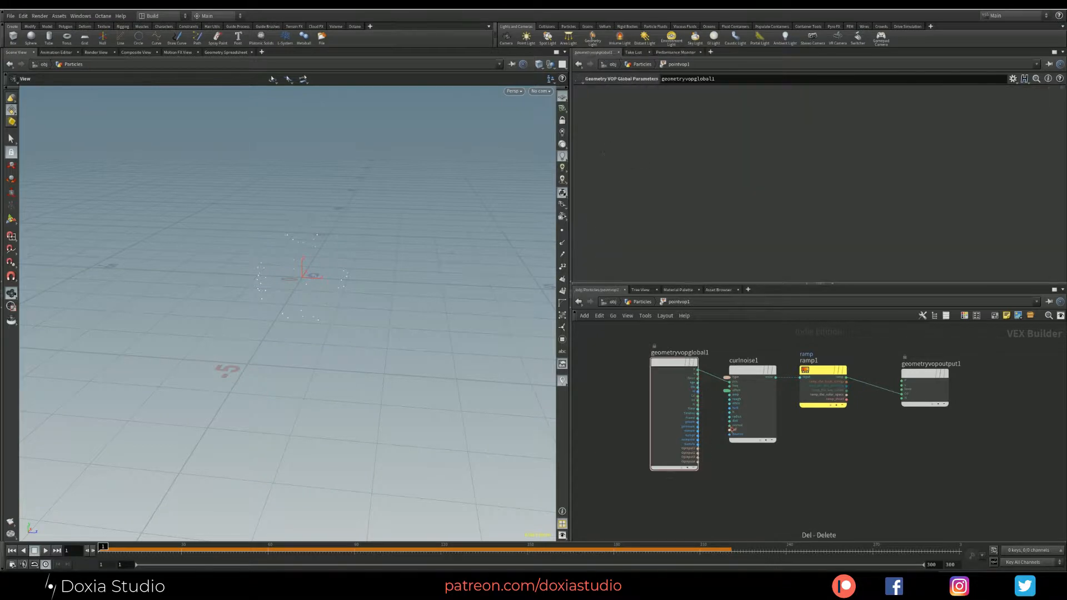
pyautogui.click(727, 378)
pyautogui.press('Delete')
pyautogui.click(754, 367)
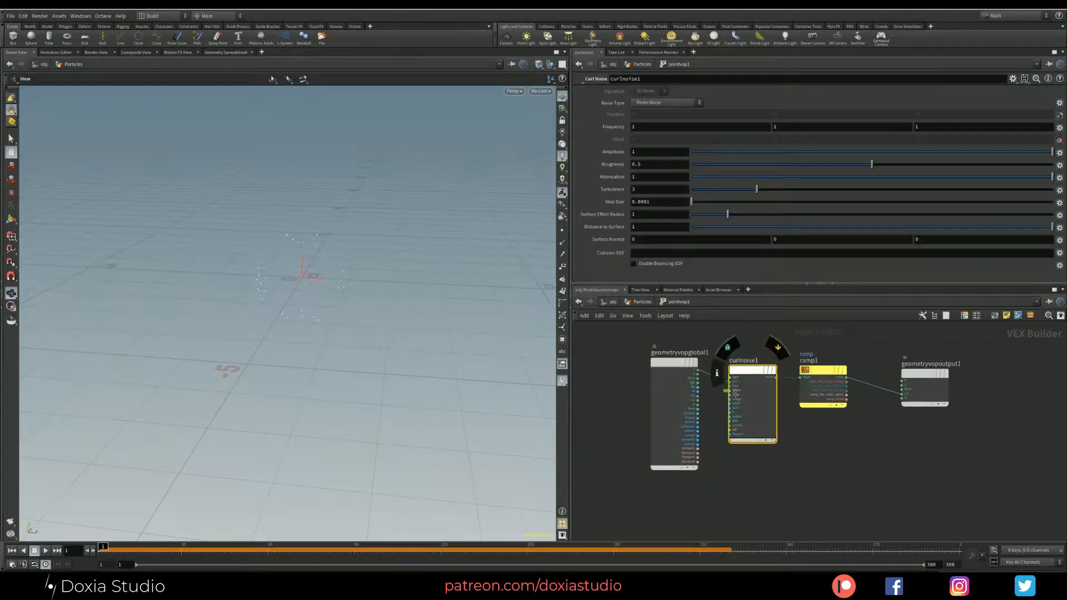
# Return to the Particles level, set pointvop1's Y Offset to the expression $F, and play the animated point patches
pyautogui.press('u')
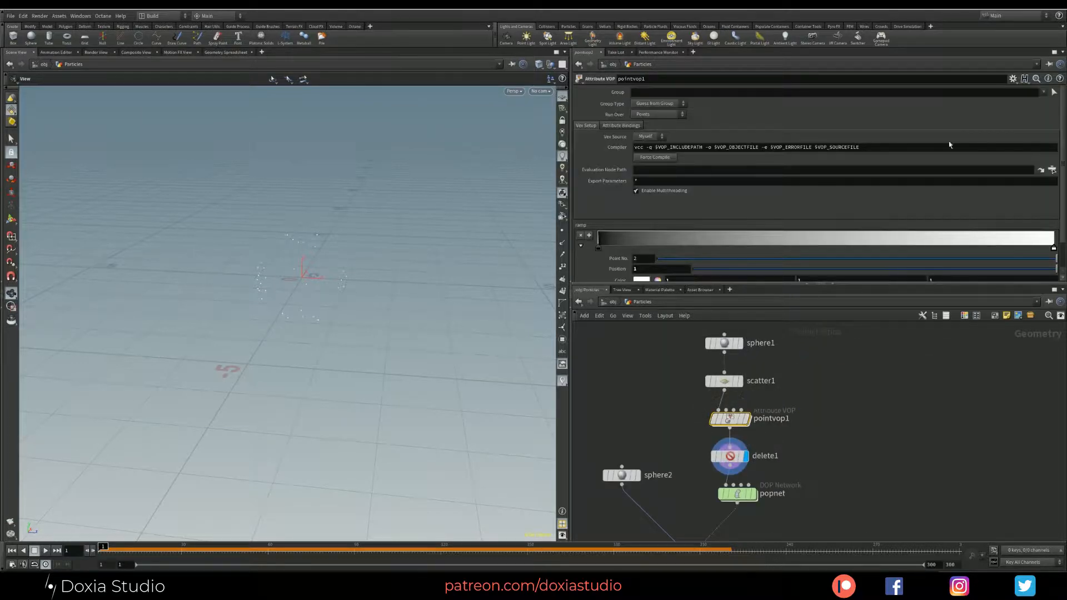
pyautogui.scroll(-2, 1061, 145)
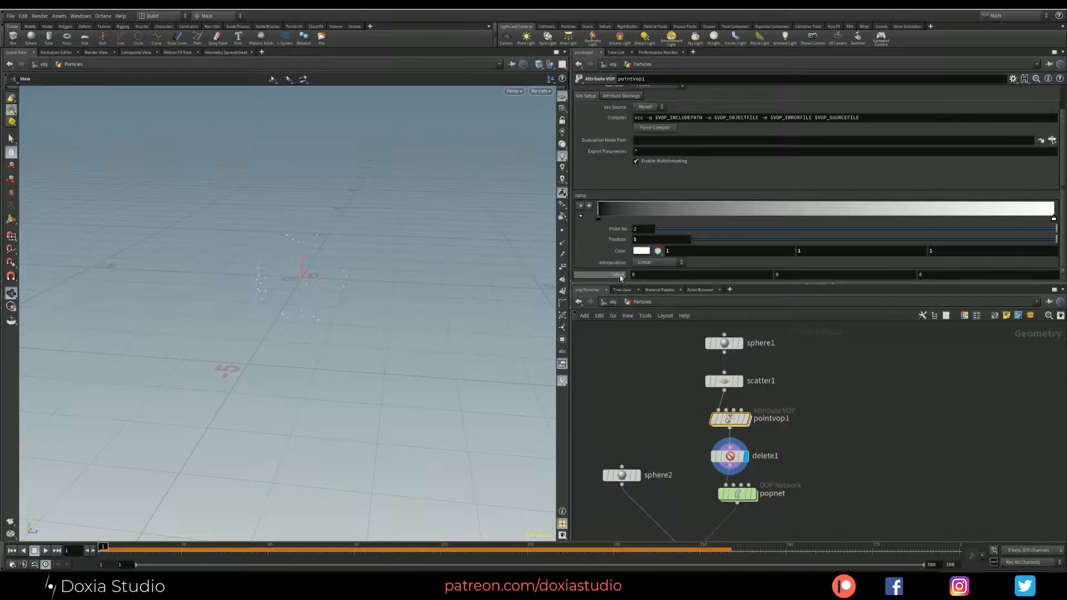
pyautogui.click(765, 275)
pyautogui.write('$F')
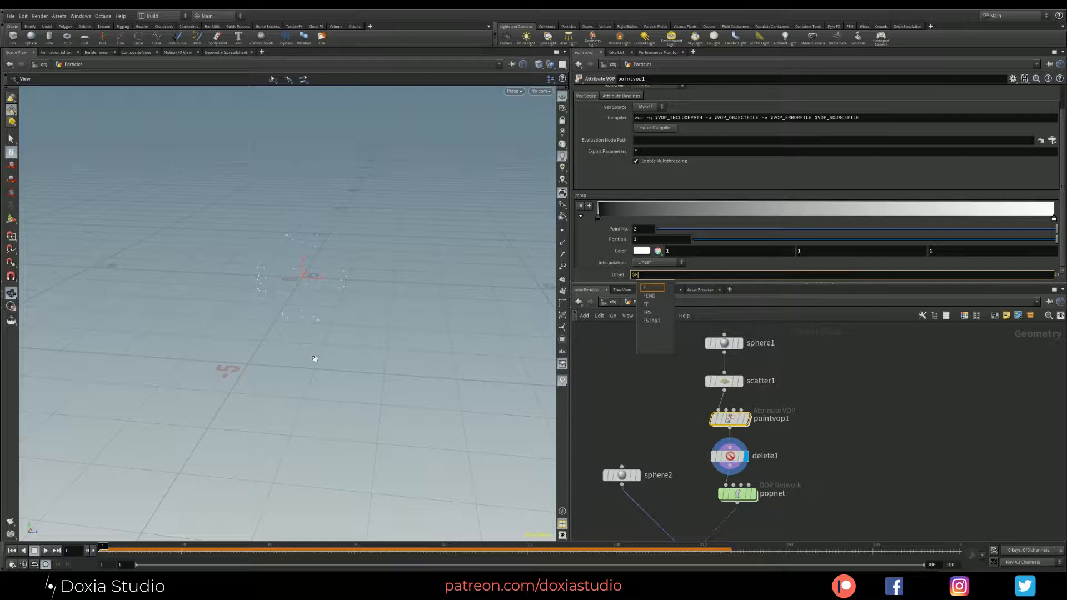
pyautogui.press('Return')
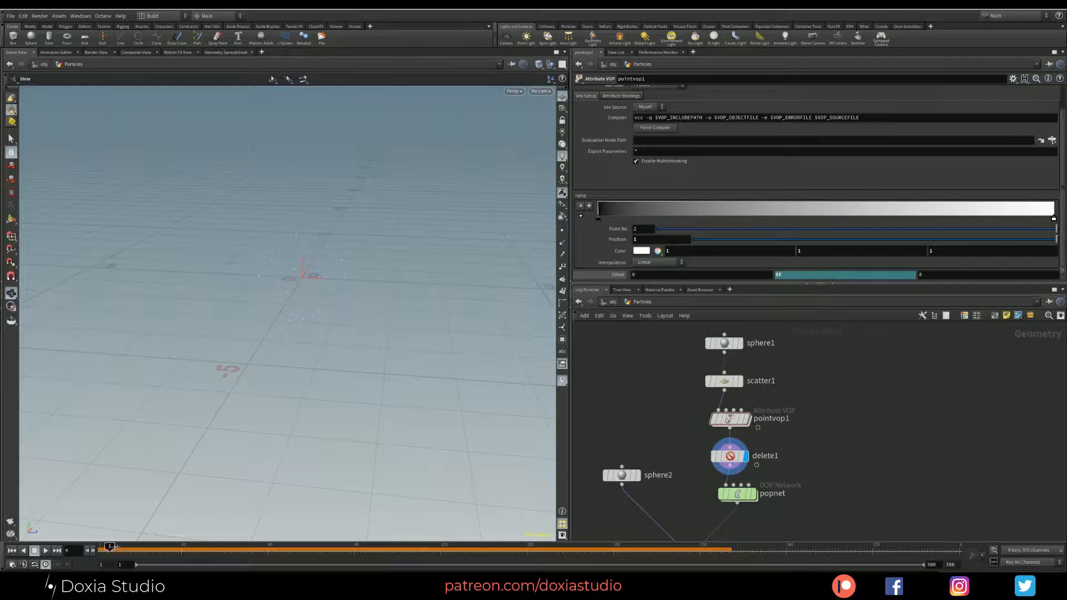
pyautogui.moveTo(115, 547); pyautogui.dragTo(6, 562)
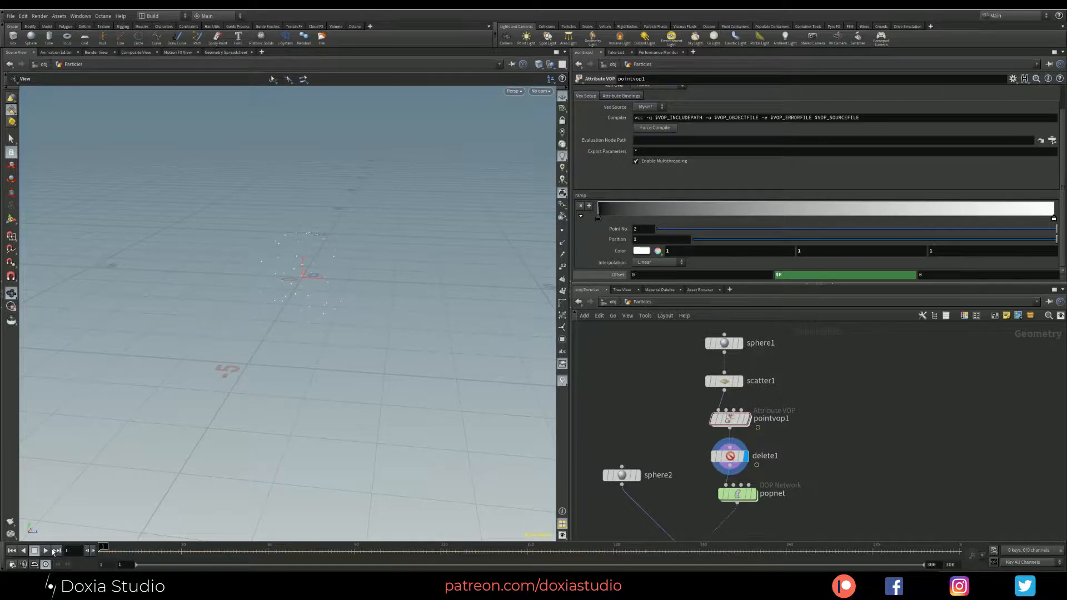
pyautogui.click(45, 550)
# Set scatter1's Force Total Count to 2500, play the animated point patches, and rewind to frame 1
pyautogui.click(723, 381)
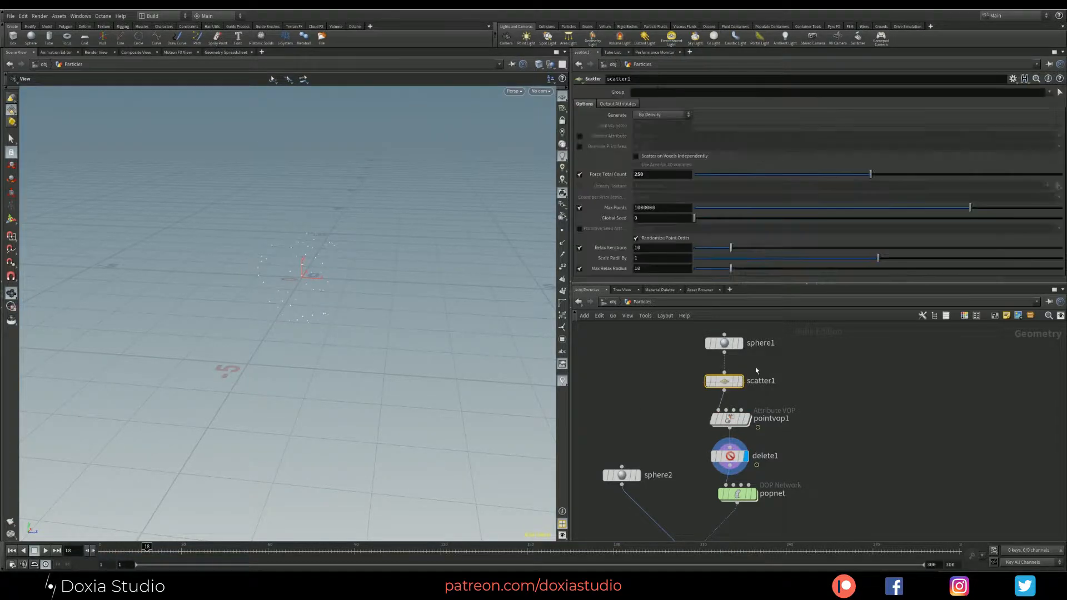
pyautogui.click(652, 174)
pyautogui.write('0')
pyautogui.press('Return')
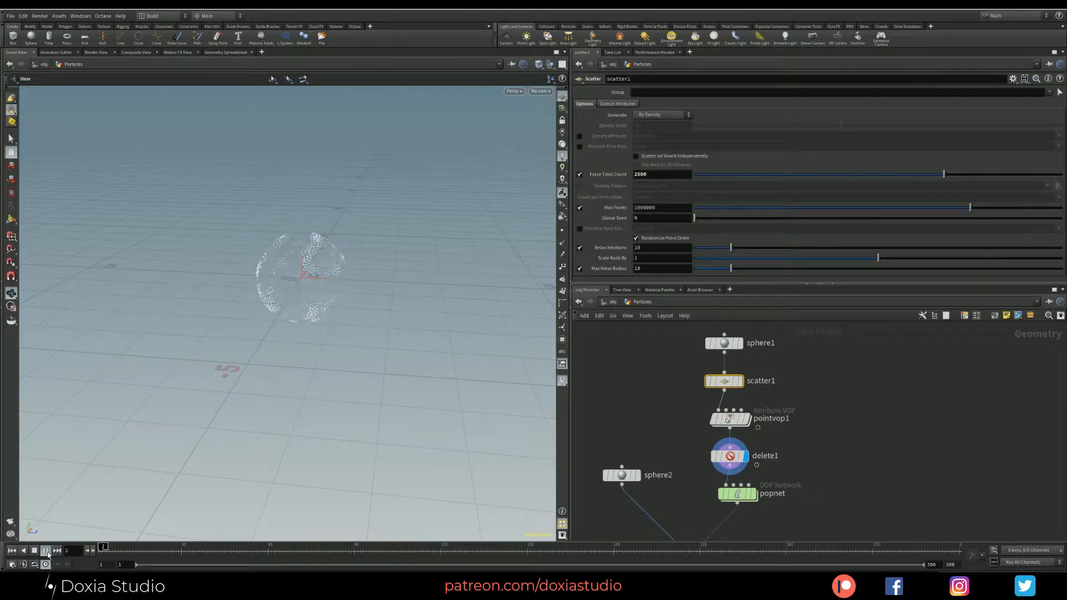
pyautogui.click(45, 551)
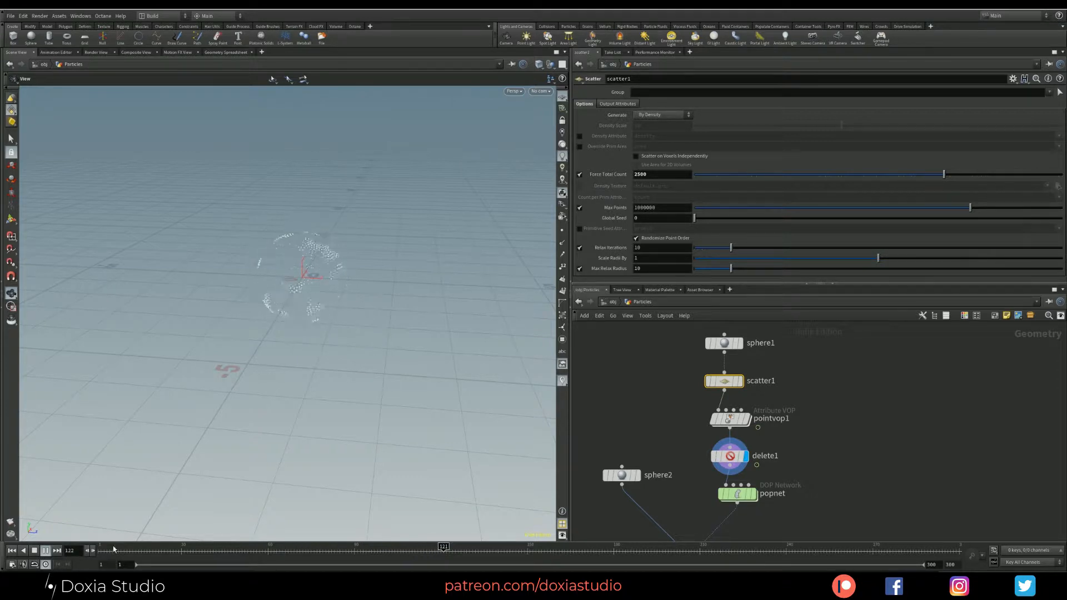
pyautogui.click(45, 552)
pyautogui.click(12, 551)
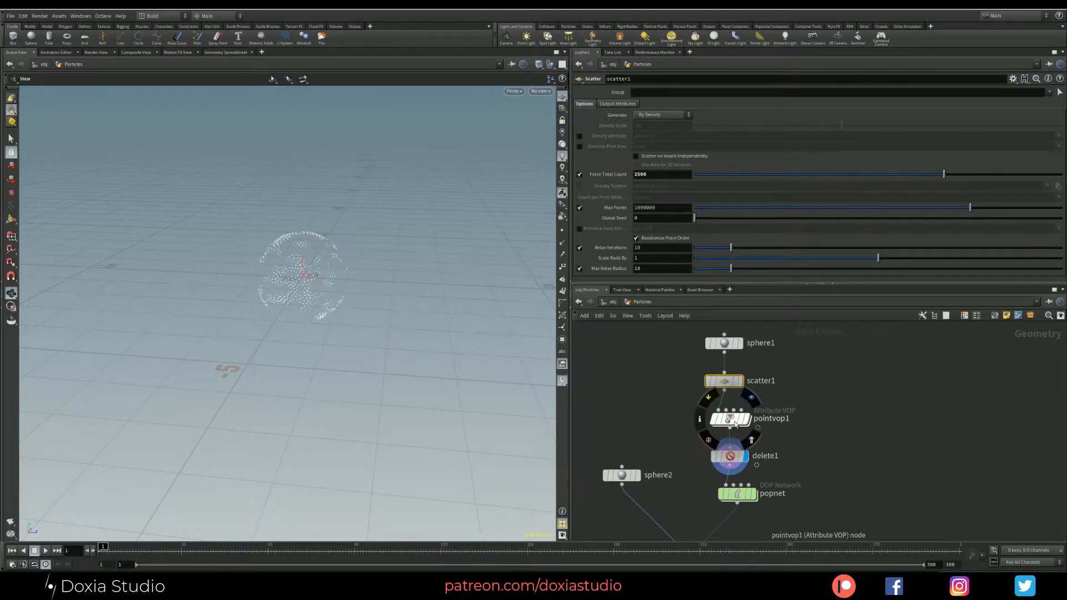
# Slow the noise animation by setting pointvop1's Y Offset to $F/200, and play it back
pyautogui.click(730, 418)
pyautogui.click(805, 276)
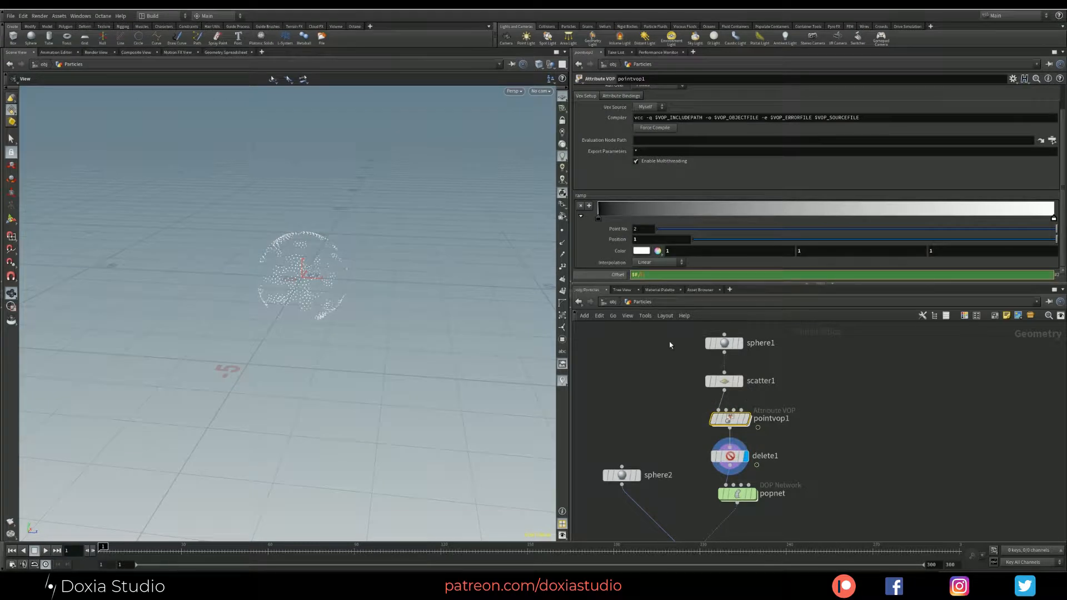
pyautogui.press('Return')
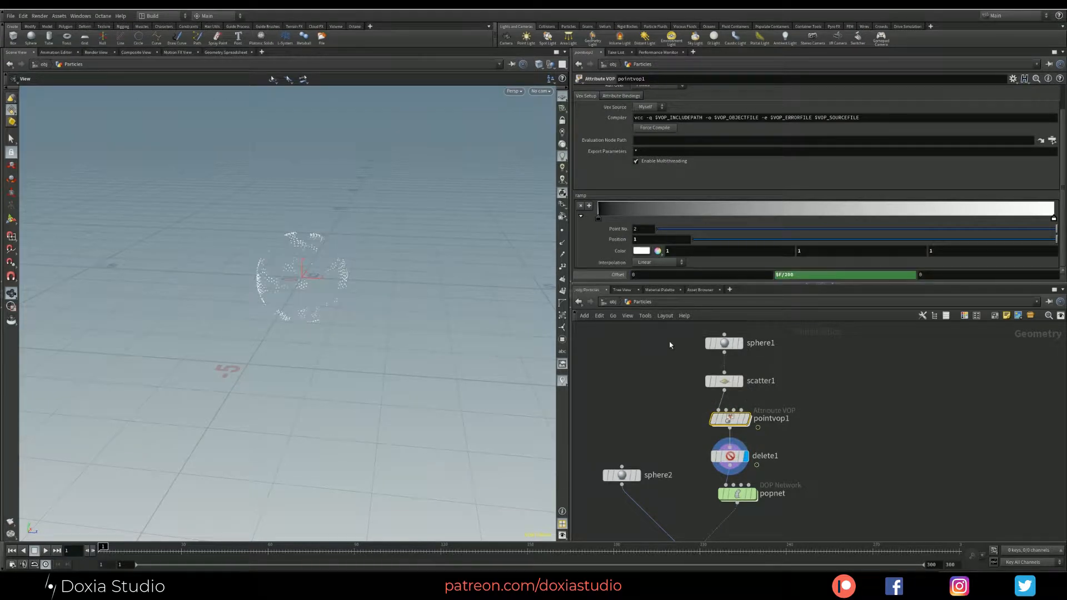
pyautogui.click(45, 551)
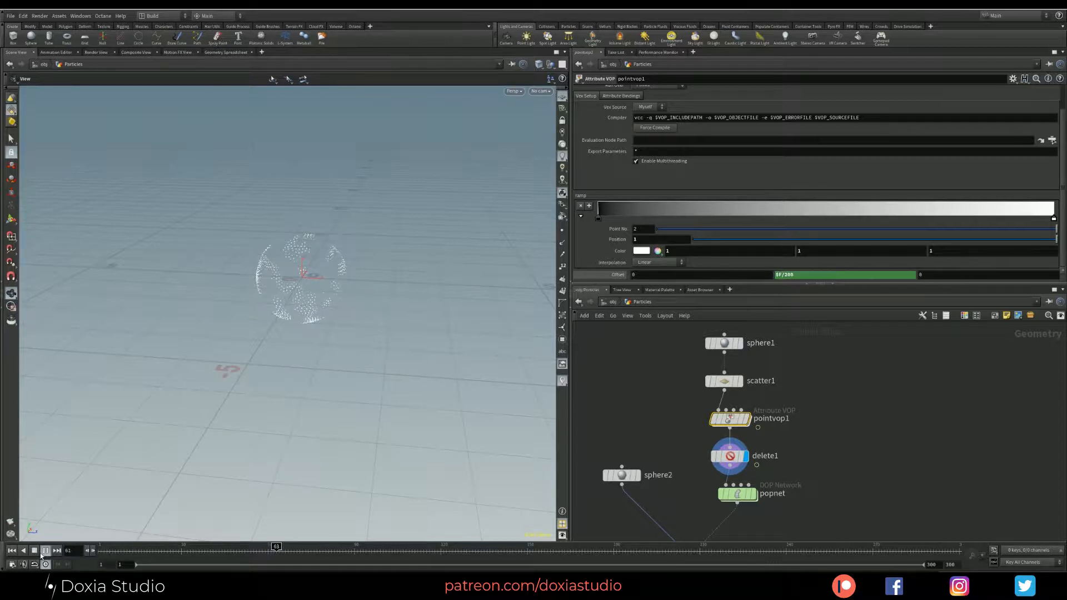
pyautogui.click(45, 551)
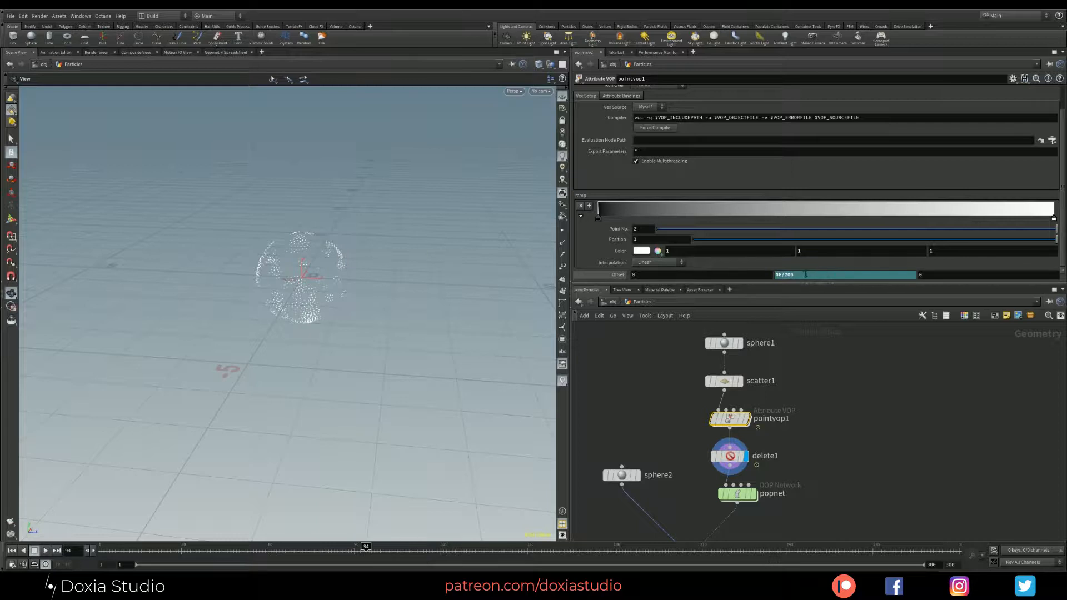
# Set pointvop1's Y Offset to $F/50 and play the point patches from the first frame
pyautogui.click(786, 276)
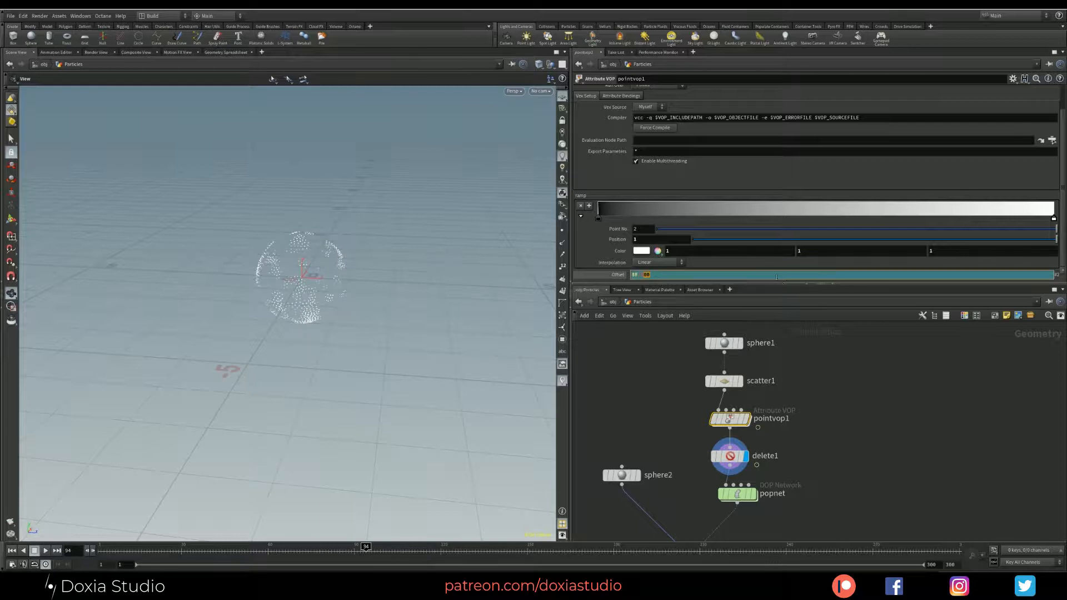
pyautogui.write('50')
pyautogui.press('Return')
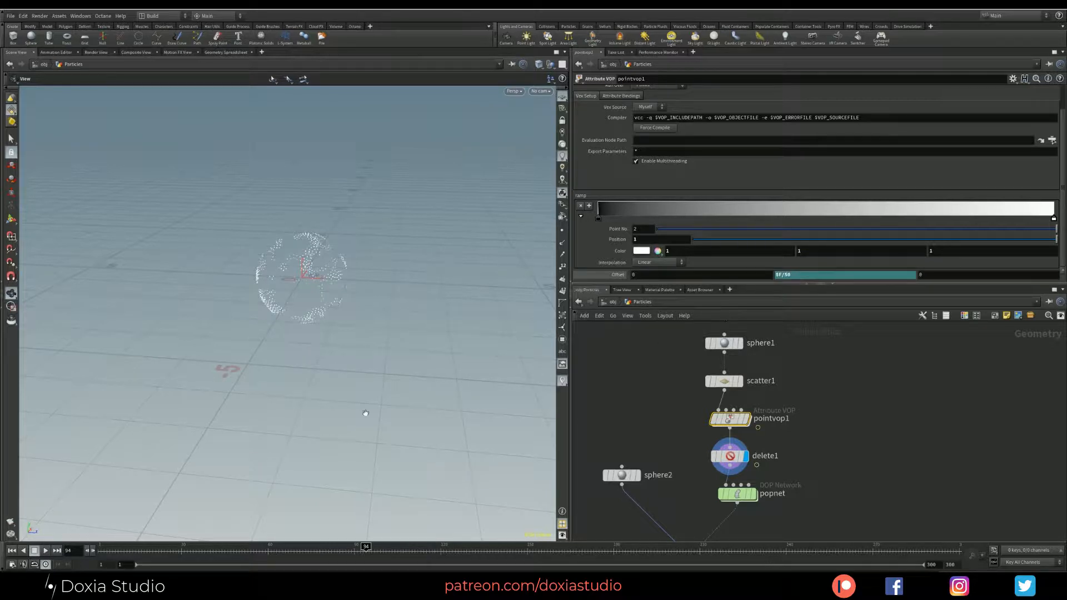
pyautogui.click(12, 550)
pyautogui.click(45, 550)
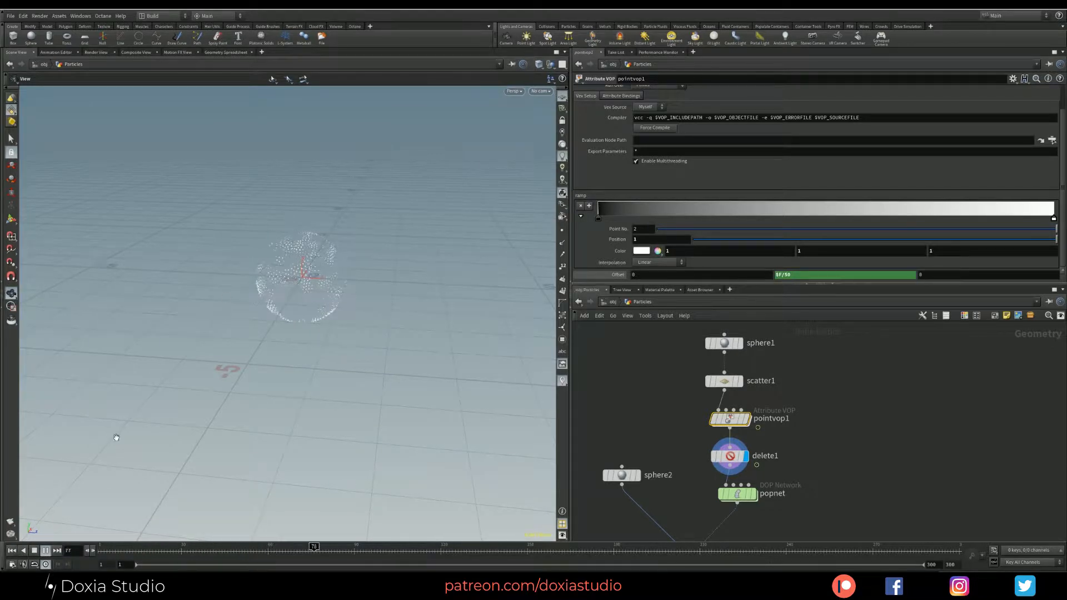
pyautogui.click(34, 550)
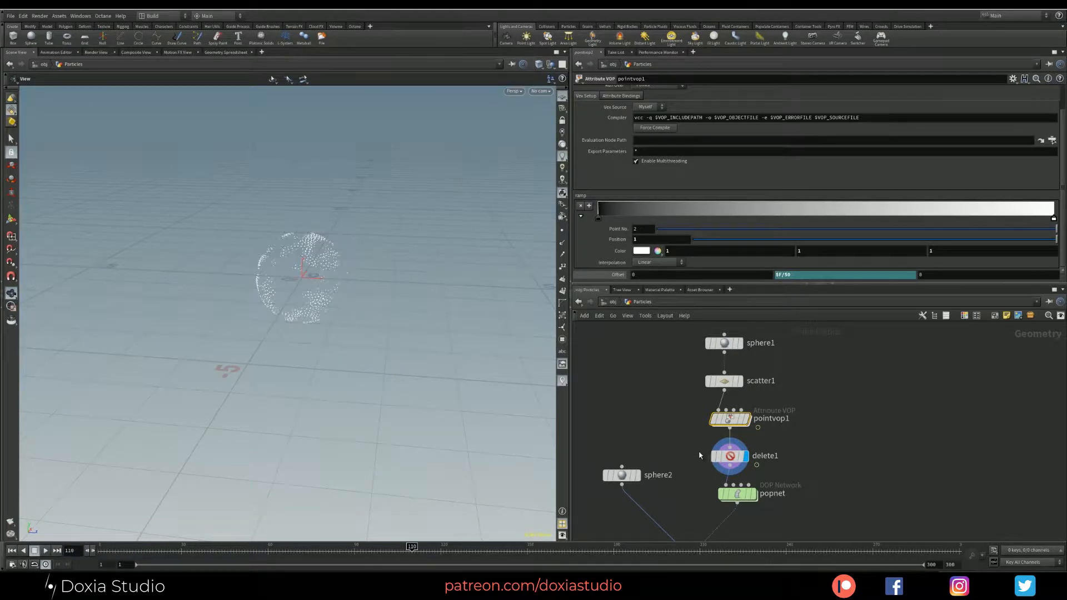
# Display popnet and then copytopoints1, and rewind the simulation to frame 1
pyautogui.moveTo(700, 455); pyautogui.dragTo(679, 365, button='middle')
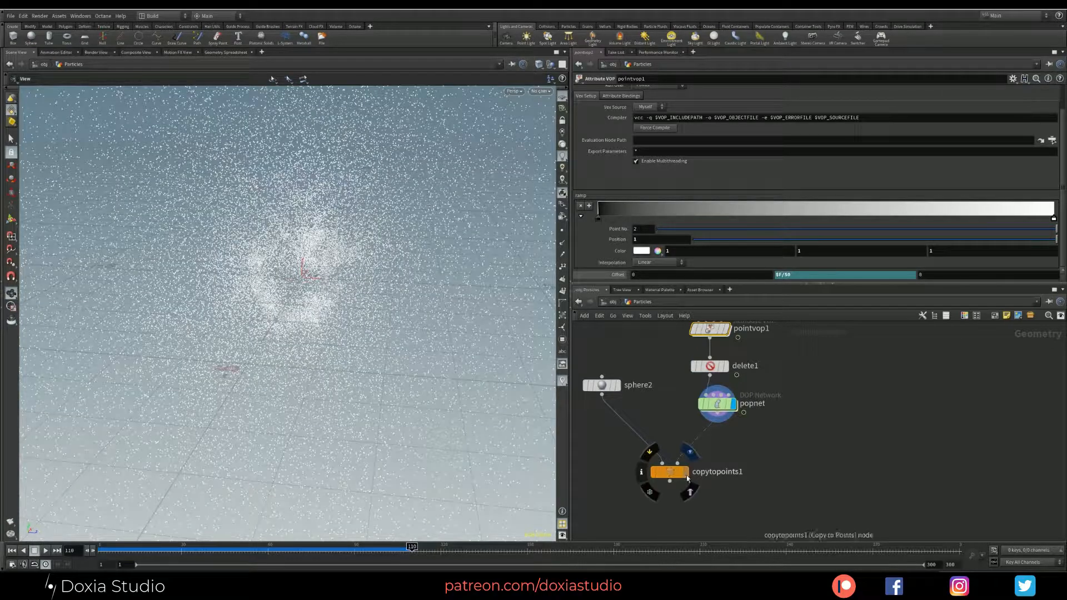
pyautogui.click(685, 472)
pyautogui.moveTo(117, 555); pyautogui.dragTo(78, 553)
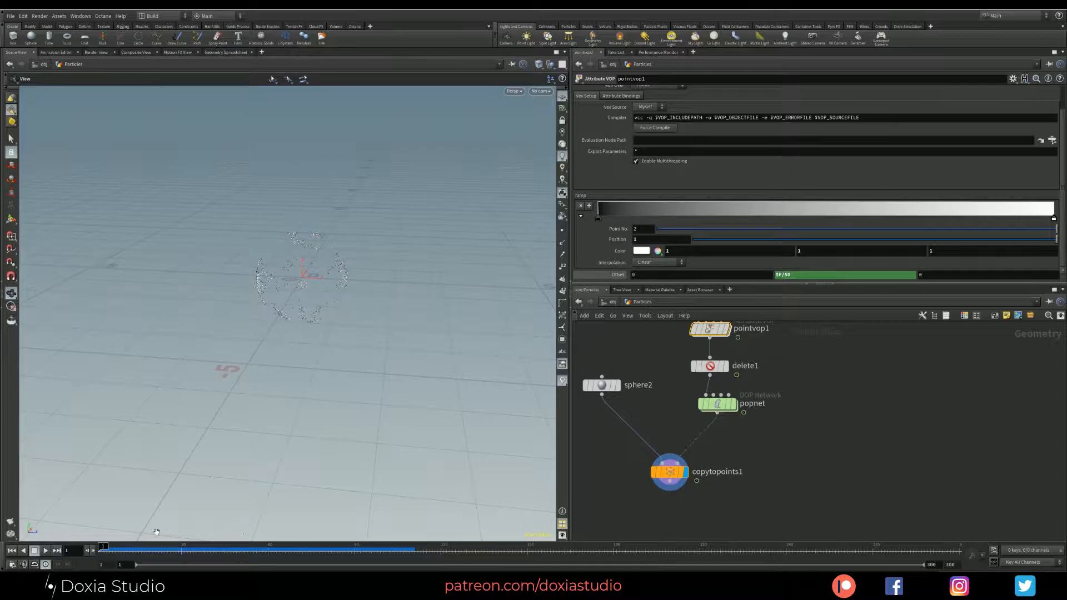
# Play the copied-sphere simulation, and examine how the clumps form around frames 10 to 14
pyautogui.click(46, 550)
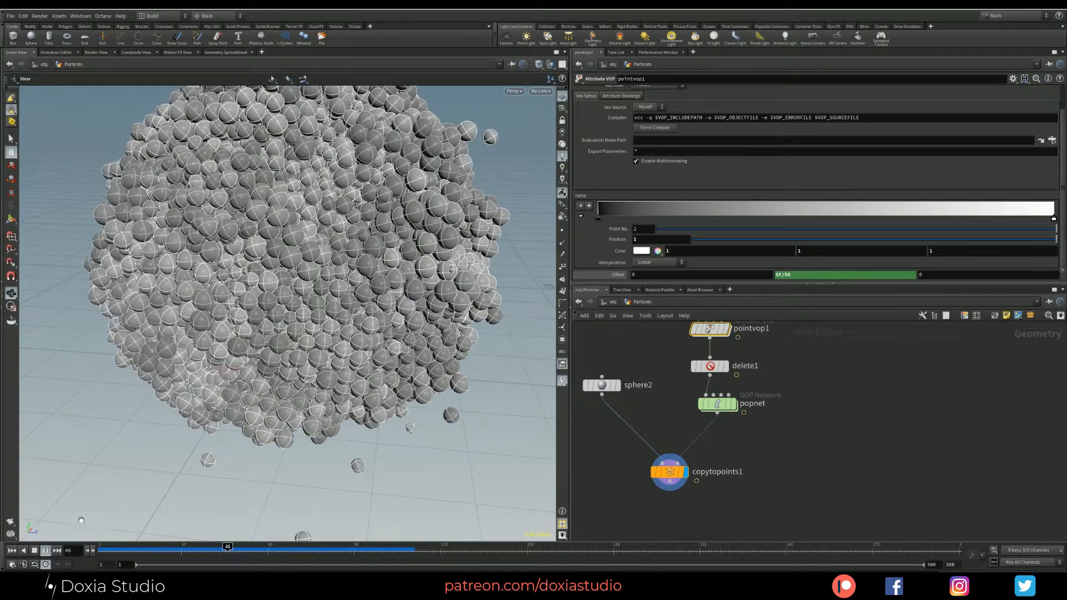
pyautogui.click(49, 551)
pyautogui.moveTo(259, 397); pyautogui.dragTo(493, 291, button='right')
pyautogui.moveTo(353, 338); pyautogui.dragTo(409, 343, button='right')
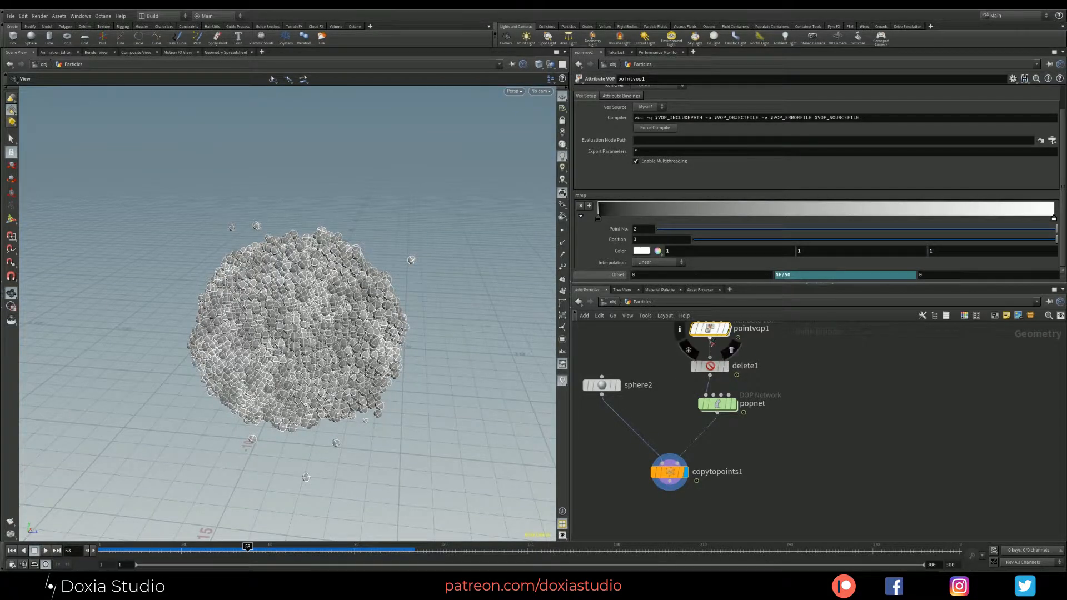
pyautogui.moveTo(119, 551)
pyautogui.mouseDown()
pyautogui.moveTo(102, 550)
pyautogui.moveTo(124, 551)
pyautogui.mouseUp()
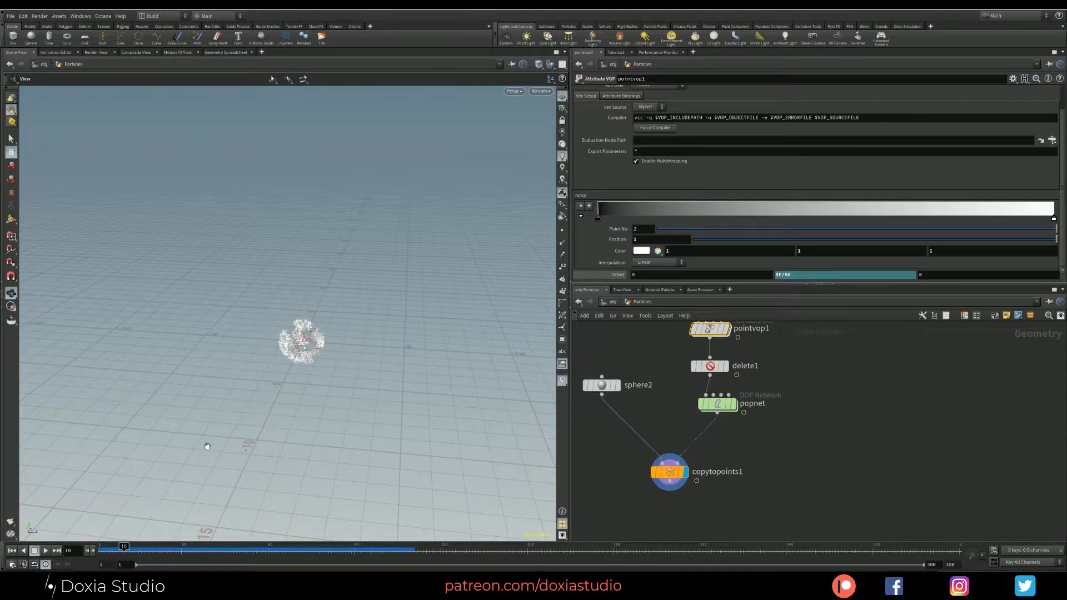
pyautogui.moveTo(207, 446); pyautogui.dragTo(445, 317, button='right')
pyautogui.moveTo(250, 353); pyautogui.dragTo(305, 345)
pyautogui.moveTo(305, 346); pyautogui.dragTo(332, 368, button='right')
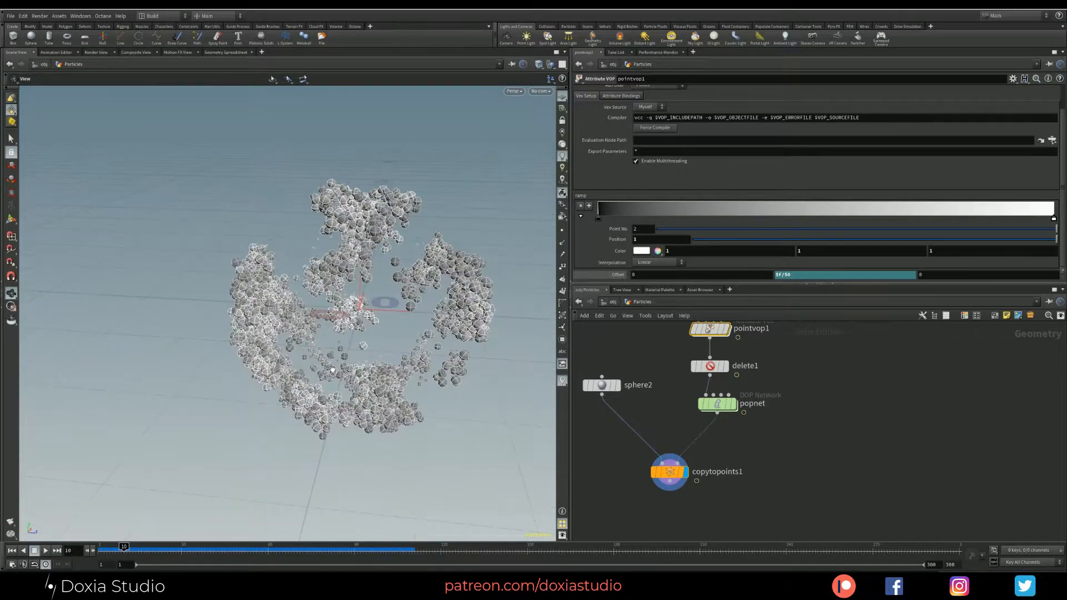
pyautogui.moveTo(124, 550); pyautogui.dragTo(135, 550)
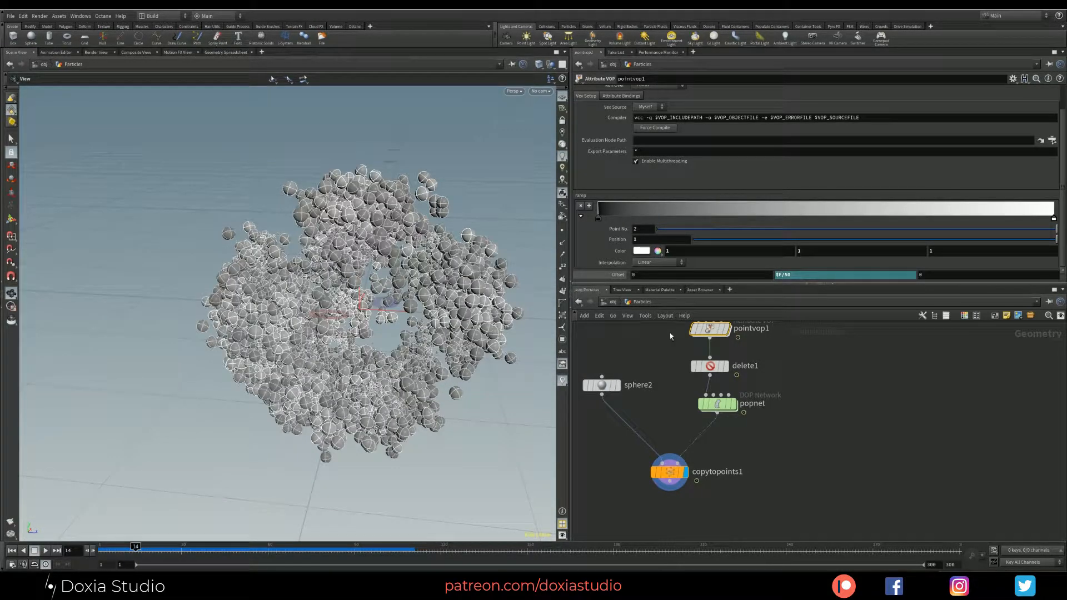
# Set scatter1's Force Total Count to 250 and rewind the simulation to frame 1
pyautogui.moveTo(670, 336); pyautogui.dragTo(688, 411, button='middle')
pyautogui.click(721, 365)
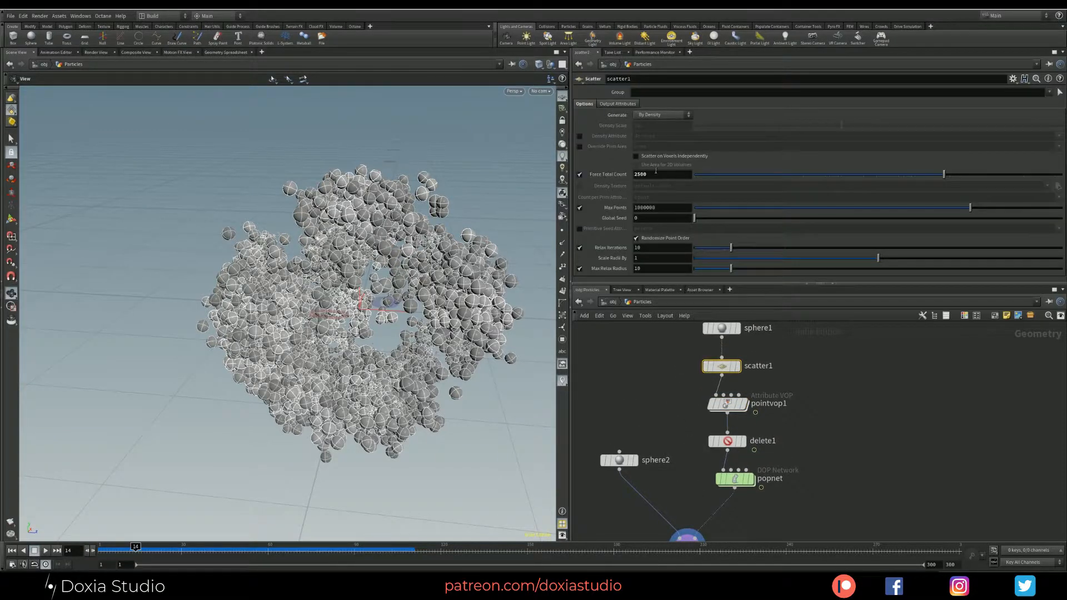
pyautogui.click(660, 175)
pyautogui.press('Return')
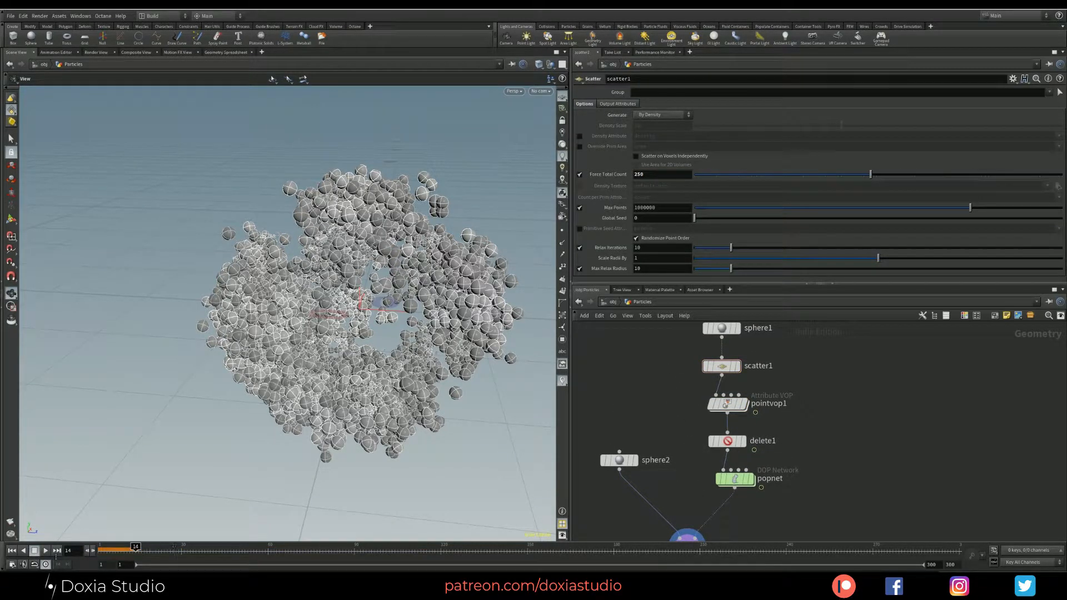
pyautogui.click(11, 551)
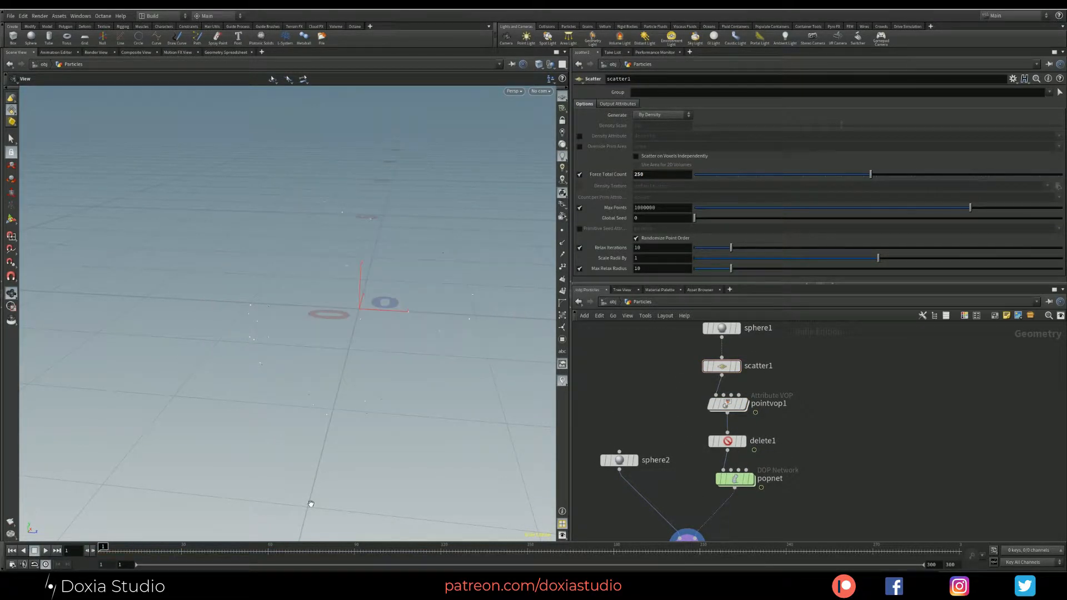
# Inside popnet, change popgrains1's Constraint Iterations, set popvop1's Age Max to 3, and return to the Particles network
pyautogui.doubleClick(734, 480)
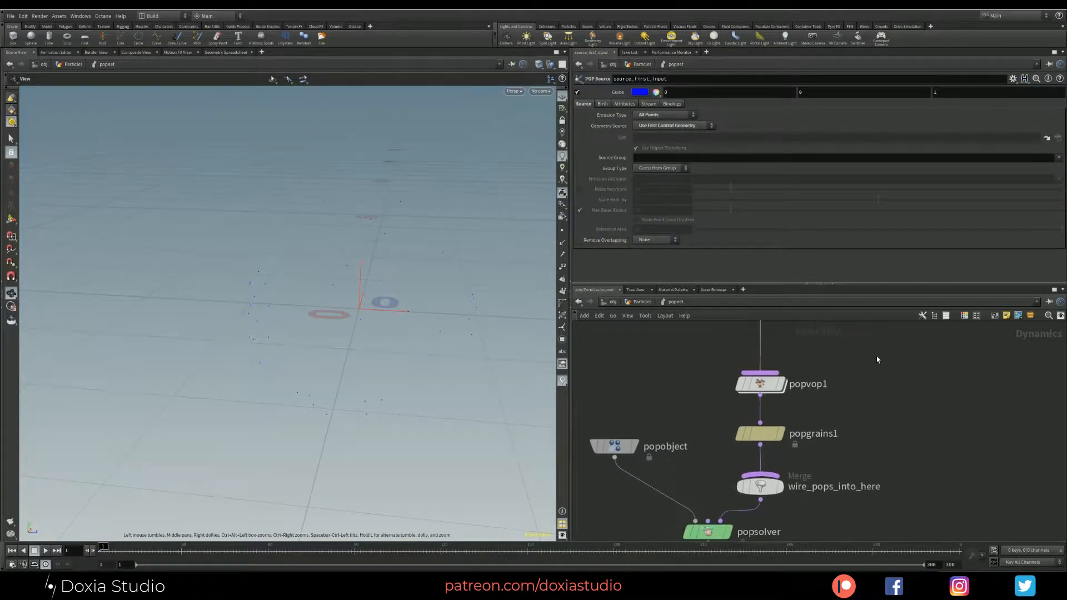
pyautogui.click(763, 434)
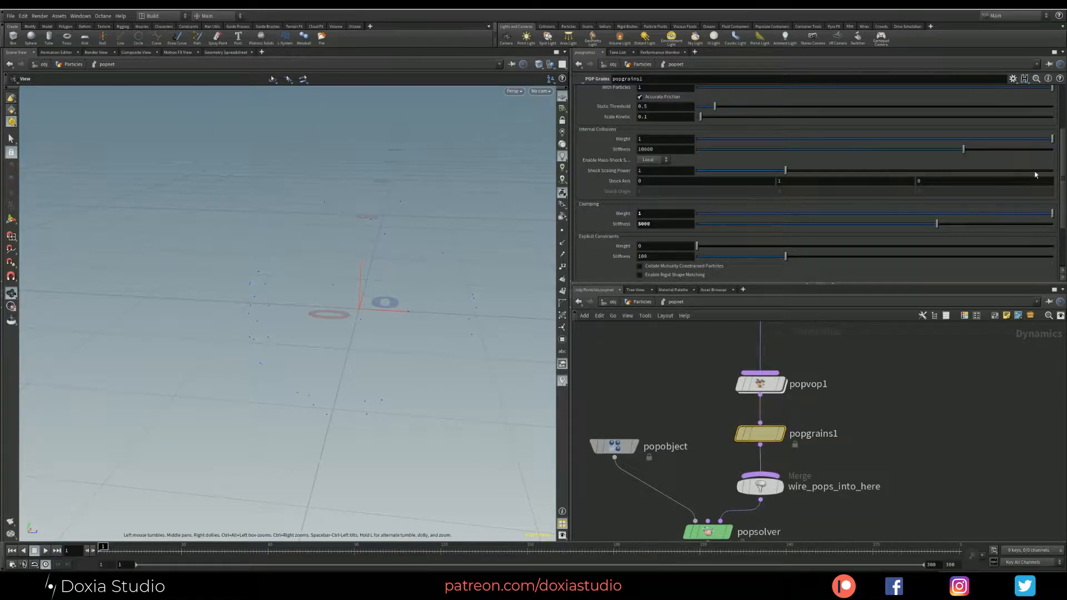
pyautogui.scroll(3, 658, 147)
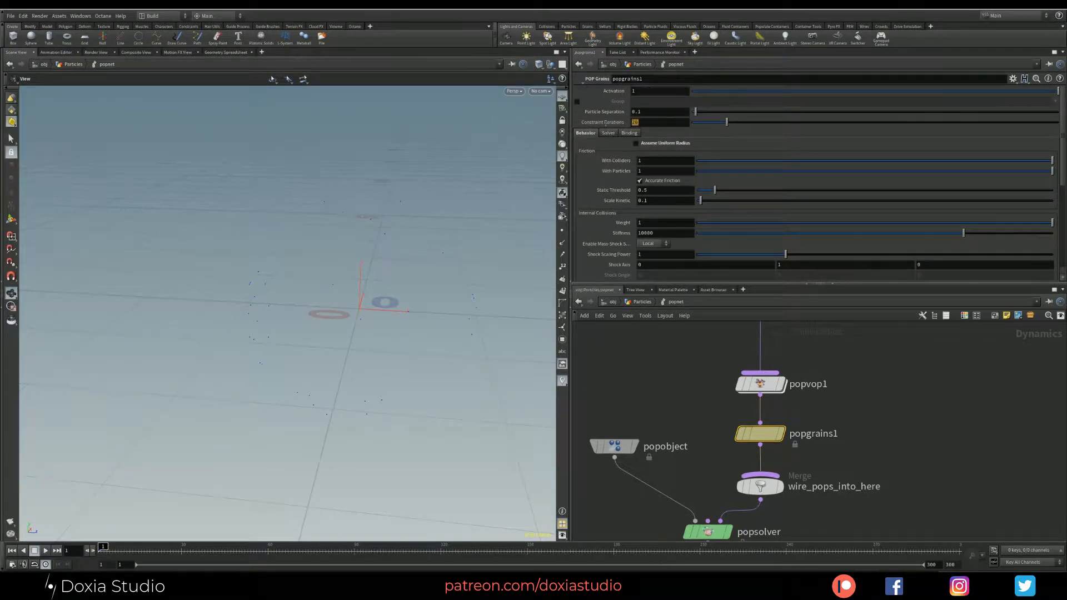
pyautogui.write('0')
pyautogui.press('Return')
pyautogui.moveTo(613, 235)
pyautogui.click(640, 233)
pyautogui.write('3')
pyautogui.press('Return')
pyautogui.press('u')
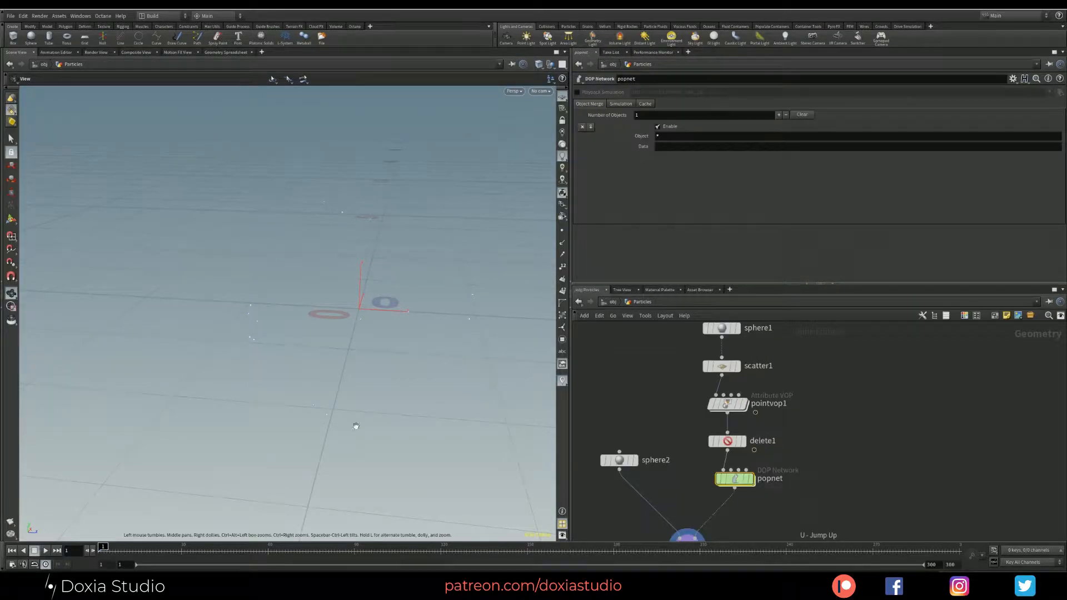
# Play the copied spheres from the first frame, and scrub through the frames to examine how they grow and clump
pyautogui.click(45, 551)
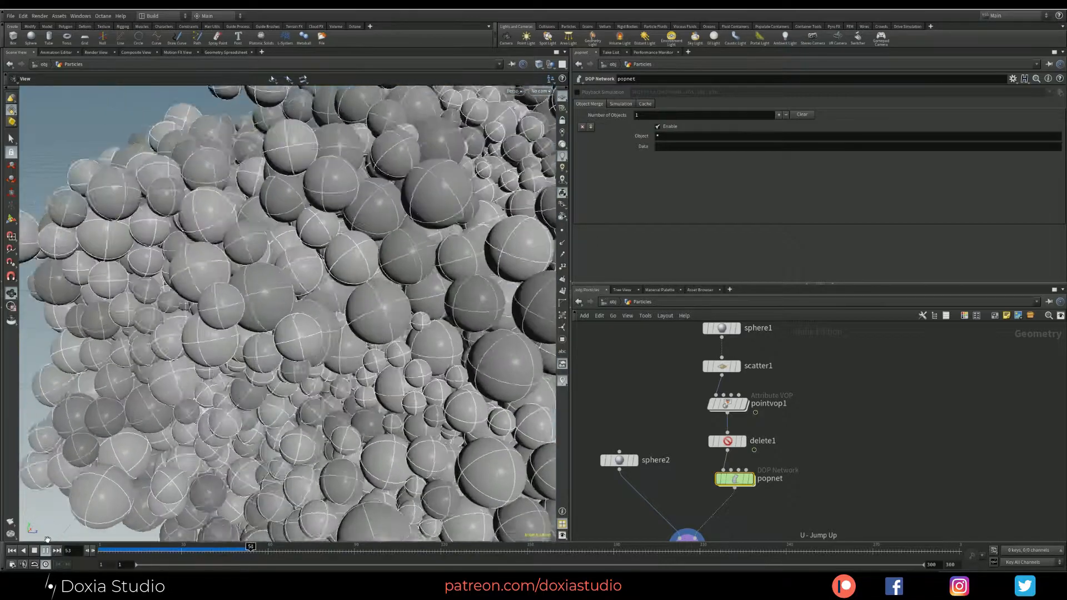
pyautogui.click(46, 551)
pyautogui.scroll(-10, 268, 353)
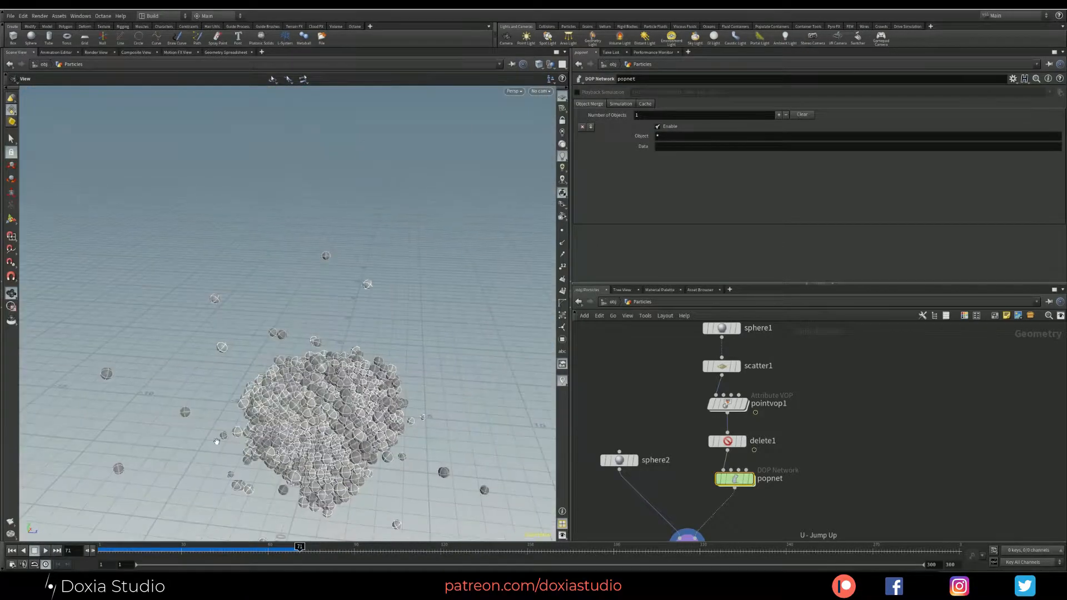
pyautogui.moveTo(127, 549); pyautogui.dragTo(221, 546)
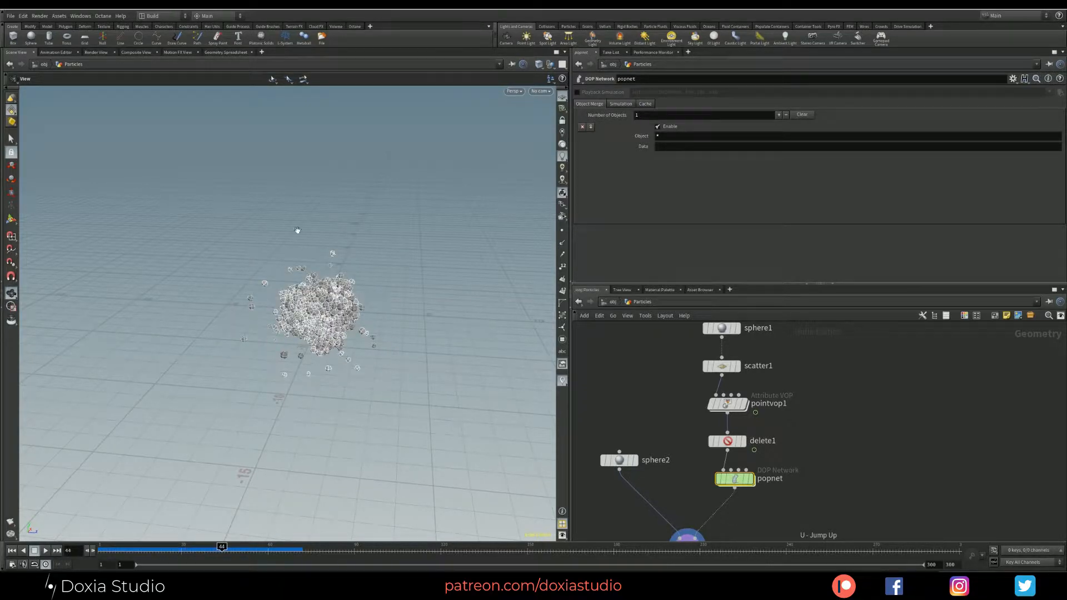
pyautogui.moveTo(156, 546); pyautogui.dragTo(262, 546)
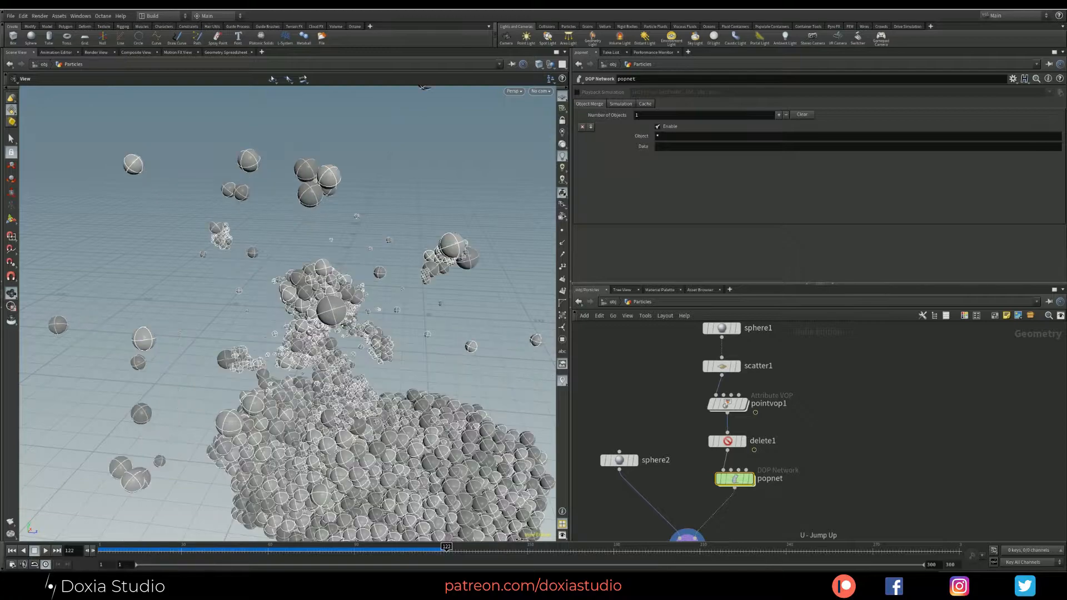
pyautogui.moveTo(341, 456); pyautogui.dragTo(482, 443)
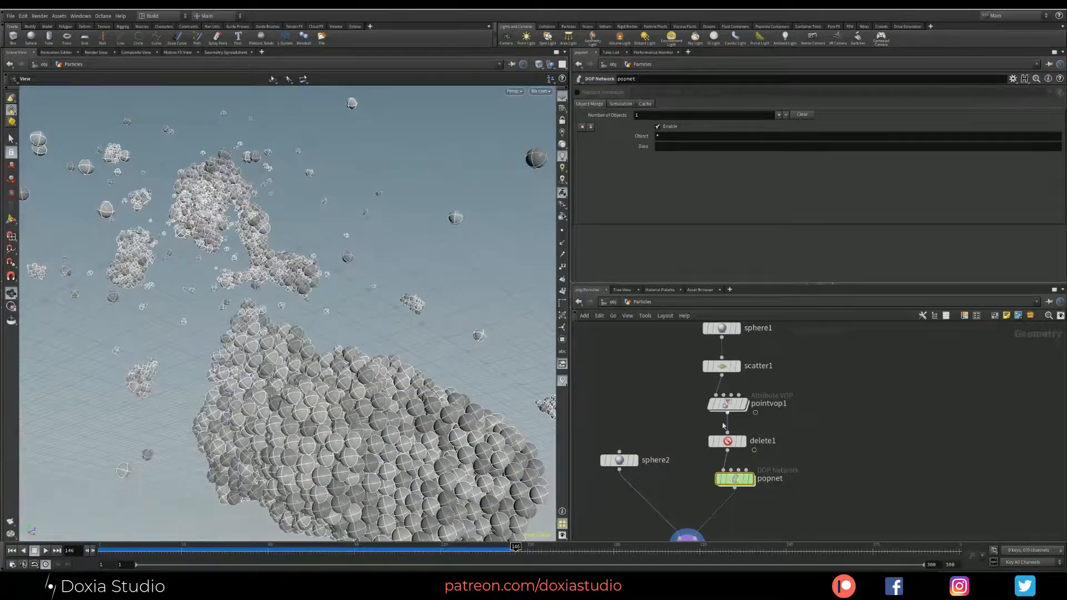
# Set popvop1's Age Max inside popnet to 6 and play the particle simulation from frame 1
pyautogui.doubleClick(735, 478)
pyautogui.click(755, 388)
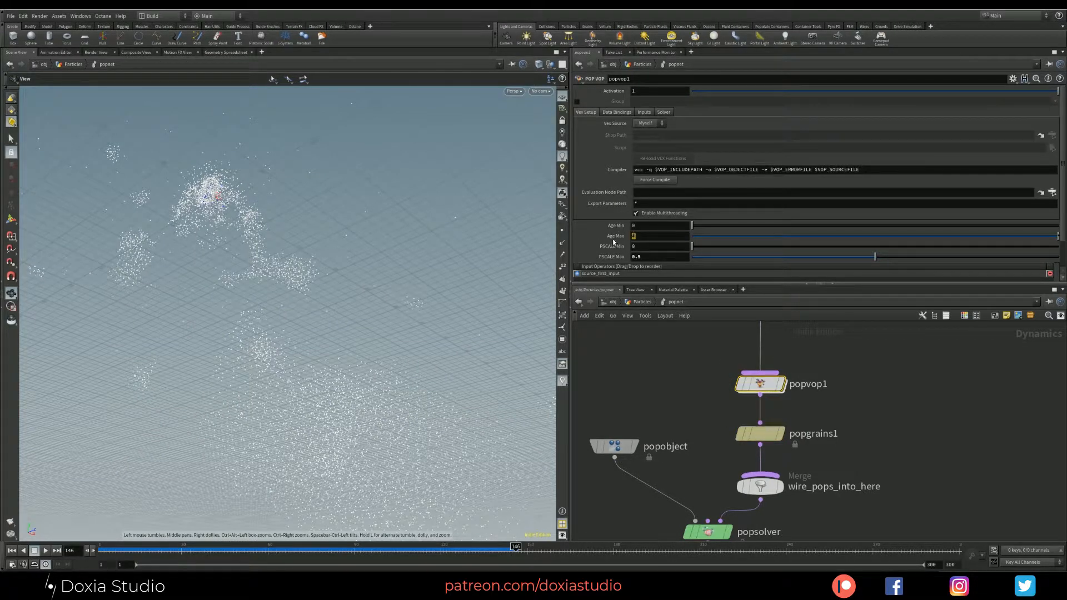
pyautogui.write('6')
pyautogui.click(676, 360)
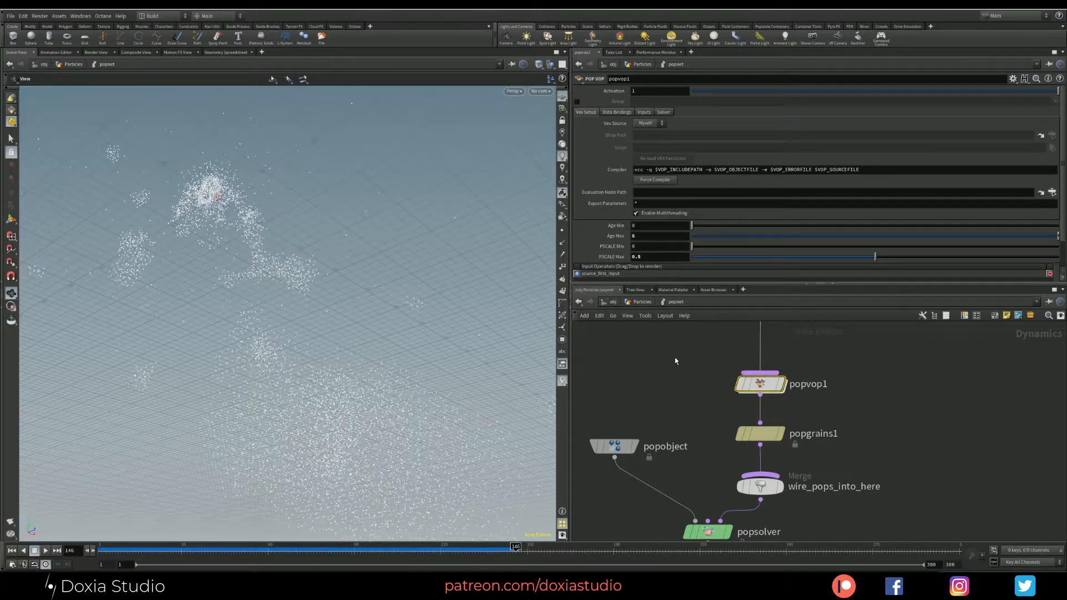
pyautogui.moveTo(651, 362); pyautogui.dragTo(661, 339, button='middle')
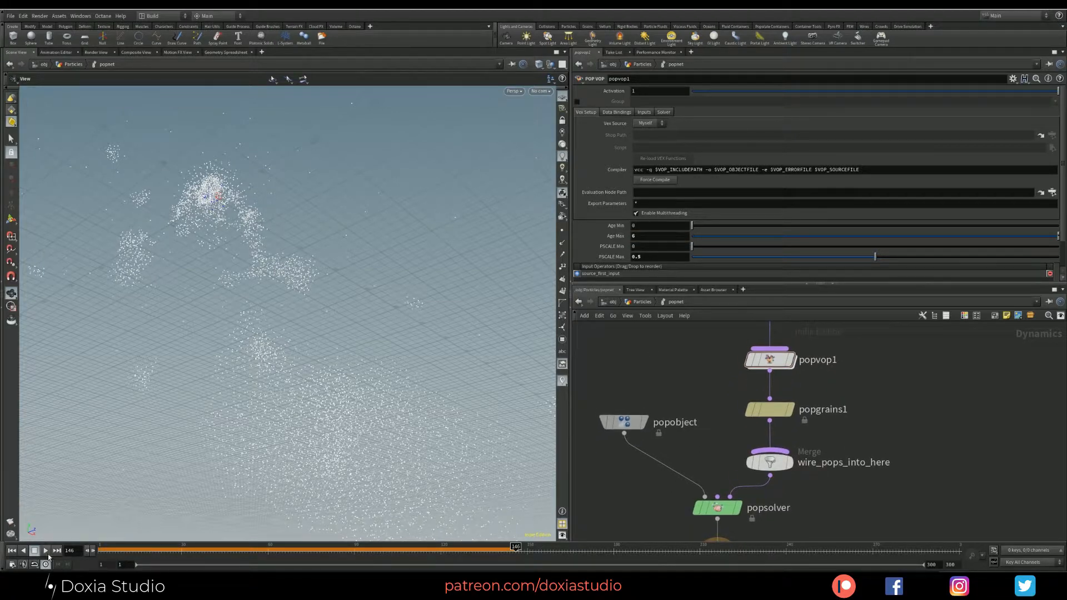
pyautogui.click(12, 550)
pyautogui.click(46, 550)
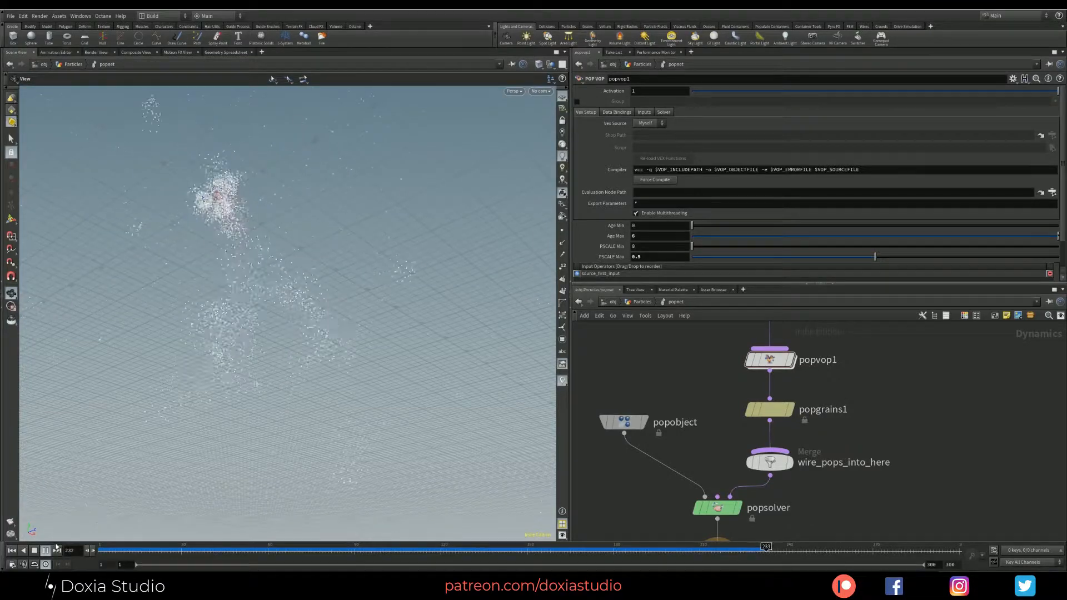
pyautogui.click(45, 550)
pyautogui.moveTo(295, 266); pyautogui.dragTo(310, 234)
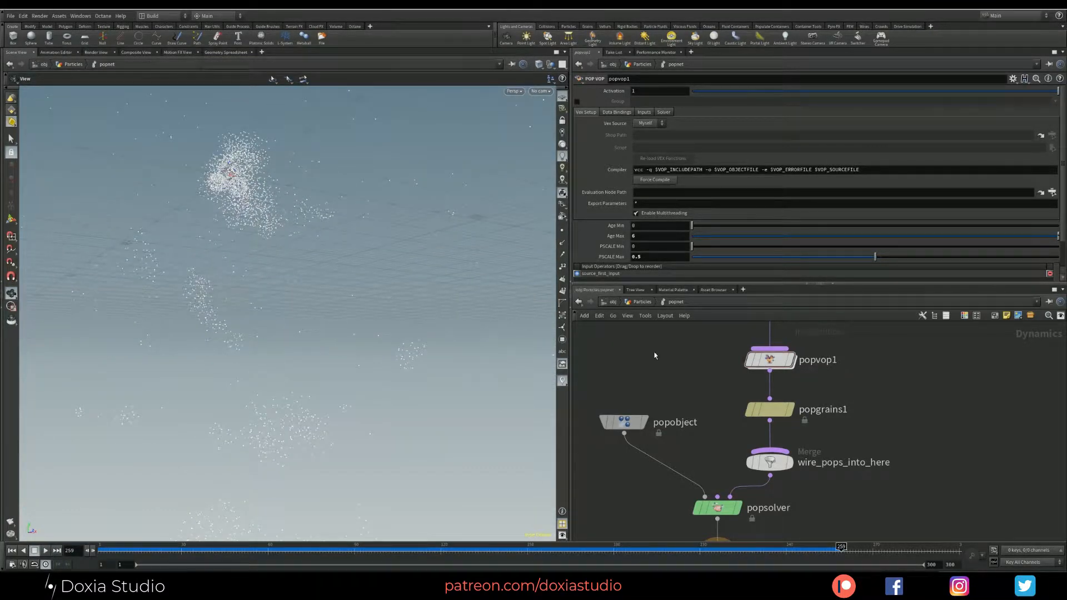
# Return to the Particles network and scrub the copied spheres up to frame 72
pyautogui.press('u')
pyautogui.moveTo(259, 357); pyautogui.dragTo(239, 377)
pyautogui.moveTo(199, 548); pyautogui.dragTo(303, 549)
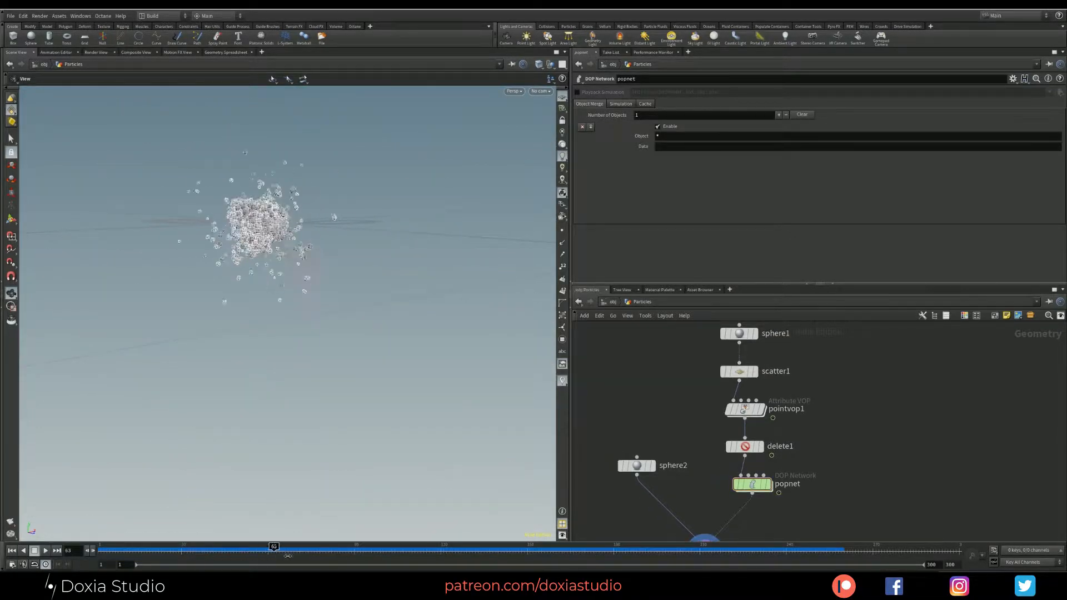
# Set sphere1's Uniform Scale to 4, play the simulation from the first frame, and rewind it
pyautogui.moveTo(696, 395); pyautogui.dragTo(688, 426, button='middle')
pyautogui.moveTo(678, 349); pyautogui.dragTo(749, 376)
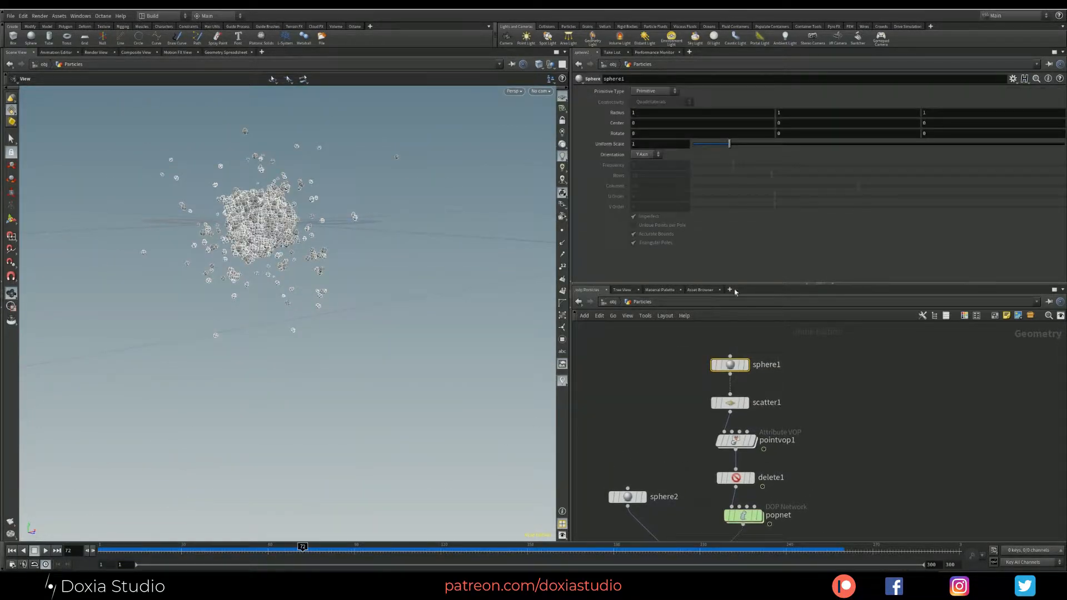
pyautogui.moveTo(644, 145); pyautogui.dragTo(617, 157)
pyautogui.write('4')
pyautogui.click(644, 364)
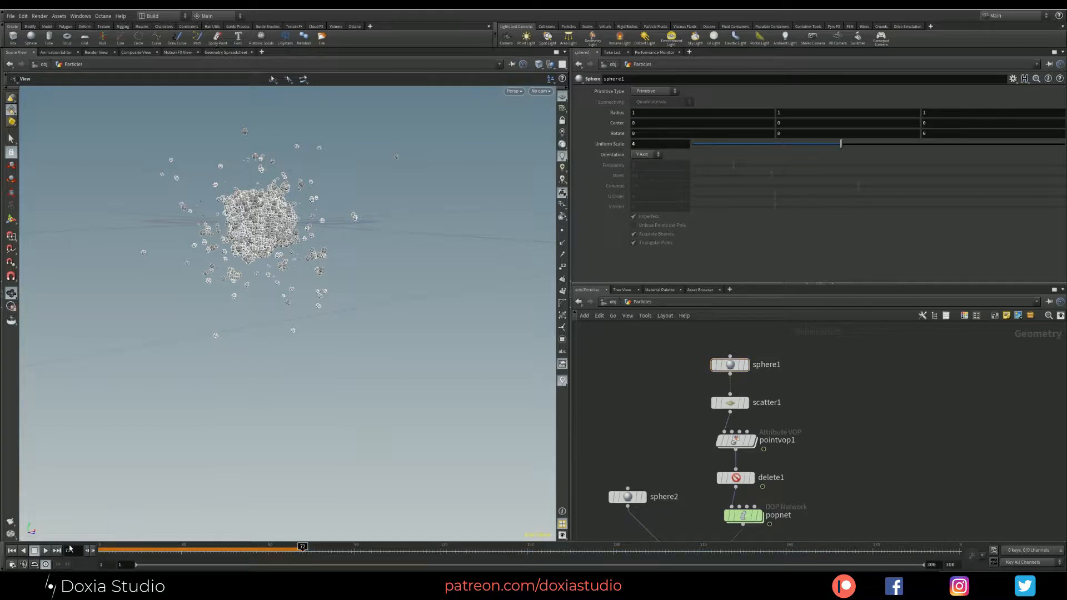
pyautogui.click(9, 551)
pyautogui.click(45, 551)
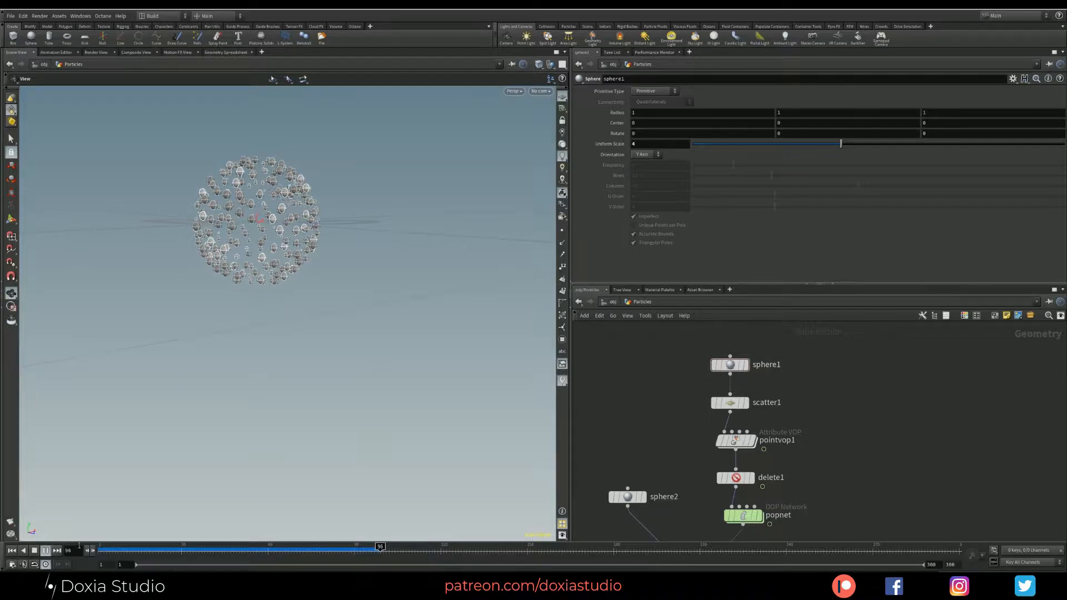
pyautogui.click(46, 550)
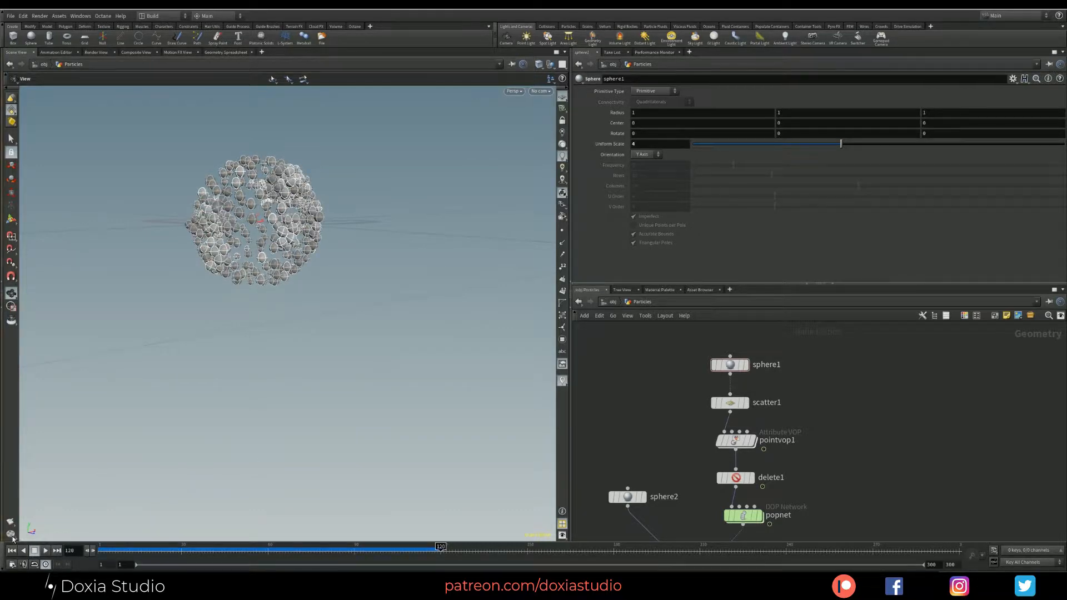
pyautogui.click(101, 549)
# Set scatter1's Force Total Count to 500 and play the simulation to about frame 106
pyautogui.click(722, 402)
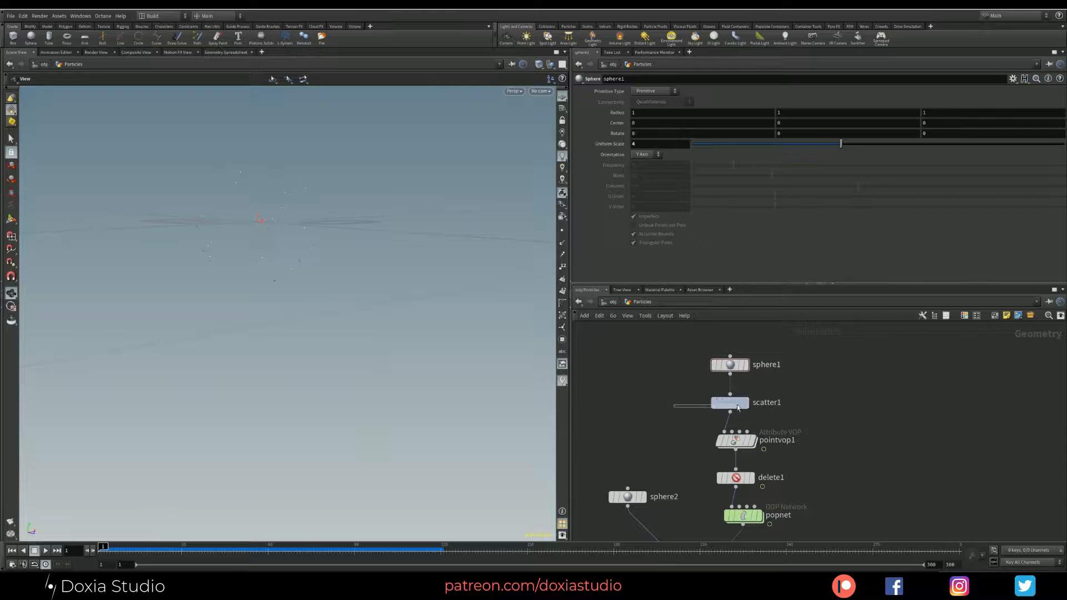
pyautogui.click(656, 174)
pyautogui.write('500')
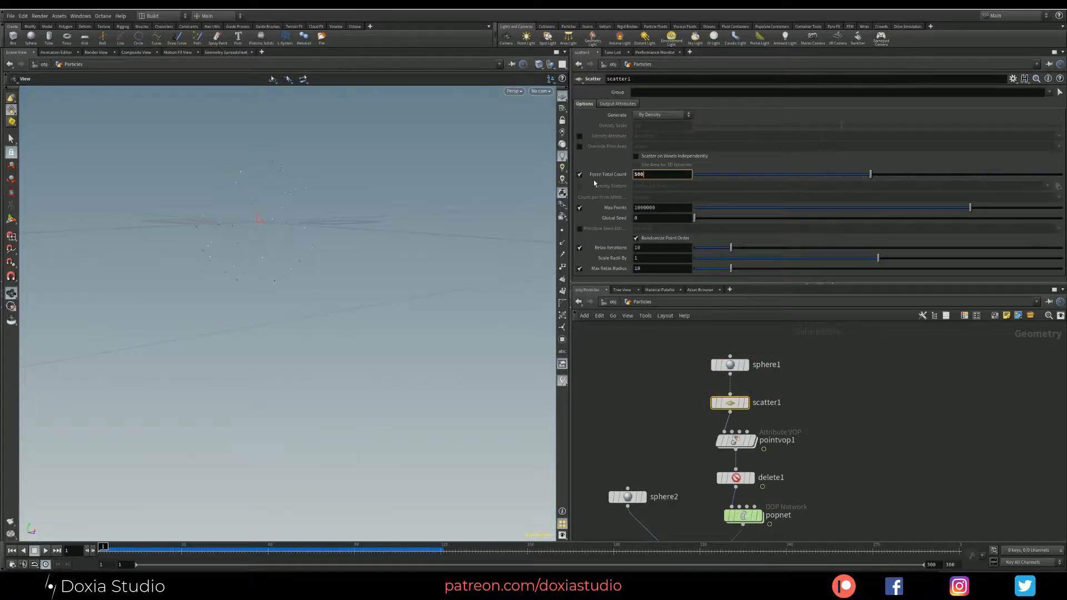
pyautogui.press('Return')
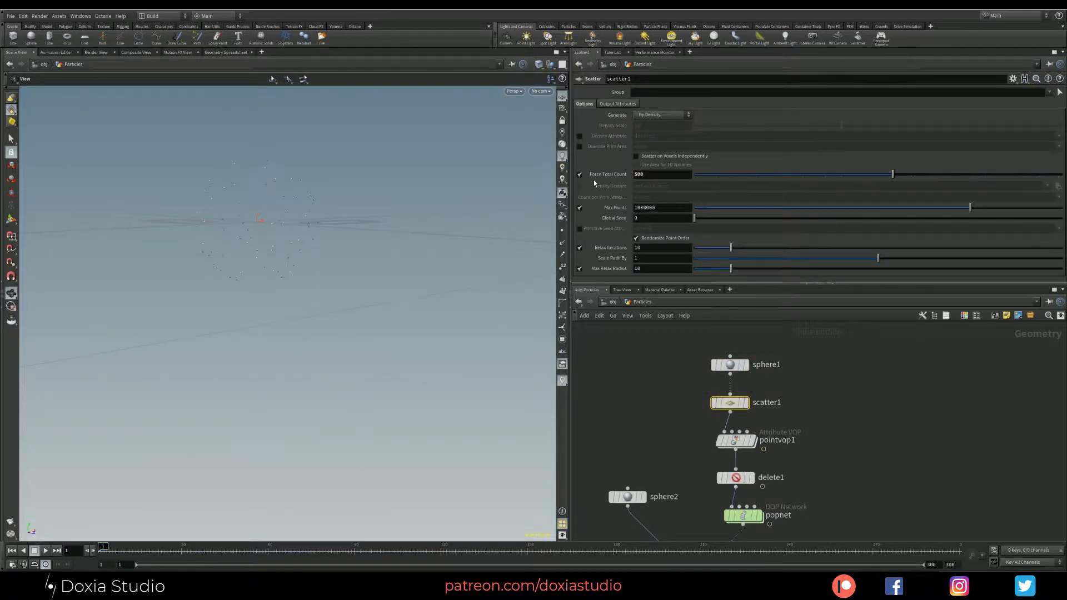
pyautogui.click(47, 550)
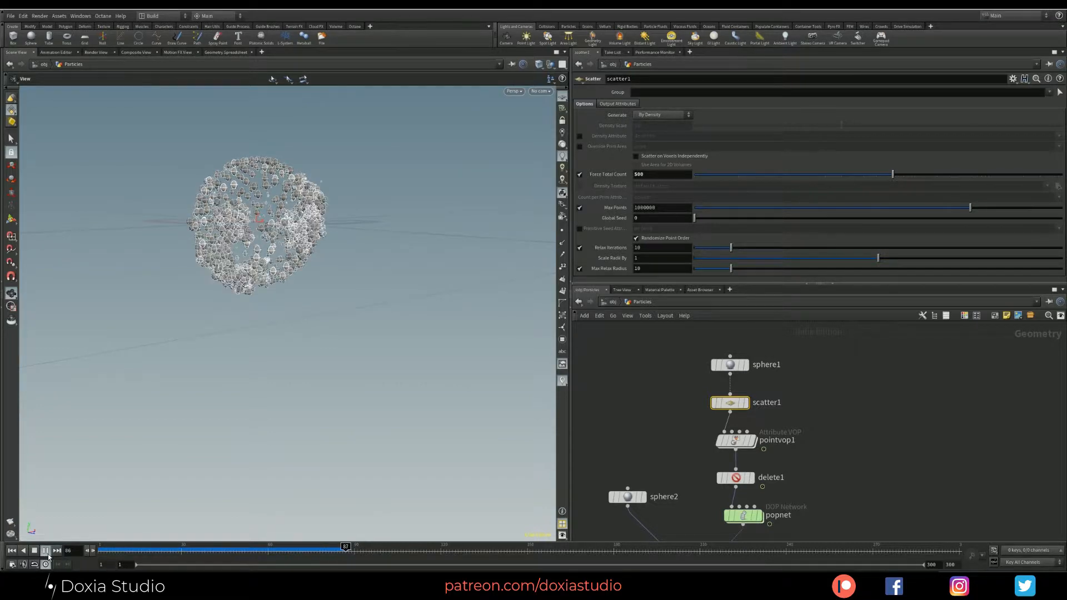
pyautogui.click(46, 550)
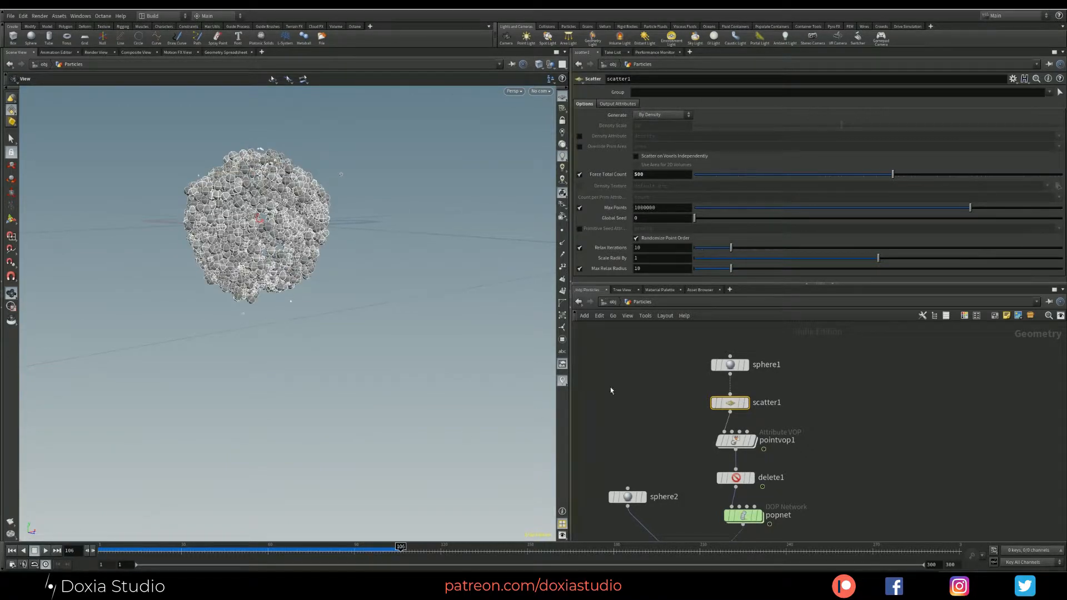
# Set popvop1's Age Max inside popnet to 4
pyautogui.doubleClick(743, 515)
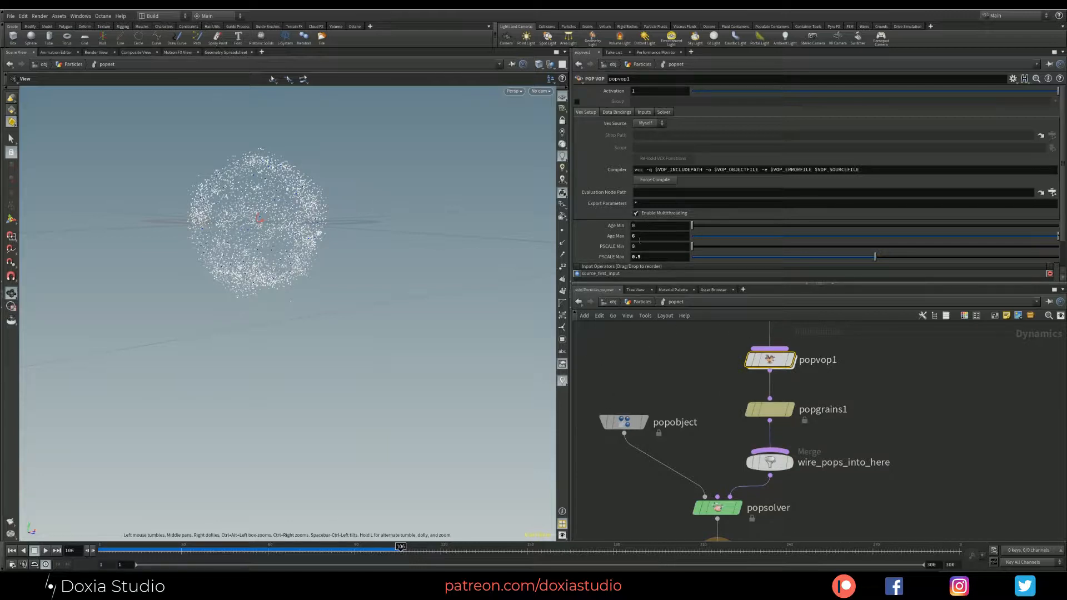
pyautogui.moveTo(308, 279); pyautogui.dragTo(368, 299)
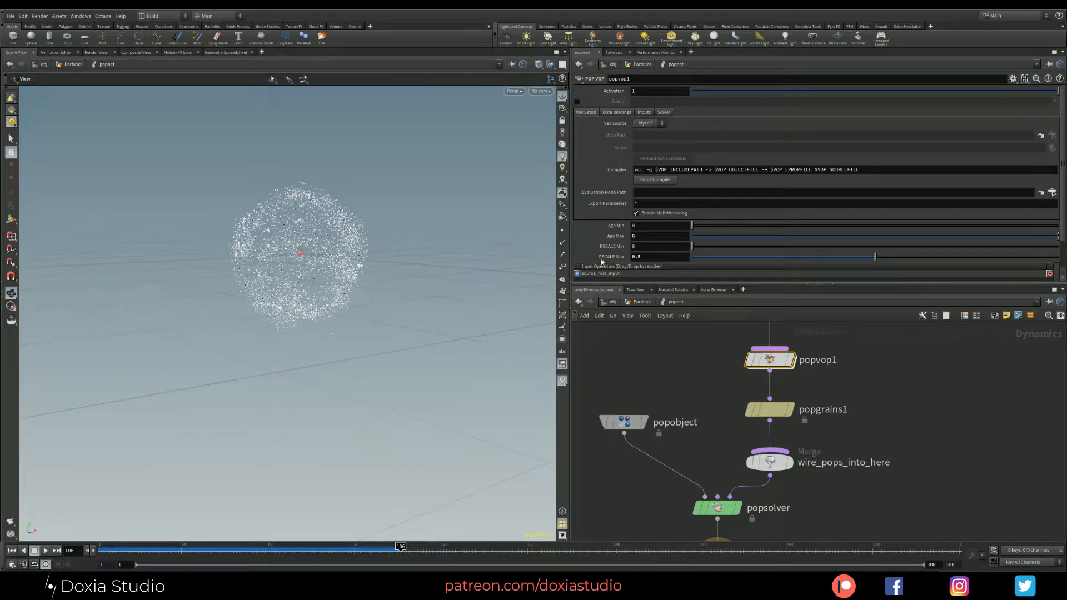
pyautogui.doubleClick(643, 236)
pyautogui.write('4')
pyautogui.click(623, 351)
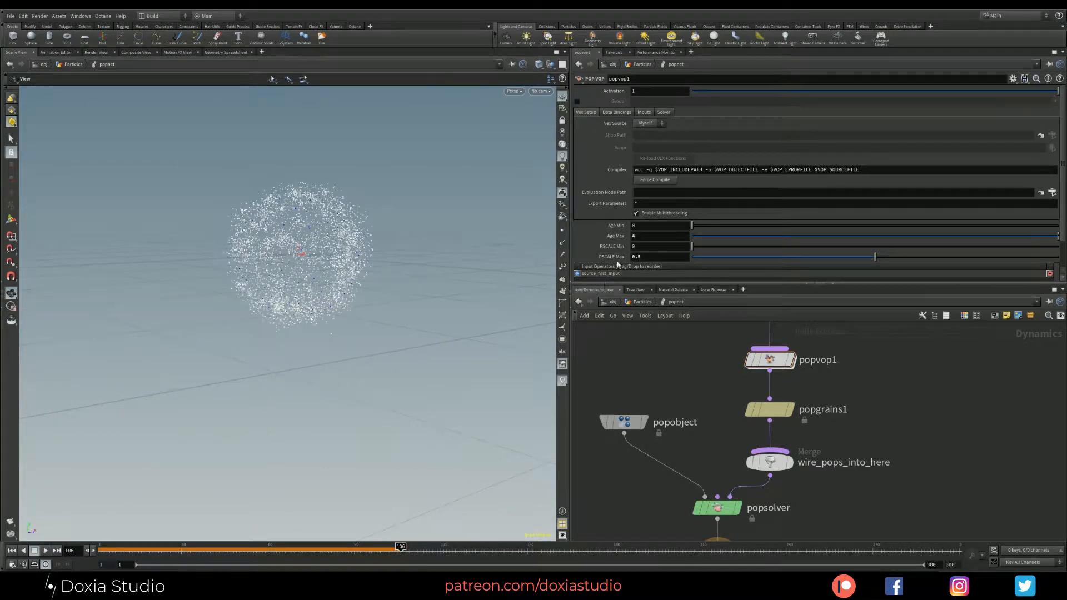
# Move to frame 9 and open popvop1's PSCALE Max for editing
pyautogui.doubleClick(649, 257)
pyautogui.click(117, 550)
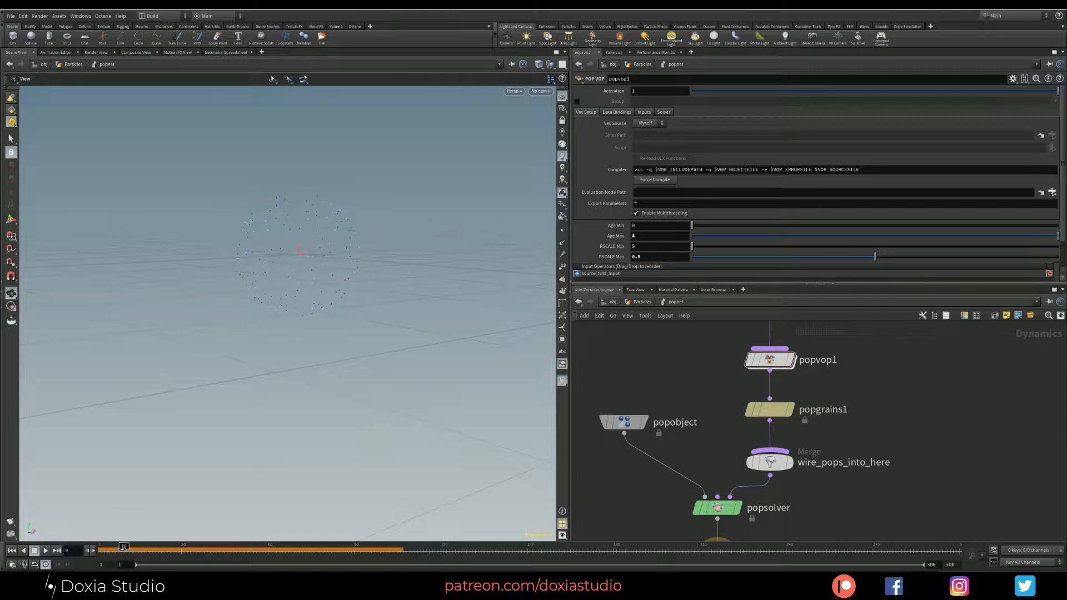
pyautogui.doubleClick(639, 257)
pyautogui.click(641, 371)
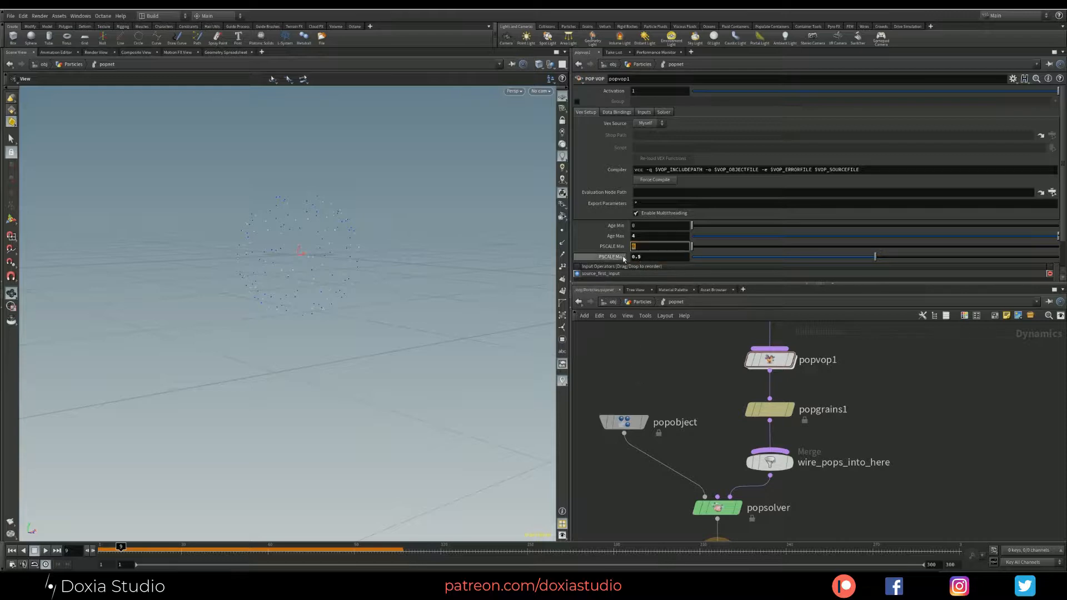
pyautogui.doubleClick(647, 257)
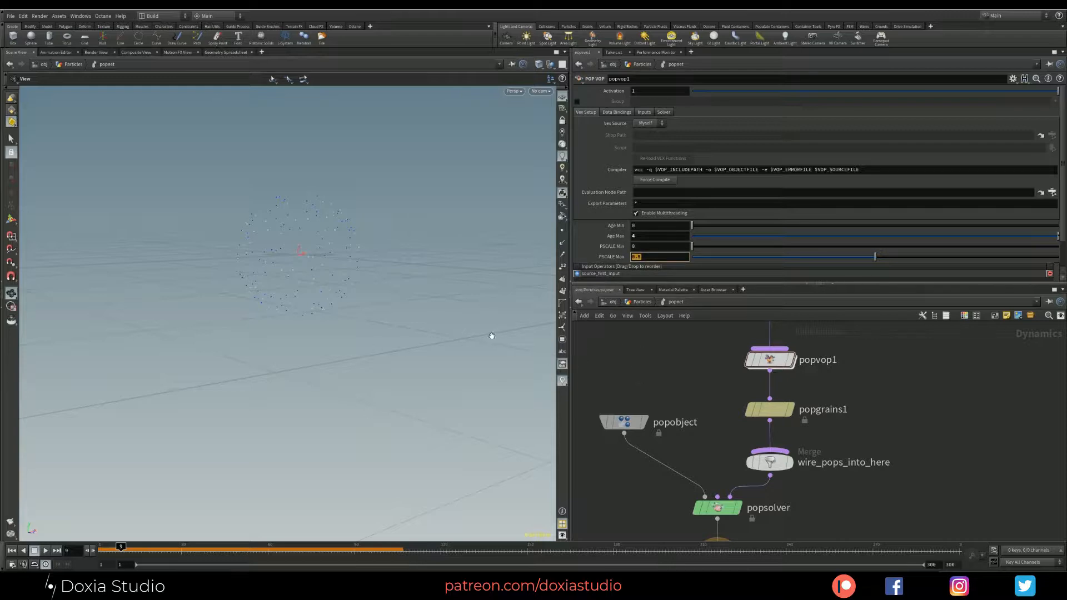
pyautogui.write('fit')
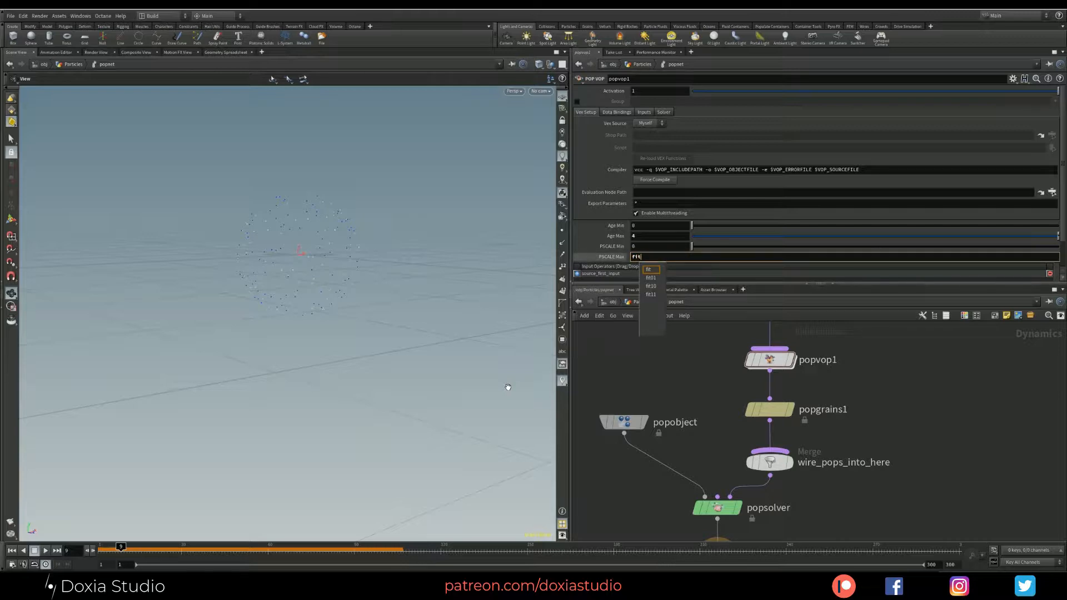
pyautogui.write('(rand(@id), 0, 1, 0.5, 2')
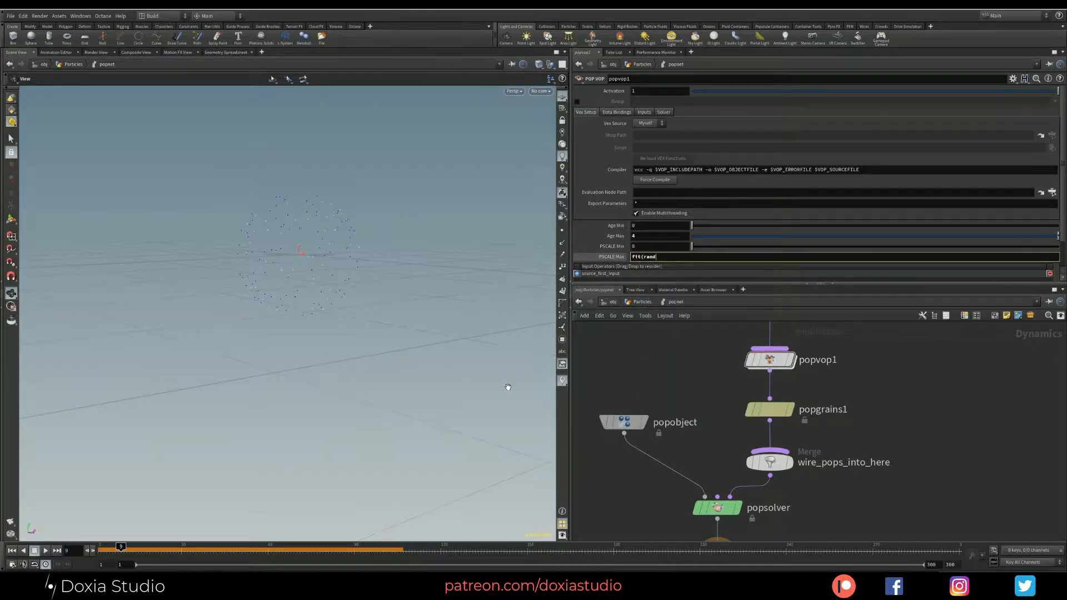
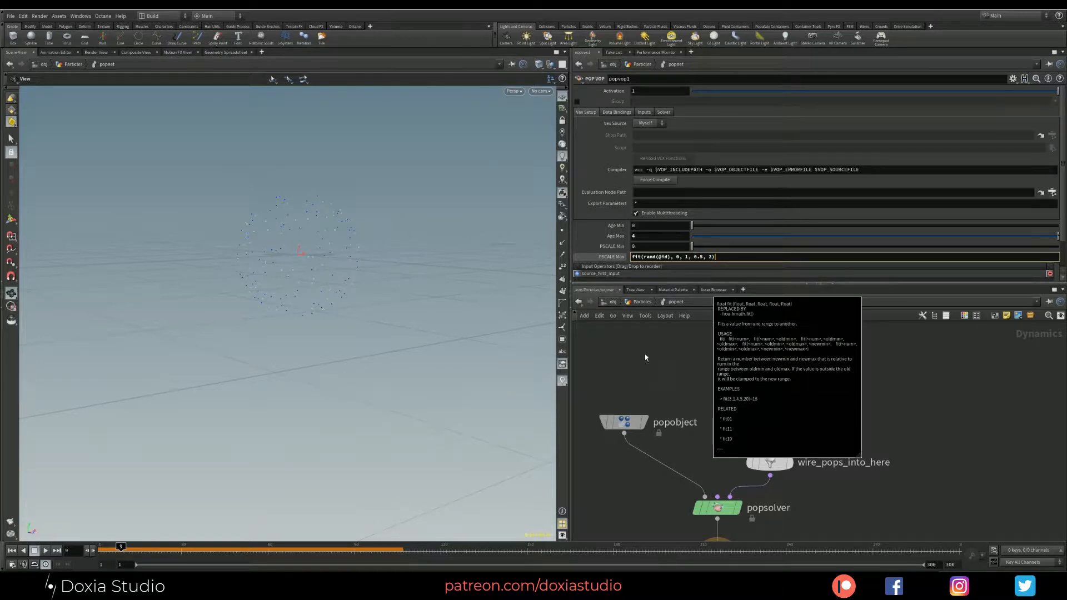
pyautogui.press('Return')
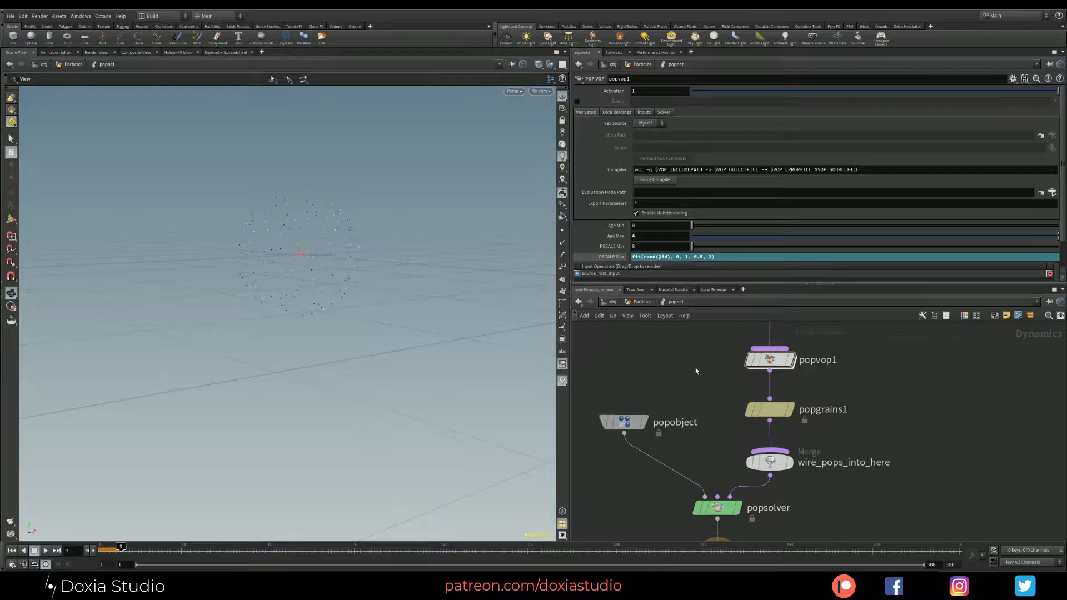
# Return to the Particles network and play the simulation from the first frame to about frame 67 to inspect the sphere sizes
pyautogui.press('u')
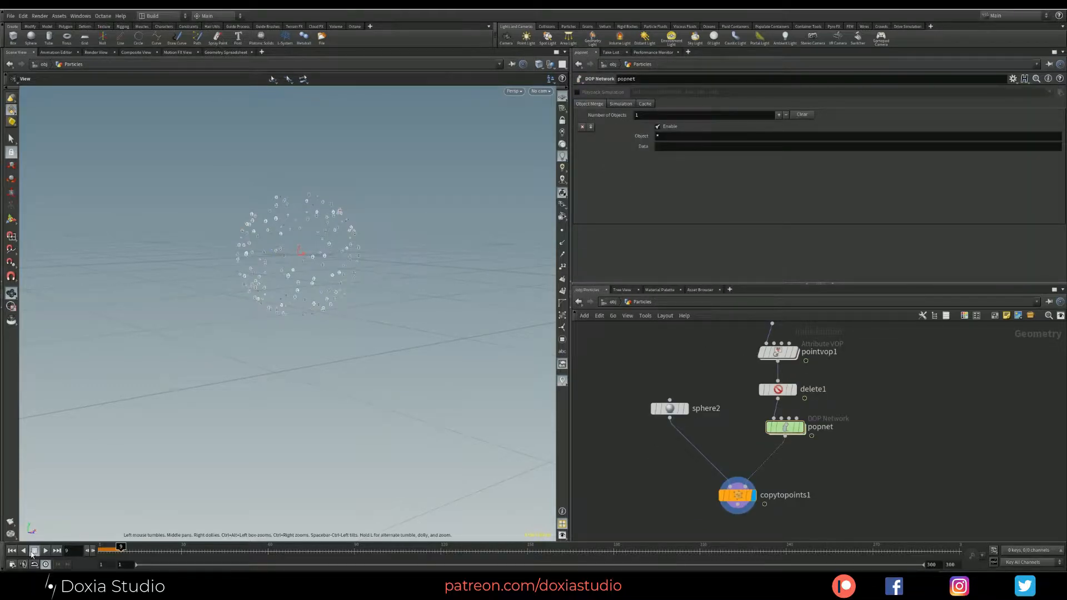
pyautogui.click(12, 550)
pyautogui.click(47, 550)
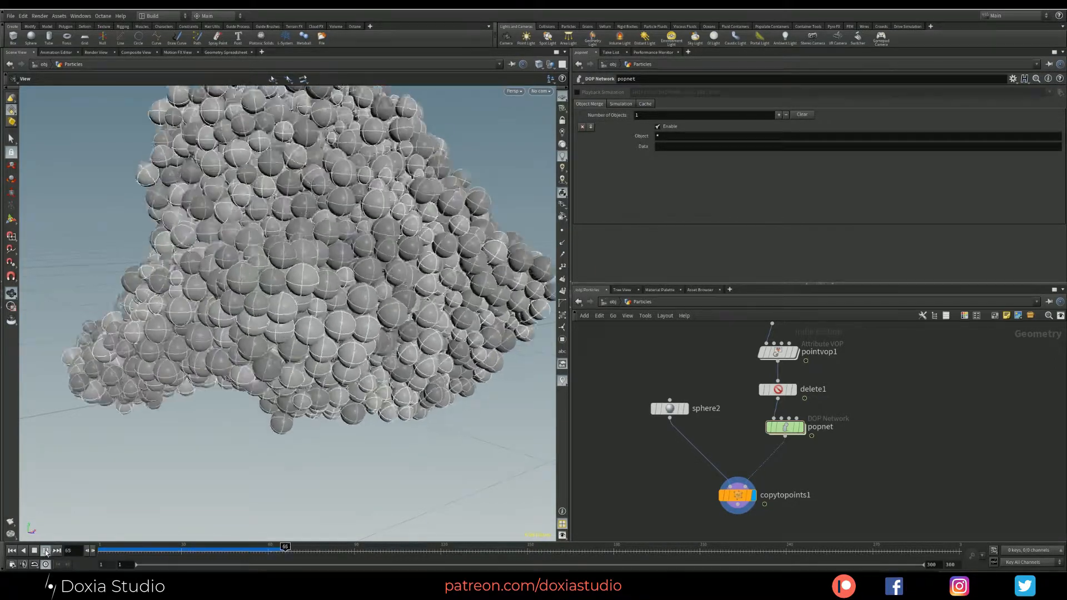
pyautogui.click(47, 550)
pyautogui.moveTo(189, 229); pyautogui.dragTo(340, 305)
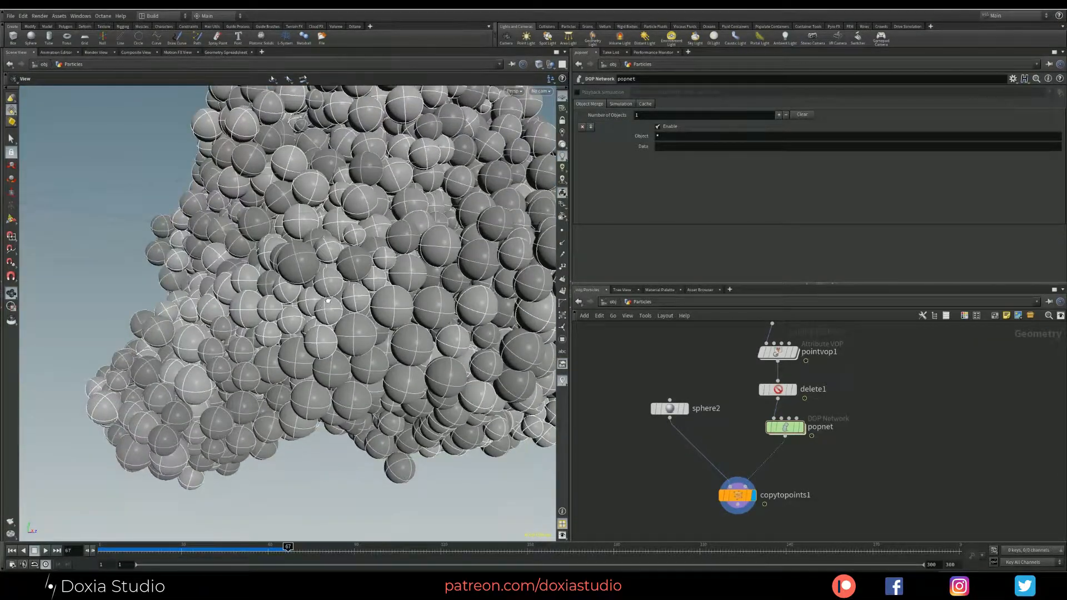
# Display the copied spheres shaded without wireframe lines in the viewport
pyautogui.click(538, 63)
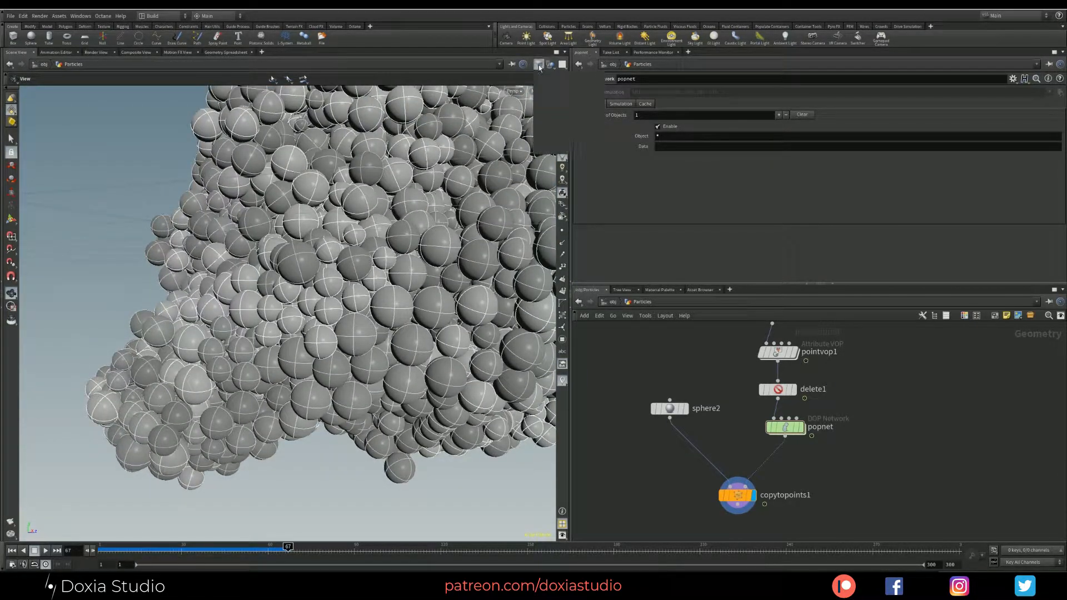
pyautogui.click(567, 141)
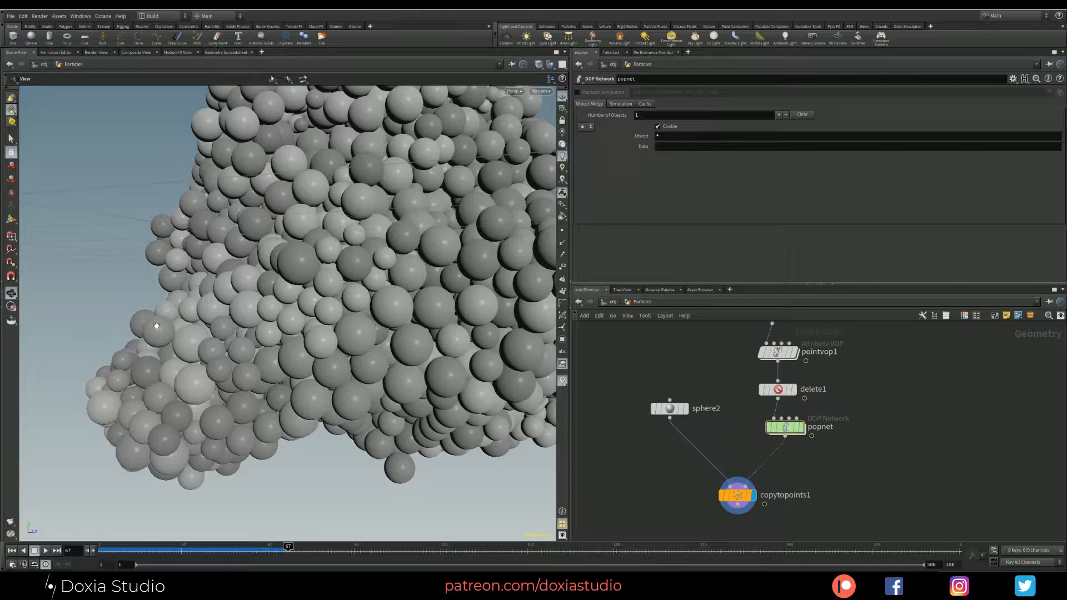
pyautogui.scroll(-10, 260, 300)
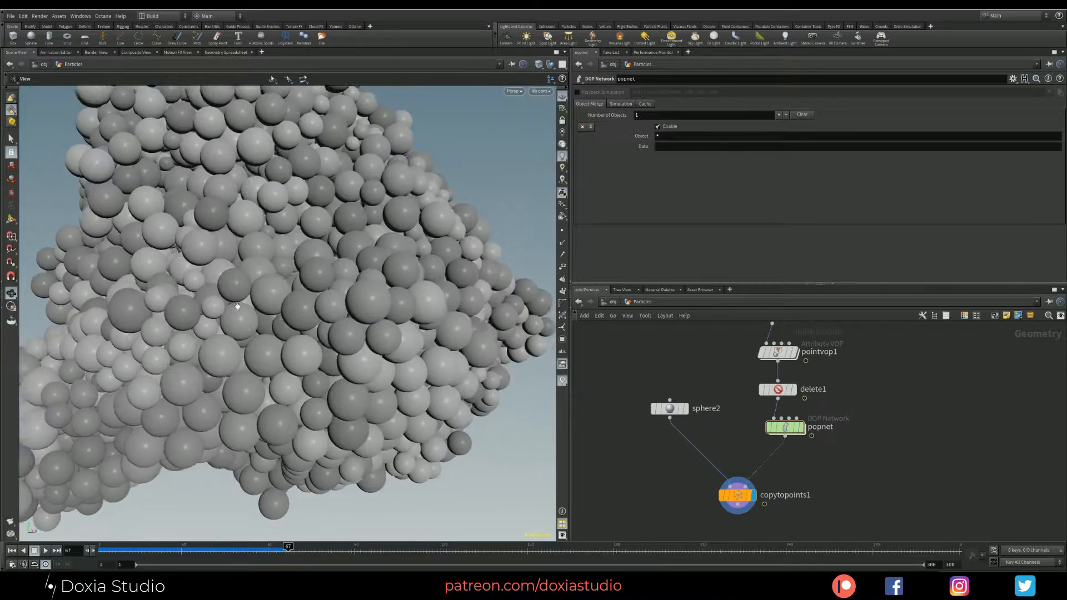
pyautogui.scroll(-5, 288, 326)
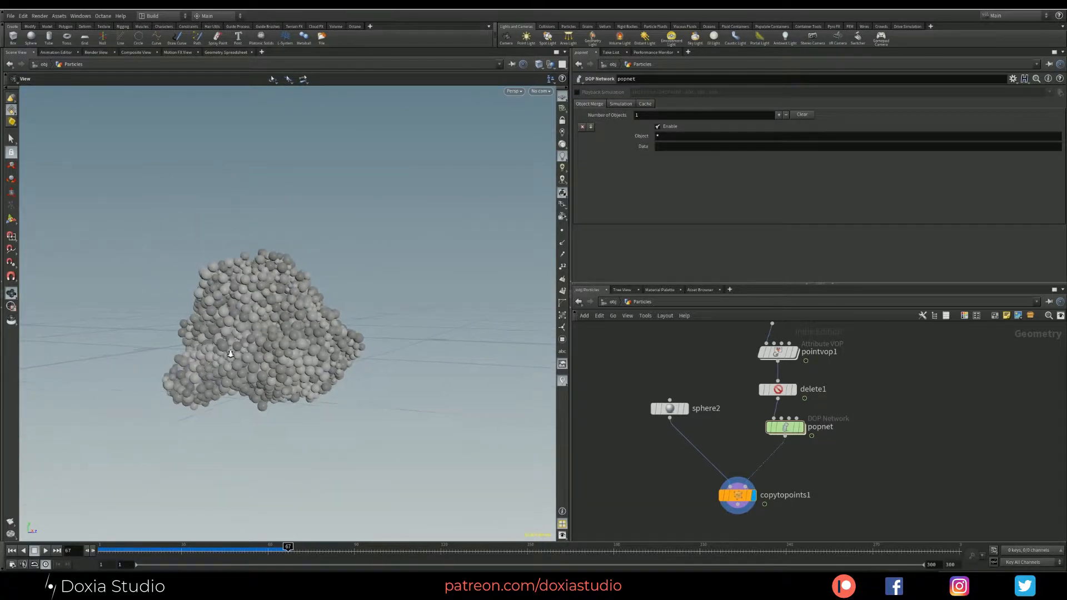
# Continue the simulation to about frame 129 and examine the sphere cluster from several angles
pyautogui.click(47, 551)
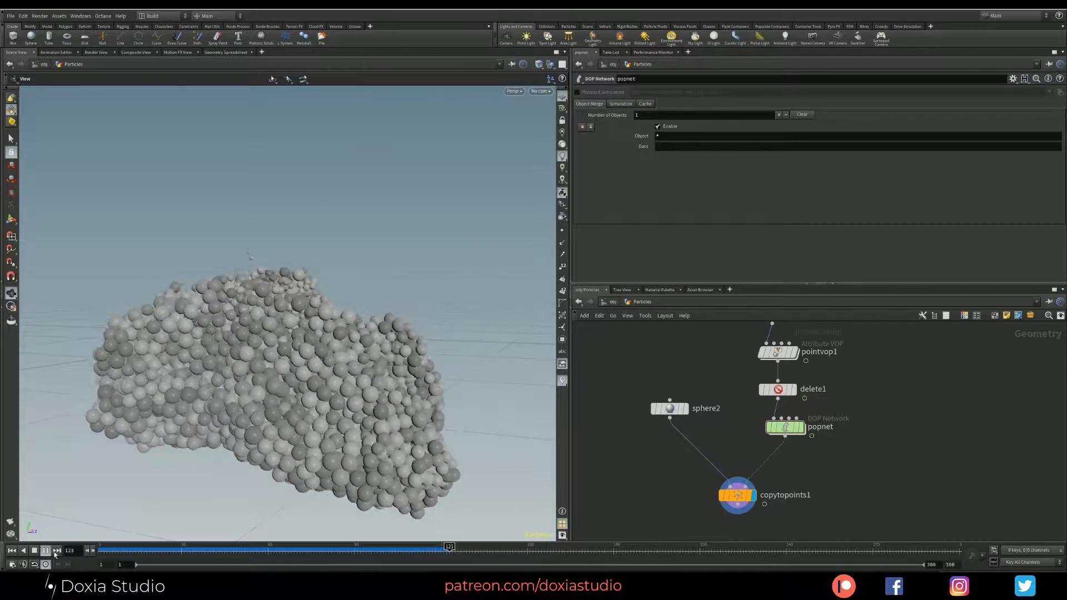
pyautogui.click(46, 551)
pyautogui.scroll(-4, 328, 421)
pyautogui.moveTo(278, 441); pyautogui.dragTo(291, 420)
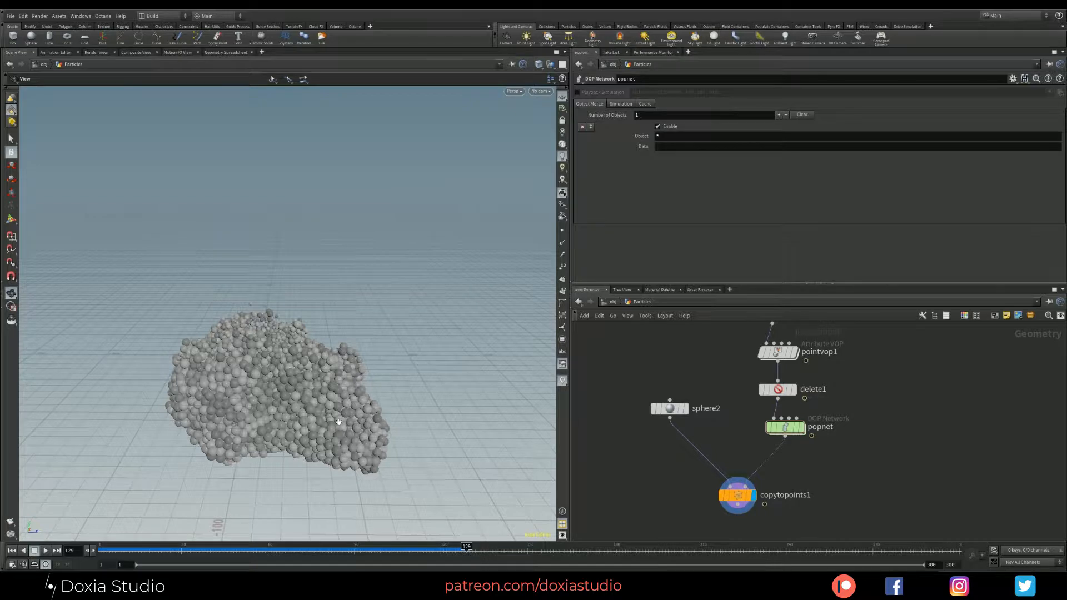
pyautogui.moveTo(339, 422); pyautogui.dragTo(288, 350, button='middle')
pyautogui.moveTo(176, 422); pyautogui.dragTo(281, 388, button='right')
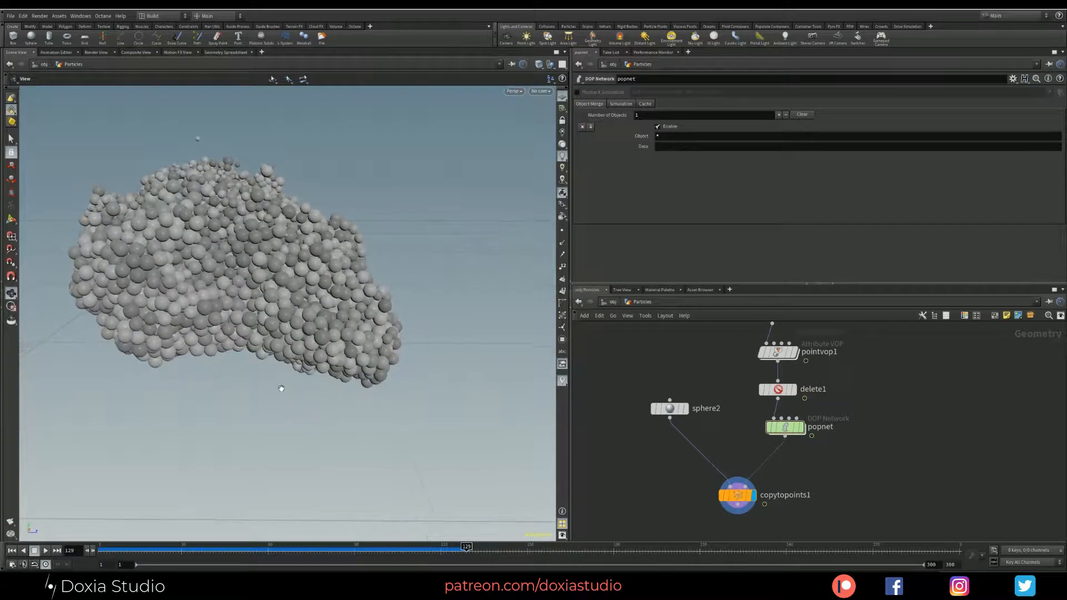
pyautogui.moveTo(281, 387); pyautogui.dragTo(318, 399)
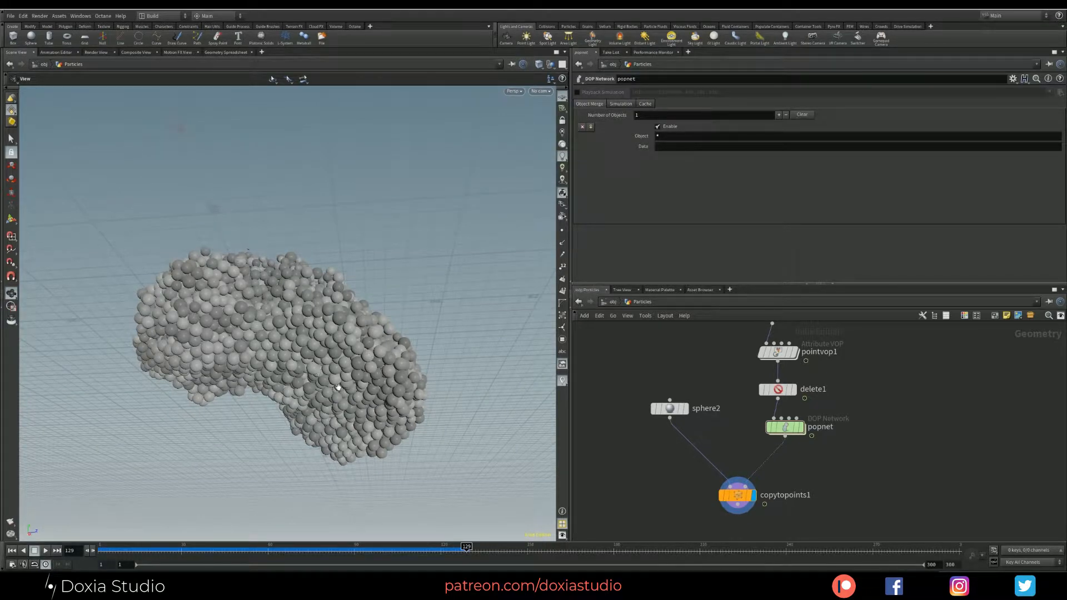
pyautogui.moveTo(235, 456); pyautogui.dragTo(228, 397)
# Replay the simulation from the first frame to about frame 276, pausing along the way to examine how the grains spread
pyautogui.click(12, 550)
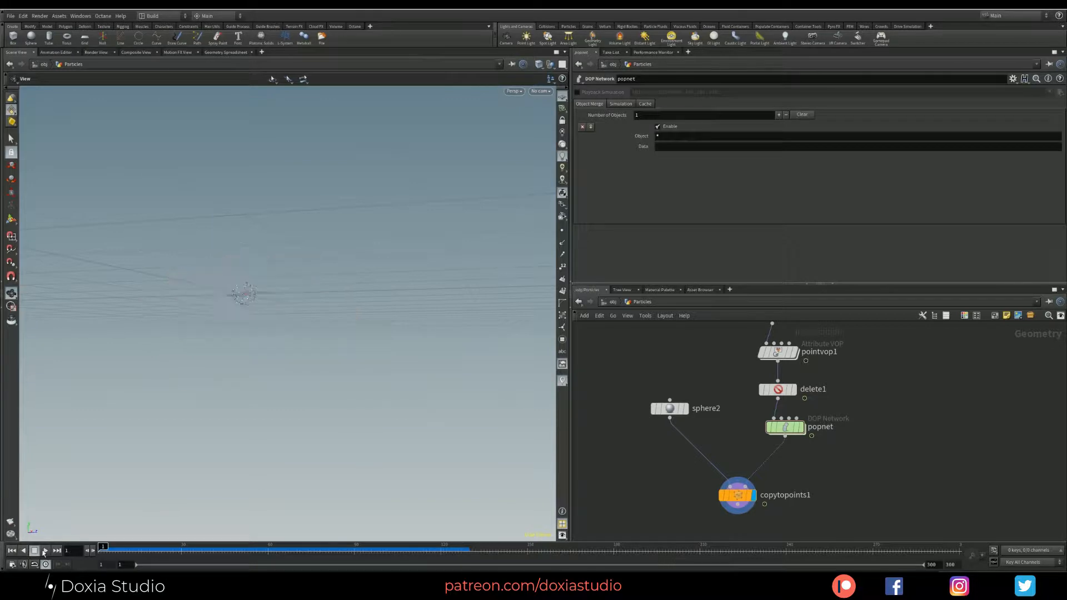
pyautogui.click(46, 550)
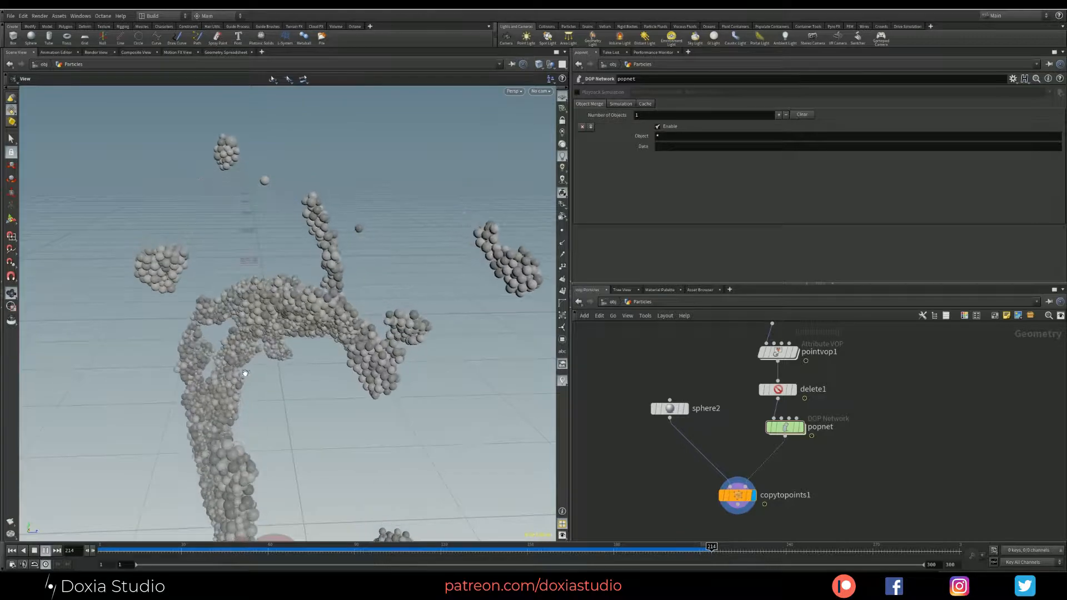
pyautogui.moveTo(244, 373); pyautogui.dragTo(210, 402)
pyautogui.moveTo(210, 402); pyautogui.dragTo(230, 228, button='middle')
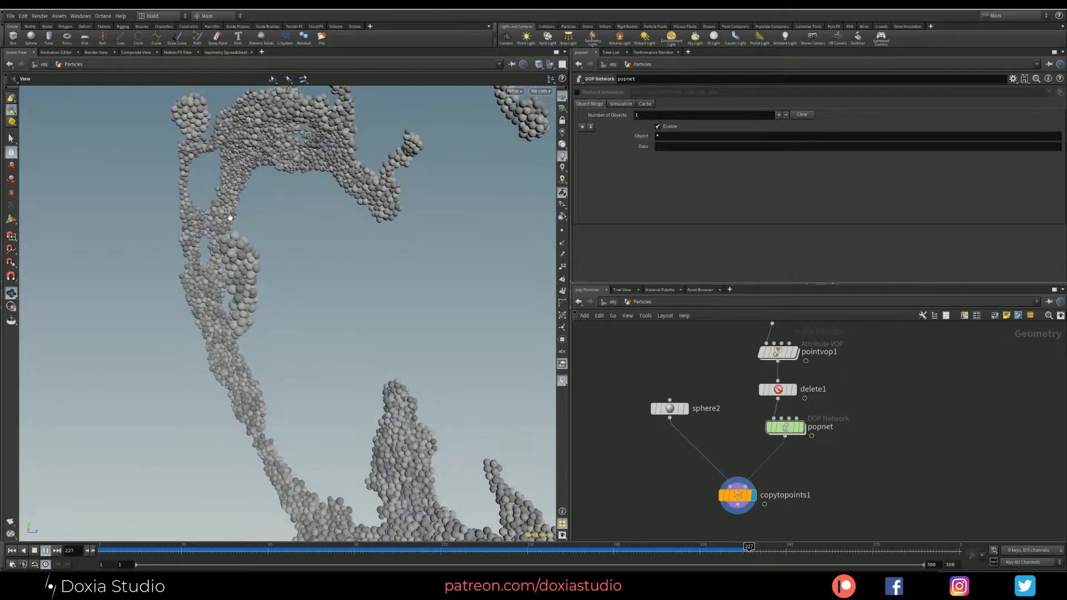
pyautogui.click(47, 551)
pyautogui.moveTo(183, 416); pyautogui.dragTo(269, 250, button='middle')
pyautogui.moveTo(269, 250); pyautogui.dragTo(197, 471)
pyautogui.click(46, 551)
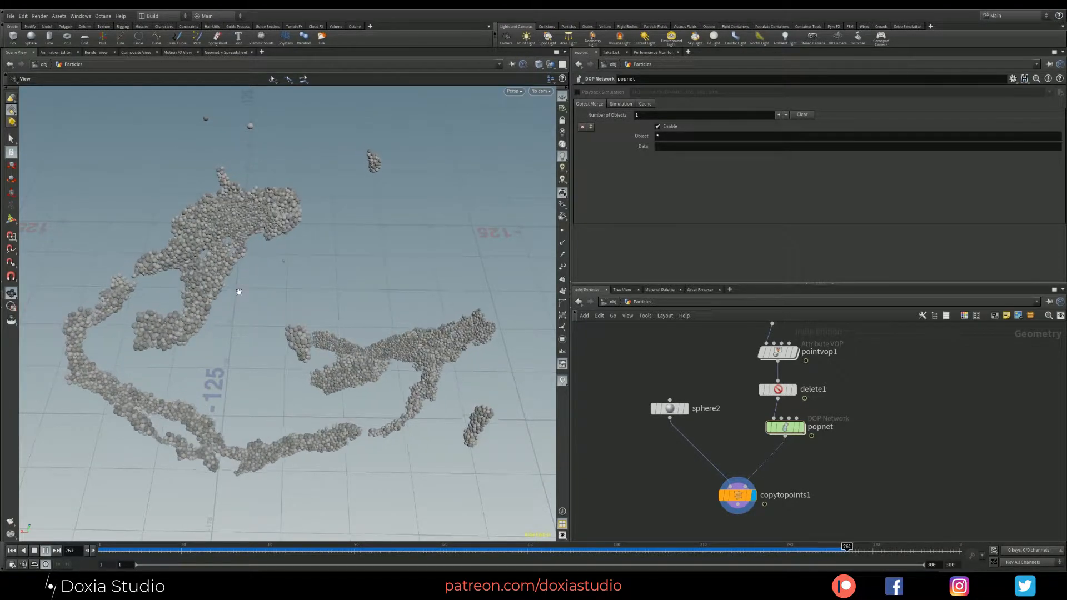
pyautogui.click(46, 550)
# Review the node chain from sphere1 down to copytopoints1 and the shape of the resulting particle strands
pyautogui.moveTo(718, 364); pyautogui.dragTo(702, 438, button='middle')
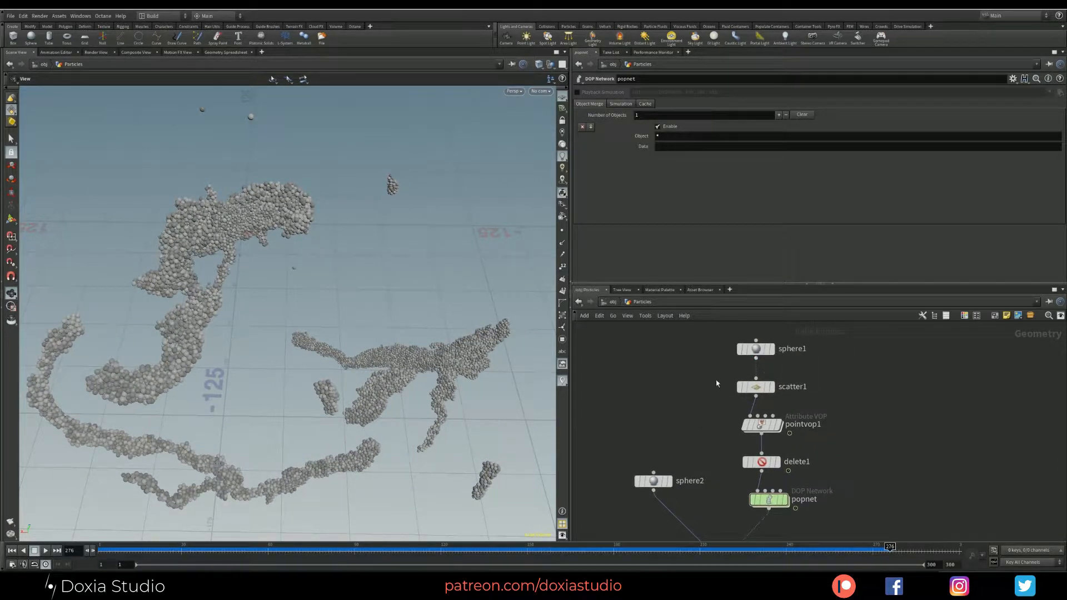
pyautogui.moveTo(770, 433)
pyautogui.moveTo(704, 427); pyautogui.dragTo(676, 359, button='middle')
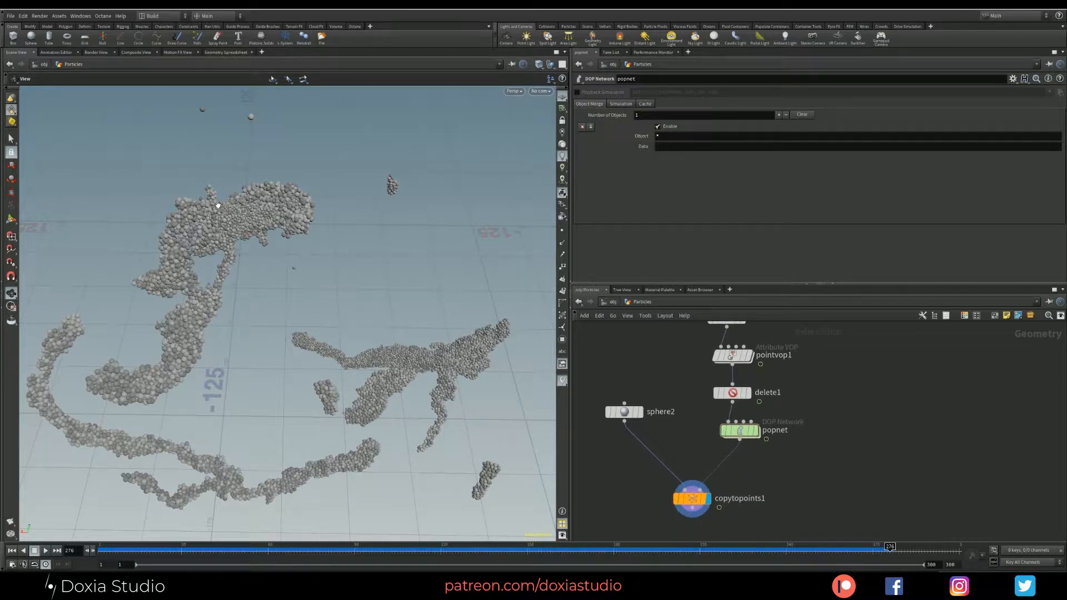
pyautogui.moveTo(671, 437); pyautogui.dragTo(666, 399, button='middle')
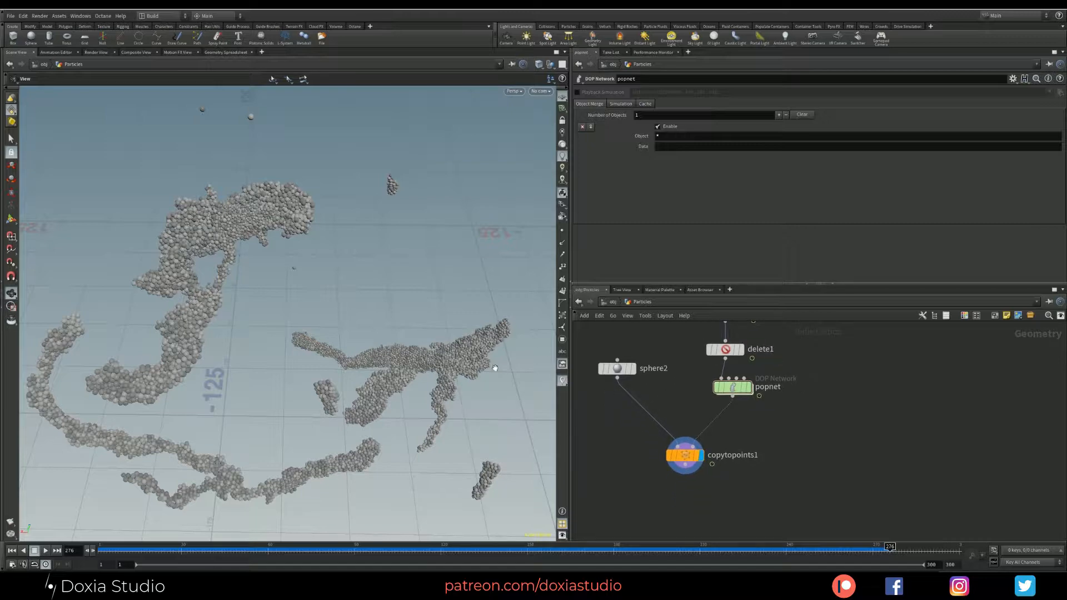
pyautogui.moveTo(179, 278)
pyautogui.mouseDown()
pyautogui.moveTo(174, 311)
pyautogui.moveTo(211, 300)
pyautogui.moveTo(194, 283)
pyautogui.mouseUp()
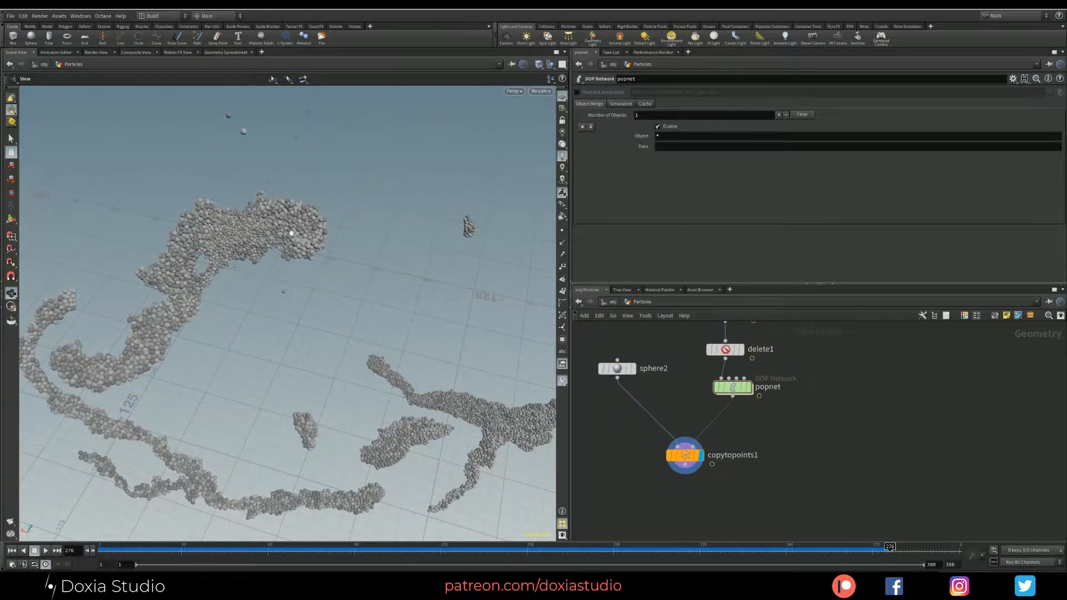
pyautogui.moveTo(376, 388); pyautogui.dragTo(352, 364, button='middle')
pyautogui.moveTo(681, 355); pyautogui.dragTo(649, 427, button='middle')
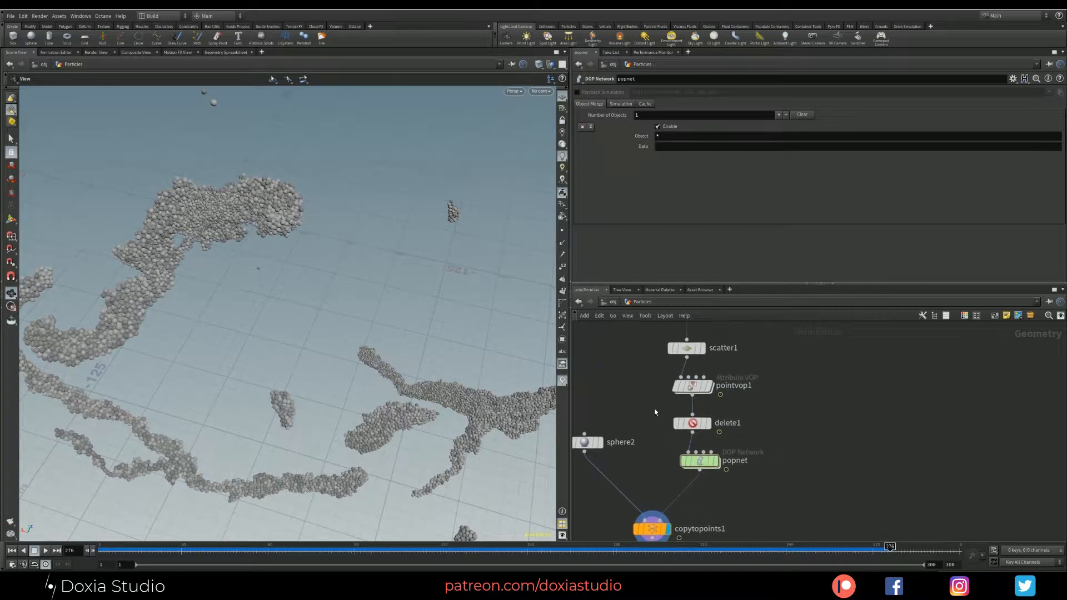
pyautogui.moveTo(635, 381); pyautogui.dragTo(643, 332, button='middle')
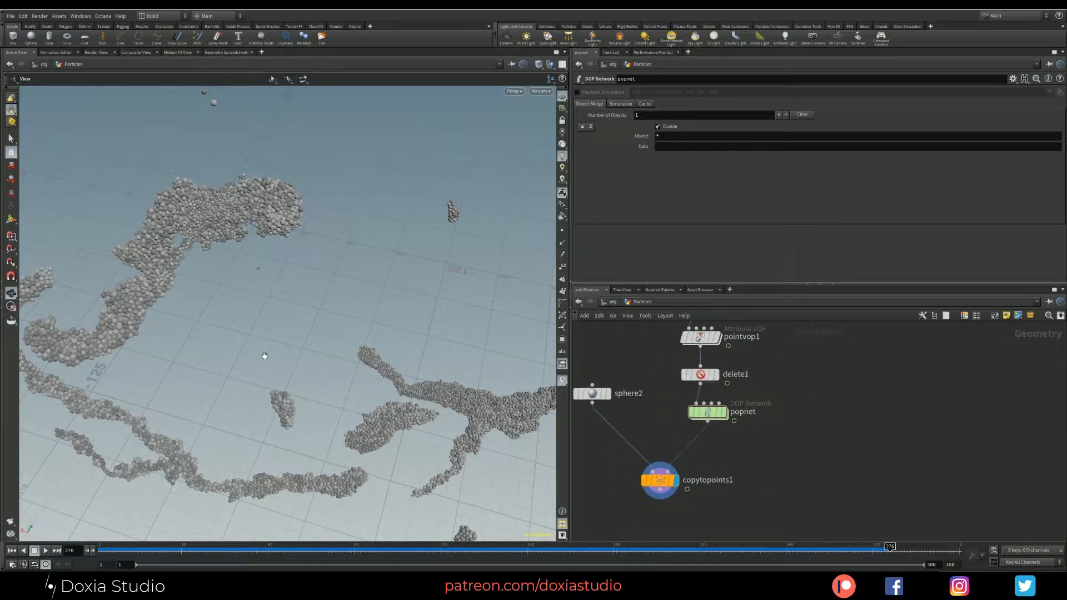
pyautogui.moveTo(245, 292); pyautogui.dragTo(257, 357)
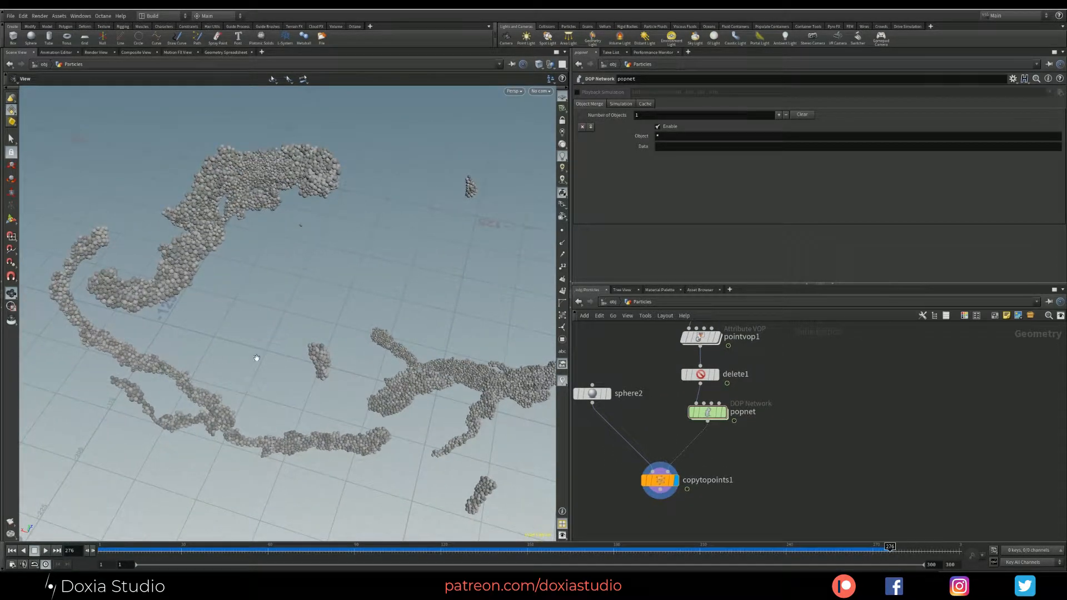
# Insert a Point VOP between popnet and copytopoints1 and name it Color_Vop
pyautogui.press('Tab')
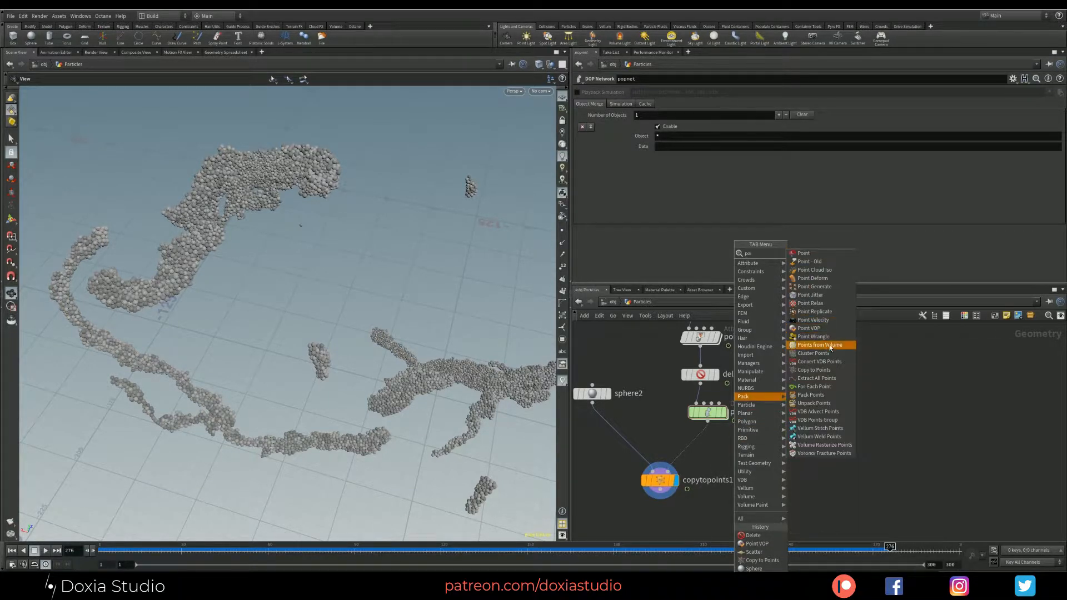
pyautogui.click(828, 330)
pyautogui.click(736, 448)
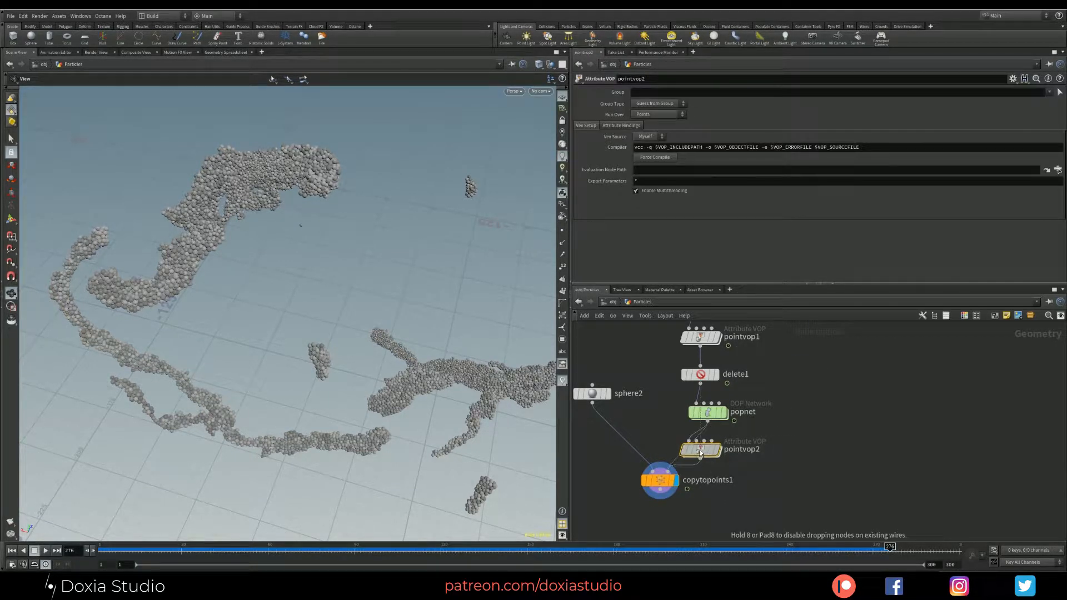
pyautogui.doubleClick(733, 451)
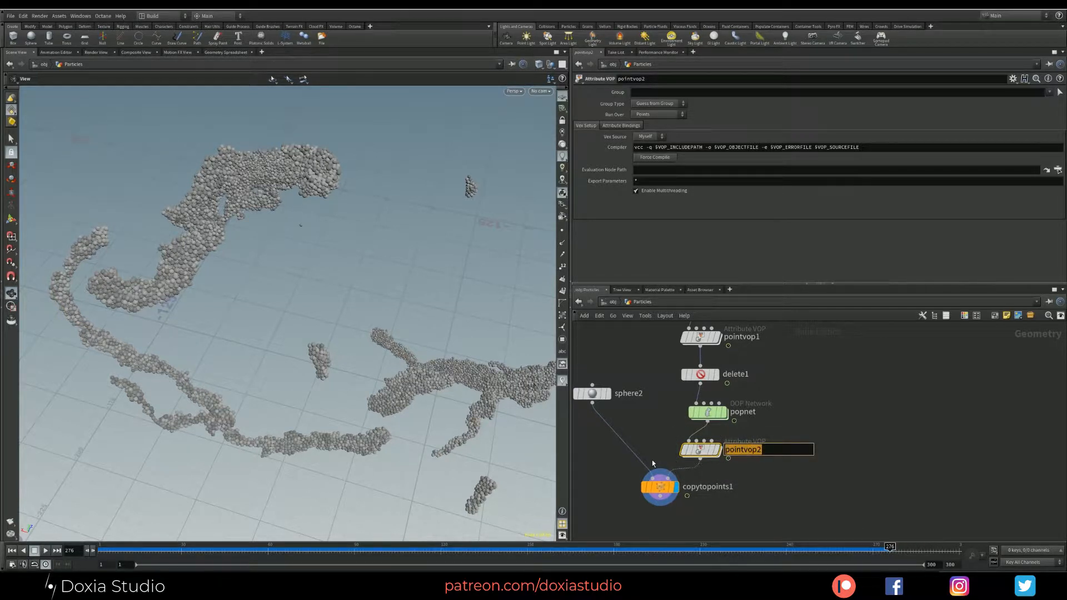
pyautogui.write('Color_Vop')
pyautogui.press('Return')
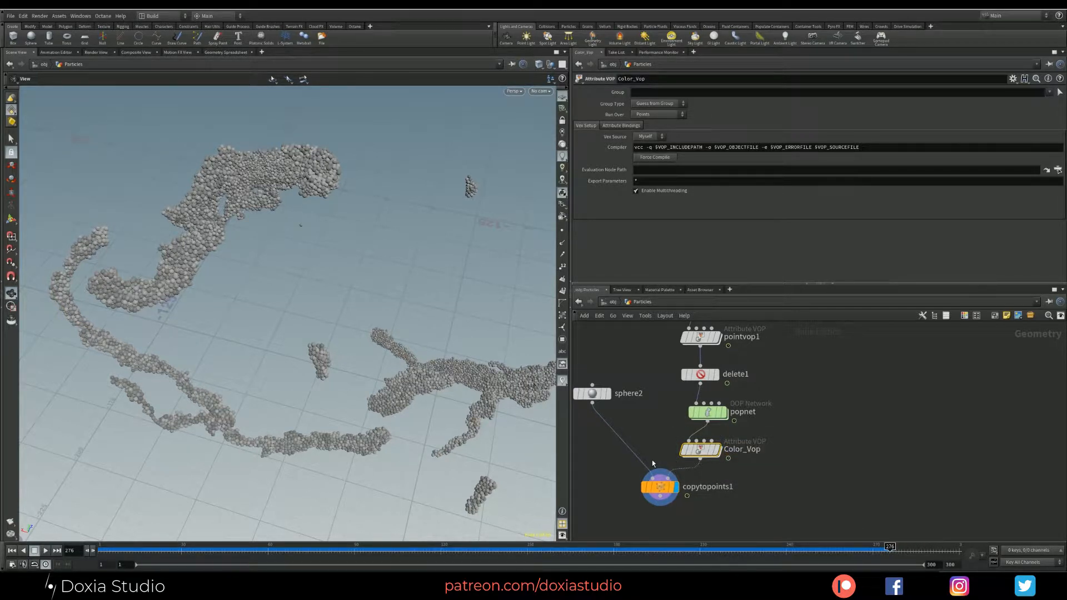
# Open the Color_Vop network and space its global parameters and output nodes further apart
pyautogui.doubleClick(700, 449)
pyautogui.moveTo(723, 392); pyautogui.dragTo(654, 361)
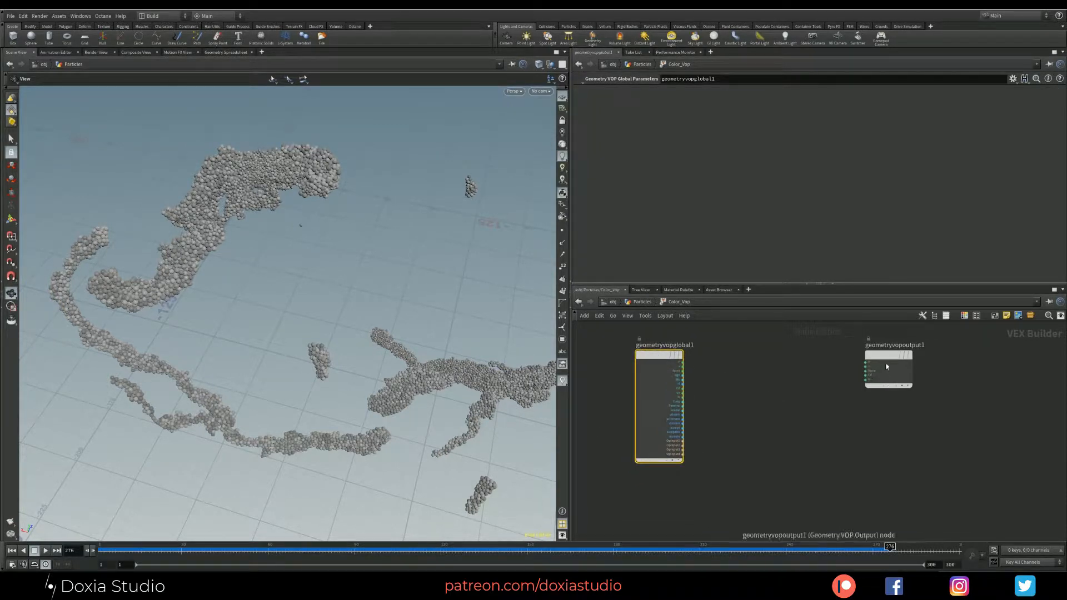
pyautogui.moveTo(886, 363); pyautogui.dragTo(906, 364)
pyautogui.scroll(3, 750, 382)
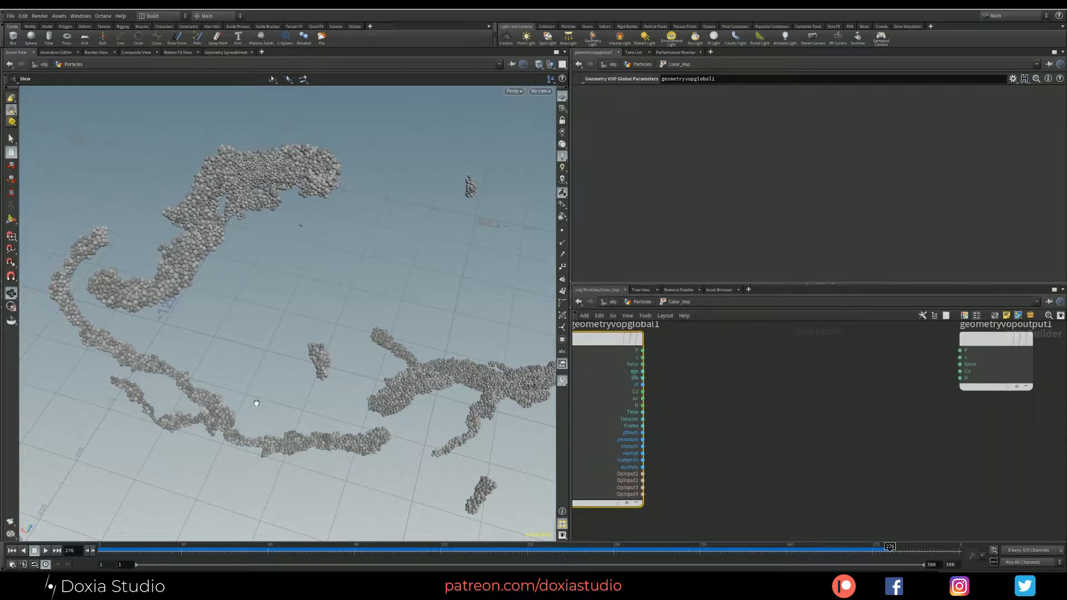
pyautogui.click(642, 358)
pyautogui.press('Tab')
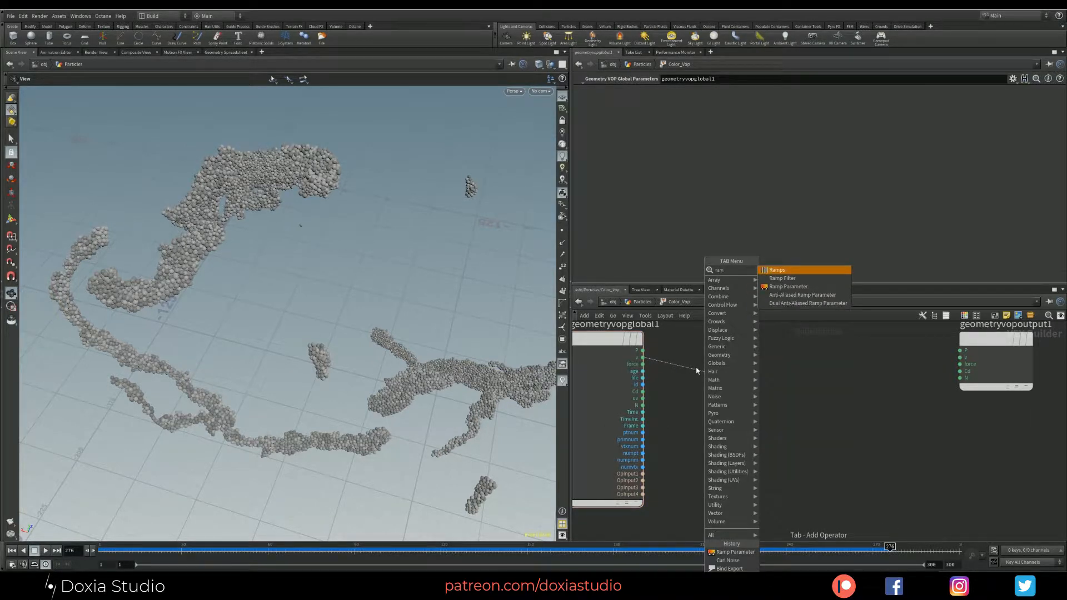
pyautogui.press('Escape')
# Add a Fit Range node between the global parameters and output nodes of Color_Vop
pyautogui.press('Tab')
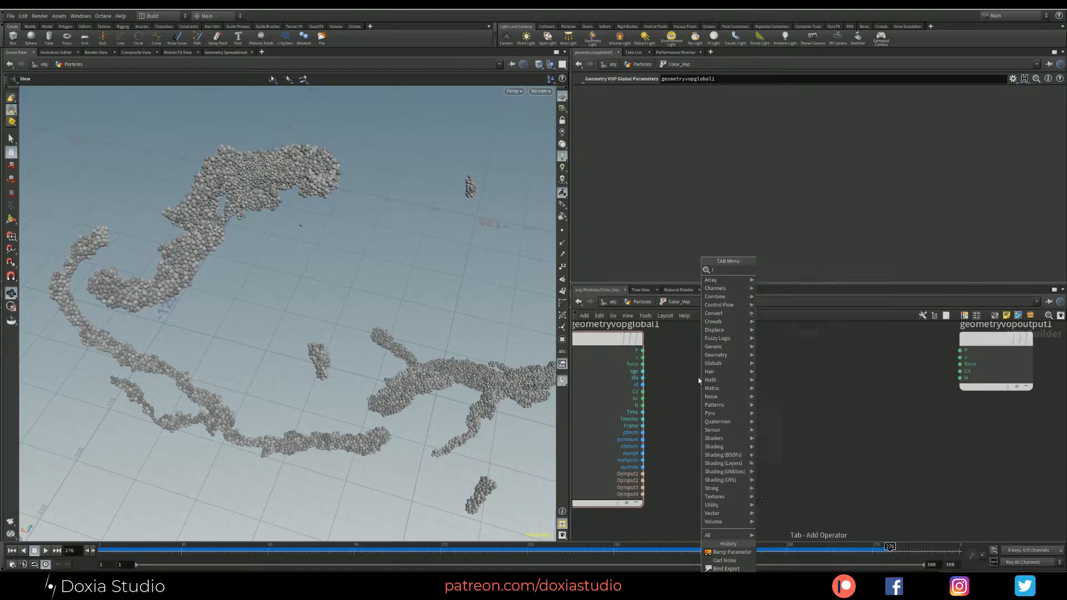
pyautogui.write('fit')
pyautogui.click(776, 270)
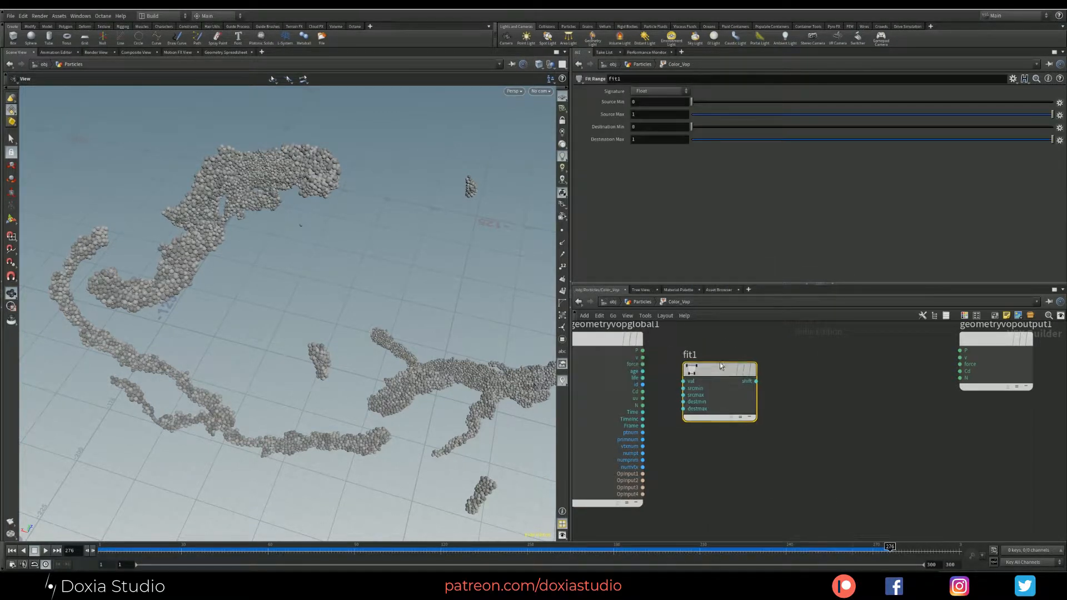
# Wire the velocity output v into fit1's value input and place a Ramp Parameter node between fit1 and the output node
pyautogui.click(732, 382)
pyautogui.click(691, 371)
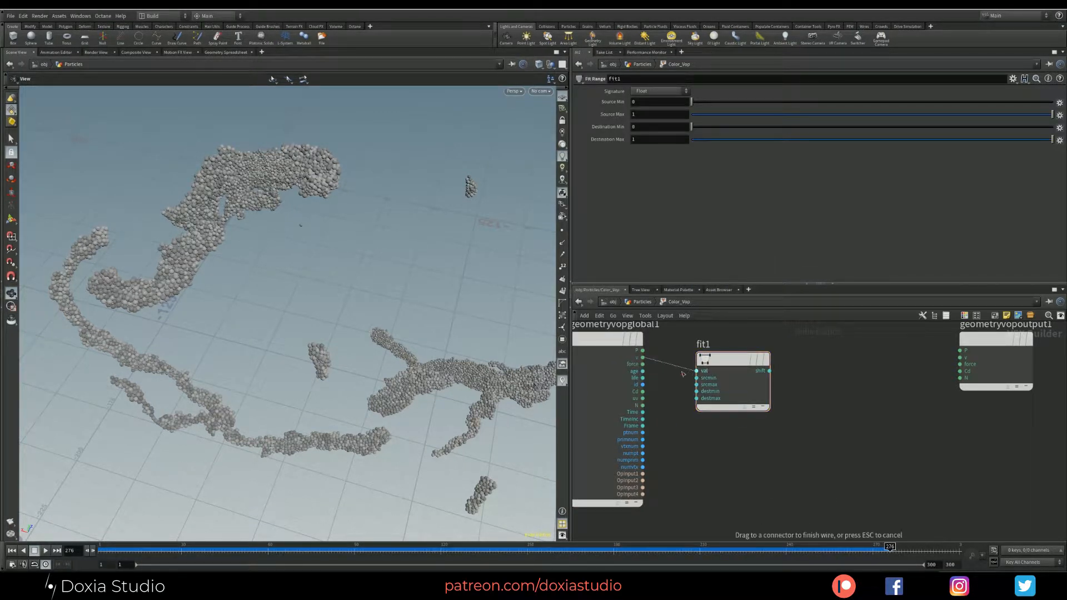
pyautogui.press('Tab')
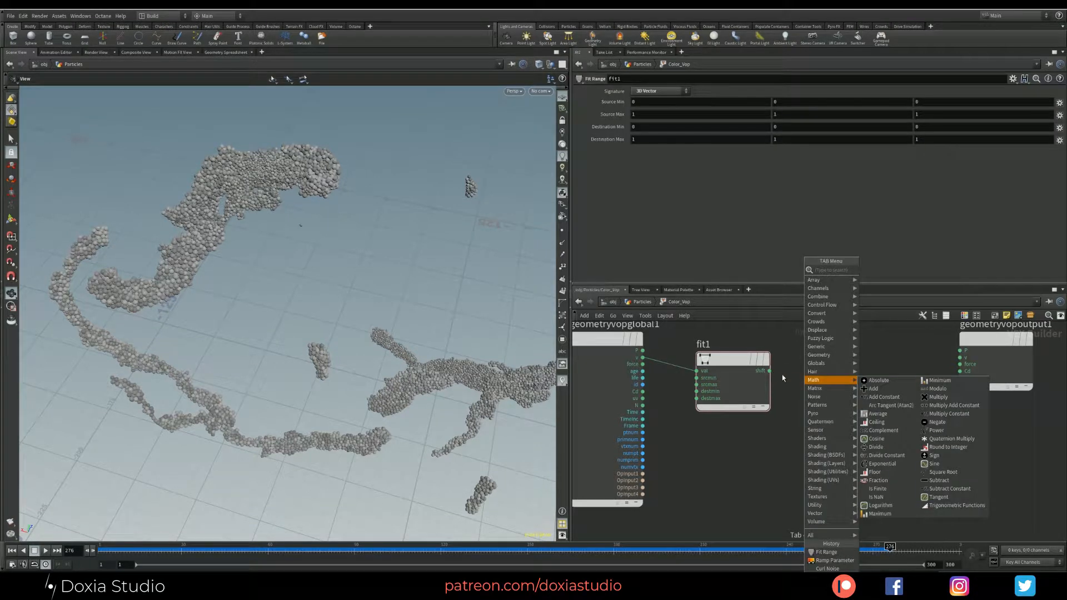
pyautogui.write('ramp')
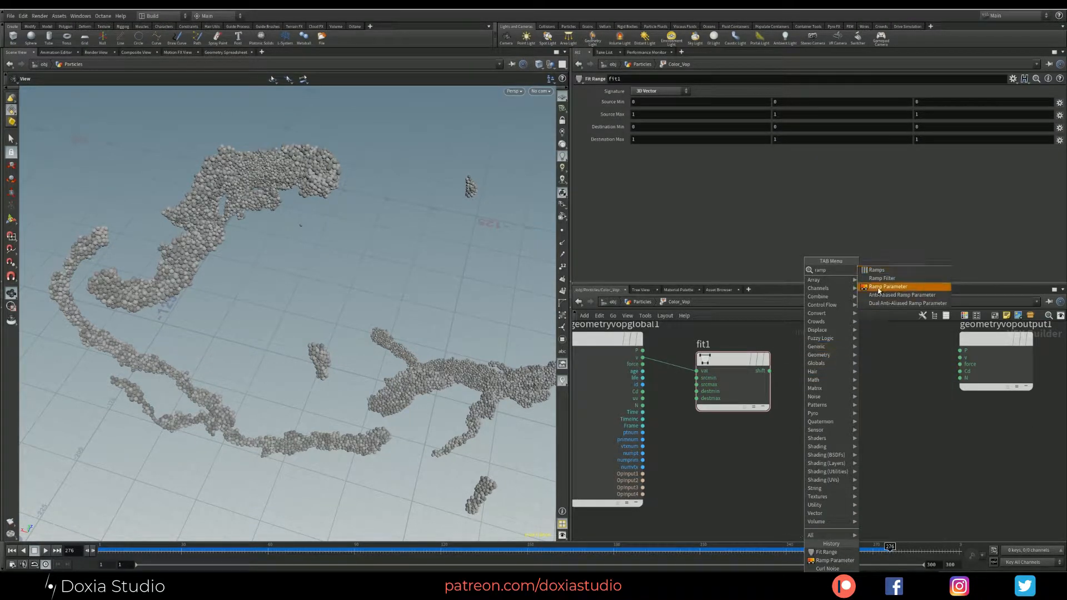
pyautogui.click(879, 289)
pyautogui.click(855, 385)
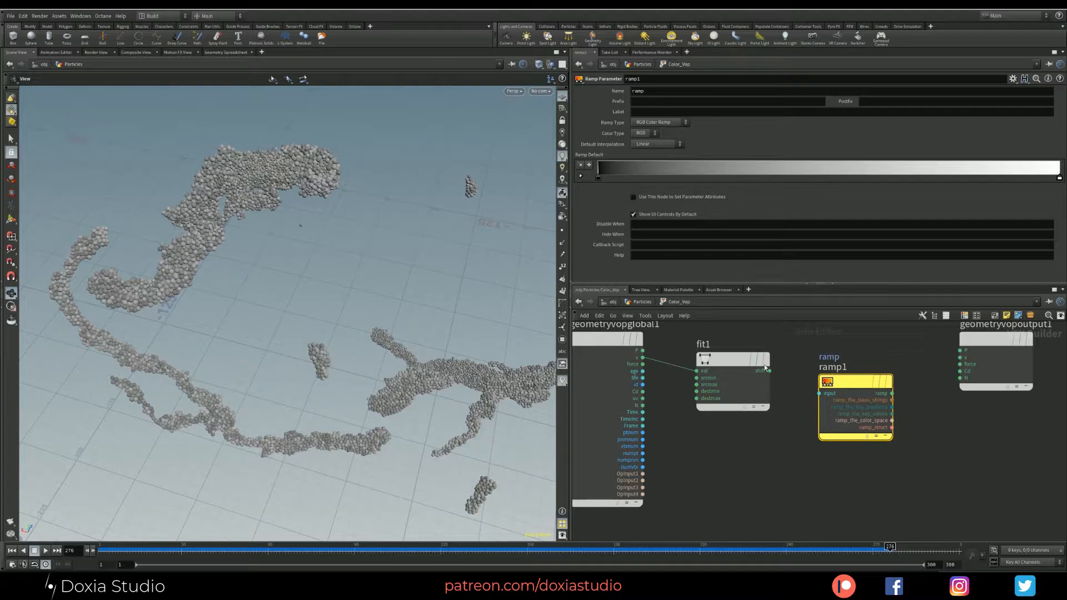
pyautogui.moveTo(869, 378); pyautogui.dragTo(874, 363)
# Connect the ramp1 output to Cd on the output node and fit1's result to the ramp1 input
pyautogui.click(896, 378)
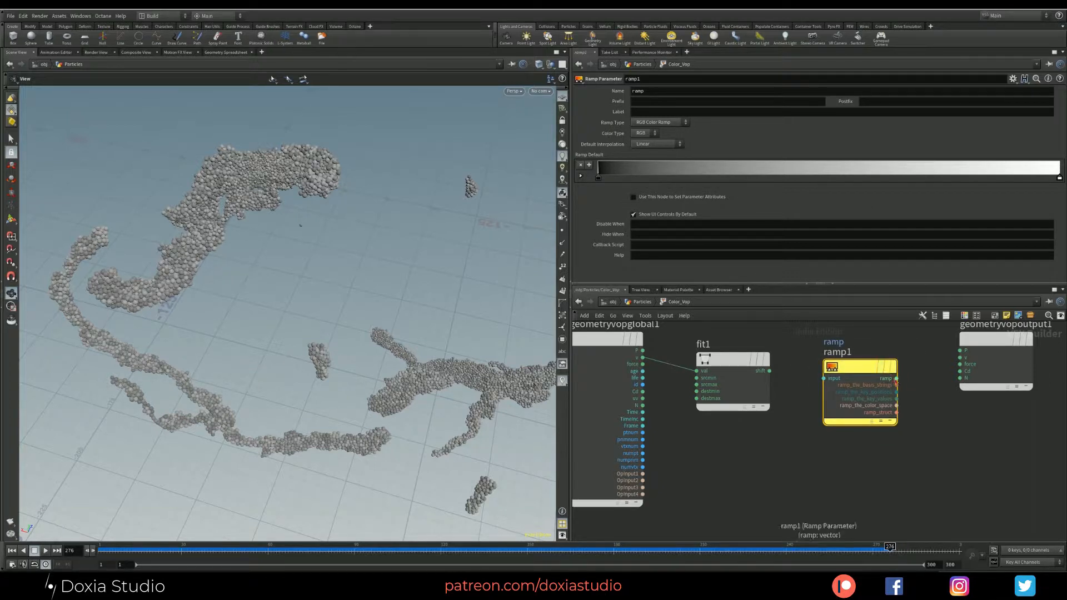
pyautogui.click(959, 371)
pyautogui.click(823, 378)
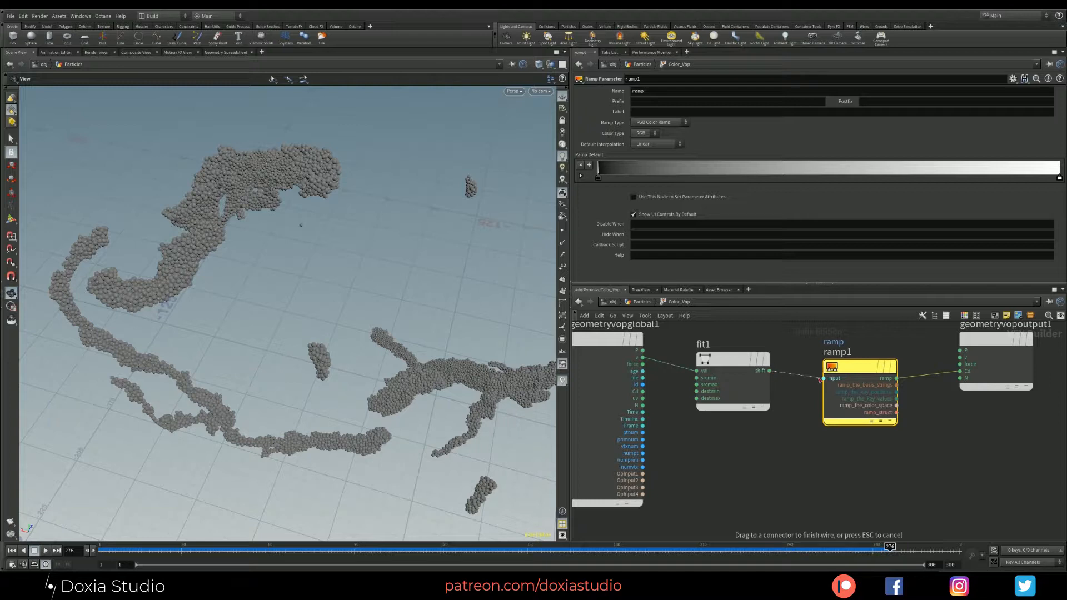
pyautogui.click(769, 371)
# Create input parameters for the unconnected inputs of fit1
pyautogui.moveTo(725, 365)
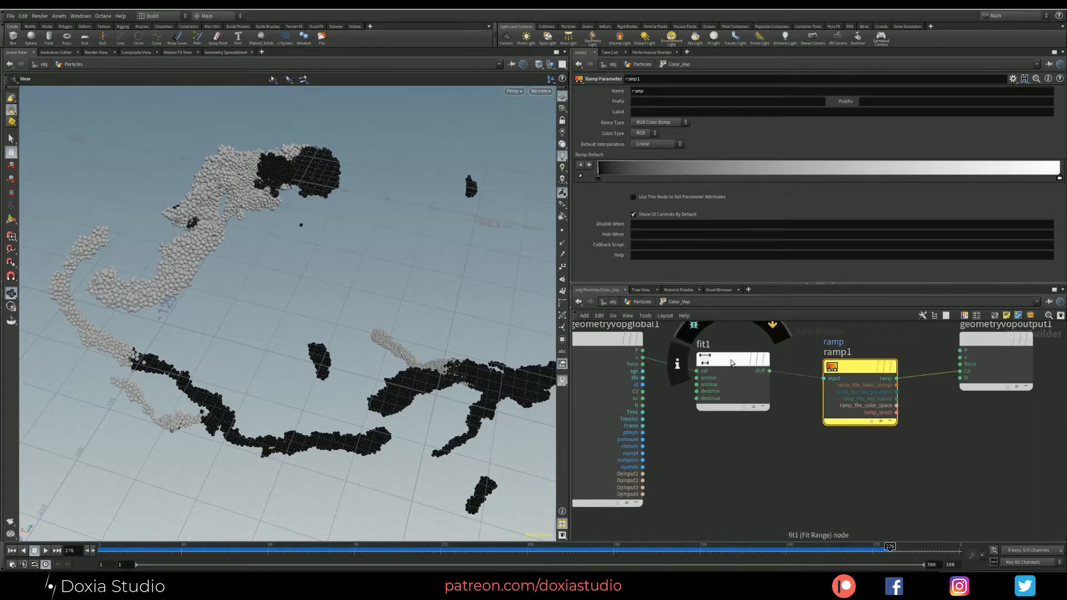
pyautogui.rightClick(732, 363)
pyautogui.moveTo(778, 395)
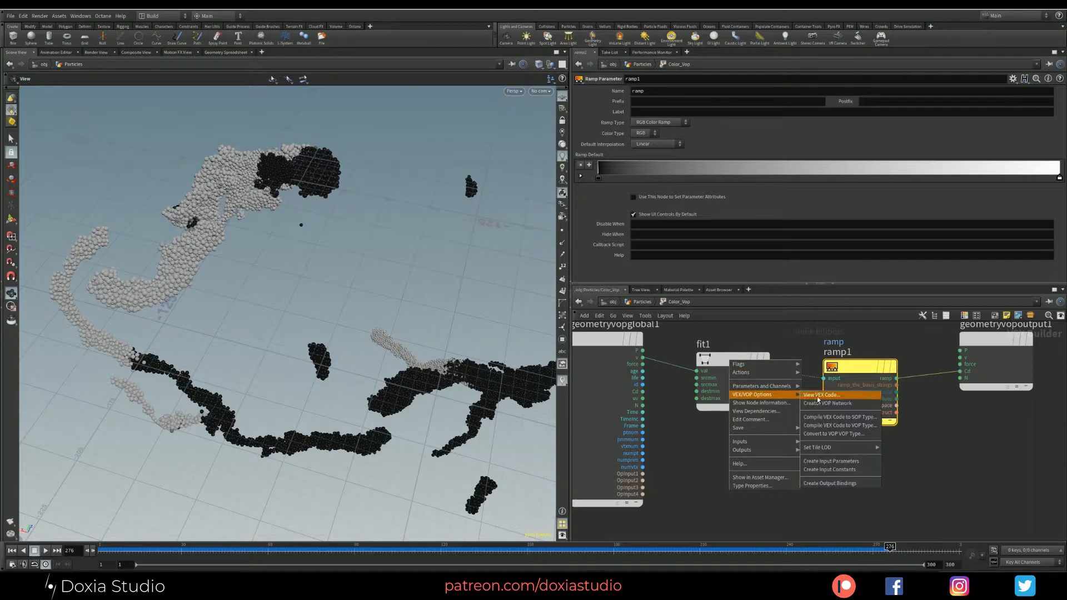
pyautogui.click(831, 461)
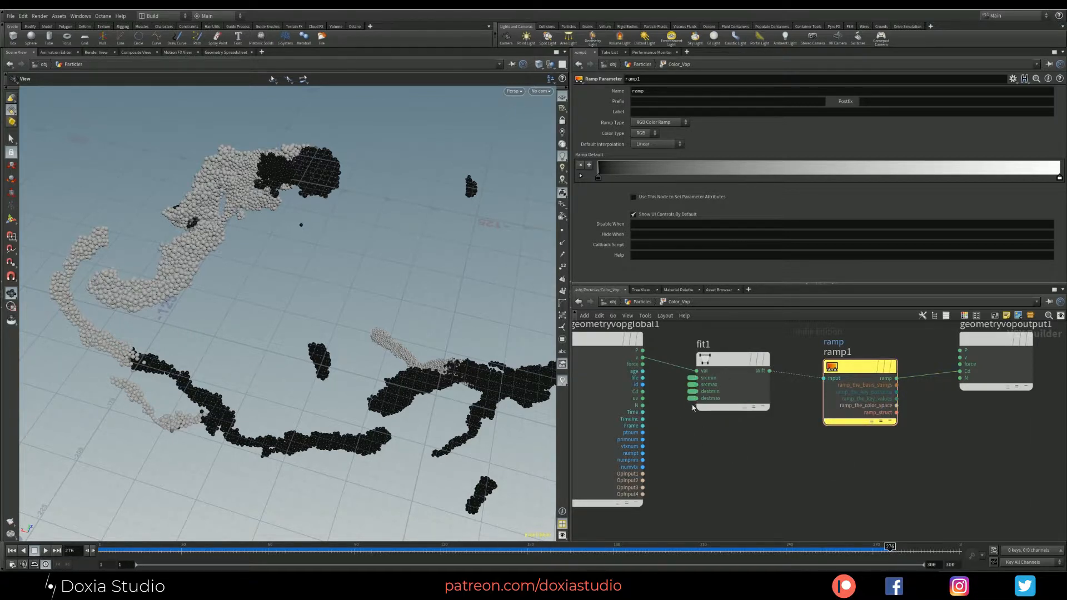
# Delete the destmin and destmax input parameters from fit1, keeping only srcmin and srcmax
pyautogui.click(692, 398)
pyautogui.press('Delete')
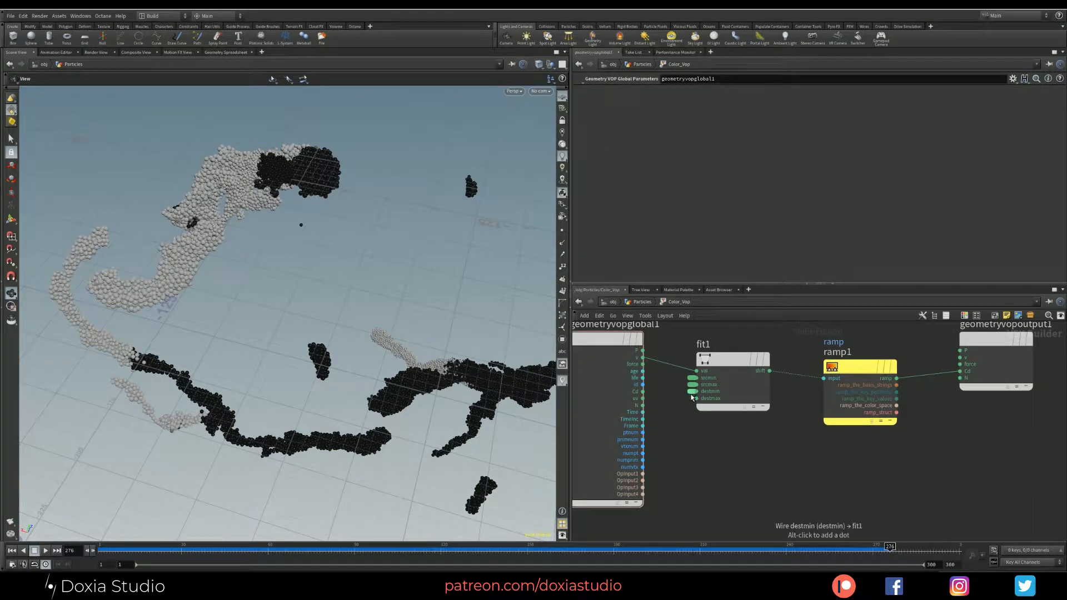
pyautogui.click(691, 391)
pyautogui.press('Delete')
pyautogui.click(732, 360)
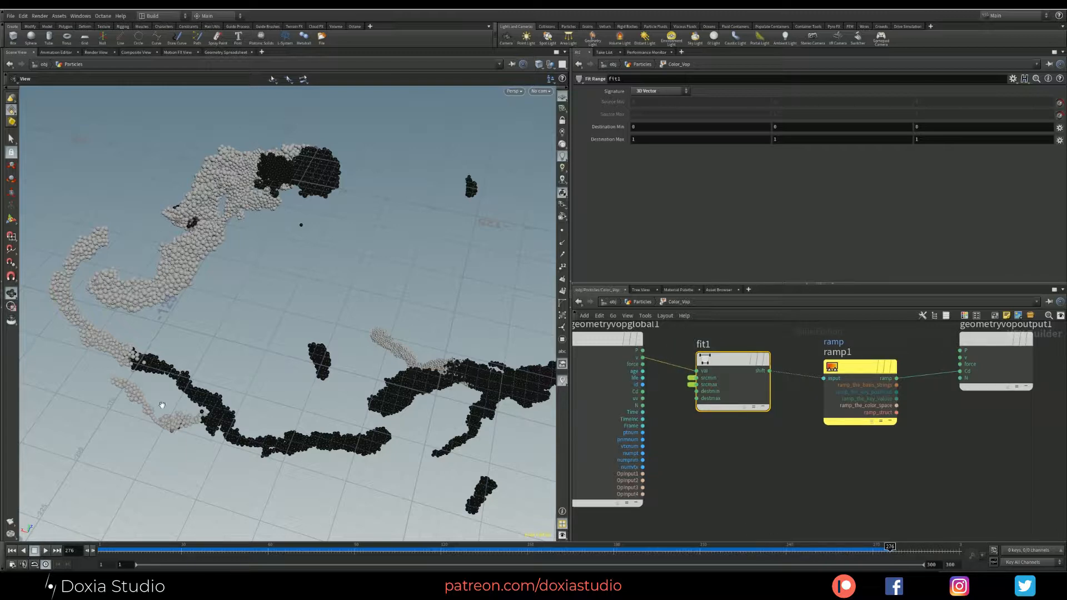
pyautogui.click(719, 459)
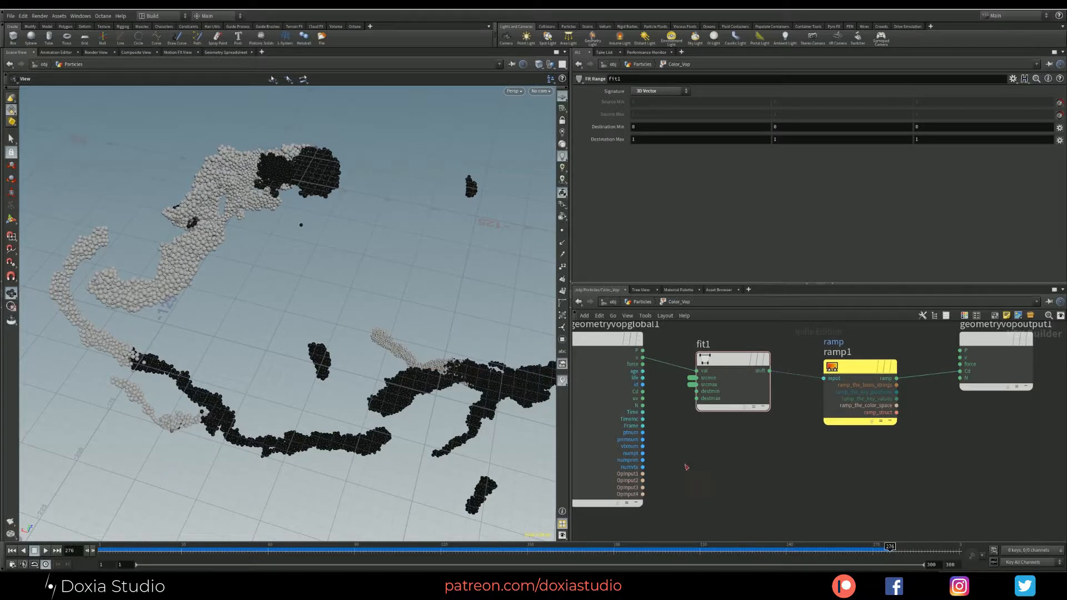
# Return to the Particles network and examine Color_Vop's point velocities in the Geometry Spreadsheet, sorted by v[y] and v[x]
pyautogui.press('u')
pyautogui.click(238, 52)
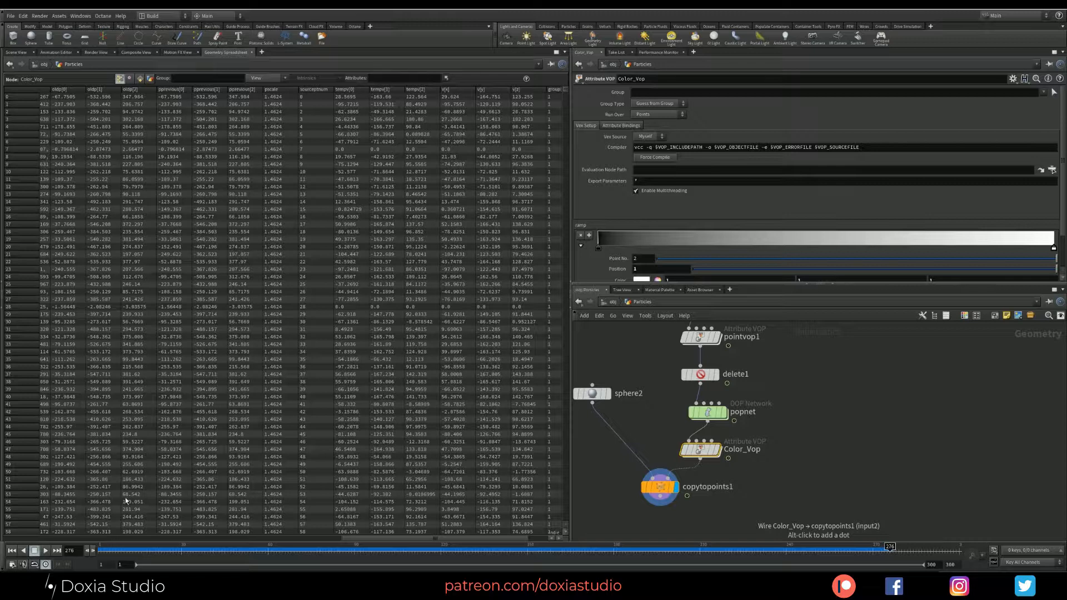
pyautogui.moveTo(382, 543); pyautogui.dragTo(411, 539)
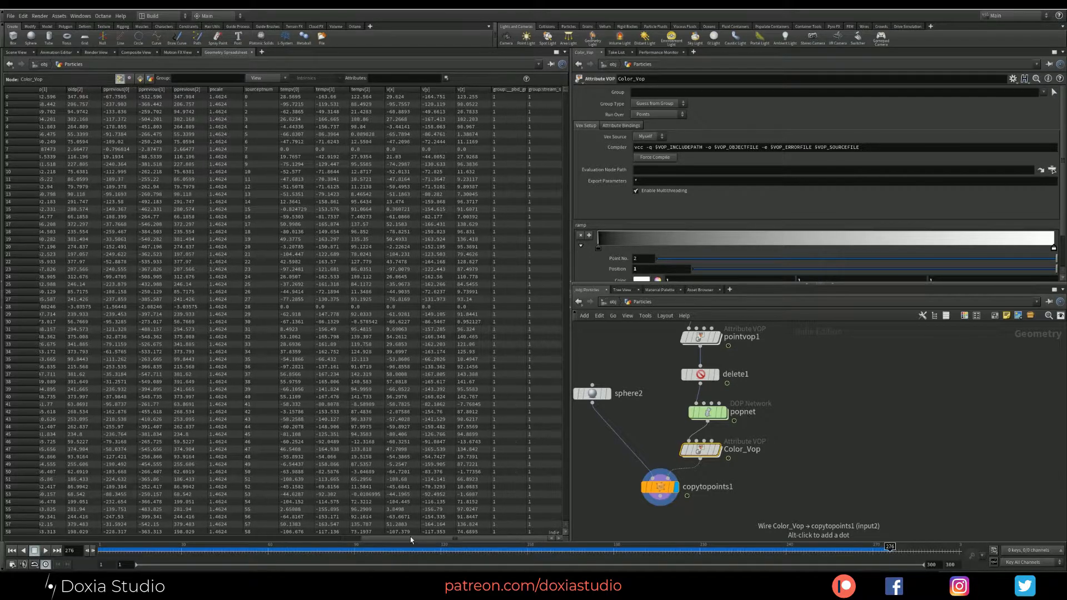
pyautogui.click(440, 91)
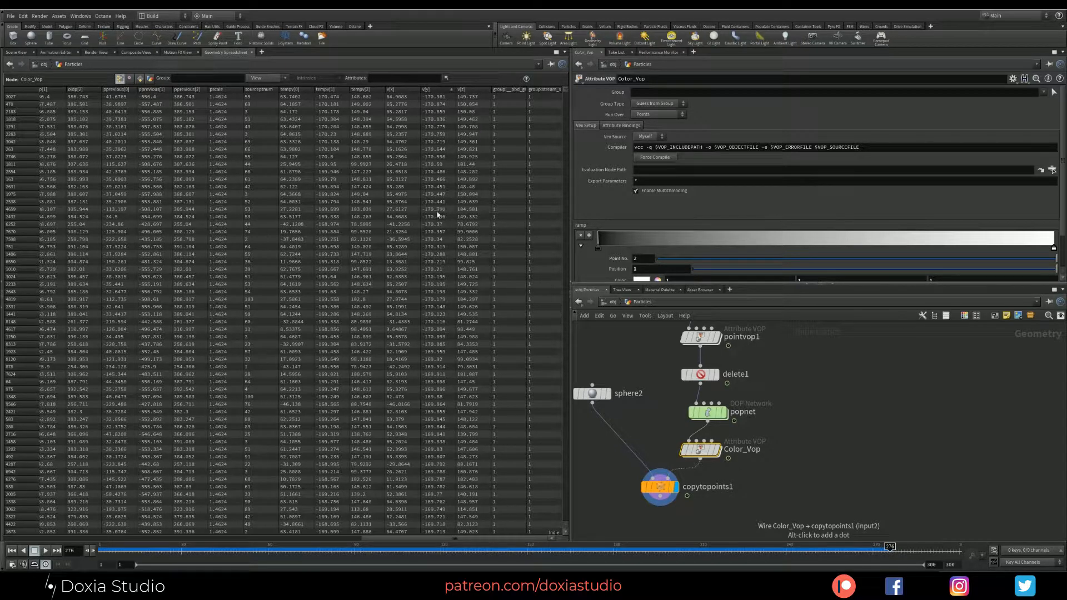
pyautogui.click(402, 91)
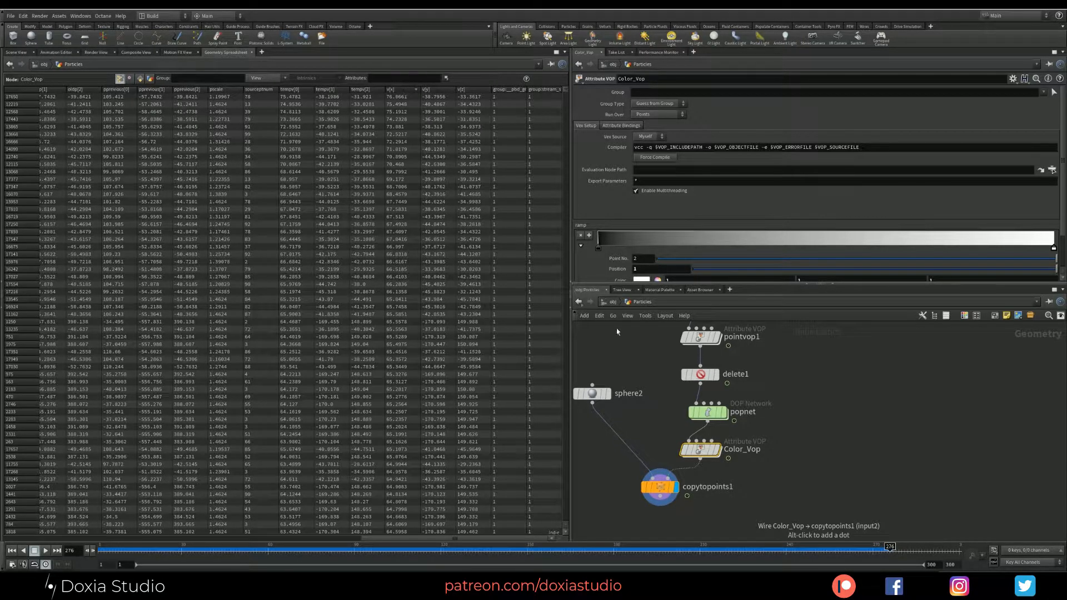
# Return to the scene view and set all three maximum source range values of Color_Vop to 170
pyautogui.click(22, 53)
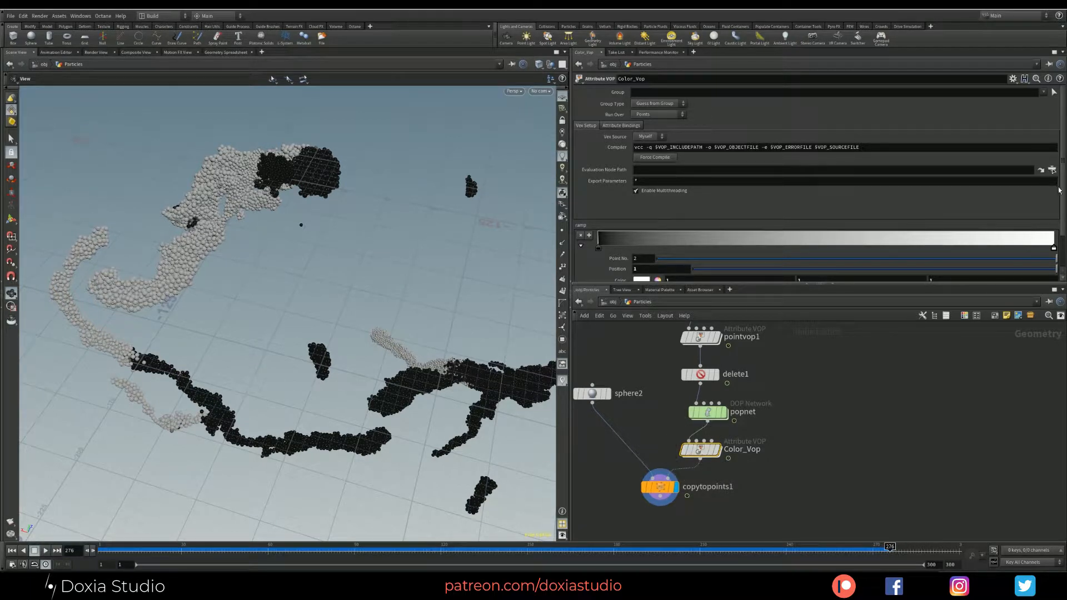
pyautogui.moveTo(1059, 190); pyautogui.dragTo(1057, 233)
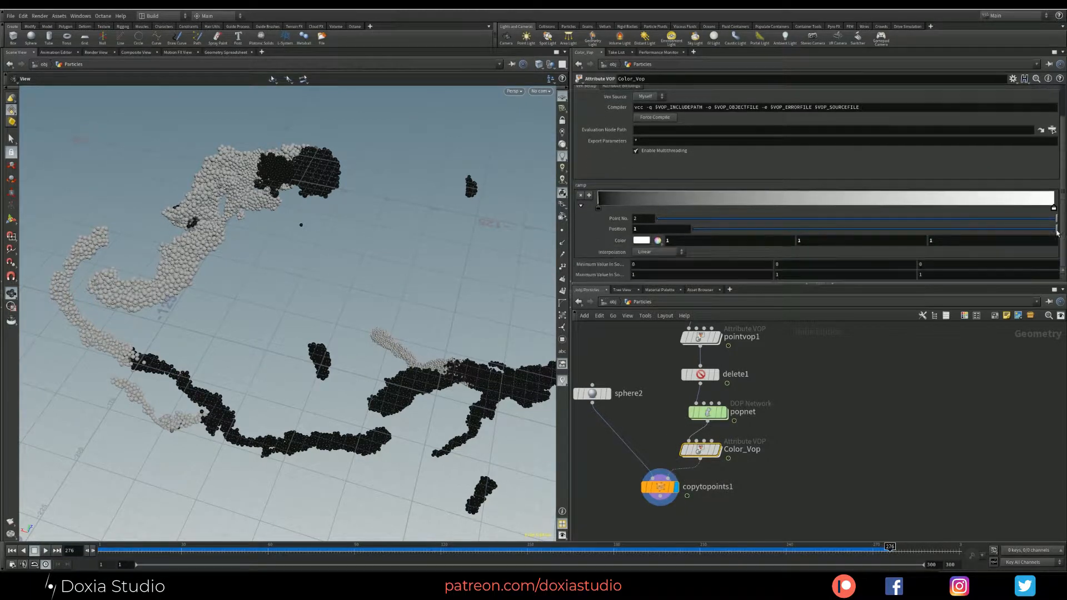
pyautogui.click(644, 275)
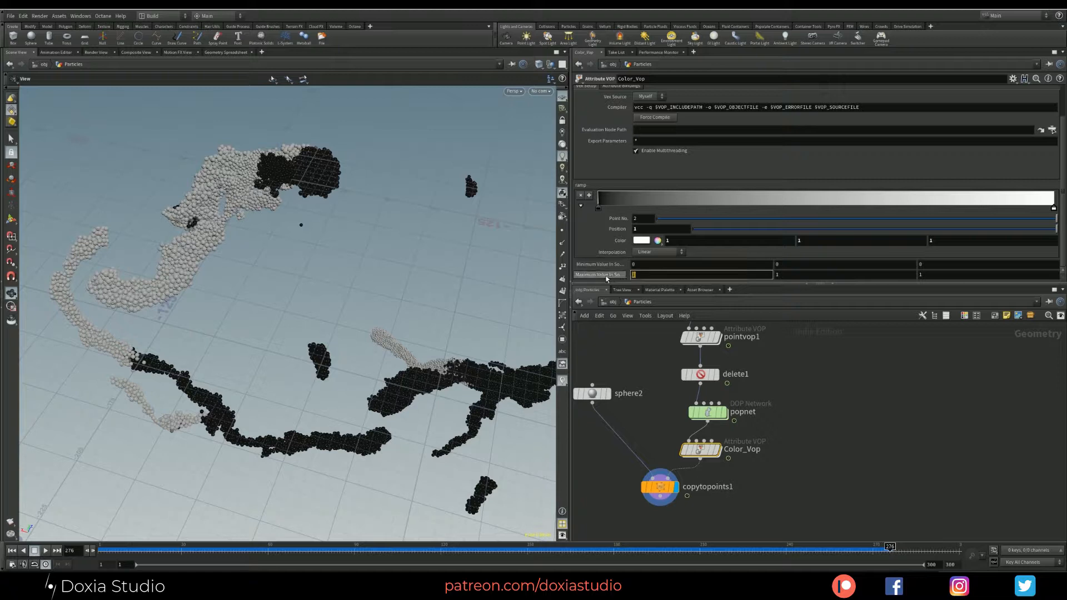
pyautogui.press('Tab')
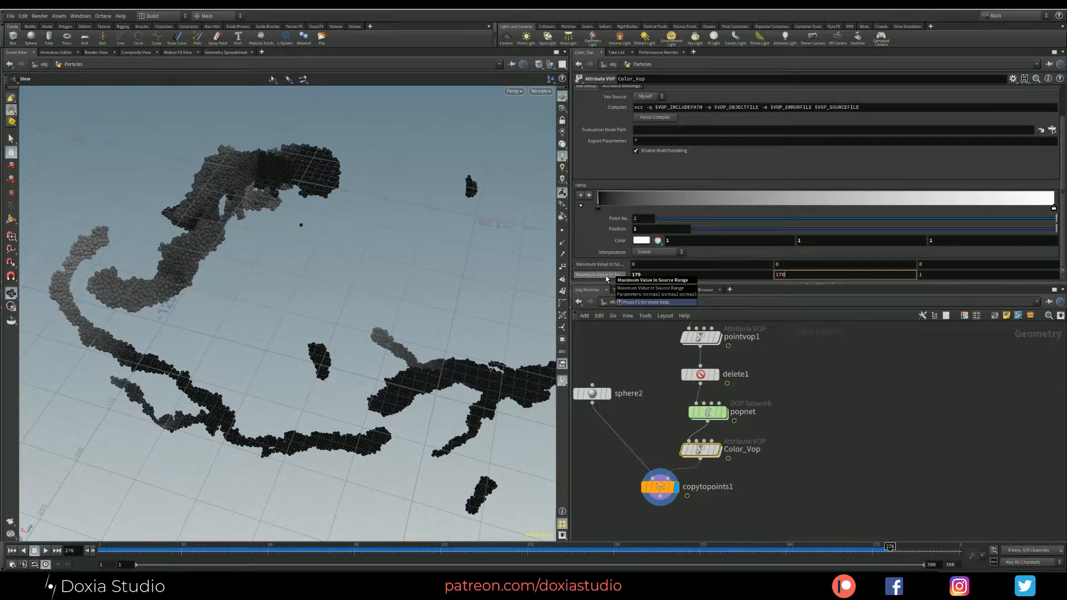
pyautogui.press('Tab')
pyautogui.write('170')
pyautogui.press('Return')
# Go to frame 213 and set Color_Vop's minimum source range values to -10, -10 and -100
pyautogui.moveTo(134, 548); pyautogui.dragTo(709, 529)
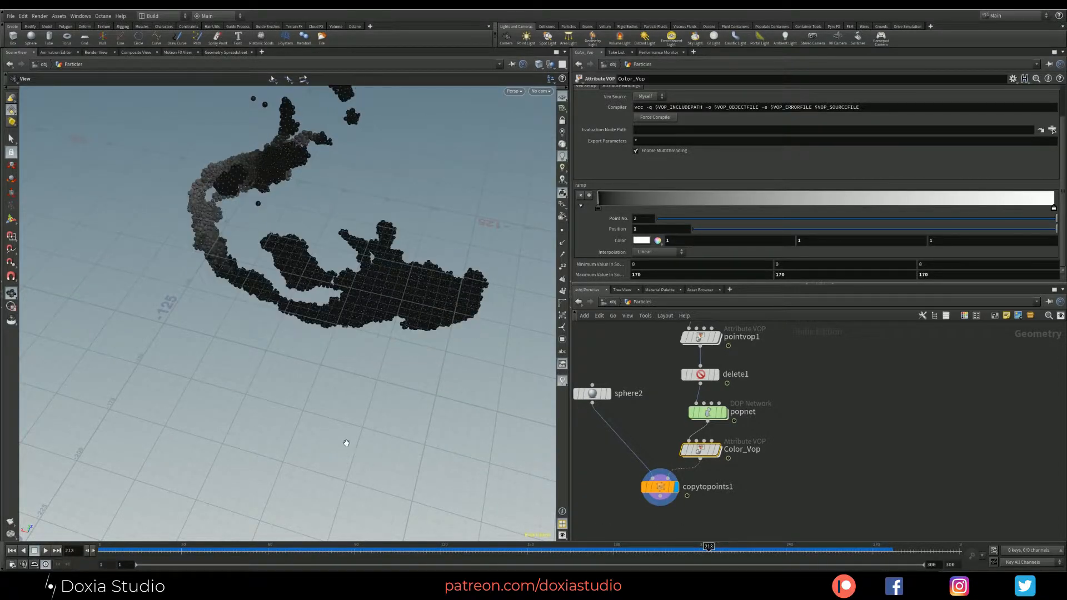
pyautogui.moveTo(345, 440); pyautogui.dragTo(356, 380)
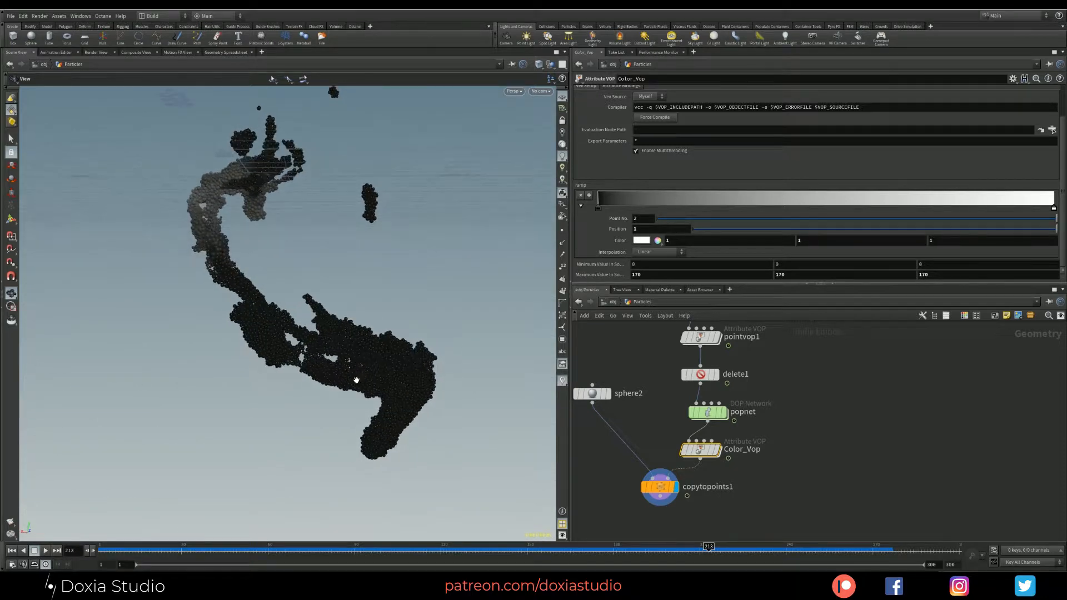
pyautogui.click(649, 263)
pyautogui.write('-10')
pyautogui.press('Tab')
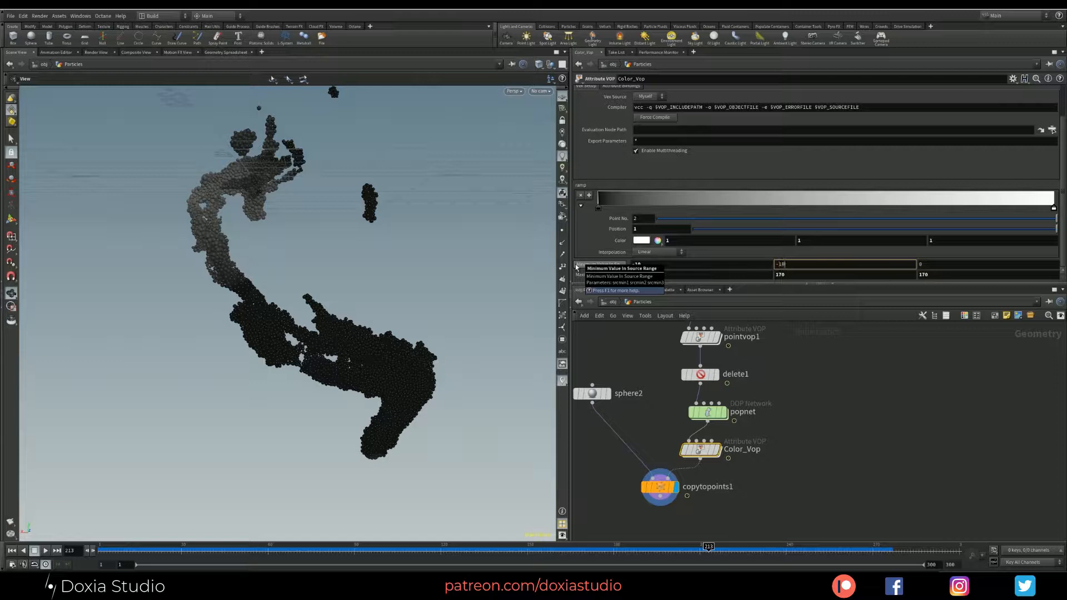
pyautogui.press('Tab')
pyautogui.write('-10')
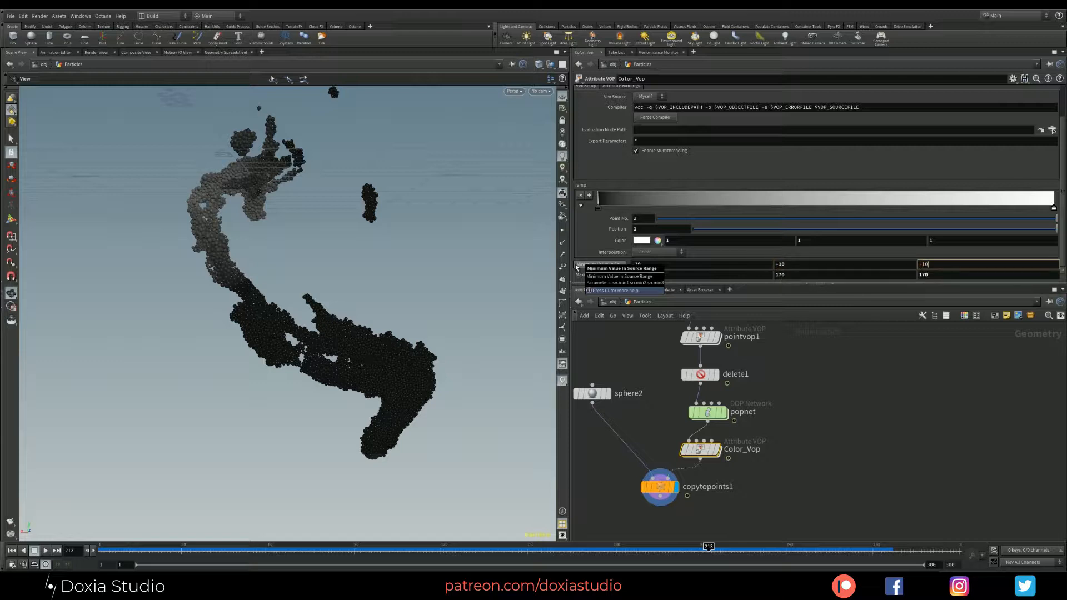
pyautogui.write('0')
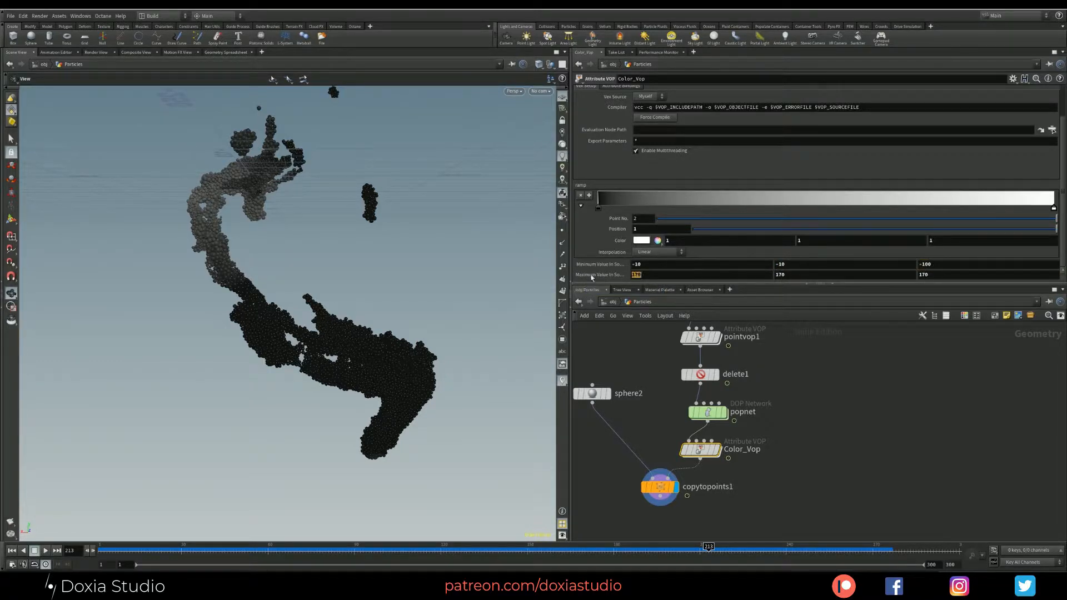
# Set all three maximum source range values of Color_Vop to 100
pyautogui.moveTo(591, 277); pyautogui.dragTo(560, 265)
pyautogui.write('100')
pyautogui.press('Tab')
pyautogui.write('100')
pyautogui.press('Tab')
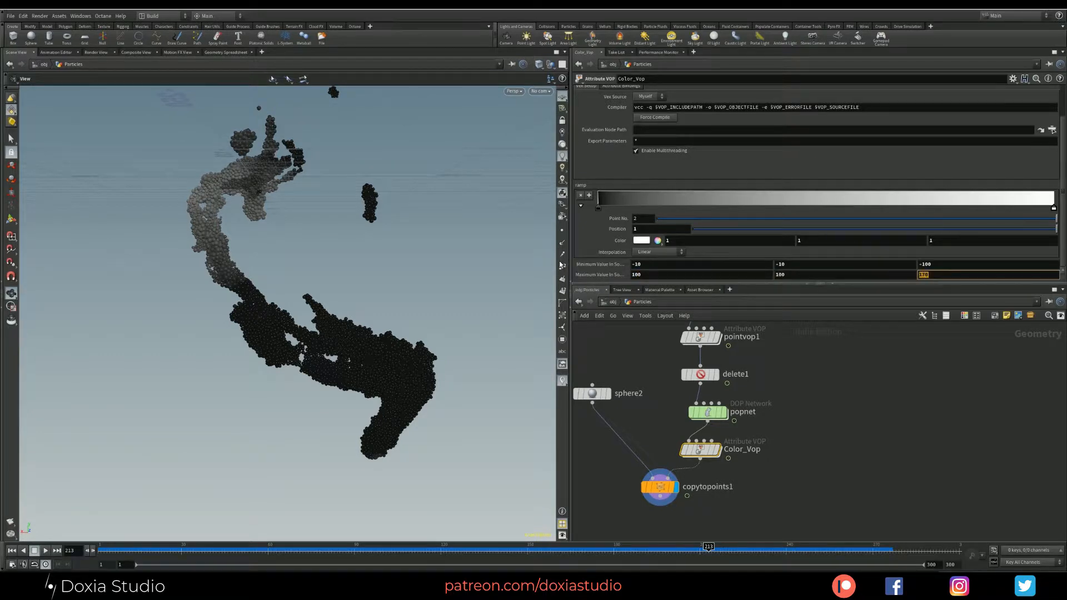
pyautogui.press('Return')
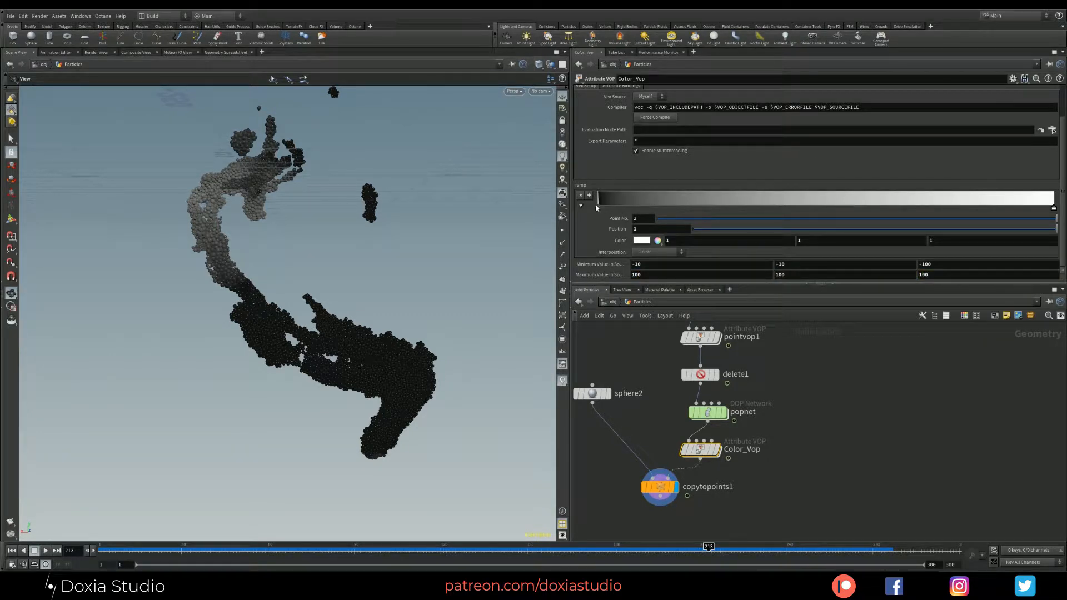
# Shift the ramp's black key about a third along and add a lime green key (0.45, 0.9, 0) near the start
pyautogui.moveTo(597, 209); pyautogui.dragTo(757, 209)
pyautogui.click(614, 208)
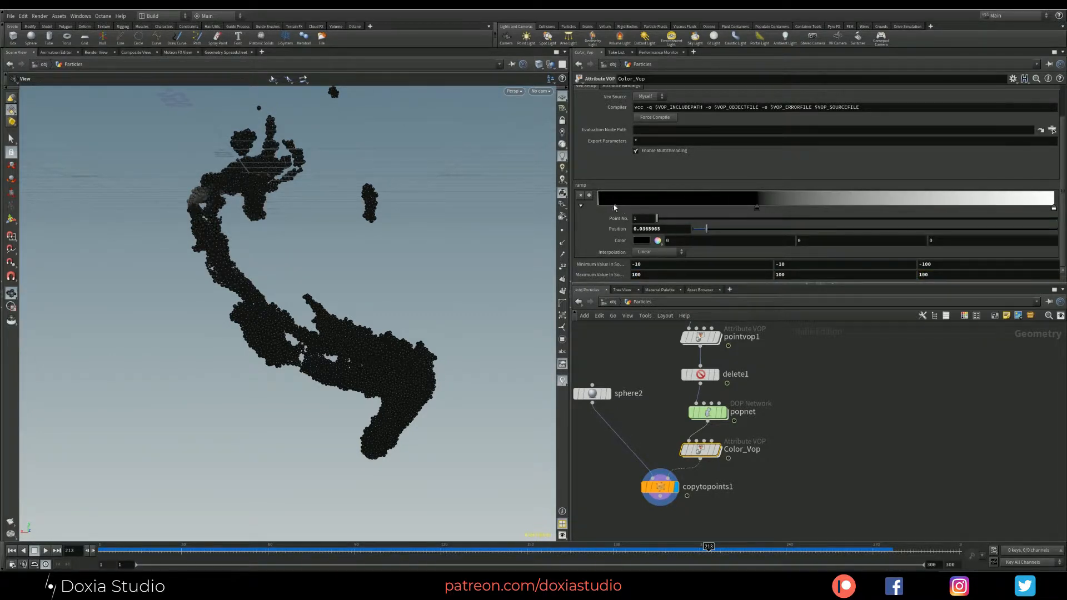
pyautogui.doubleClick(614, 209)
pyautogui.click(622, 152)
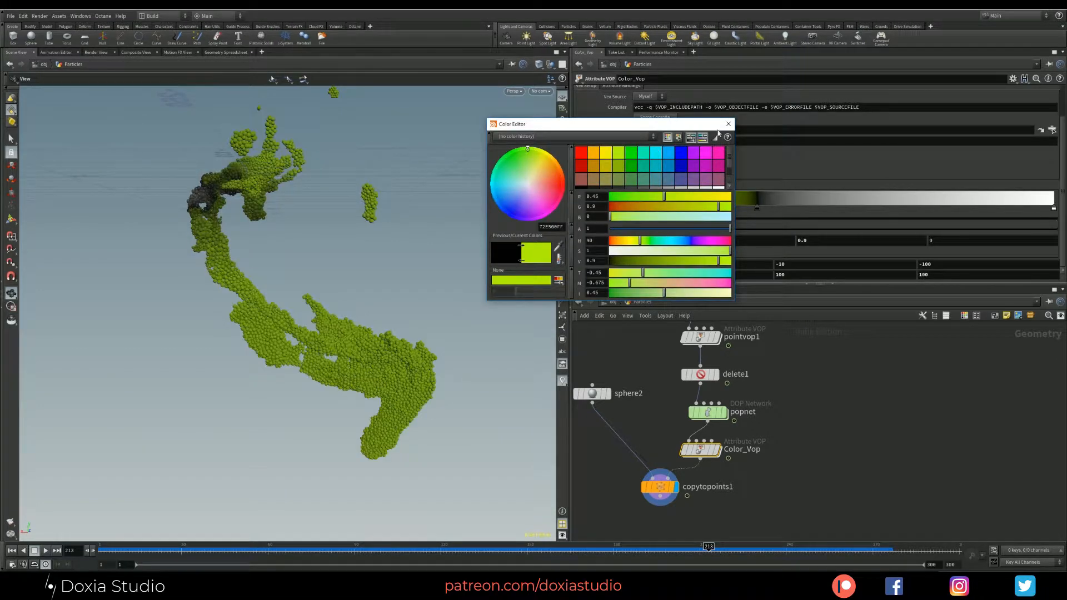
pyautogui.click(721, 128)
pyautogui.moveTo(371, 301); pyautogui.dragTo(457, 279)
pyautogui.moveTo(335, 317); pyautogui.dragTo(310, 245)
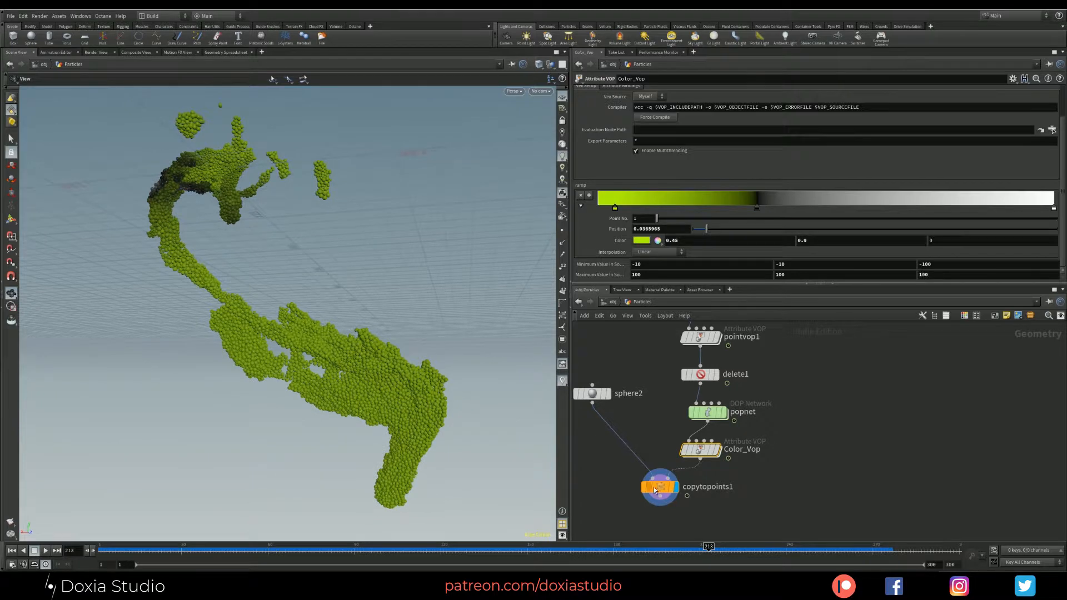
# Open the Color_Vop network, delete fit1 and remove the remaining wire from velocity to ramp1
pyautogui.doubleClick(704, 454)
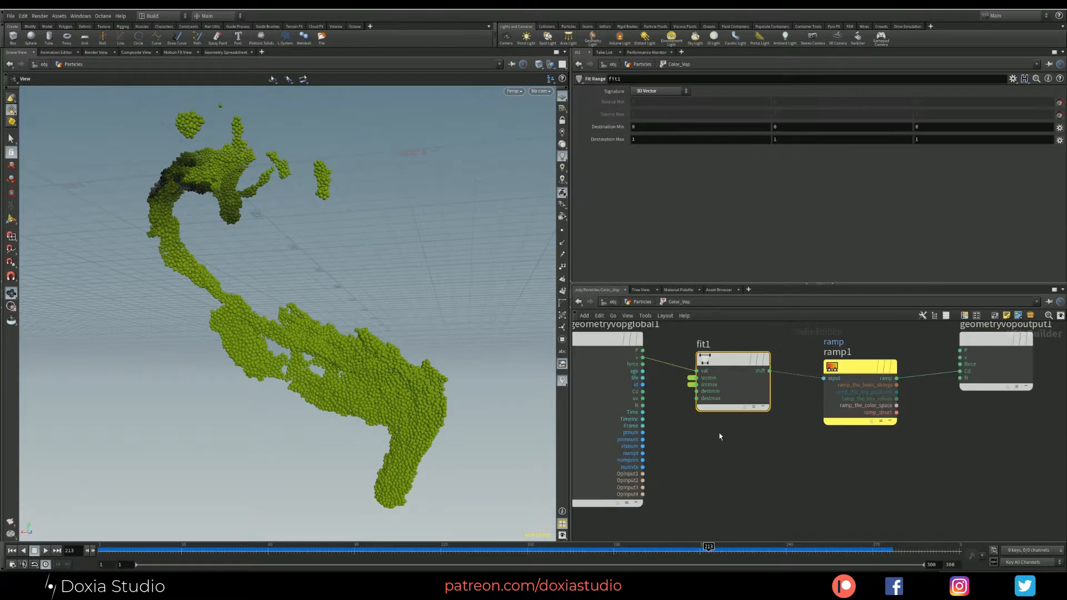
pyautogui.press('Delete')
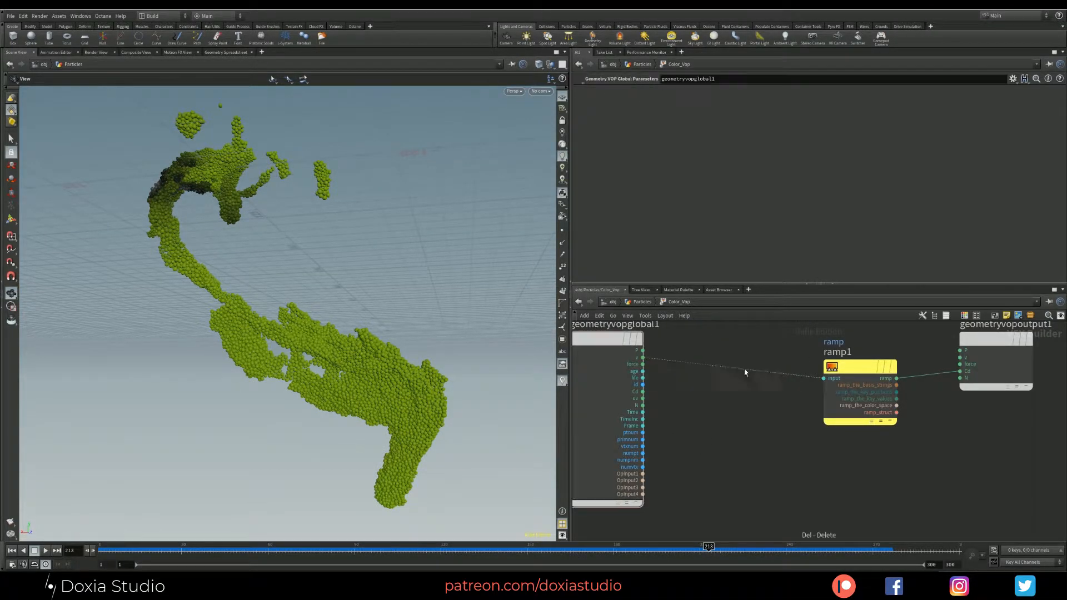
pyautogui.moveTo(847, 365); pyautogui.dragTo(833, 361)
pyautogui.moveTo(715, 426)
pyautogui.mouseDown(button='middle')
pyautogui.moveTo(744, 350)
pyautogui.moveTo(720, 417)
pyautogui.mouseUp(button='middle')
pyautogui.press('Delete')
# Add a new Fit Range node fed by the age output and place it before ramp1
pyautogui.click(659, 355)
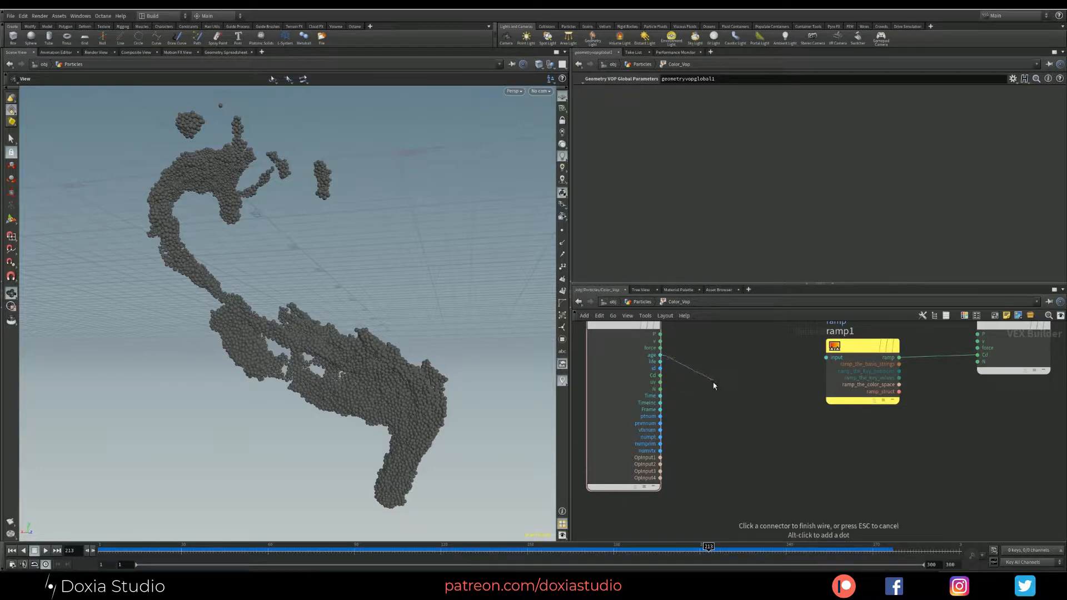
pyautogui.press('Tab')
pyautogui.write('fitr')
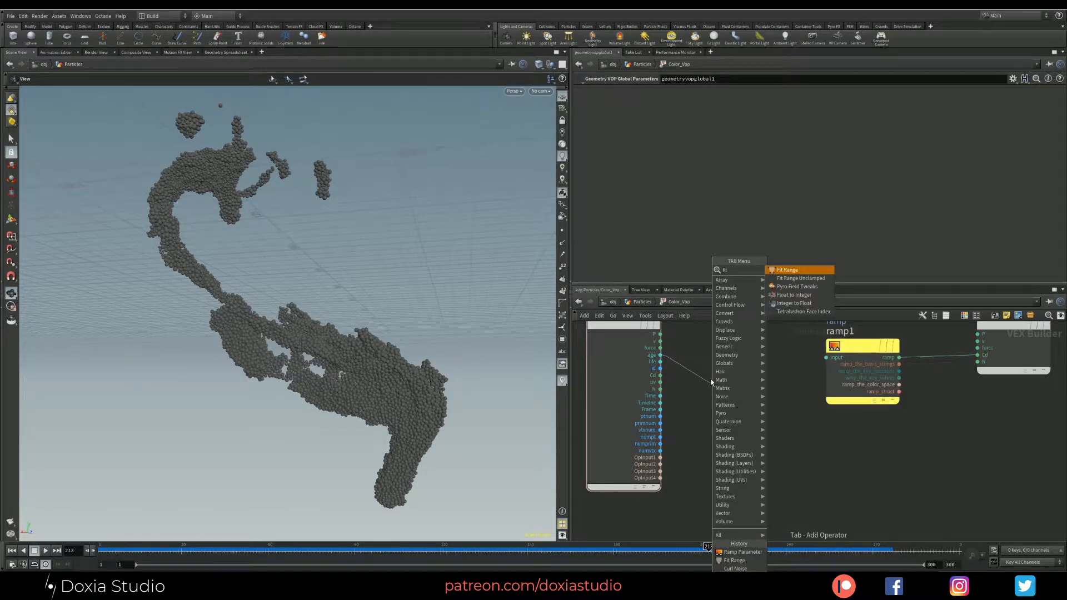
pyautogui.click(780, 270)
pyautogui.click(760, 384)
pyautogui.moveTo(760, 384); pyautogui.dragTo(735, 381)
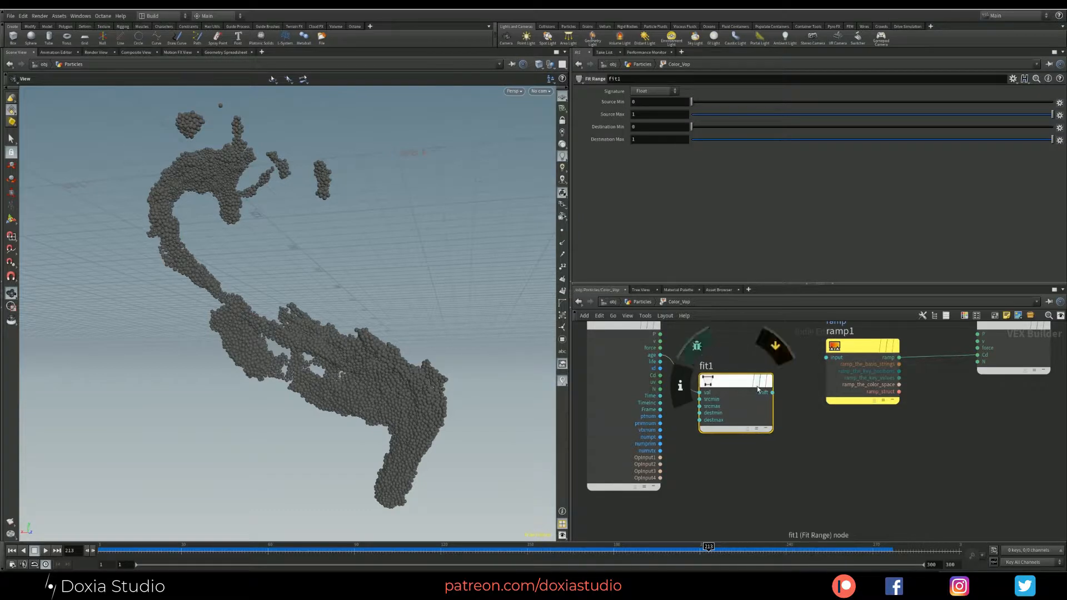
# Connect the fit1 output to ramp1's input and set fit1's maximum source value to 5
pyautogui.click(772, 392)
pyautogui.click(826, 357)
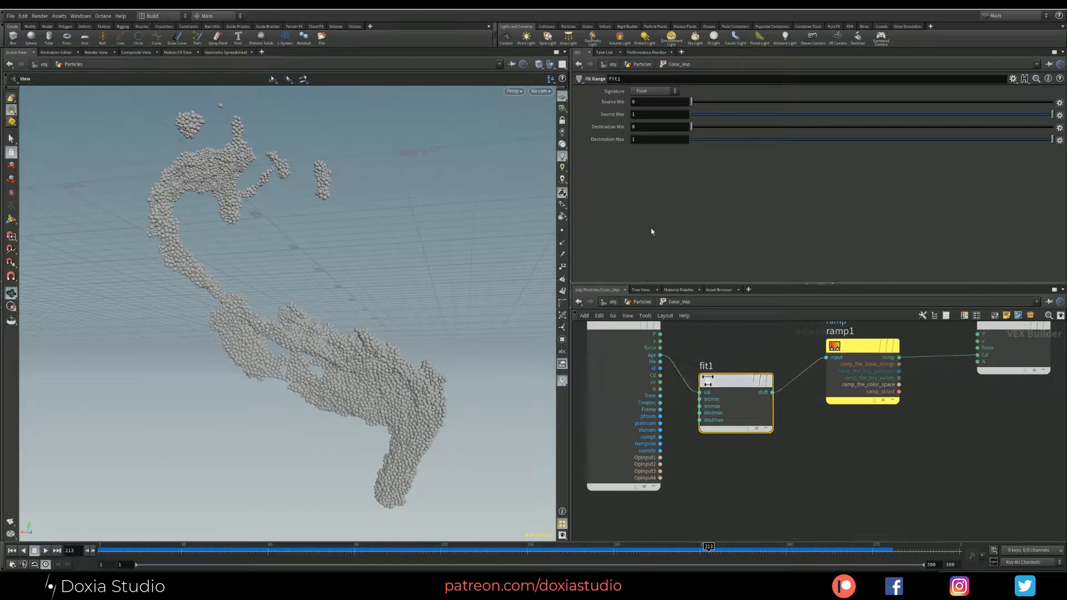
pyautogui.click(646, 115)
pyautogui.press('Return')
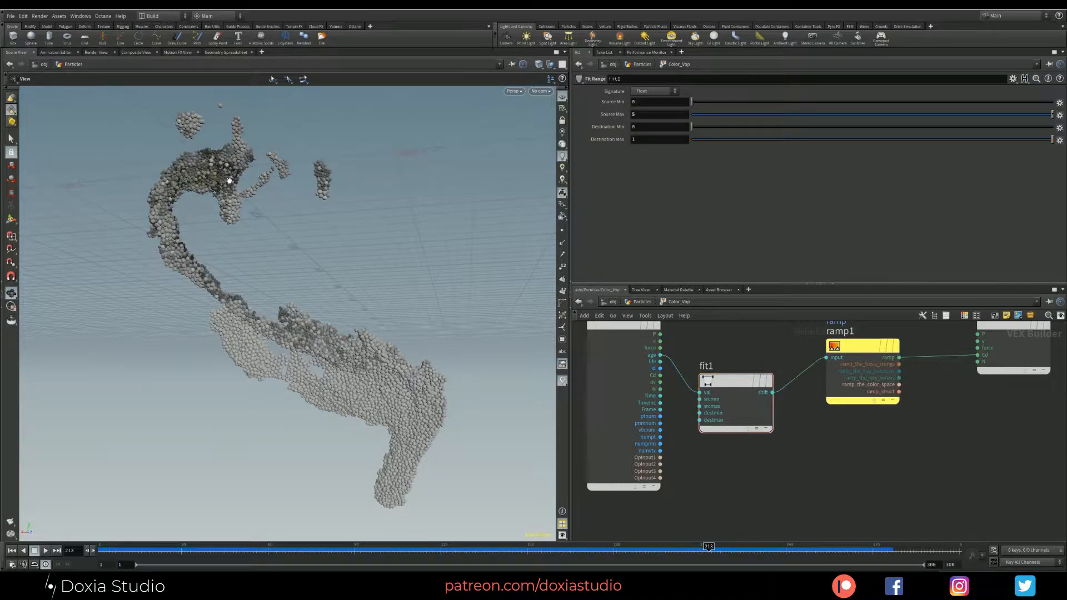
pyautogui.click(643, 115)
pyautogui.write('6')
pyautogui.press('Return')
# Go back up to Color_Vop's ramp, remove the black key, move the lime key to the very start and recolour it cyan (0, 0.9, 0.9)
pyautogui.press('u')
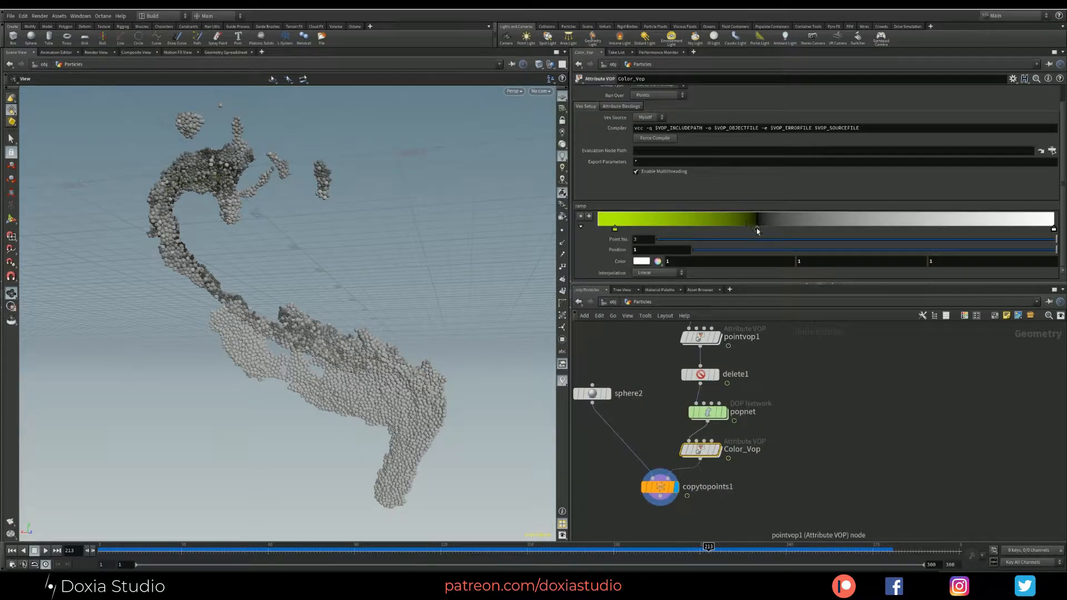
pyautogui.moveTo(610, 230); pyautogui.dragTo(601, 231)
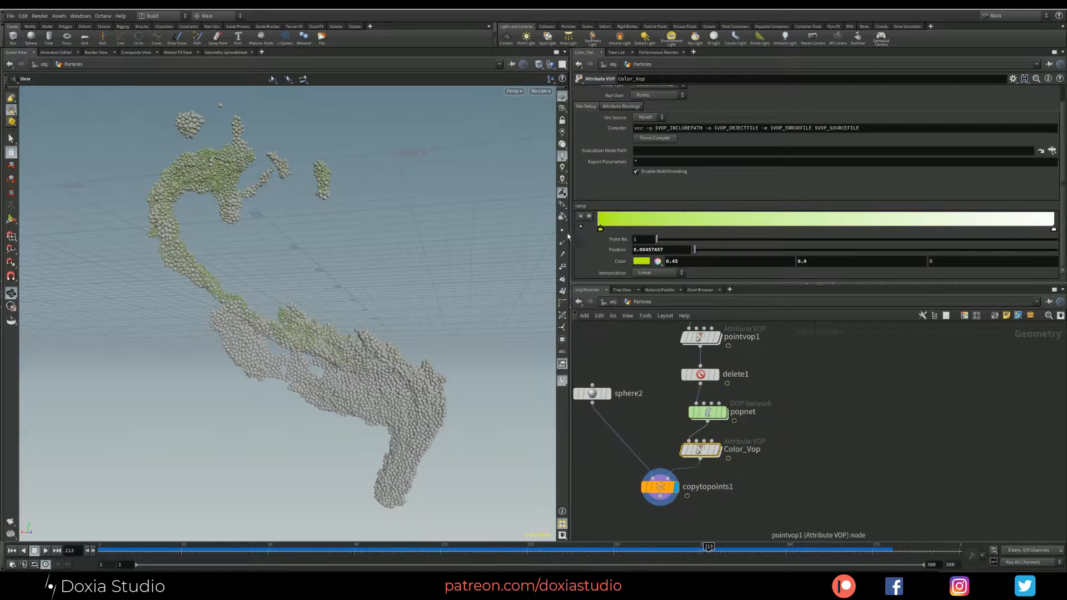
pyautogui.moveTo(194, 247); pyautogui.dragTo(280, 297)
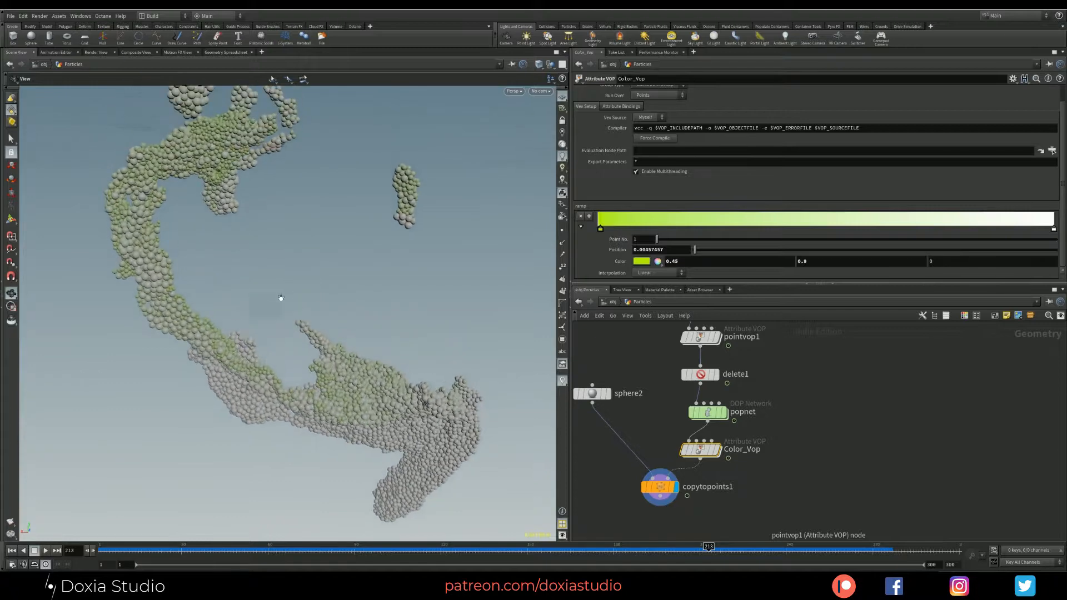
pyautogui.click(640, 262)
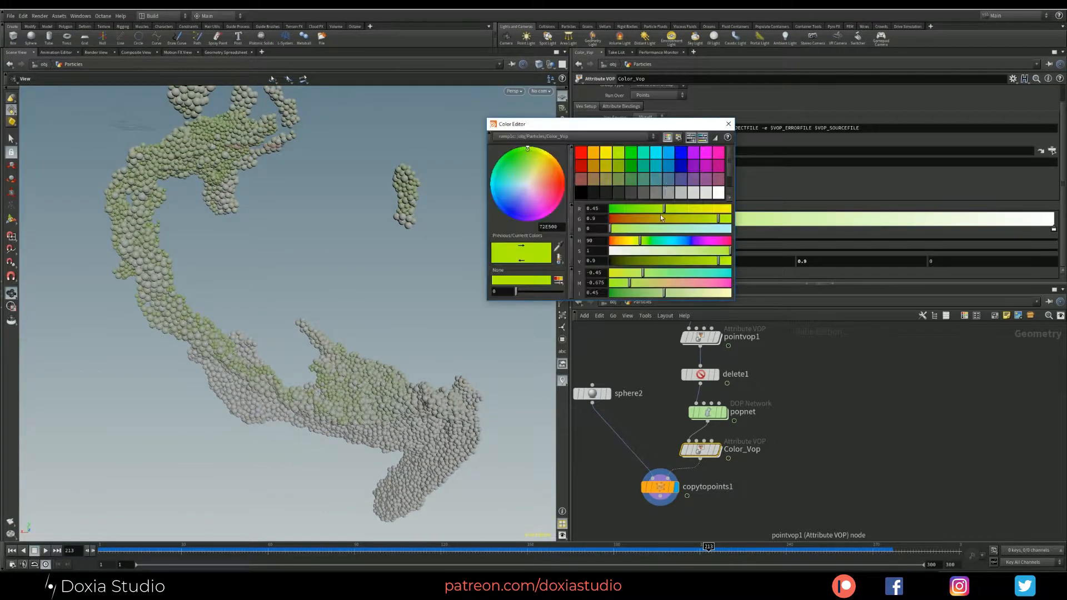
pyautogui.click(655, 156)
pyautogui.click(727, 124)
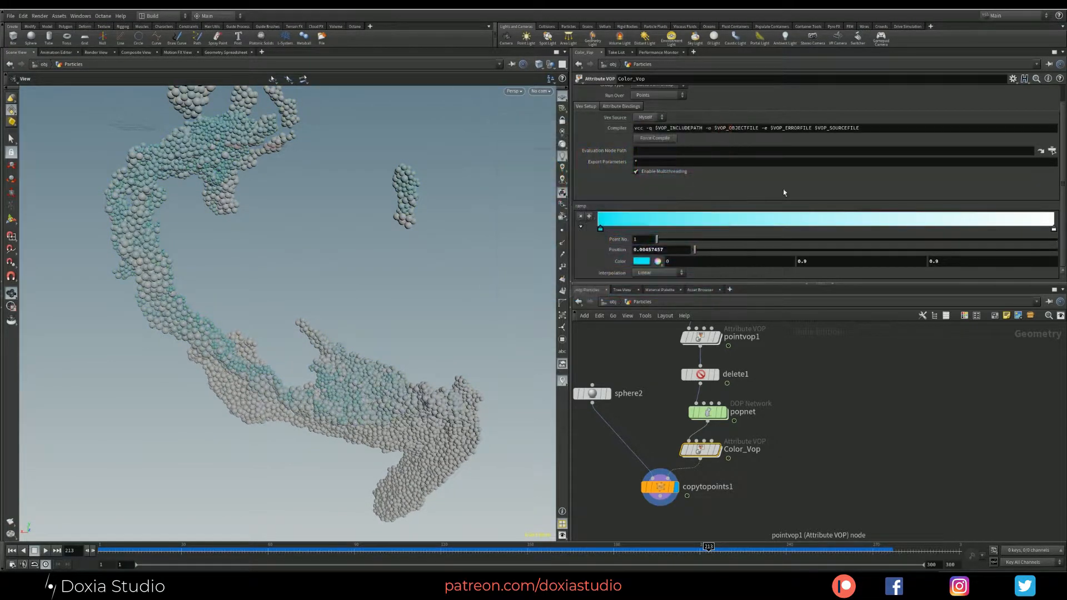
# Add a red key (0.9, 0, 0) at about 0.54 on the ramp and shift the cyan key slightly in from the start
pyautogui.click(789, 228)
pyautogui.doubleClick(789, 228)
pyautogui.click(581, 153)
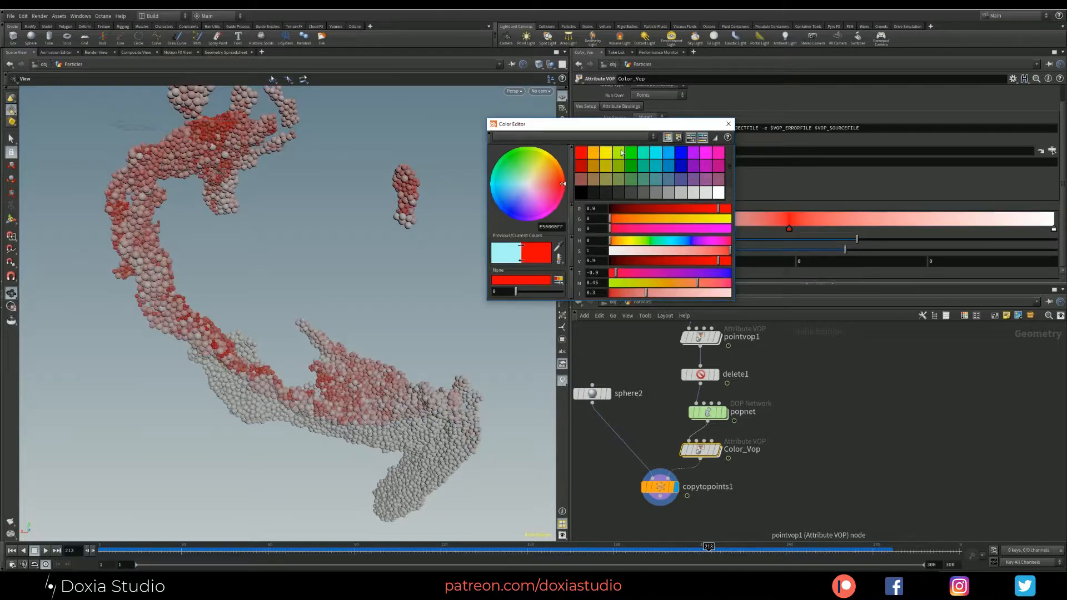
pyautogui.click(728, 124)
pyautogui.moveTo(604, 230); pyautogui.dragTo(662, 229)
pyautogui.moveTo(795, 229); pyautogui.dragTo(849, 230)
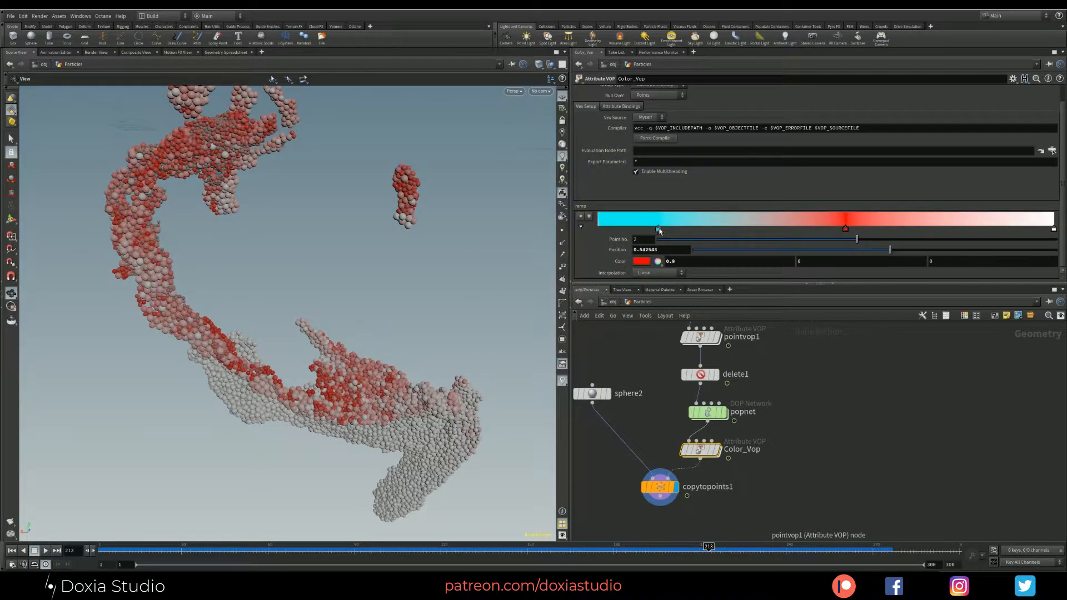
# Play the simulation from its beginning and examine how the ramp colours the particles as they age
pyautogui.moveTo(149, 193); pyautogui.dragTo(181, 371)
pyautogui.click(103, 549)
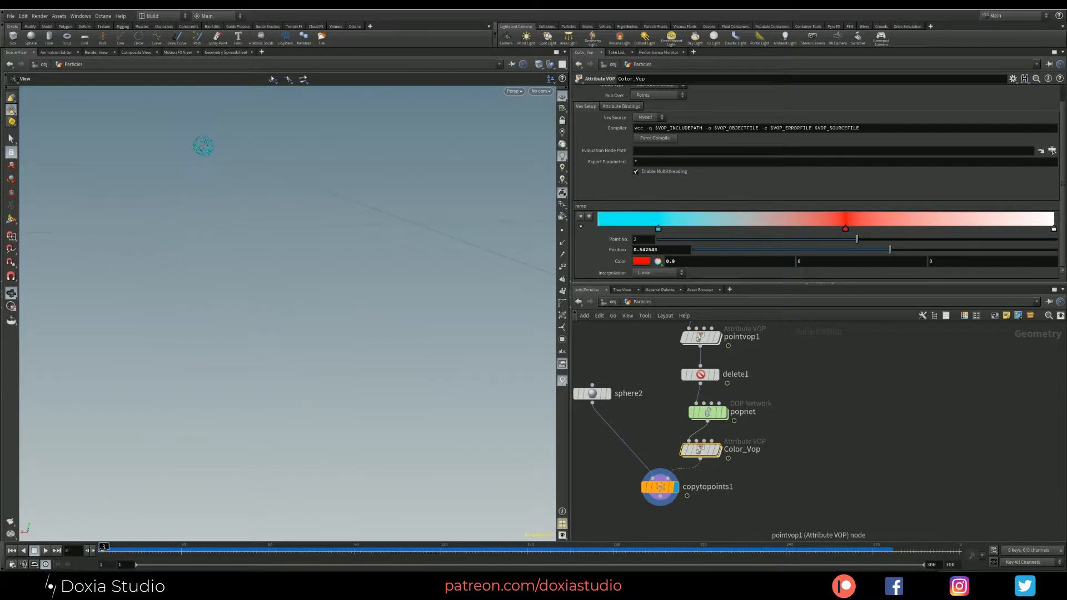
pyautogui.moveTo(113, 297); pyautogui.dragTo(180, 210)
pyautogui.scroll(2, 181, 210)
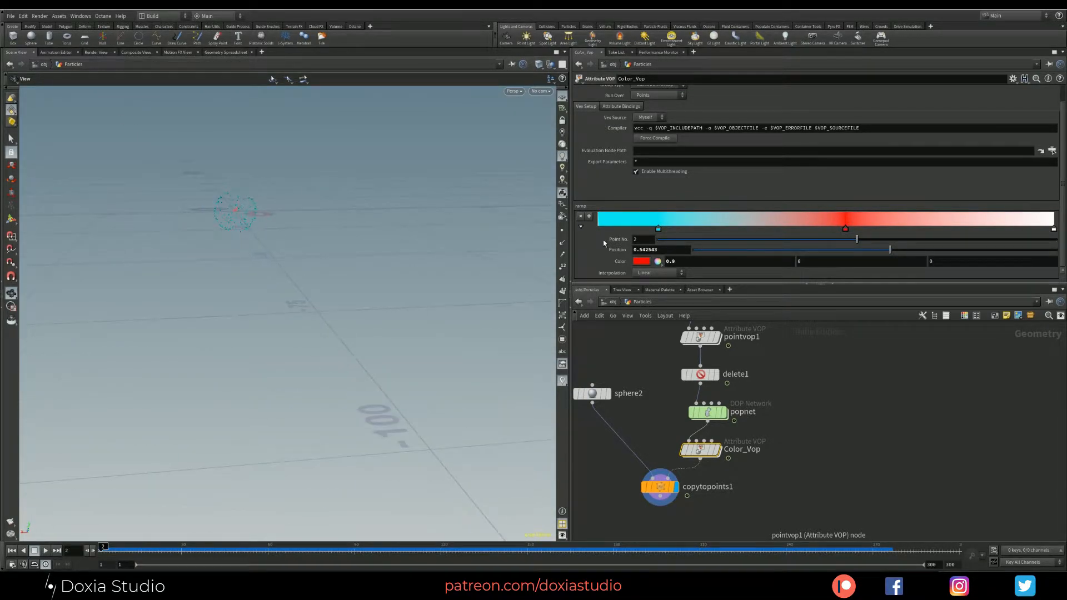
pyautogui.click(46, 550)
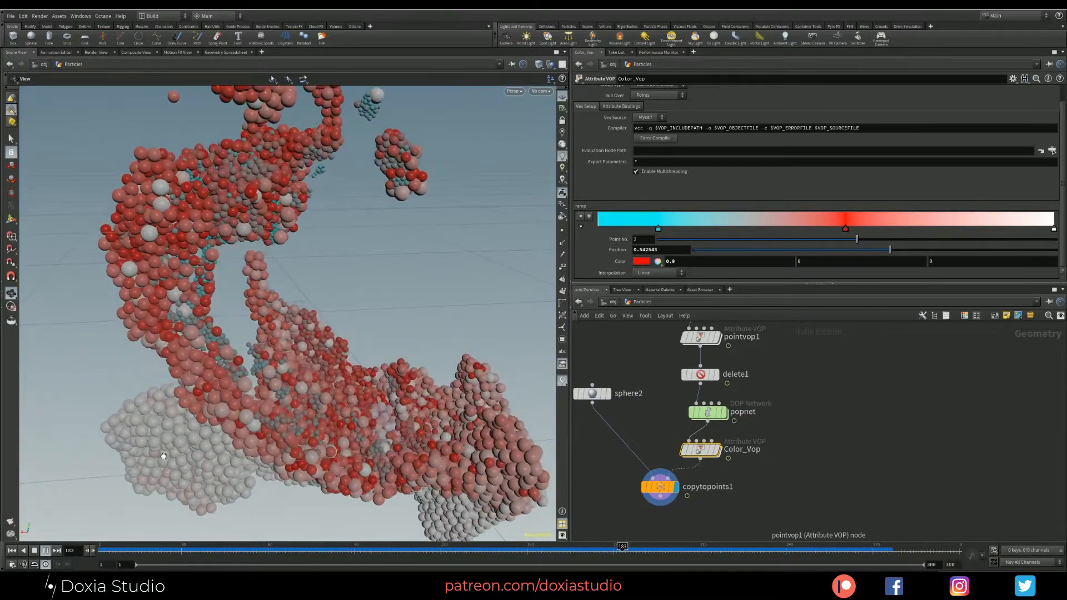
pyautogui.click(45, 550)
pyautogui.scroll(-3, 268, 298)
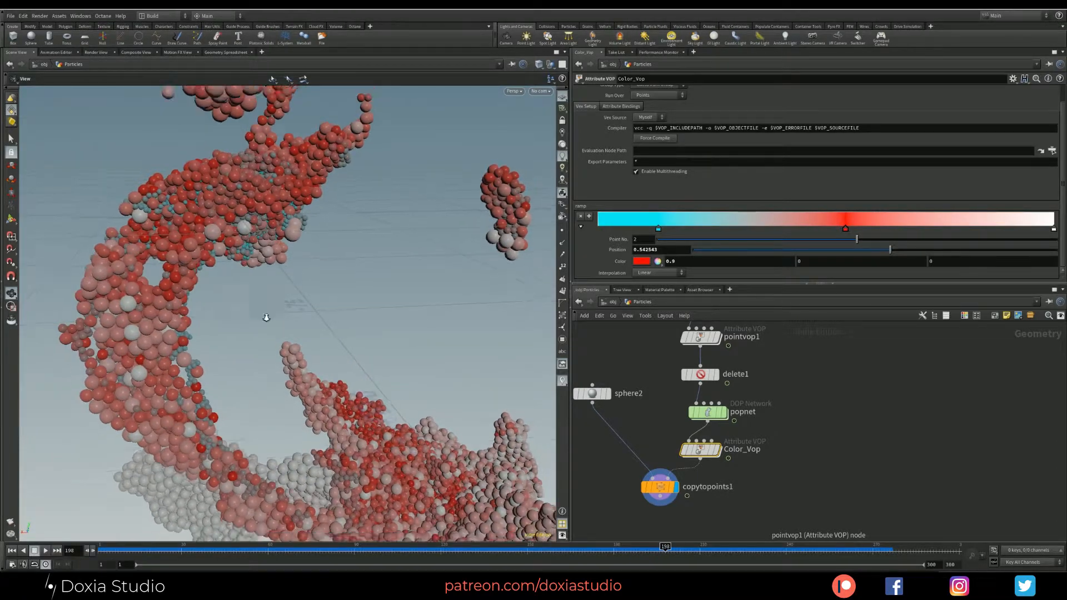
pyautogui.scroll(-5, 268, 297)
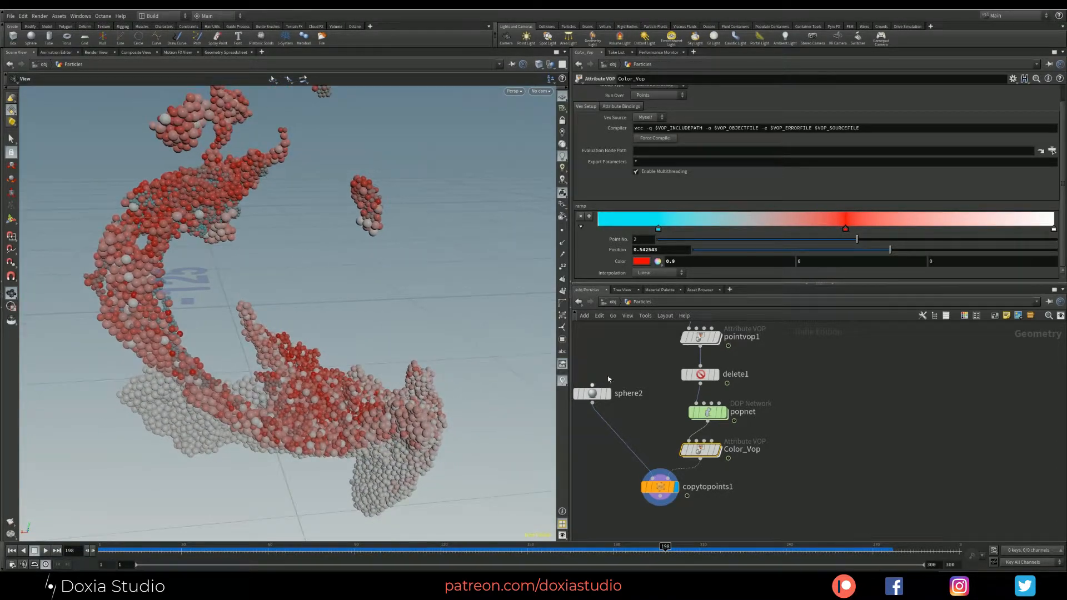
# Open the Color_Vop network, remove the wire from age to fit1 and move fit1 farther from the global inputs node
pyautogui.doubleClick(702, 452)
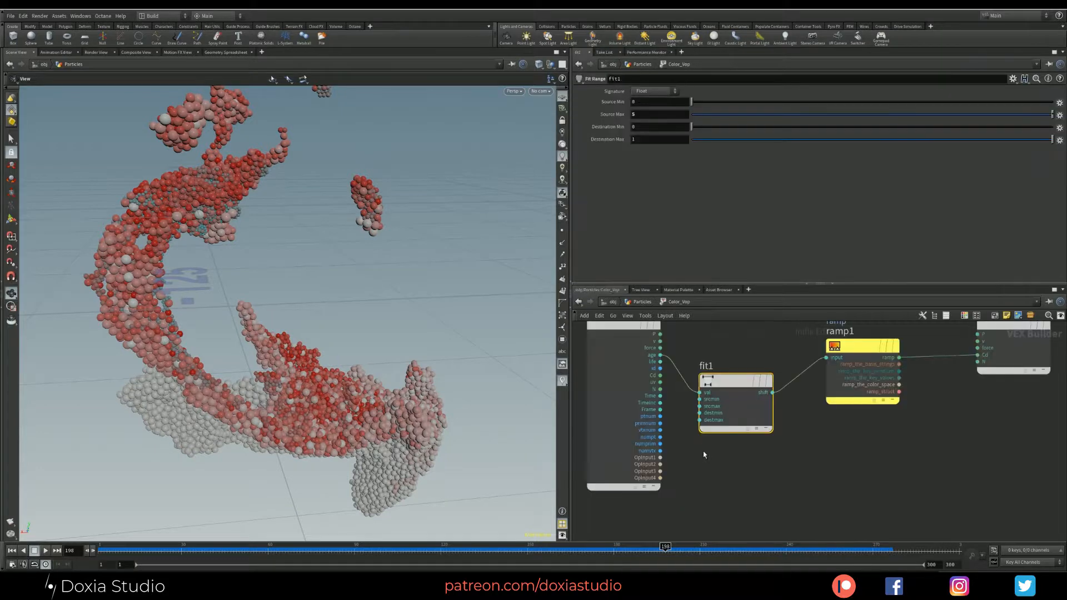
pyautogui.moveTo(727, 475); pyautogui.dragTo(754, 449, button='middle')
pyautogui.click(712, 359)
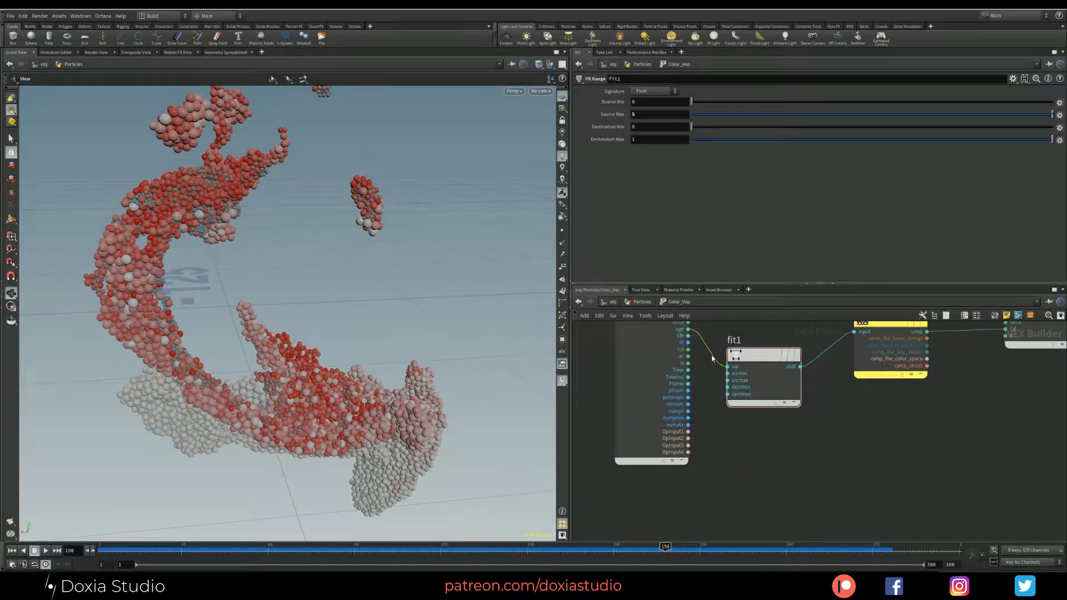
pyautogui.press('Delete')
pyautogui.moveTo(703, 409); pyautogui.dragTo(724, 435, button='middle')
pyautogui.moveTo(782, 375); pyautogui.dragTo(814, 388)
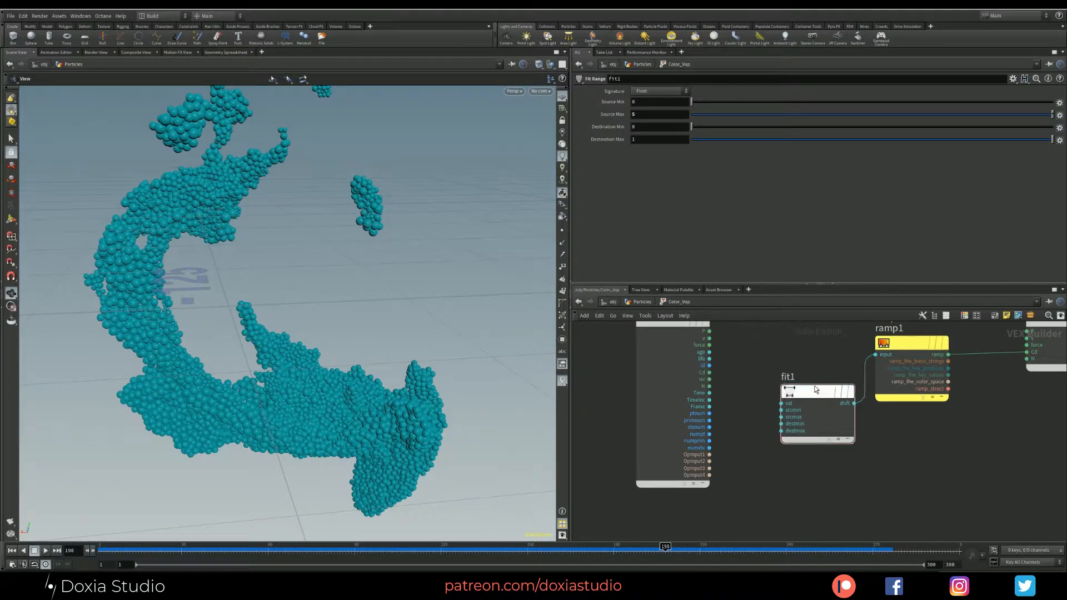
pyautogui.moveTo(767, 366); pyautogui.dragTo(743, 382, button='middle')
pyautogui.moveTo(624, 342); pyautogui.dragTo(610, 347)
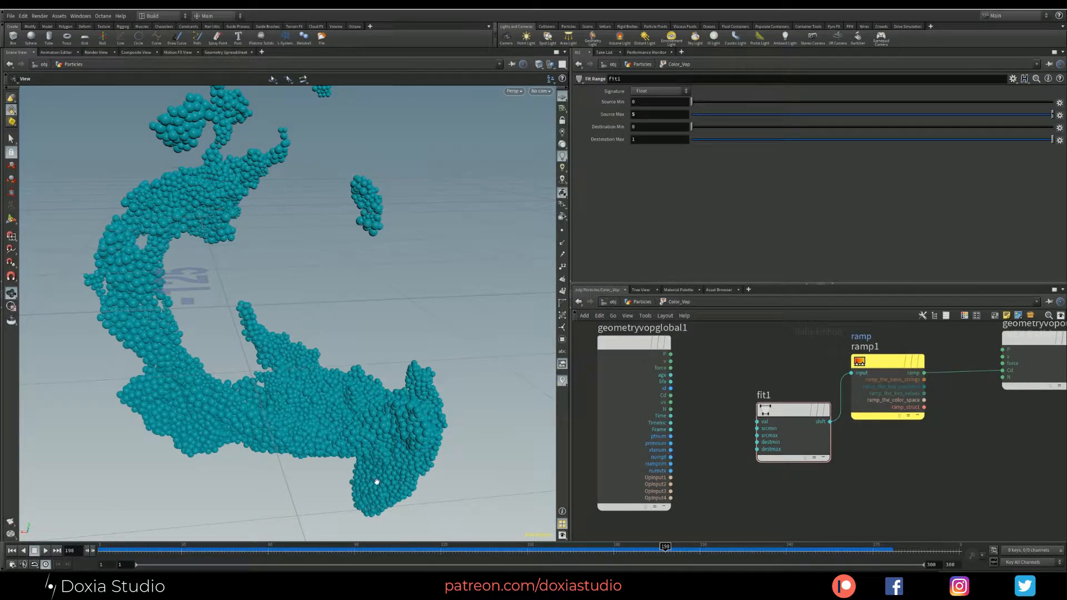
# Add a Bind node below the global inputs node and set its parameter name to pscale
pyautogui.moveTo(708, 472); pyautogui.dragTo(742, 370, button='middle')
pyautogui.moveTo(728, 415); pyautogui.dragTo(719, 440, button='middle')
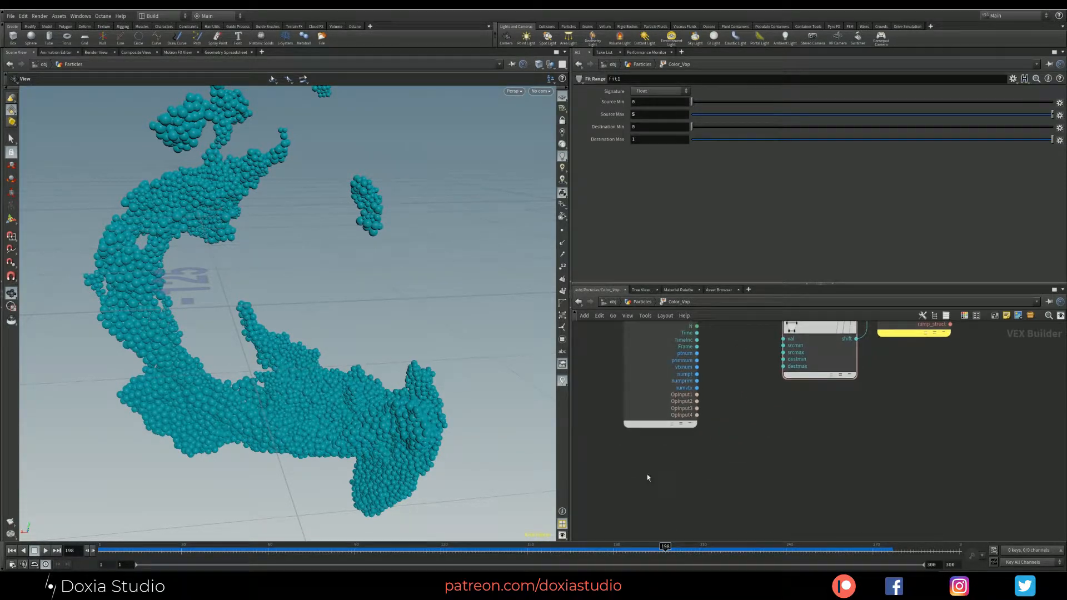
pyautogui.press('Tab')
pyautogui.write('bind')
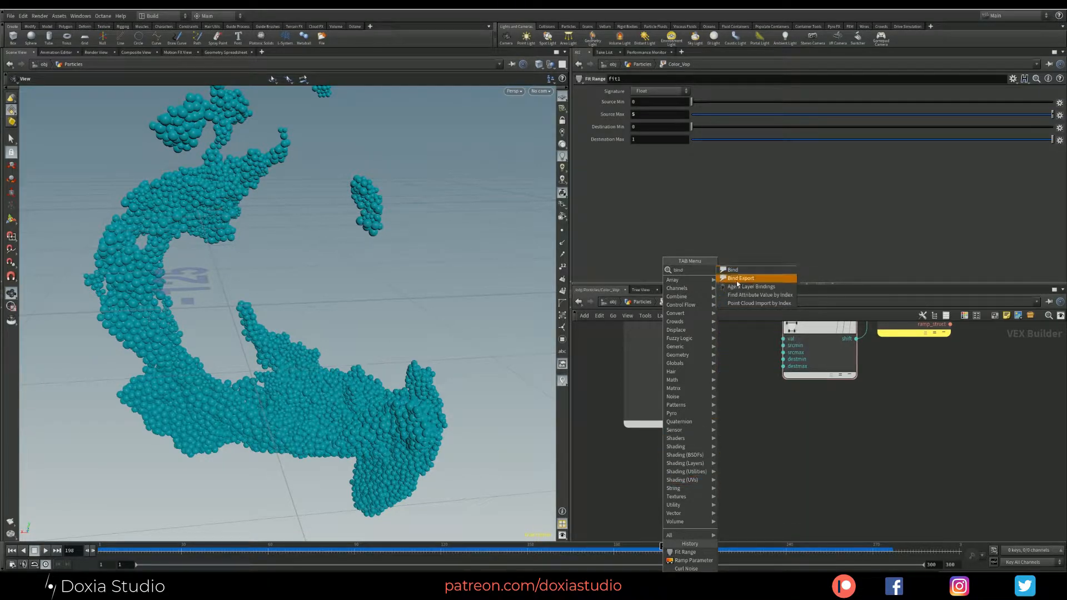
pyautogui.click(740, 277)
pyautogui.click(682, 471)
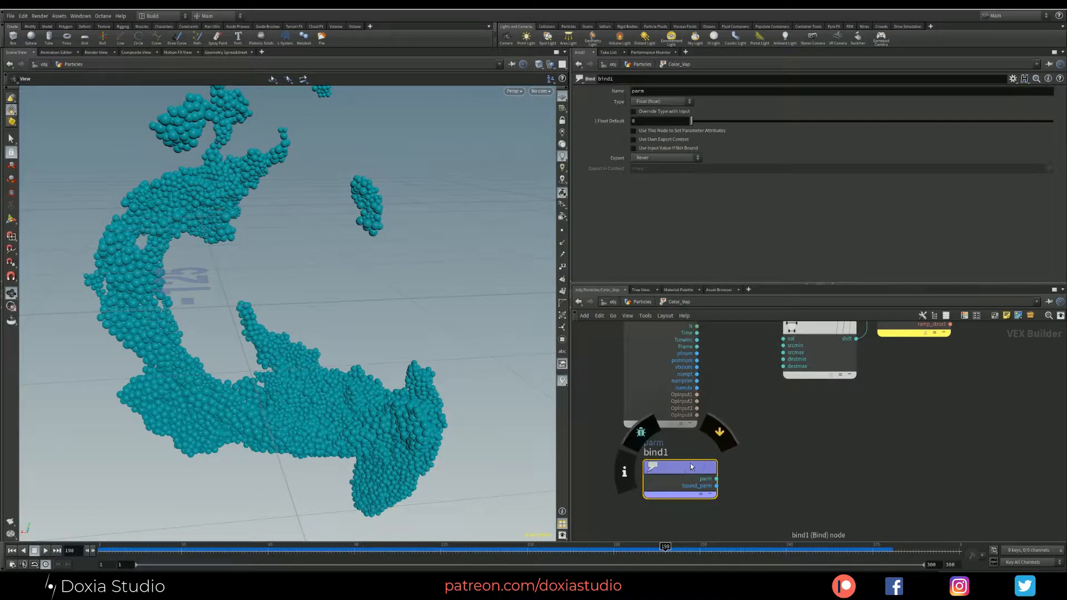
pyautogui.doubleClick(653, 92)
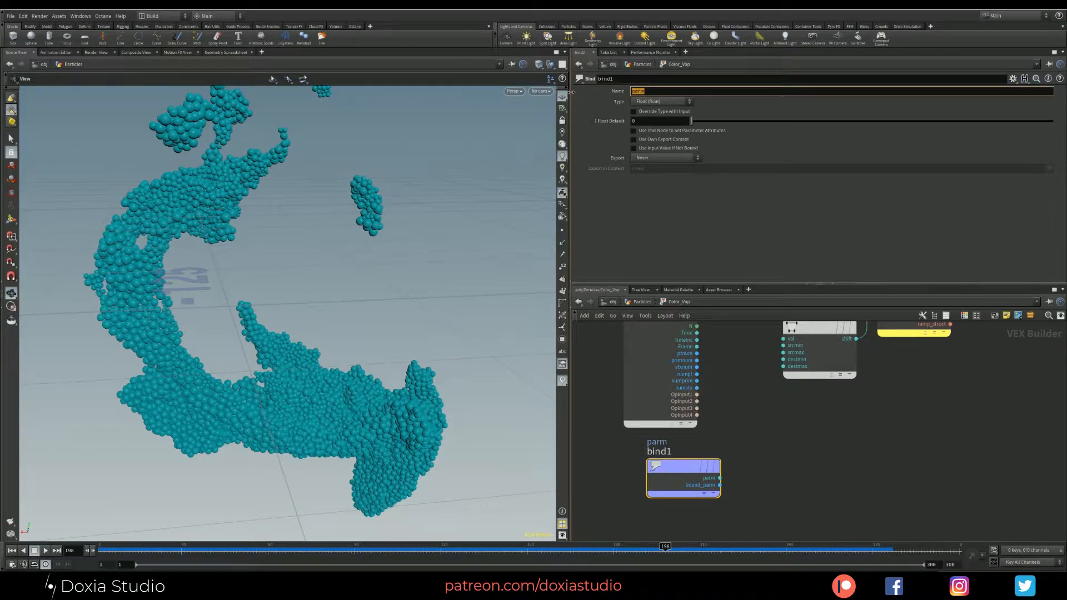
pyautogui.write('pscale')
pyautogui.press('Return')
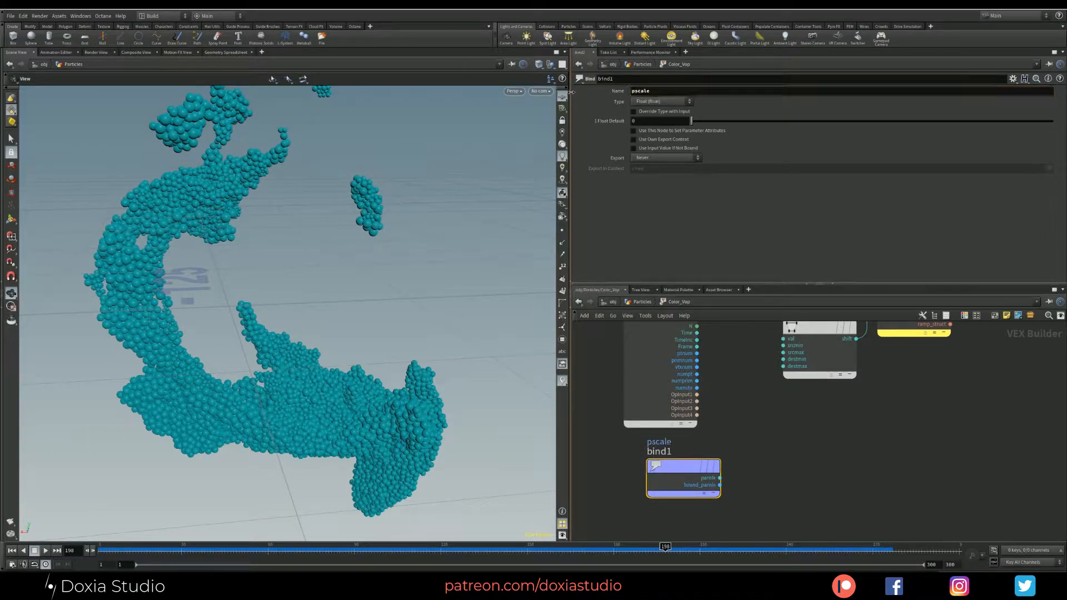
pyautogui.doubleClick(662, 93)
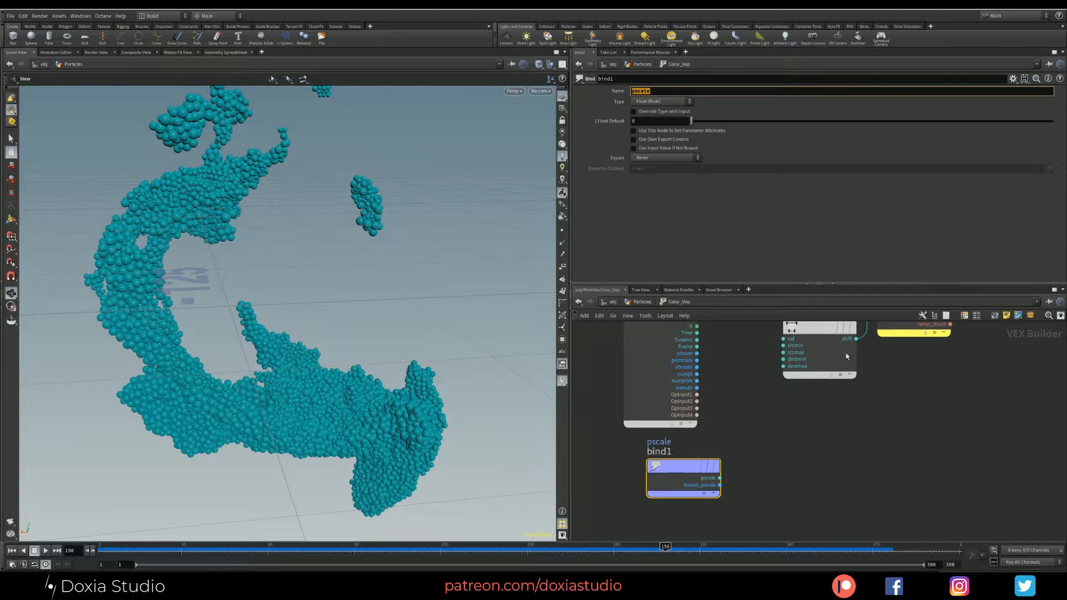
# Connect the Bind node's pscale output to fit1's value input and set fit1's maximum source value to 2
pyautogui.moveTo(847, 356); pyautogui.dragTo(847, 405)
pyautogui.moveTo(720, 478); pyautogui.dragTo(784, 388)
pyautogui.click(820, 382)
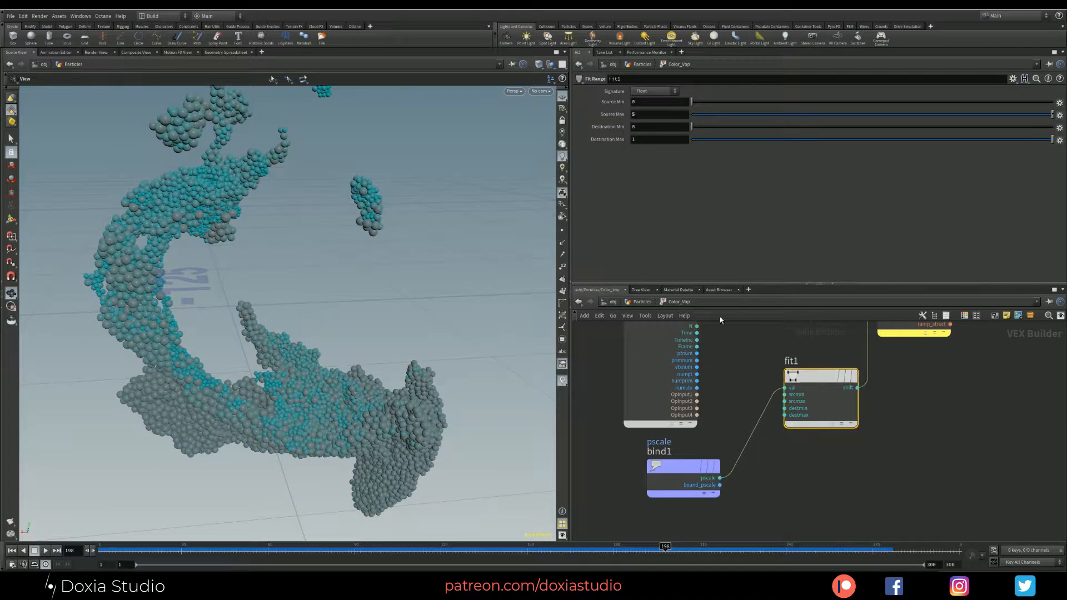
pyautogui.click(648, 101)
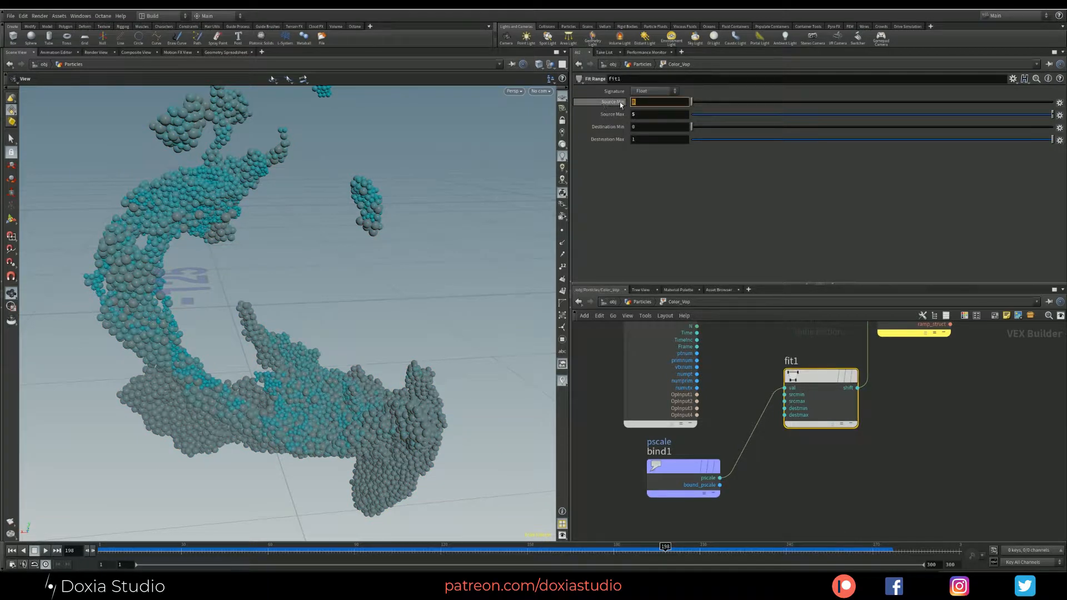
pyautogui.press('Tab')
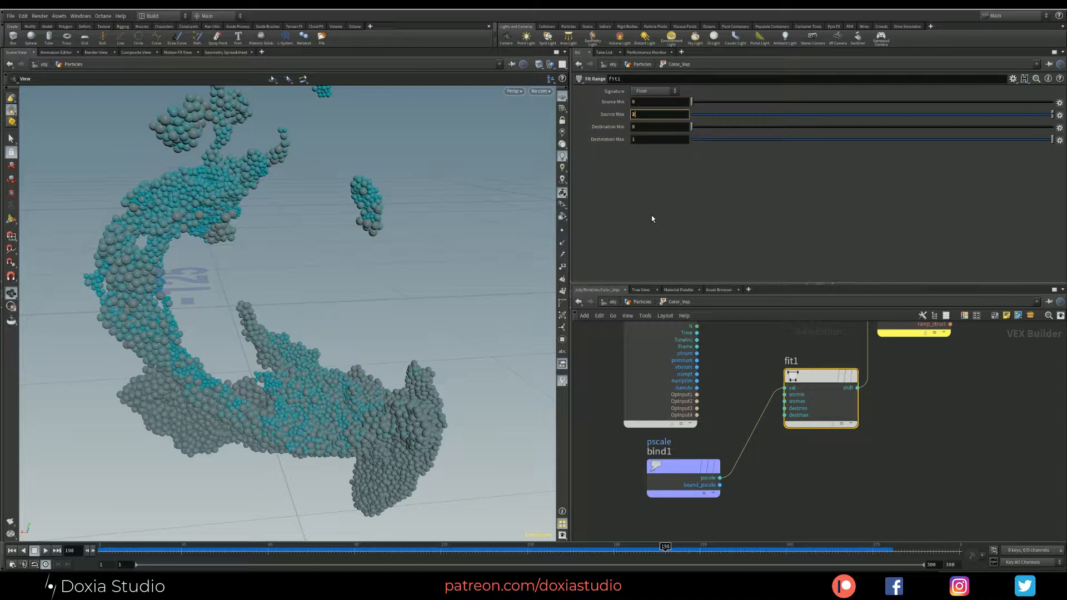
pyautogui.write('2')
pyautogui.press('Return')
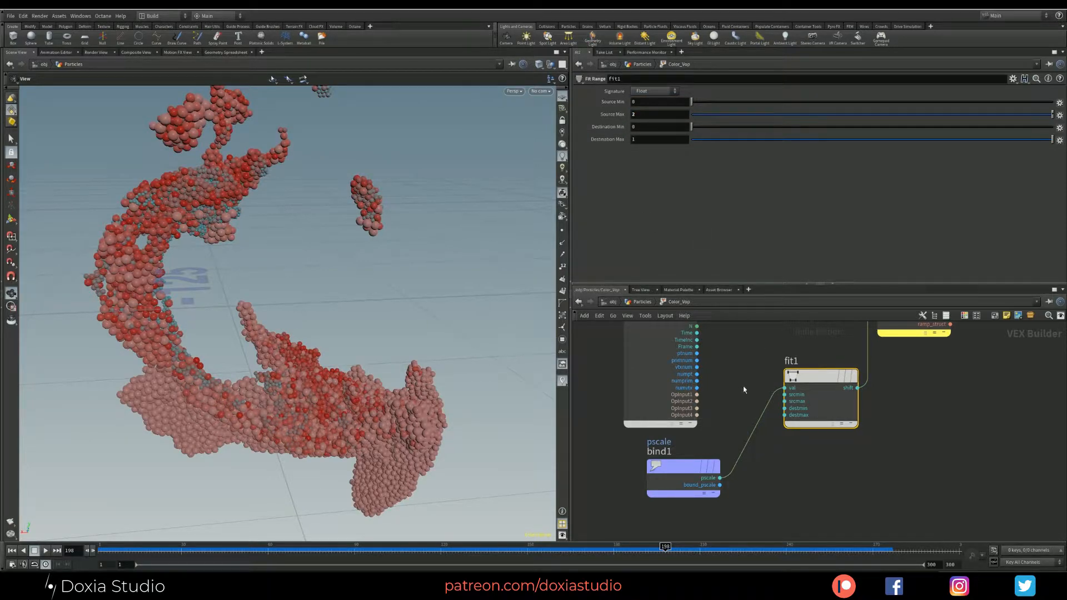
# Return to the Particles network and examine the pscale-based sphere colours up close and from several angles
pyautogui.click(744, 387)
pyautogui.press('u')
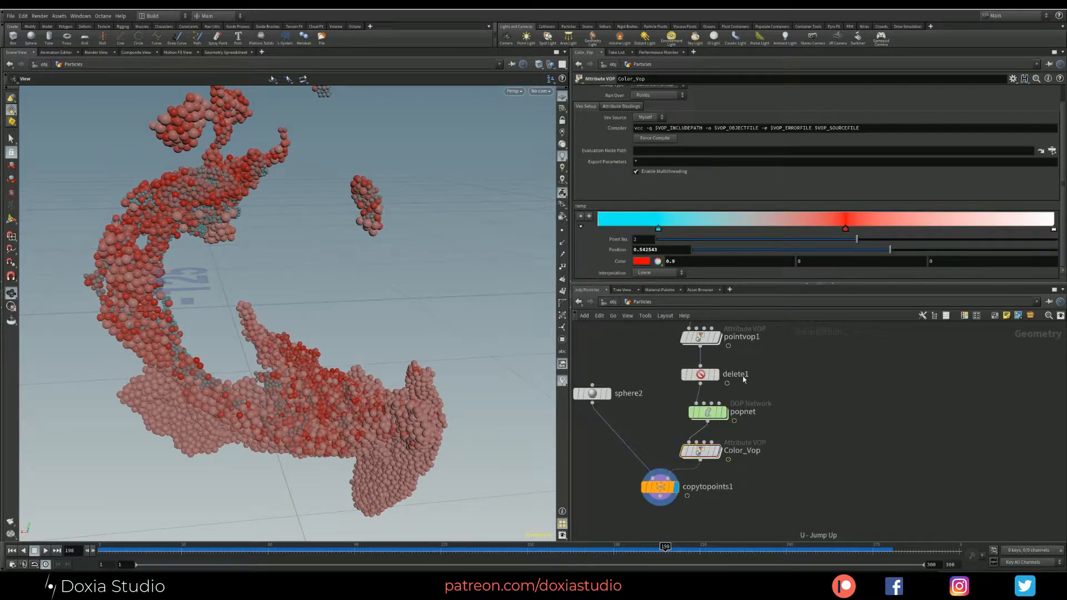
pyautogui.moveTo(362, 405); pyautogui.dragTo(445, 365)
pyautogui.scroll(3, 400, 402)
pyautogui.moveTo(277, 440); pyautogui.dragTo(405, 398)
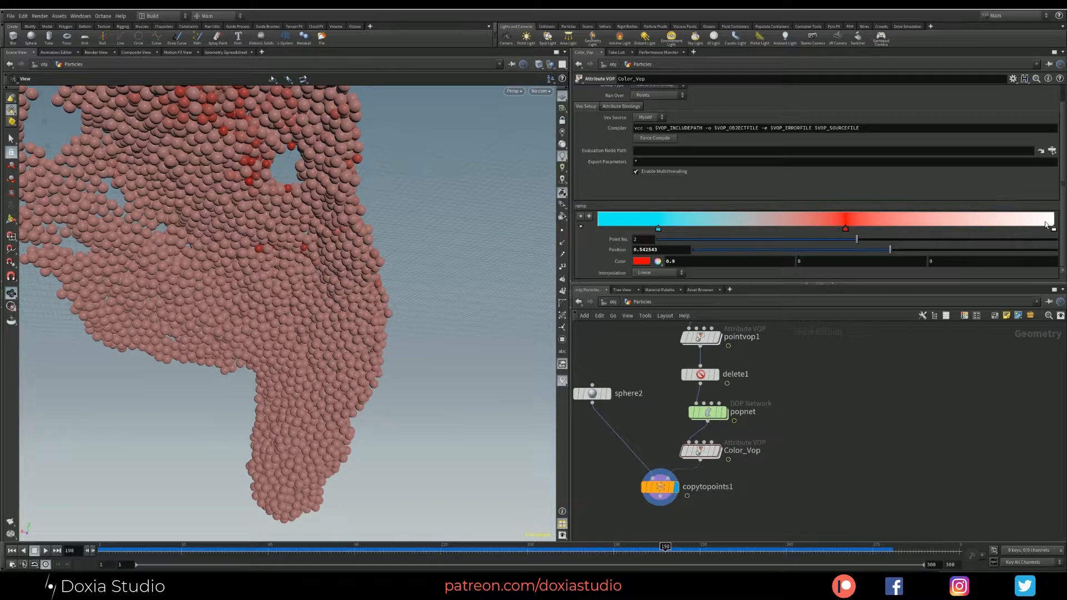
pyautogui.moveTo(249, 356); pyautogui.dragTo(311, 277)
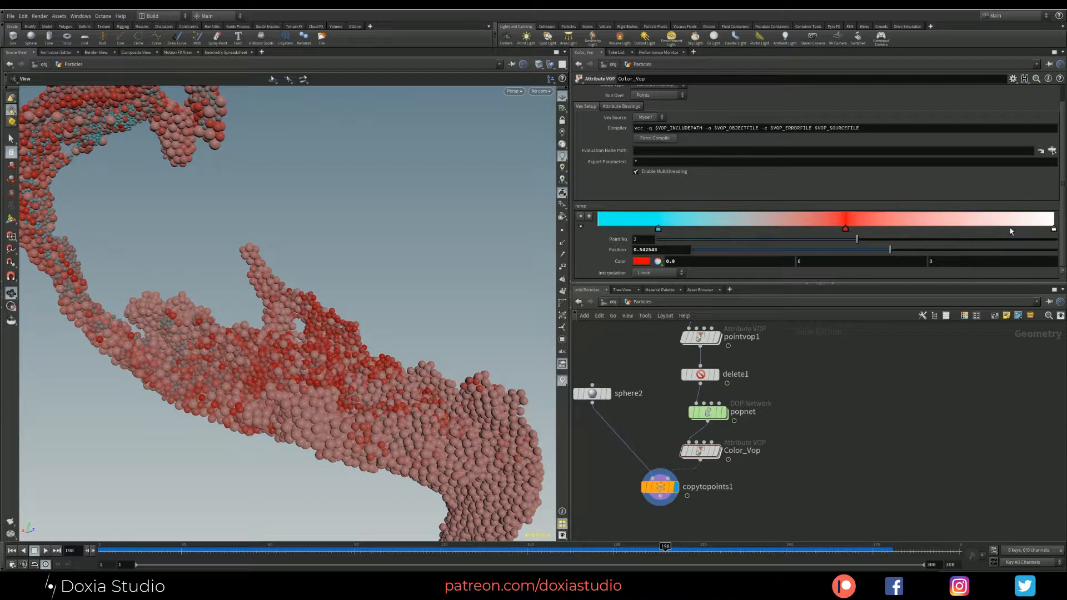
pyautogui.moveTo(262, 378); pyautogui.dragTo(264, 262, button='middle')
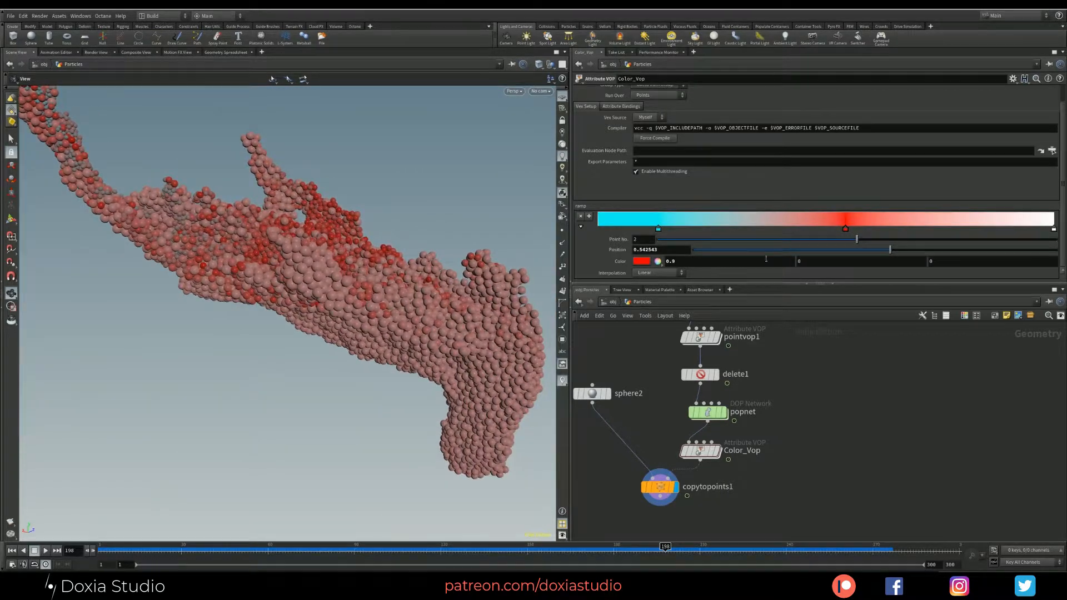
pyautogui.moveTo(220, 249); pyautogui.dragTo(326, 303)
pyautogui.moveTo(326, 303); pyautogui.dragTo(445, 251, button='right')
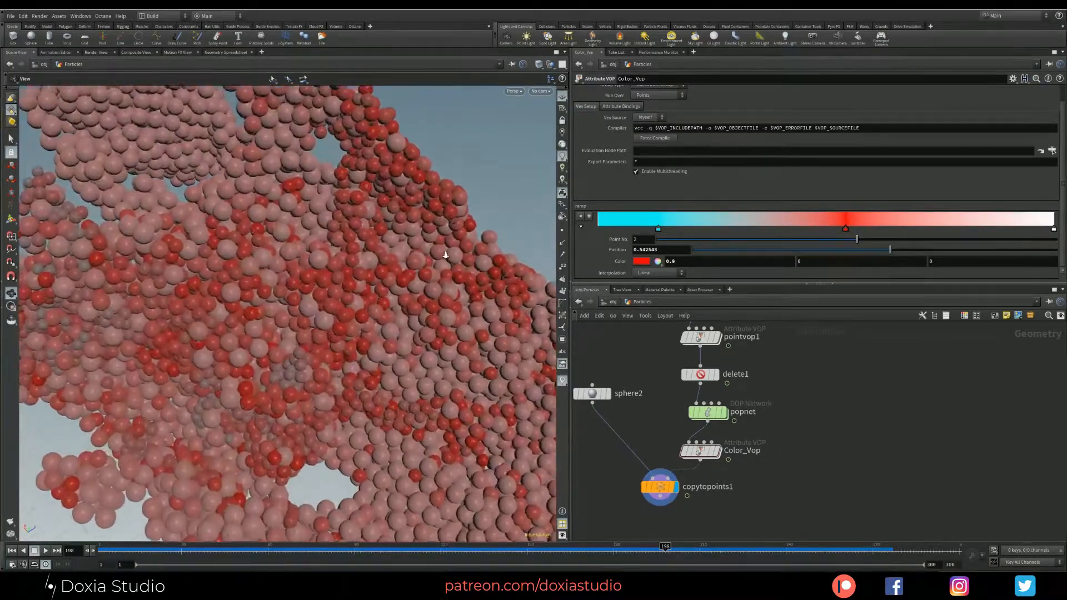
pyautogui.moveTo(445, 251); pyautogui.dragTo(376, 312)
pyautogui.moveTo(376, 313); pyautogui.dragTo(288, 312, button='right')
pyautogui.moveTo(288, 311); pyautogui.dragTo(361, 279)
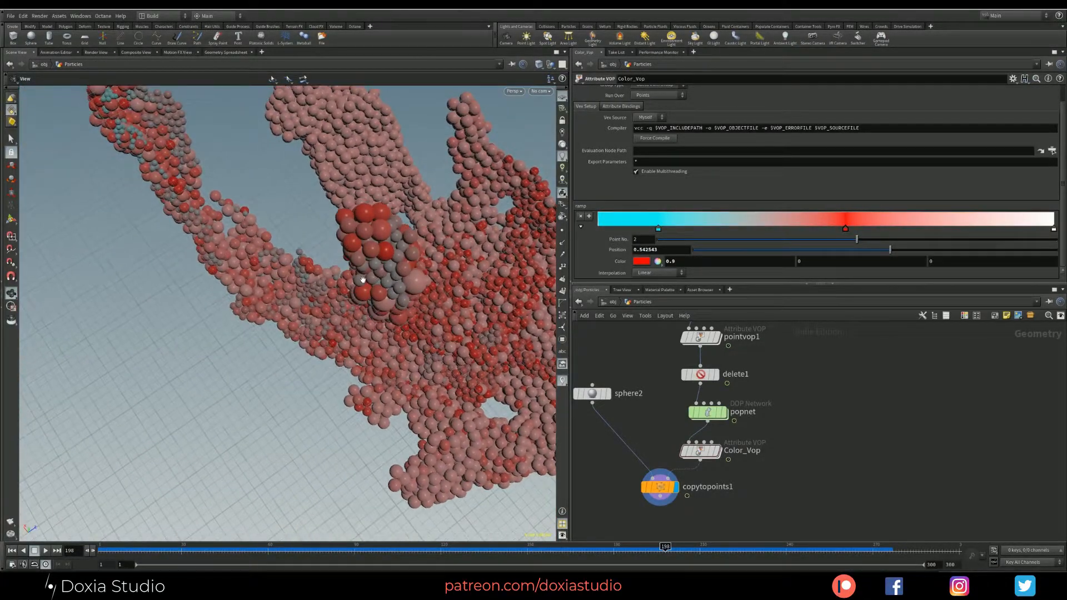
pyautogui.moveTo(361, 279)
pyautogui.mouseDown(button='right')
pyautogui.moveTo(402, 280)
pyautogui.moveTo(436, 263)
pyautogui.moveTo(371, 286)
pyautogui.mouseUp(button='right')
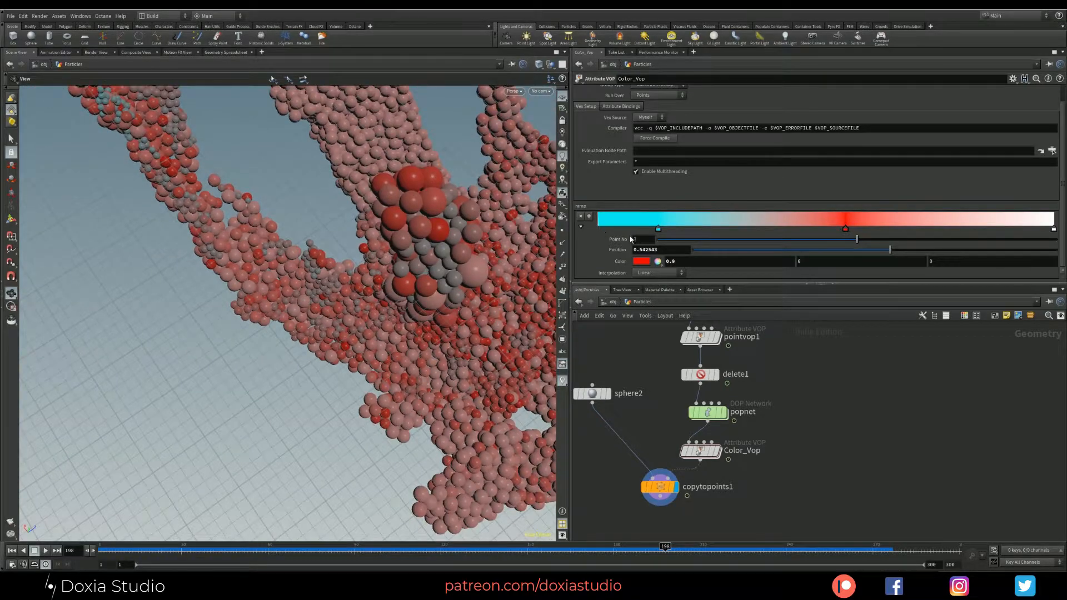
# Move the colour ramp's cyan point to position about 0.28 and its red point to about 0.6
pyautogui.moveTo(656, 229); pyautogui.dragTo(750, 228)
pyautogui.moveTo(845, 229); pyautogui.dragTo(889, 230)
pyautogui.moveTo(748, 230); pyautogui.dragTo(761, 230)
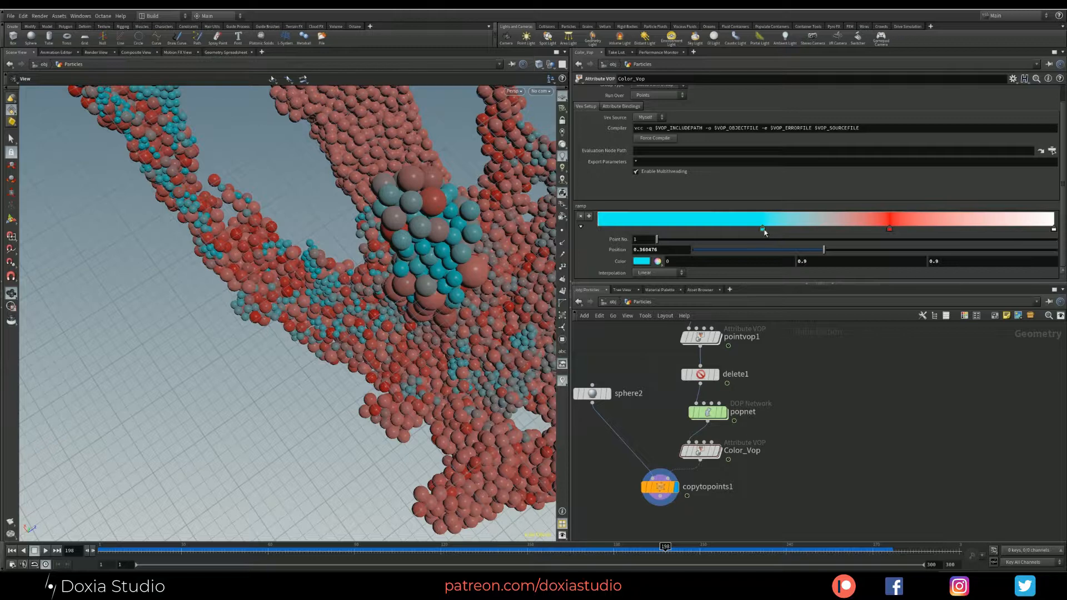
pyautogui.moveTo(765, 232); pyautogui.dragTo(722, 233)
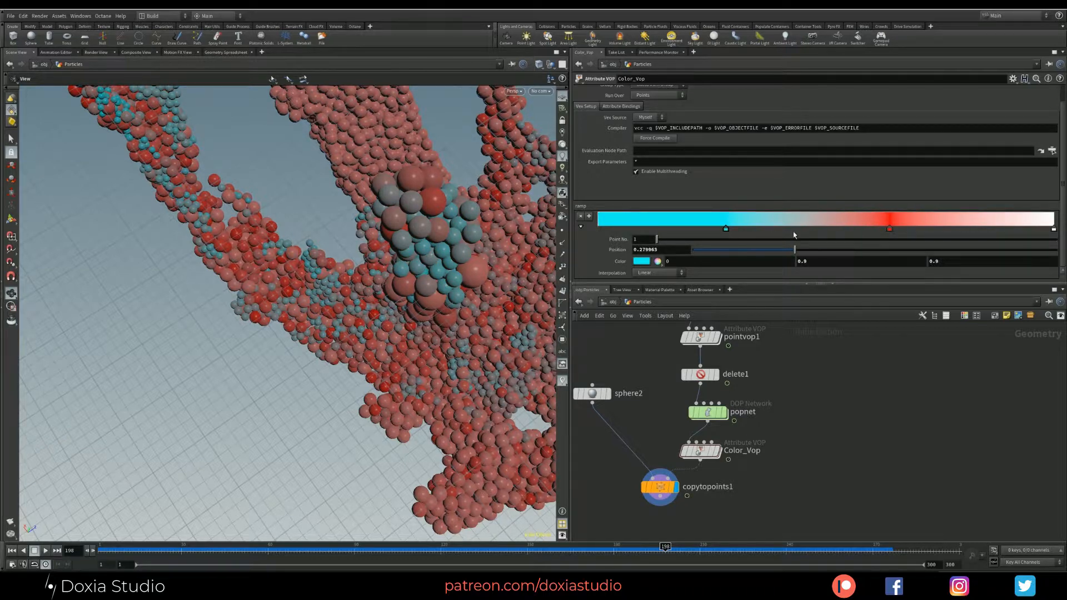
pyautogui.moveTo(889, 232)
pyautogui.mouseDown()
pyautogui.moveTo(866, 233)
pyautogui.moveTo(882, 232)
pyautogui.mouseUp()
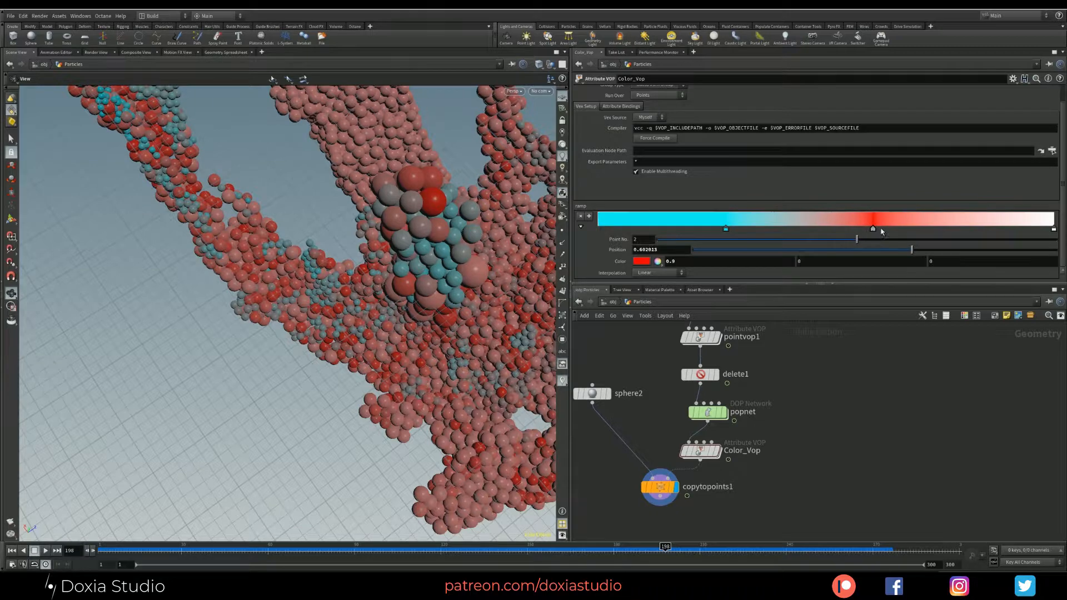
# Recolour the ramp's white end point to bright red (0.9, 0, 0) in the Color Editor
pyautogui.doubleClick(1054, 230)
pyautogui.click(605, 154)
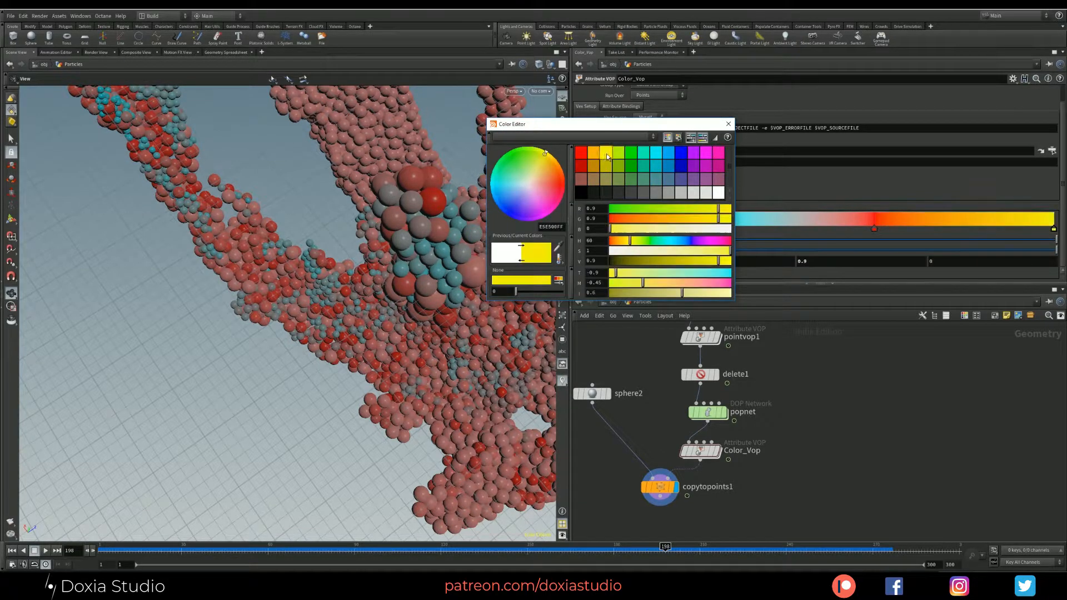
pyautogui.click(706, 154)
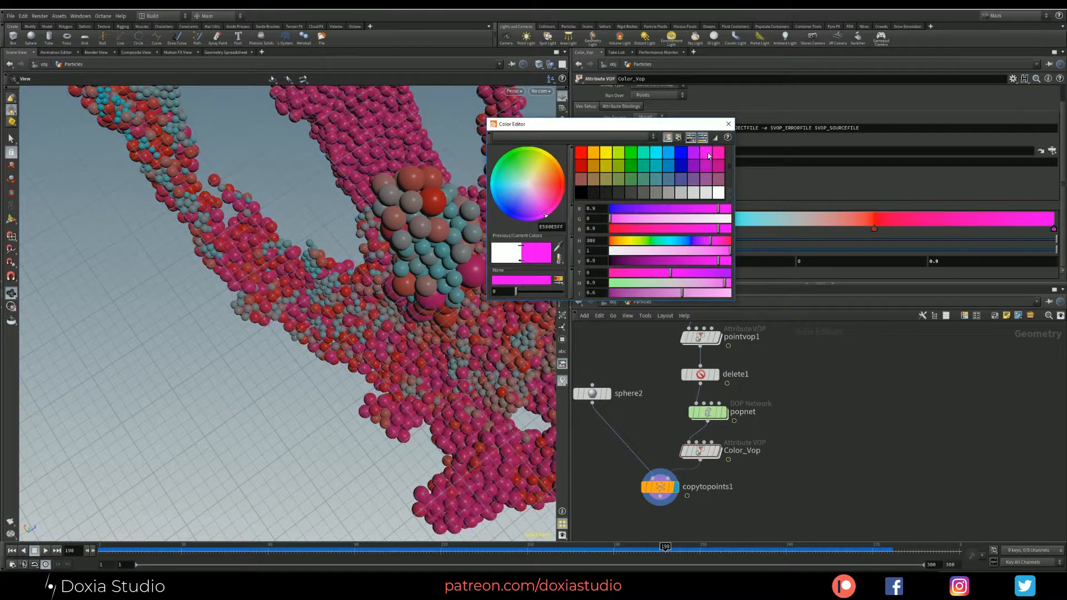
pyautogui.click(580, 152)
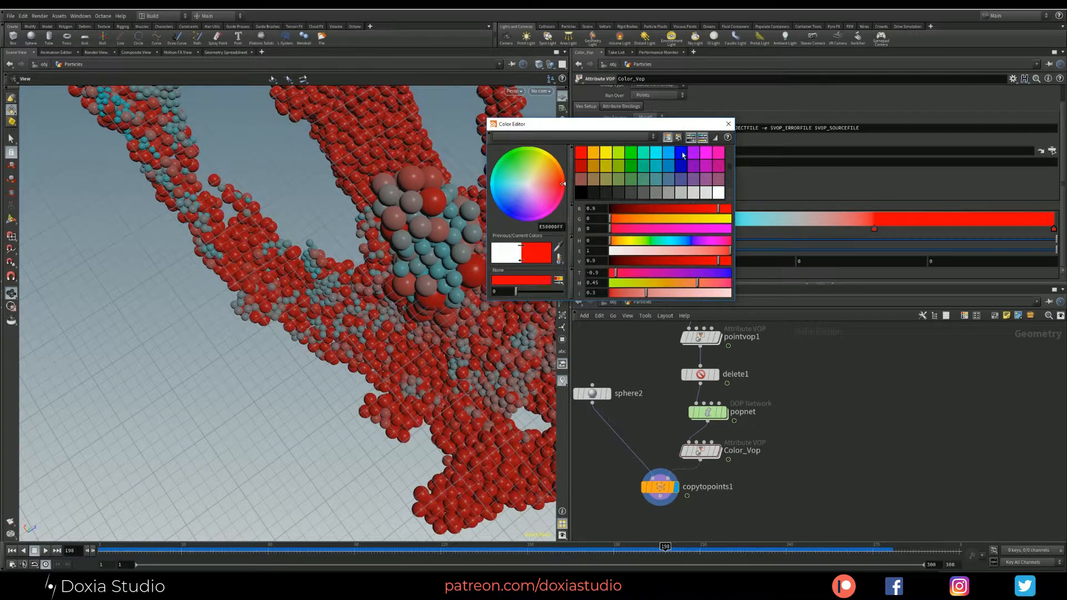
pyautogui.click(729, 124)
# Change the ramp's middle point to magenta (0.9, 0, 0.9)
pyautogui.doubleClick(875, 228)
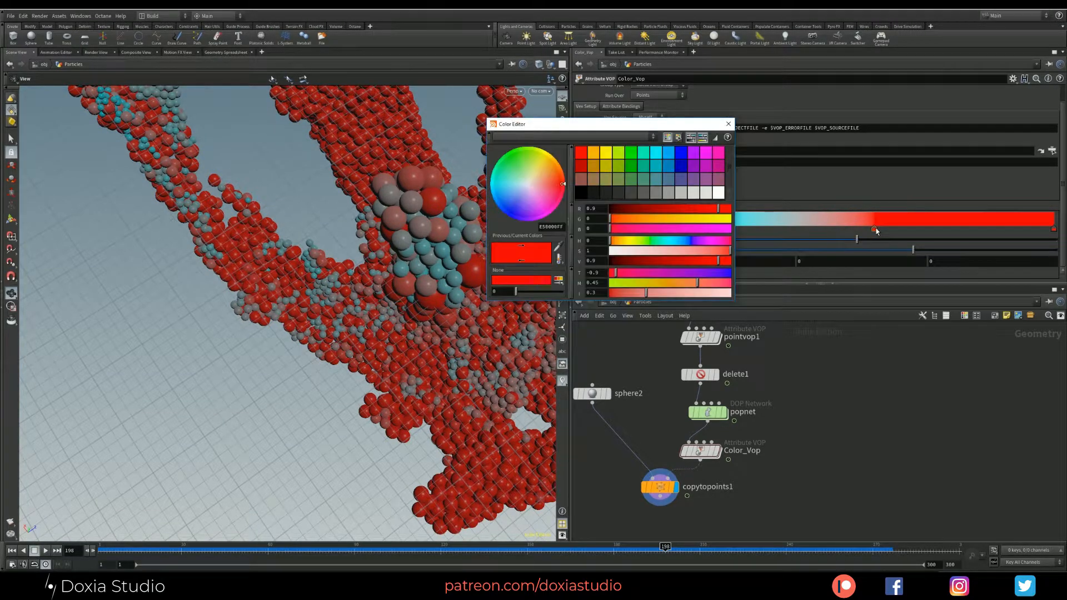
pyautogui.click(703, 158)
pyautogui.click(729, 123)
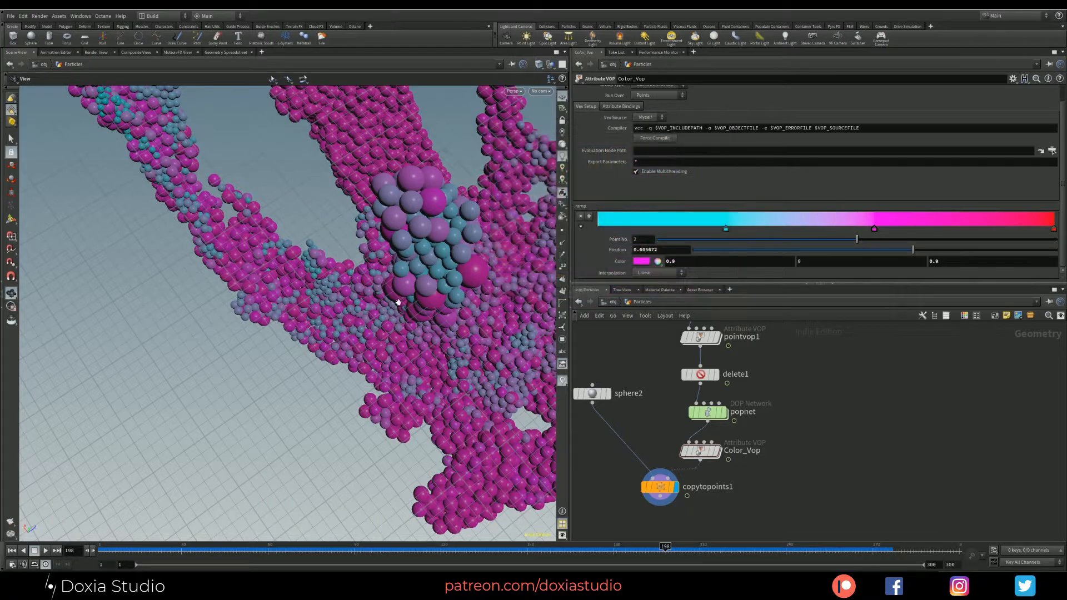
# Play the simulation from the first frame and examine how the ramp colours spread over the spheres, then stop playback
pyautogui.moveTo(398, 302); pyautogui.dragTo(213, 292)
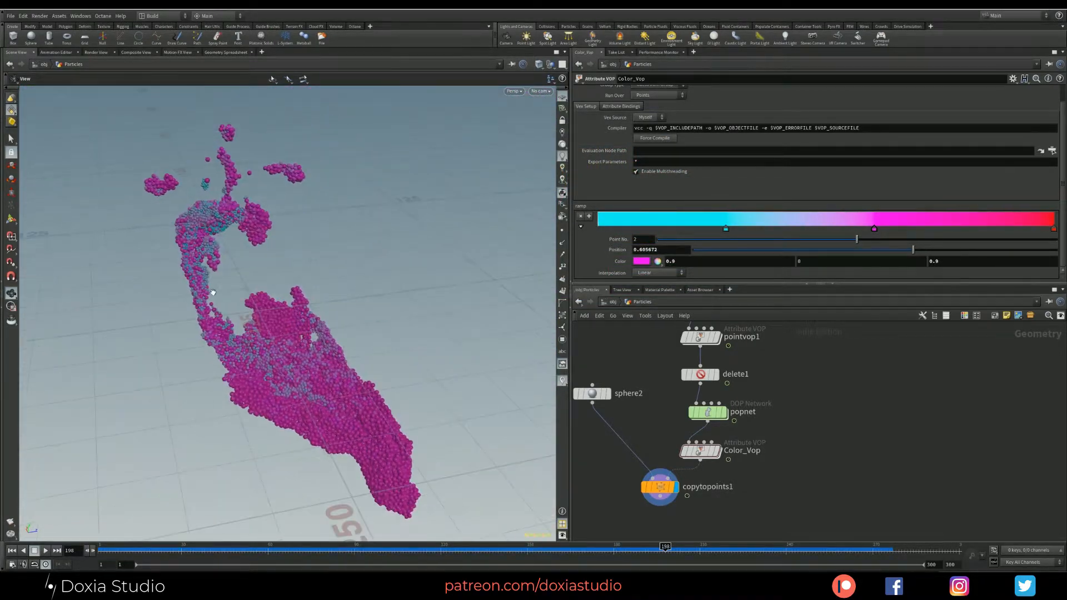
pyautogui.click(709, 452)
pyautogui.moveTo(399, 388); pyautogui.dragTo(298, 388)
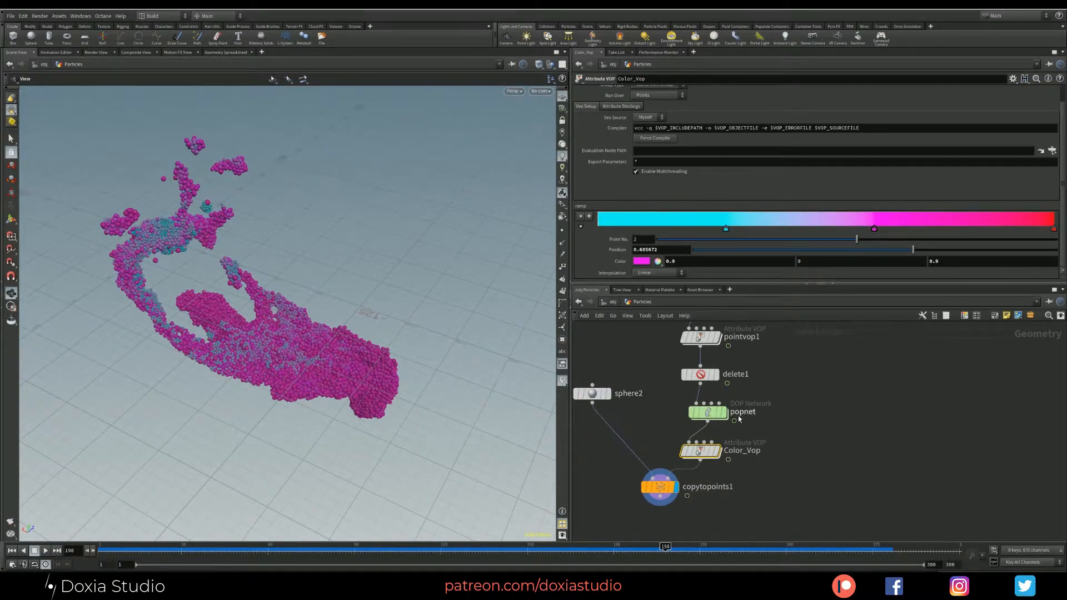
pyautogui.click(12, 551)
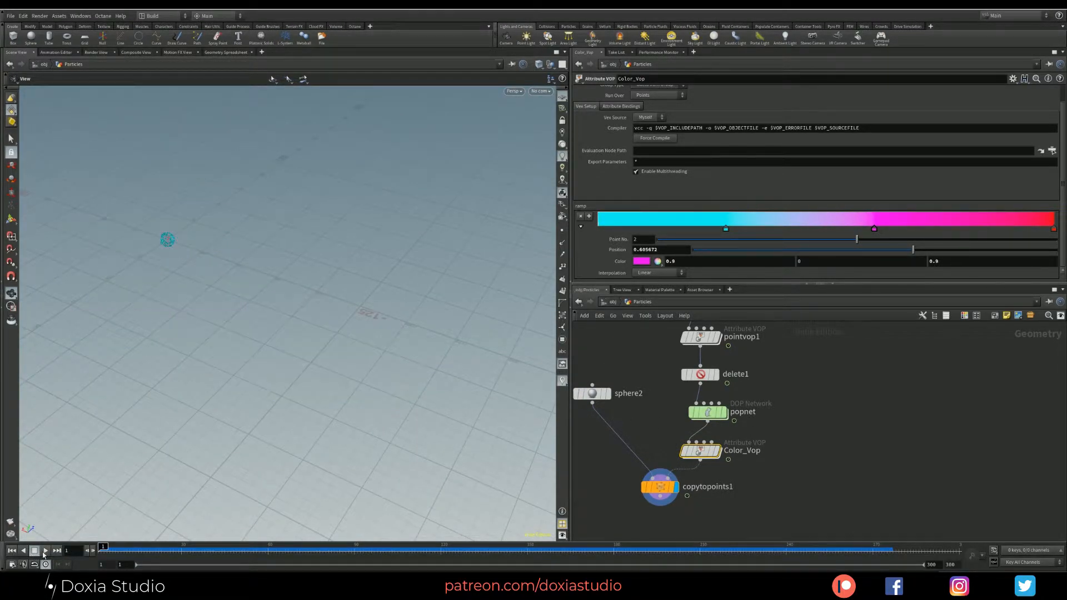
pyautogui.click(45, 550)
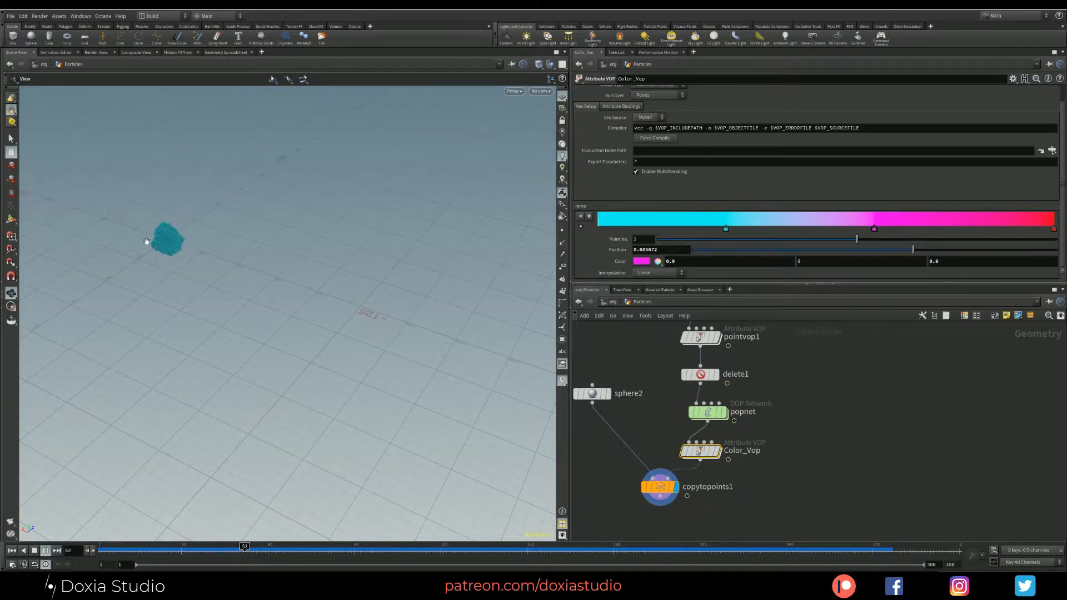
pyautogui.moveTo(332, 228); pyautogui.dragTo(238, 308, button='right')
pyautogui.moveTo(237, 308); pyautogui.dragTo(195, 344, button='middle')
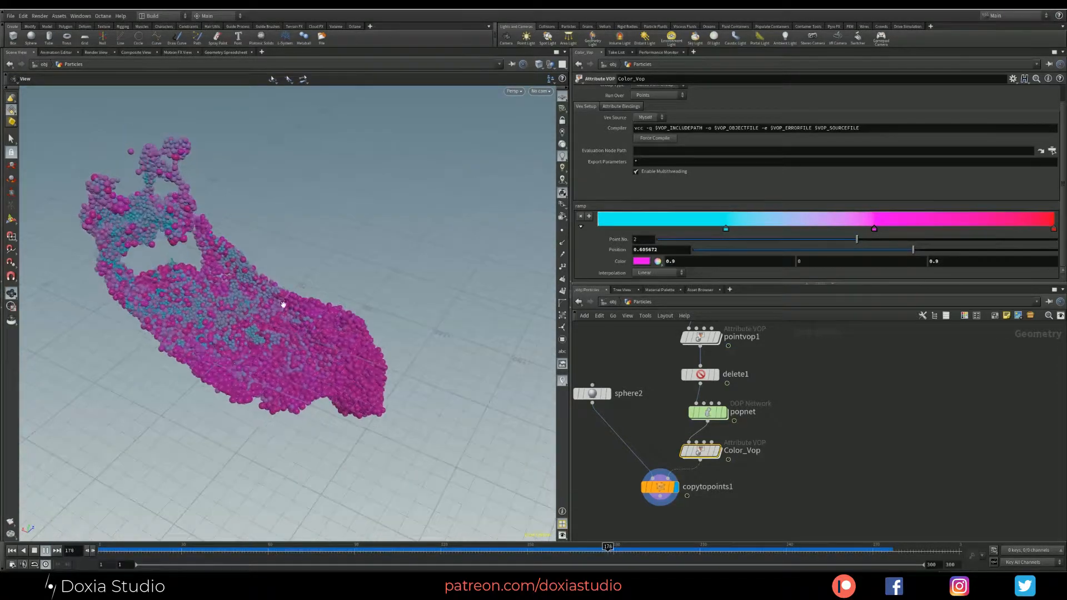
pyautogui.click(45, 550)
# Show the popnet node's simulation settings, replay the simulation from the first frame and inspect the stopped particles from another angle
pyautogui.click(707, 412)
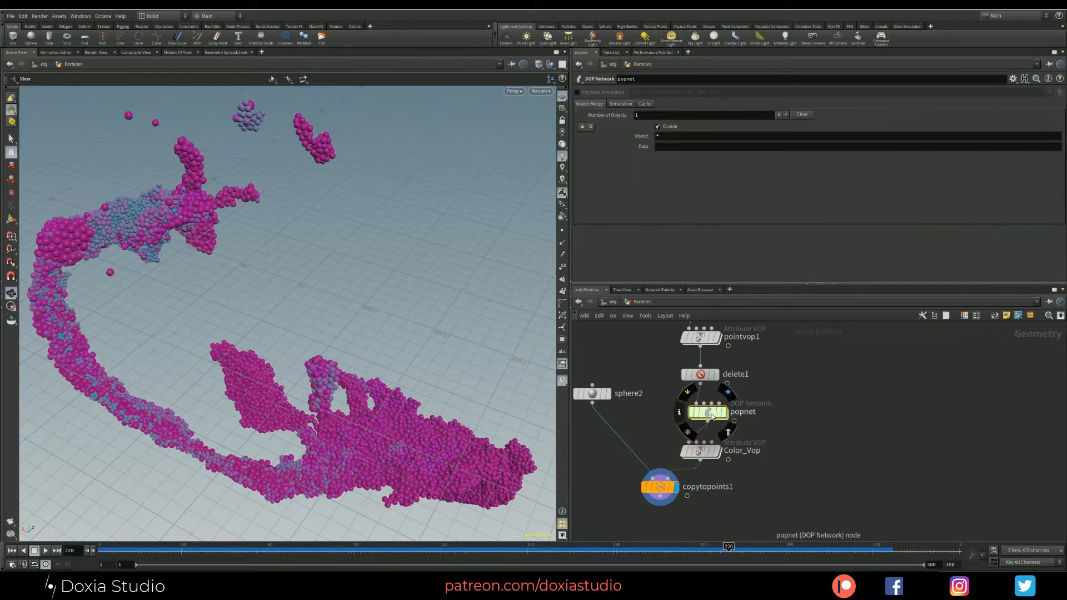
pyautogui.click(621, 104)
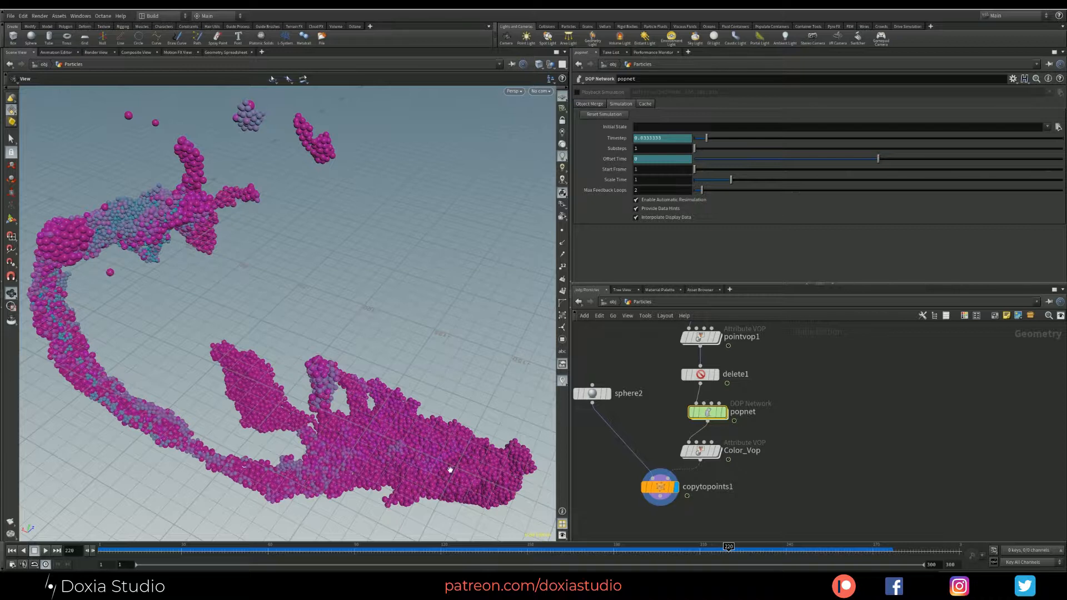
pyautogui.click(12, 550)
pyautogui.click(46, 550)
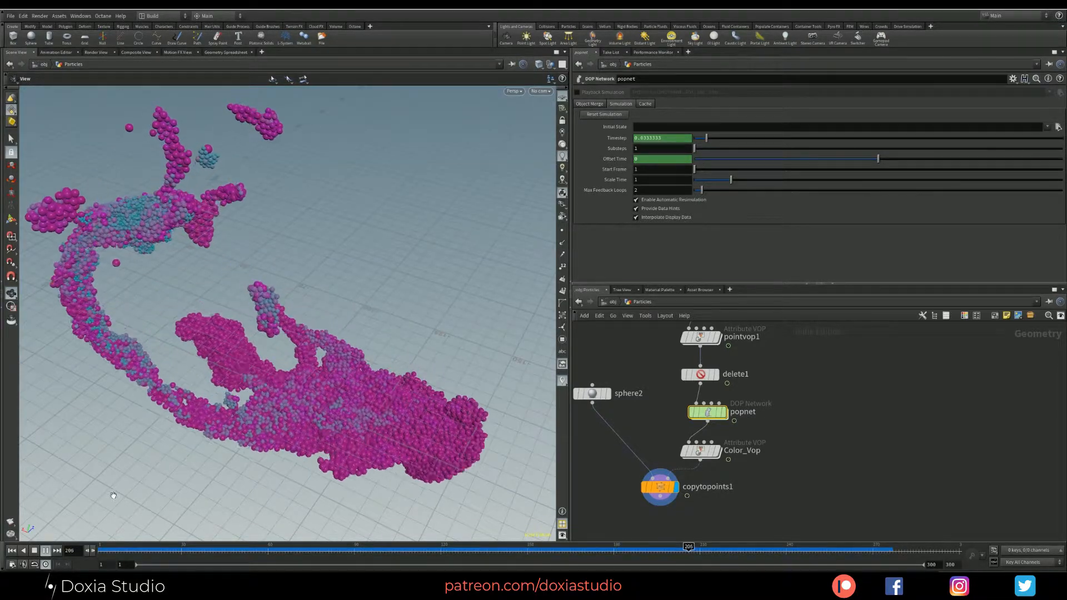
pyautogui.click(46, 553)
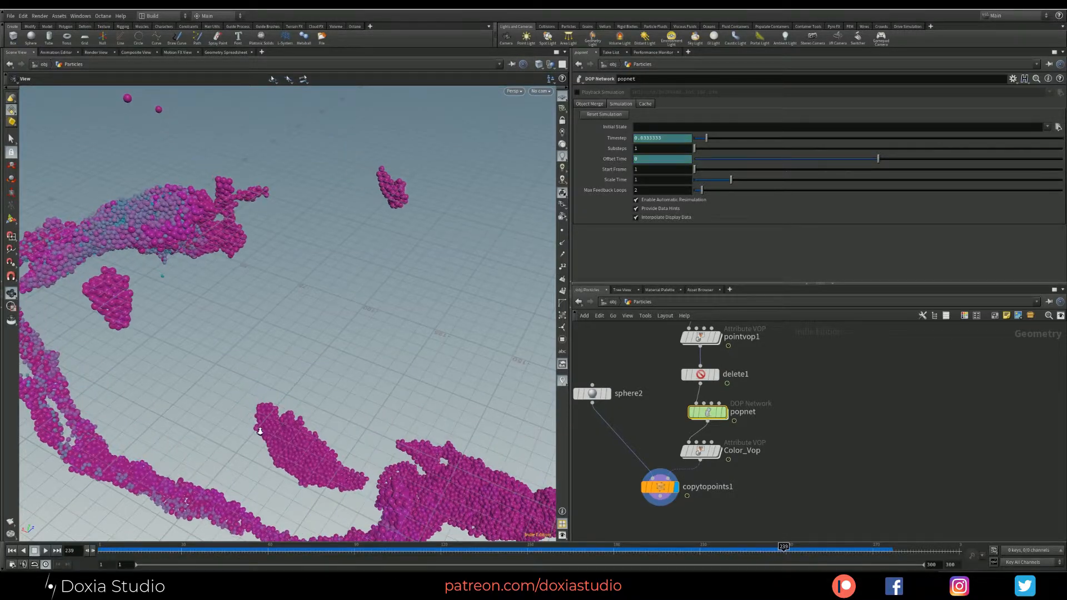
pyautogui.scroll(-3, 258, 428)
pyautogui.moveTo(235, 415); pyautogui.dragTo(238, 331)
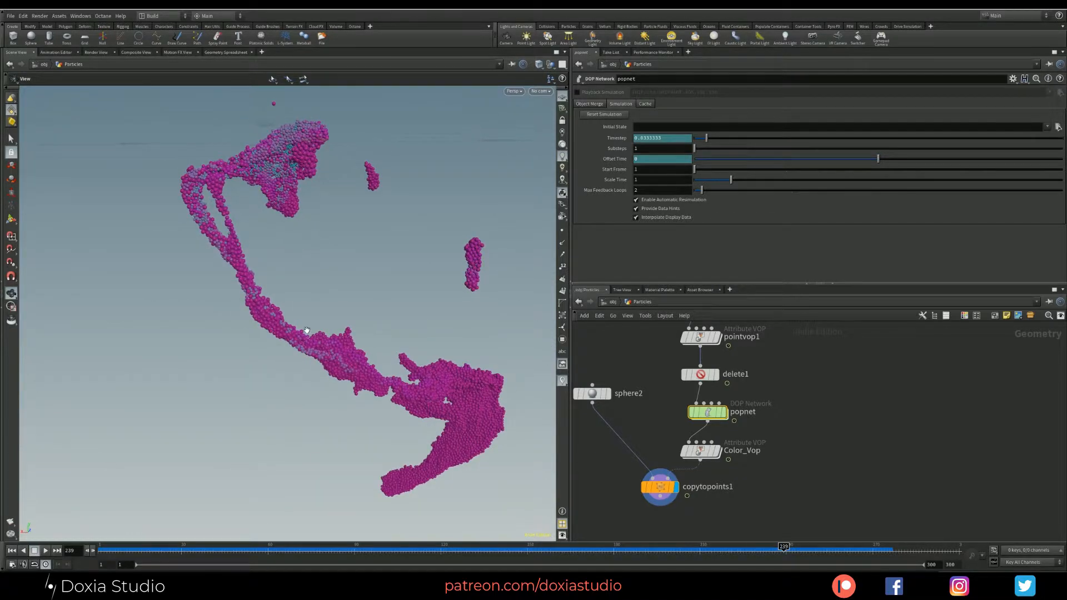
pyautogui.moveTo(309, 332); pyautogui.dragTo(202, 317, button='middle')
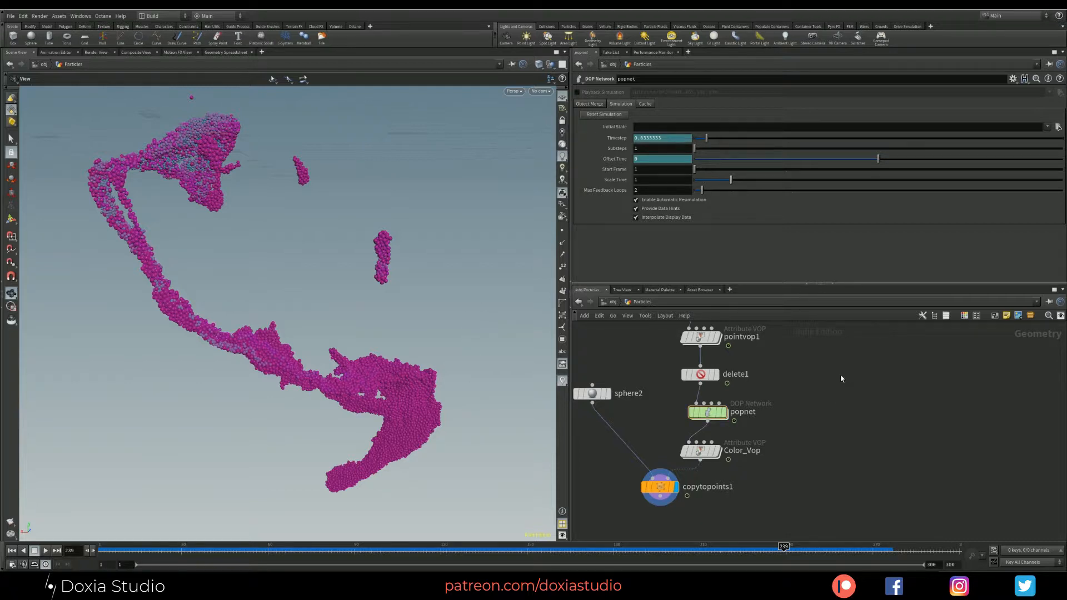
# Go up to the object level and save the scene as a new file named StickyGrain_Patreon.hiplc
pyautogui.moveTo(821, 375); pyautogui.dragTo(849, 418, button='middle')
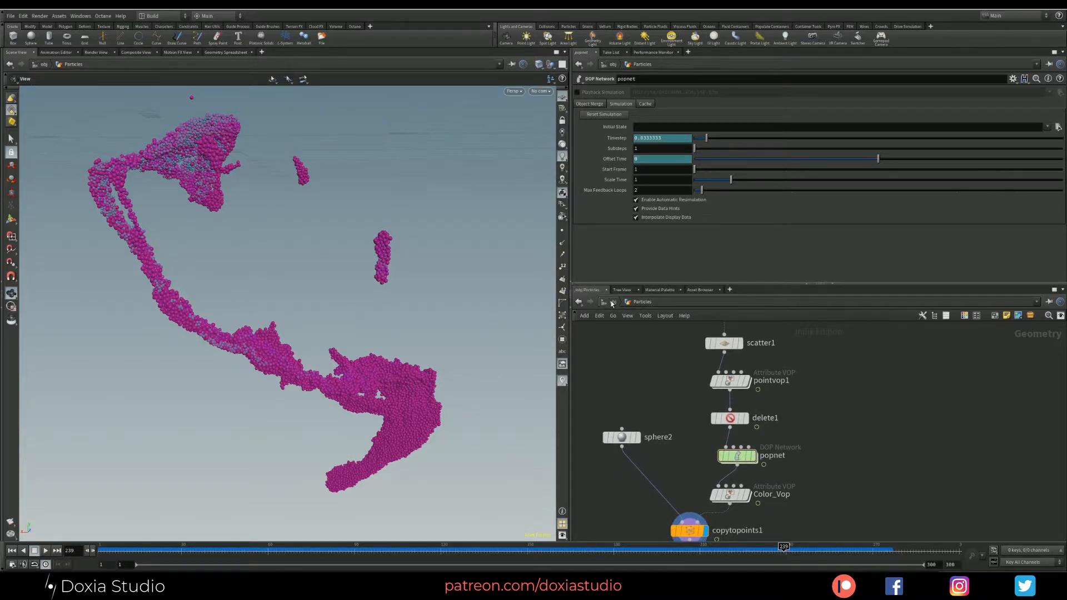
pyautogui.click(612, 304)
pyautogui.moveTo(794, 362); pyautogui.dragTo(747, 362)
pyautogui.click(743, 361)
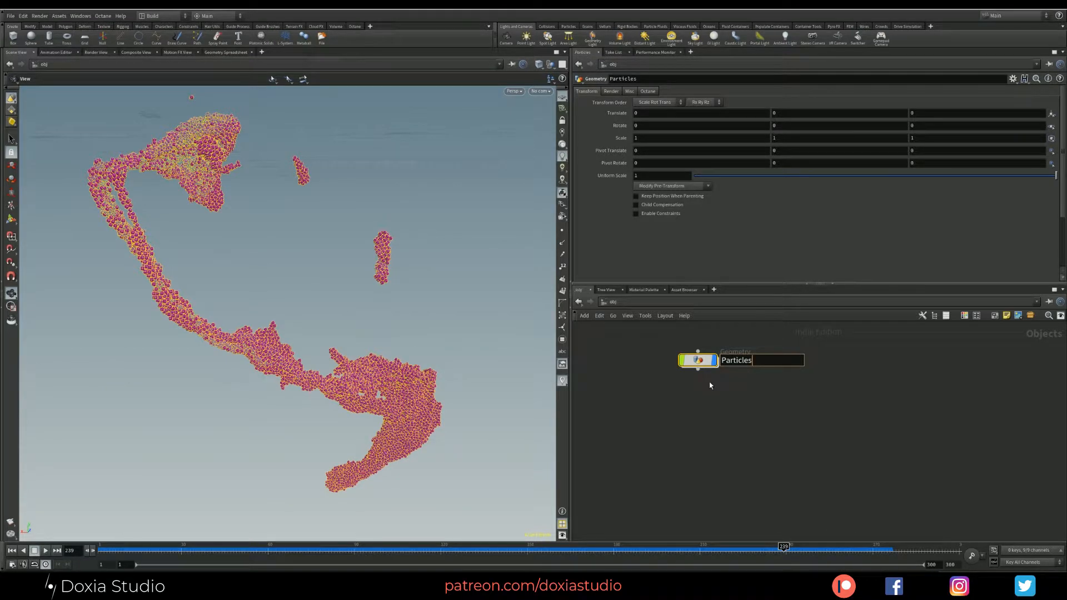
pyautogui.click(682, 445)
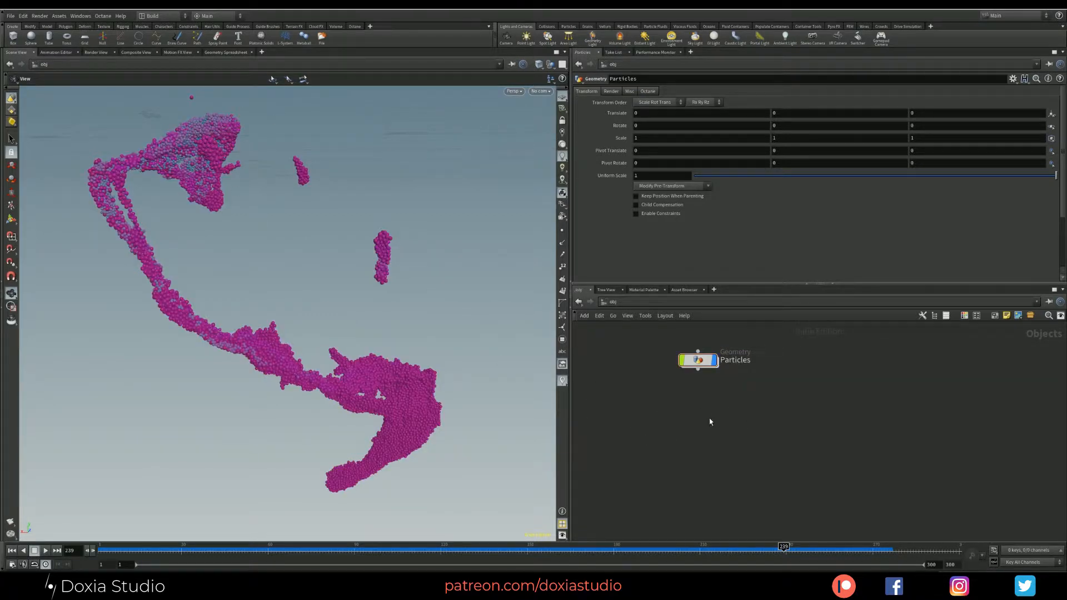
pyautogui.hotkey('ctrl', 'shift', 's')
pyautogui.click(786, 520)
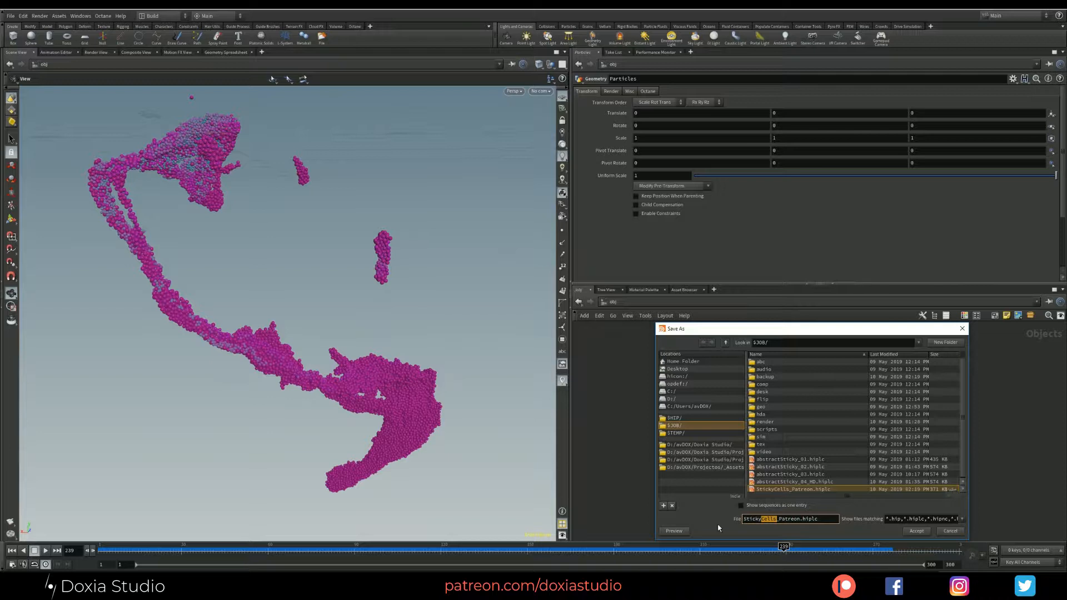
pyautogui.write('Grain')
pyautogui.click(912, 532)
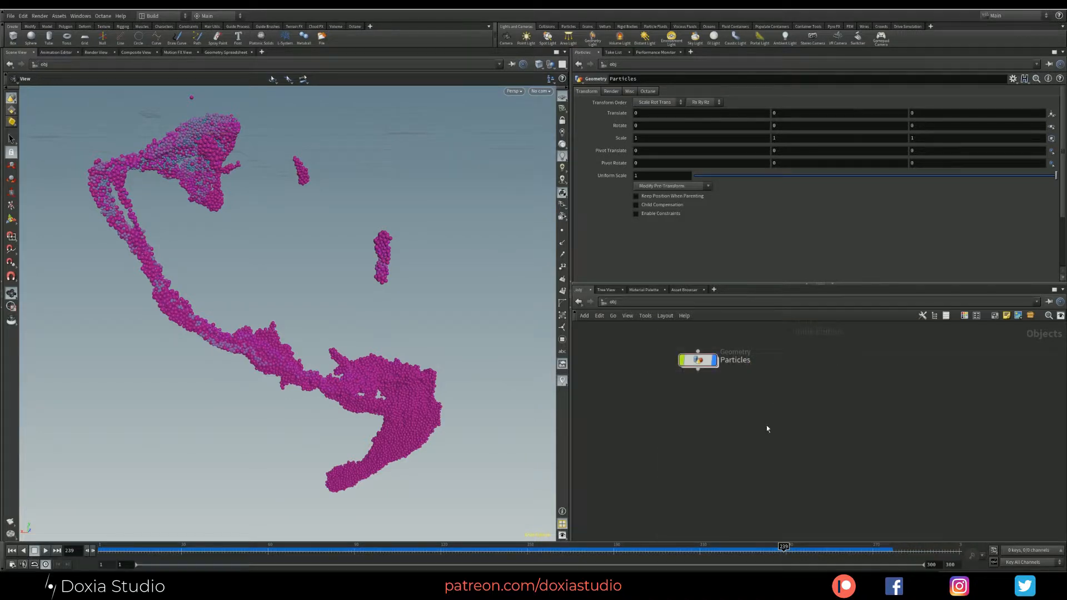
# Delete the sphere1, scatter1, pointvop1 and delete1 nodes inside the Particles network and return the timeline to the first frame
pyautogui.doubleClick(701, 362)
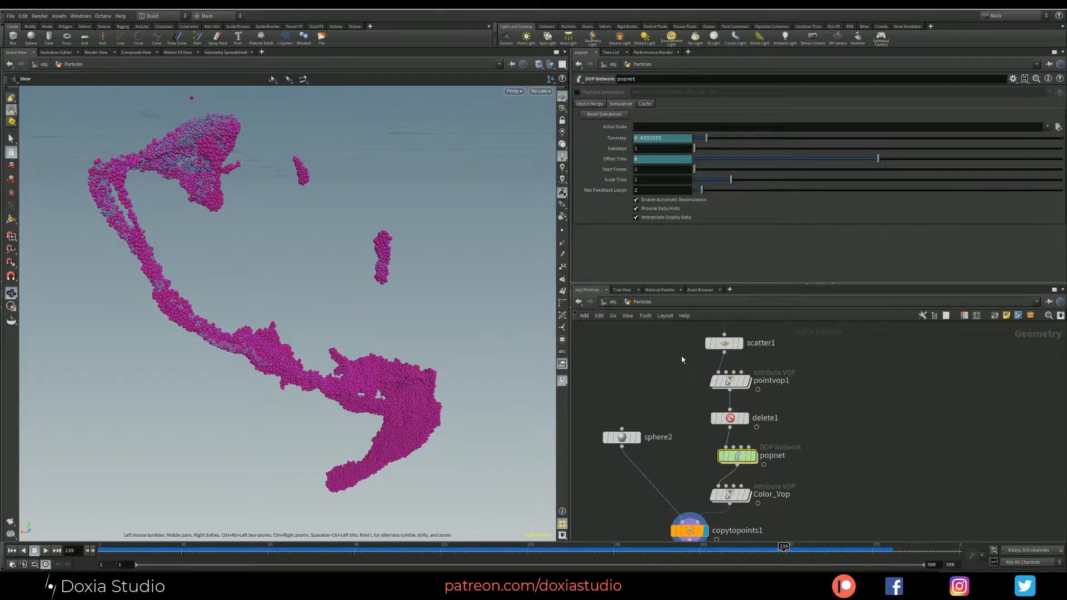
pyautogui.moveTo(665, 394); pyautogui.dragTo(666, 424, button='middle')
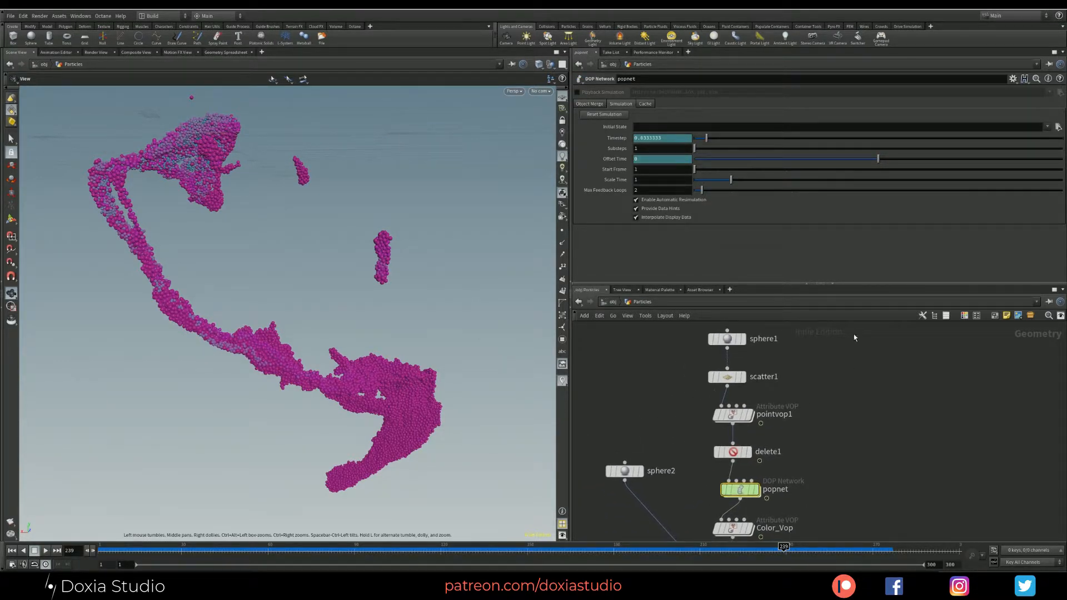
pyautogui.moveTo(854, 332); pyautogui.dragTo(682, 456)
pyautogui.press('Delete')
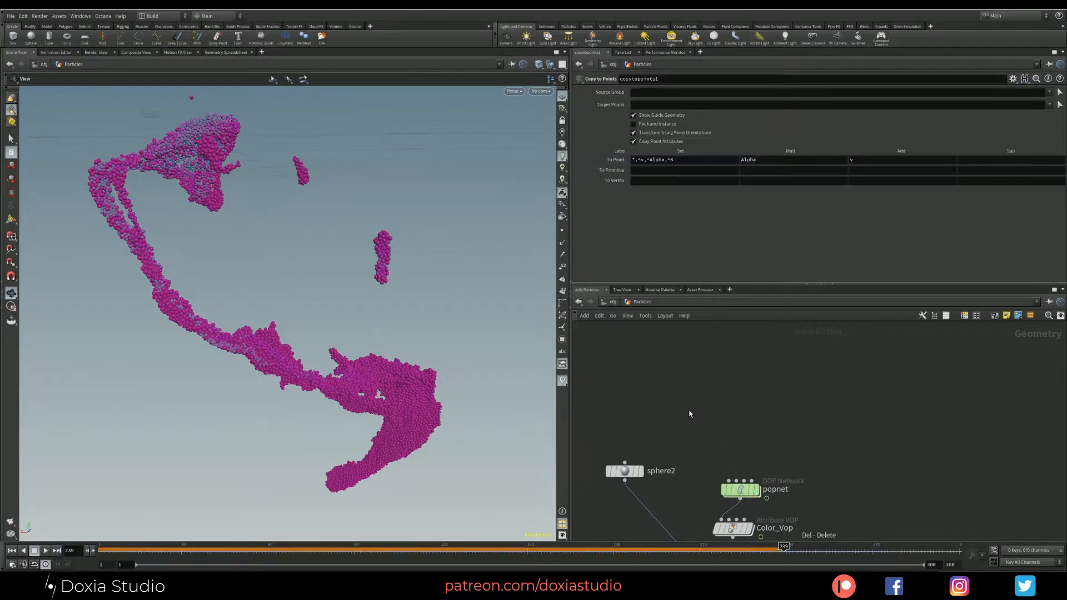
pyautogui.moveTo(670, 397); pyautogui.dragTo(695, 338, button='middle')
pyautogui.moveTo(766, 430); pyautogui.dragTo(765, 420)
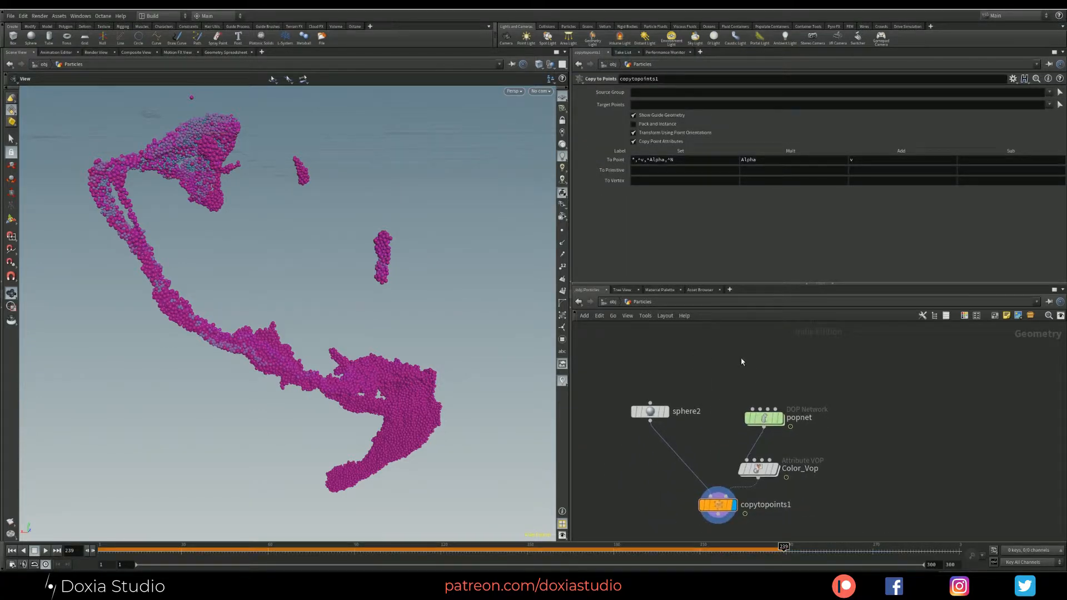
pyautogui.moveTo(727, 374)
pyautogui.mouseDown(button='middle')
pyautogui.moveTo(695, 419)
pyautogui.moveTo(718, 417)
pyautogui.moveTo(718, 430)
pyautogui.mouseUp(button='middle')
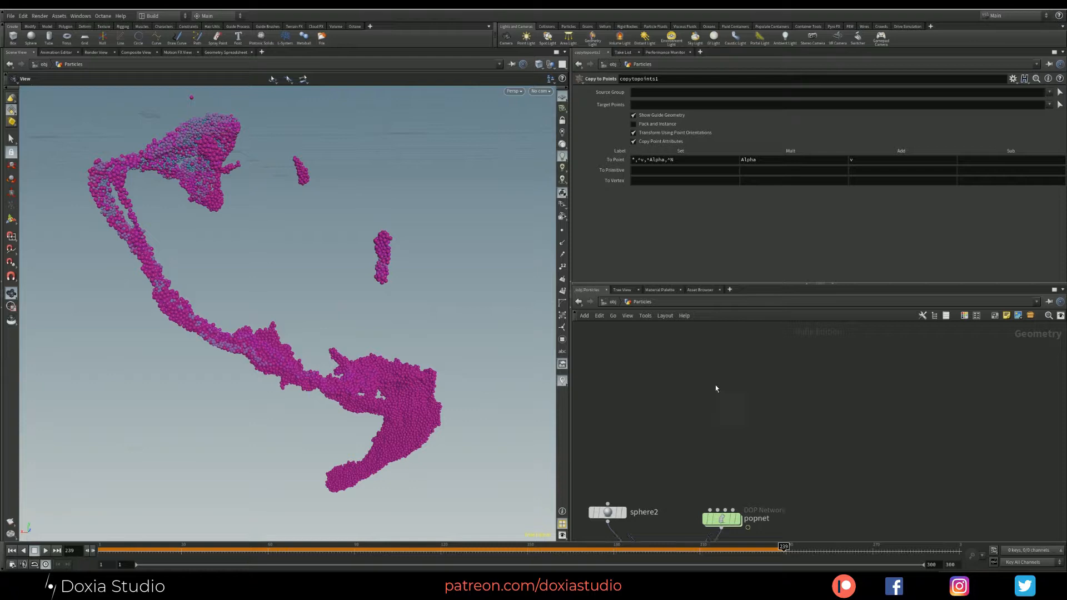
pyautogui.click(12, 550)
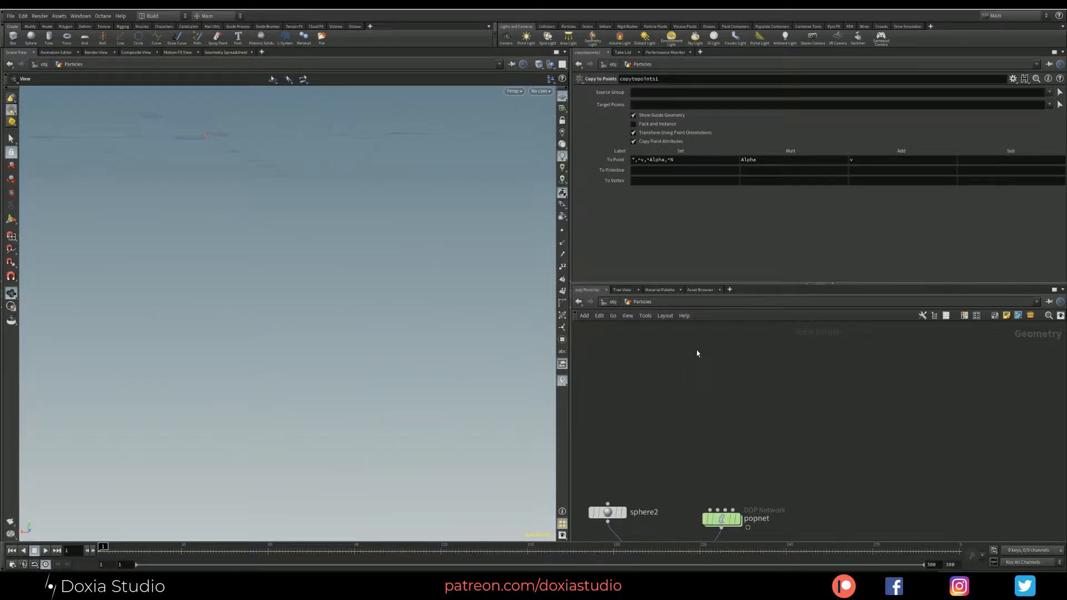
pyautogui.press('Tab')
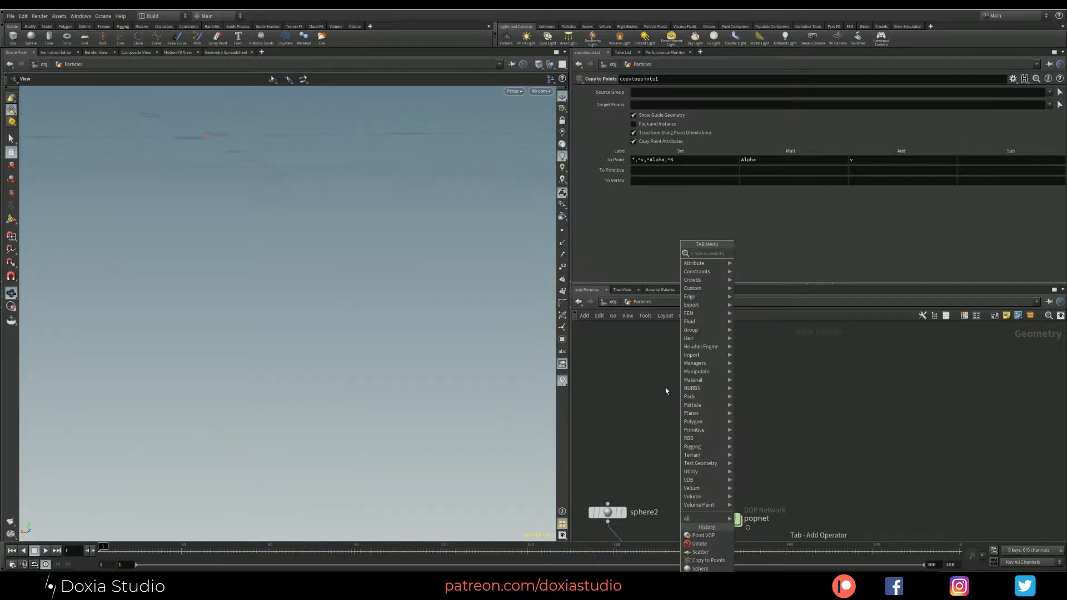
pyautogui.write('sp')
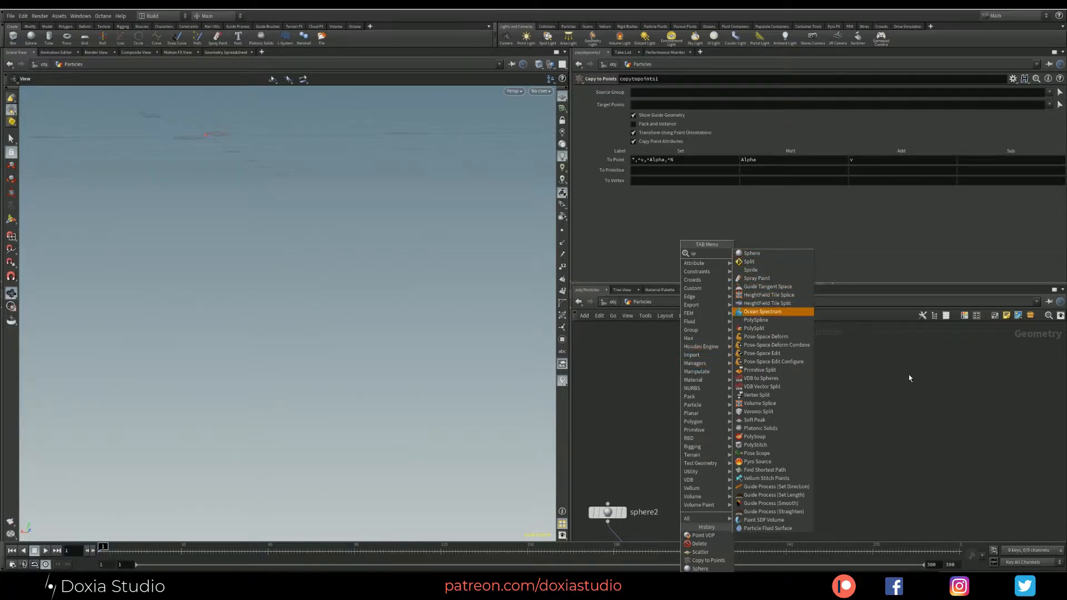
pyautogui.press('Escape')
# Add a Circle node above popnet and turn on its display so the circle shows in the viewport
pyautogui.press('Tab')
pyautogui.write('ci')
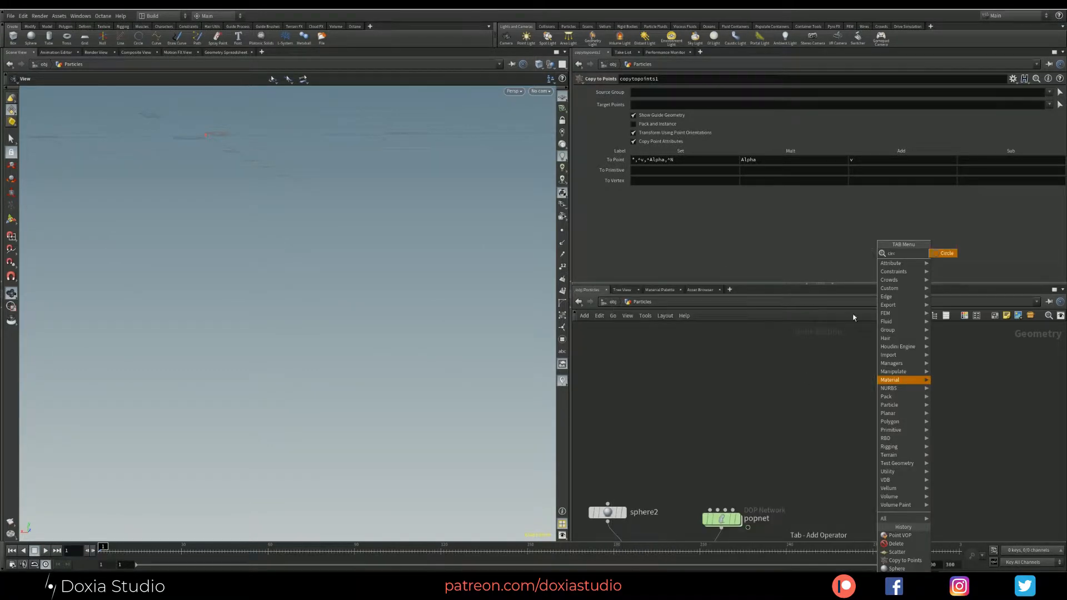
pyautogui.press('Return')
pyautogui.click(721, 418)
pyautogui.moveTo(721, 418); pyautogui.dragTo(724, 386)
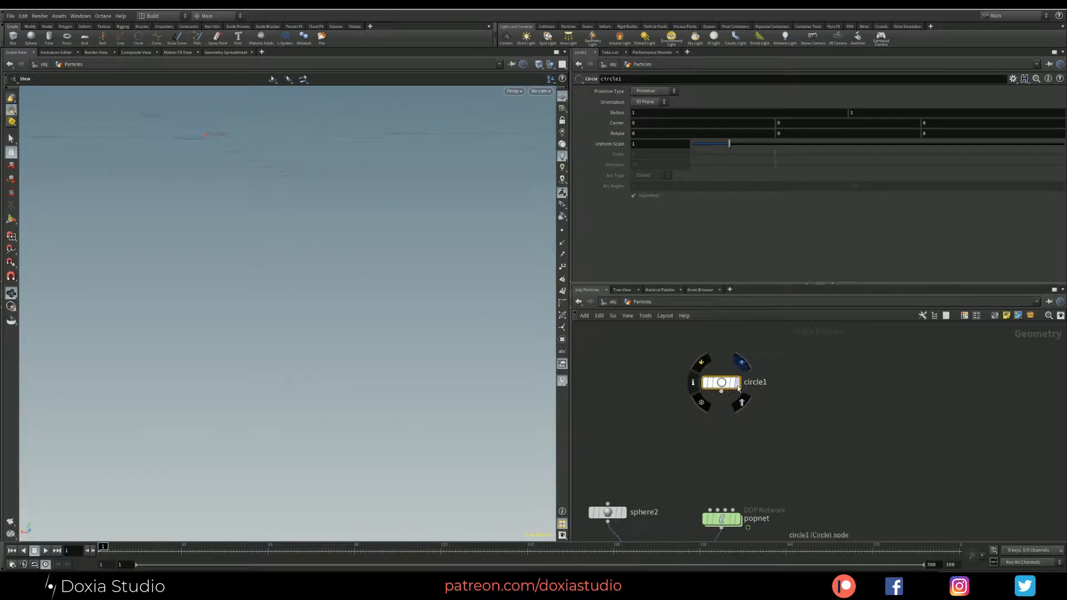
pyautogui.click(736, 382)
pyautogui.moveTo(312, 351); pyautogui.dragTo(231, 327)
pyautogui.moveTo(744, 434)
pyautogui.mouseDown(button='middle')
pyautogui.moveTo(792, 306)
pyautogui.moveTo(786, 354)
pyautogui.moveTo(756, 429)
pyautogui.mouseUp(button='middle')
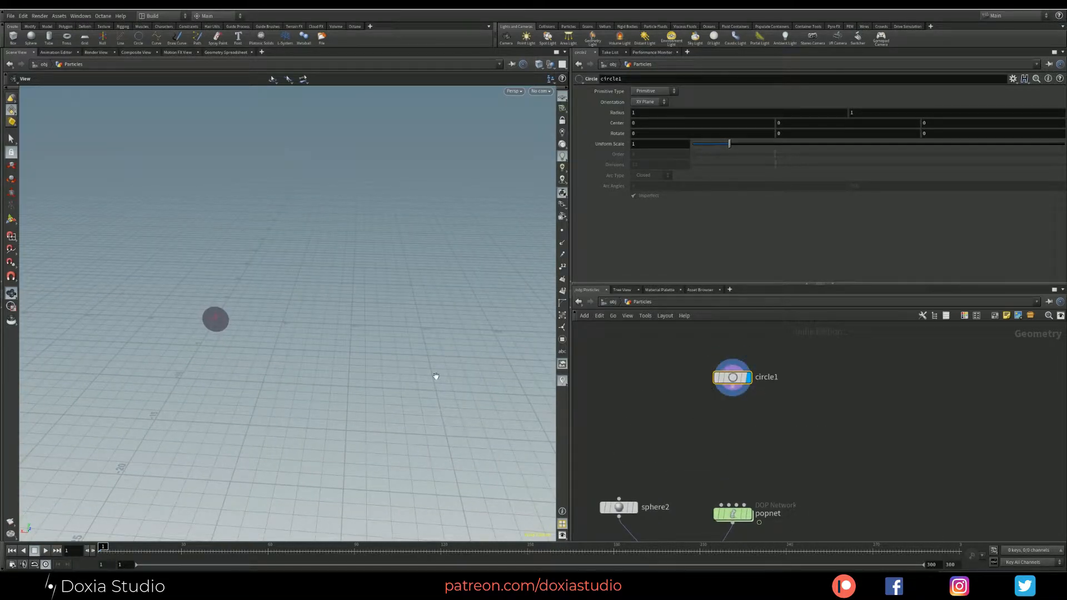
# Orient circle1 in the ZX plane and set its centre Y to 0.1
pyautogui.moveTo(200, 317); pyautogui.dragTo(273, 300, button='right')
pyautogui.moveTo(270, 322); pyautogui.dragTo(205, 335)
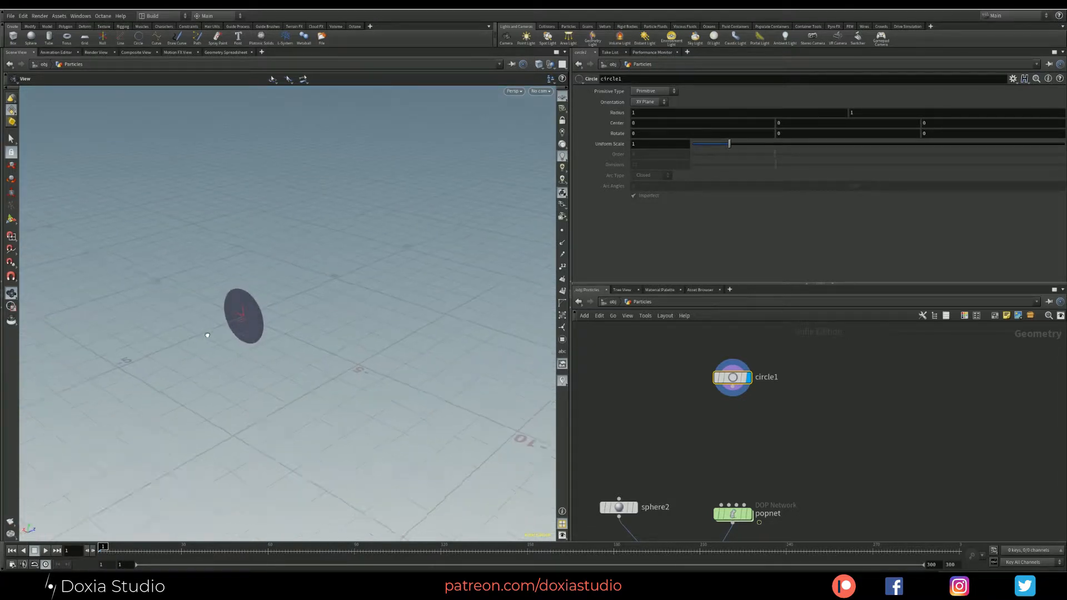
pyautogui.click(656, 102)
pyautogui.click(648, 126)
pyautogui.moveTo(172, 329); pyautogui.dragTo(265, 299, button='right')
pyautogui.click(814, 122)
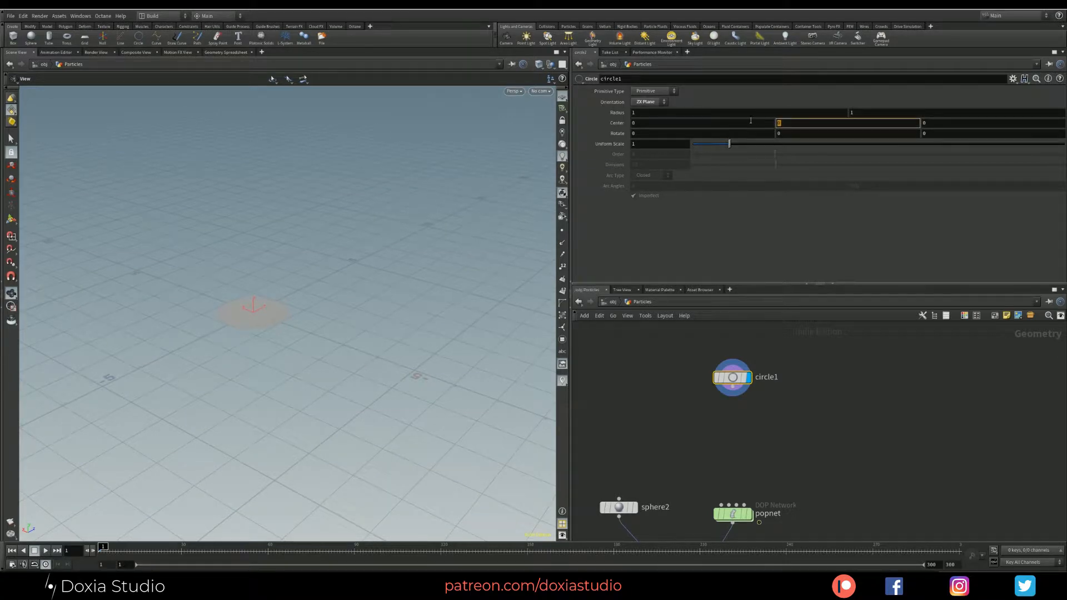
pyautogui.press('Return')
pyautogui.moveTo(243, 375); pyautogui.dragTo(249, 348)
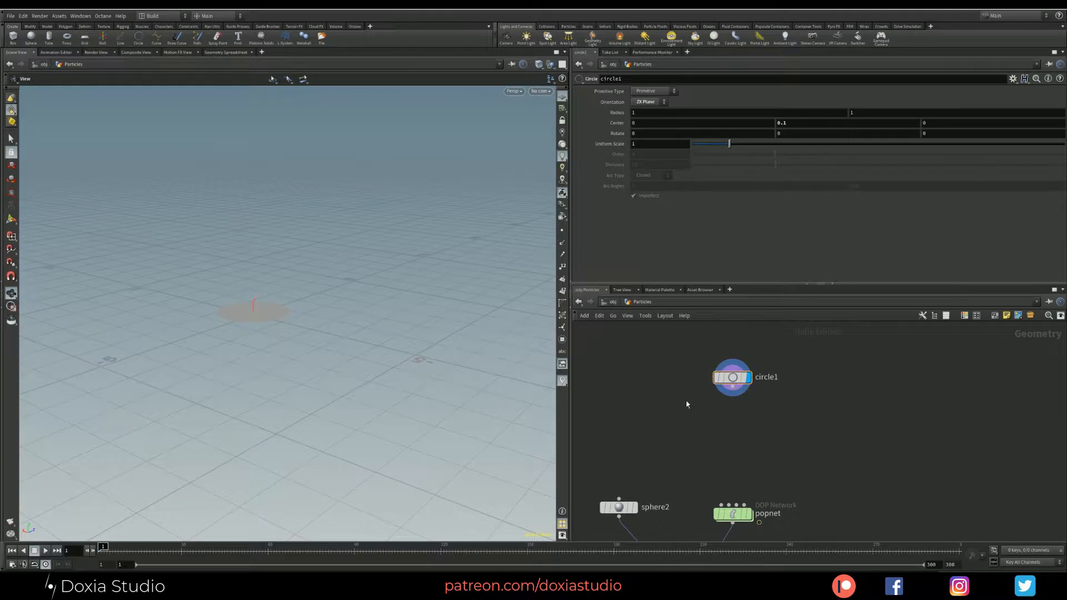
# Connect circle1 to popnet's first input and enter the popnet network
pyautogui.moveTo(736, 398); pyautogui.dragTo(734, 496)
pyautogui.click(733, 496)
pyautogui.doubleClick(734, 496)
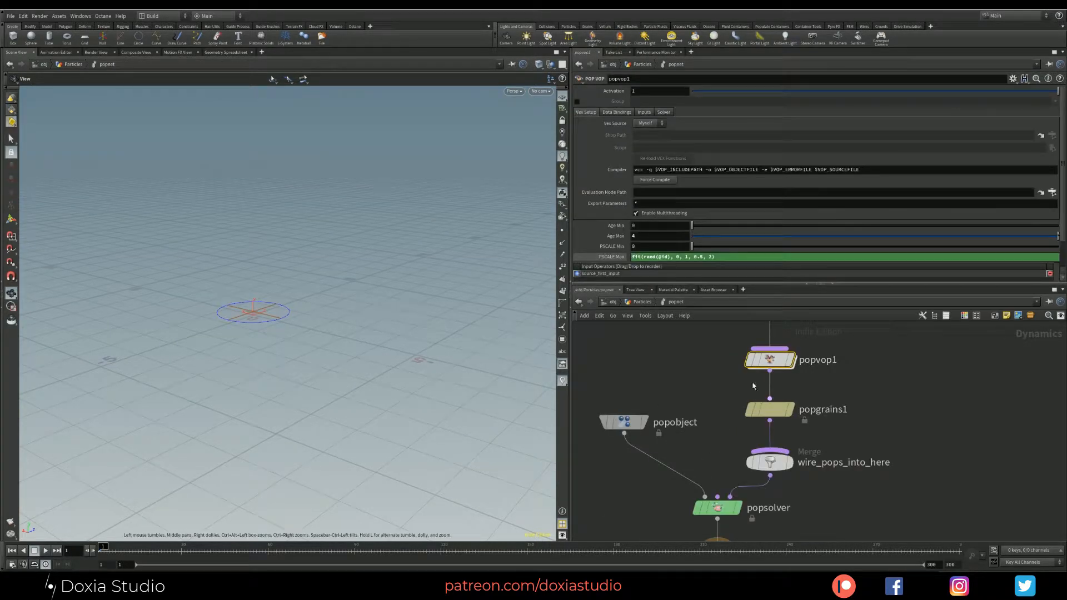
# Set source_first_input's emission type to Scatter onto Surfaces and play the simulation to check the particle spread from the circle
pyautogui.click(731, 355)
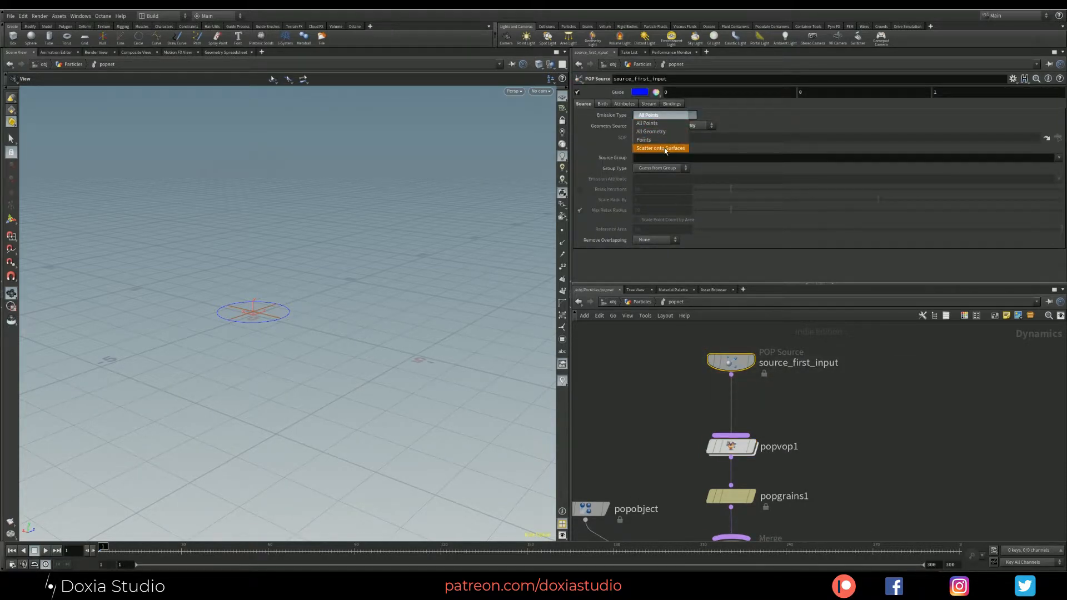
pyautogui.click(660, 147)
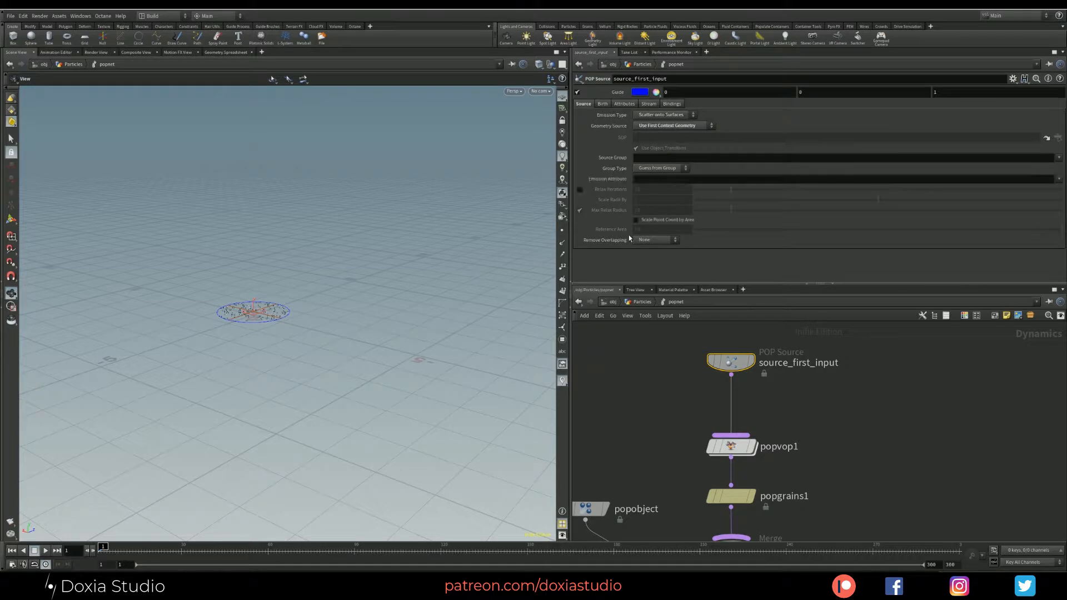
pyautogui.click(46, 551)
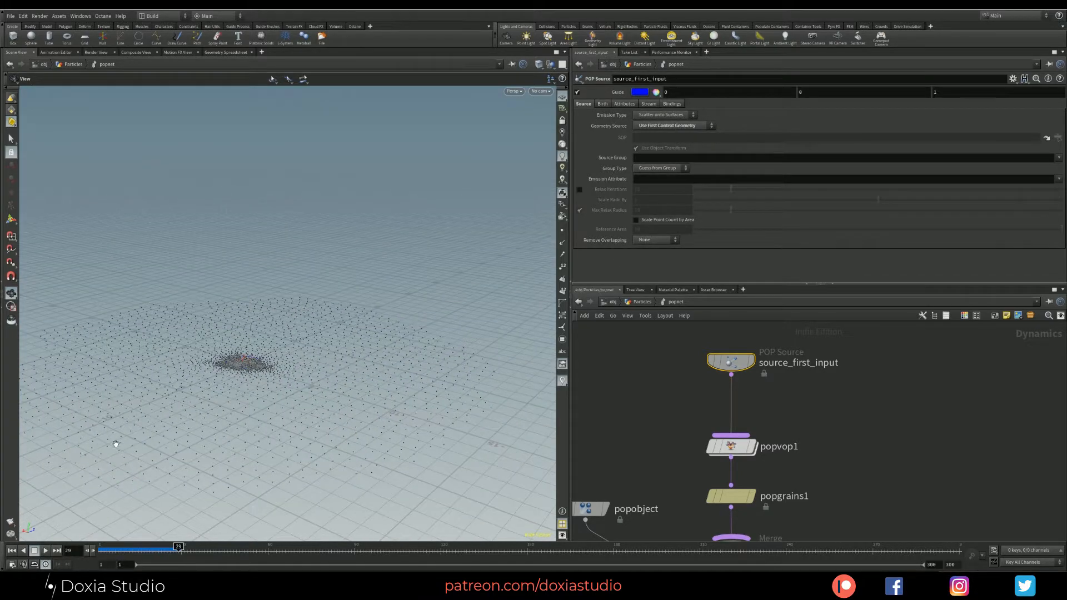
pyautogui.moveTo(117, 444); pyautogui.dragTo(340, 369)
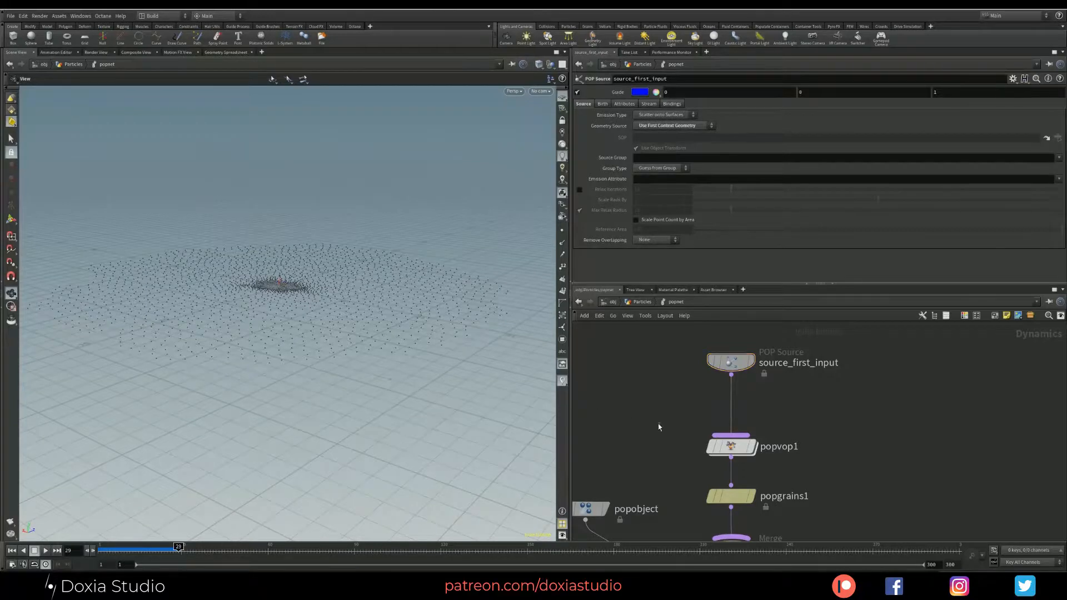
# Go back up to the object level and add a Ground Plane collision object
pyautogui.moveTo(640, 417); pyautogui.dragTo(698, 338, button='middle')
pyautogui.moveTo(652, 367); pyautogui.dragTo(647, 315, button='middle')
pyautogui.moveTo(616, 458); pyautogui.dragTo(602, 463, button='right')
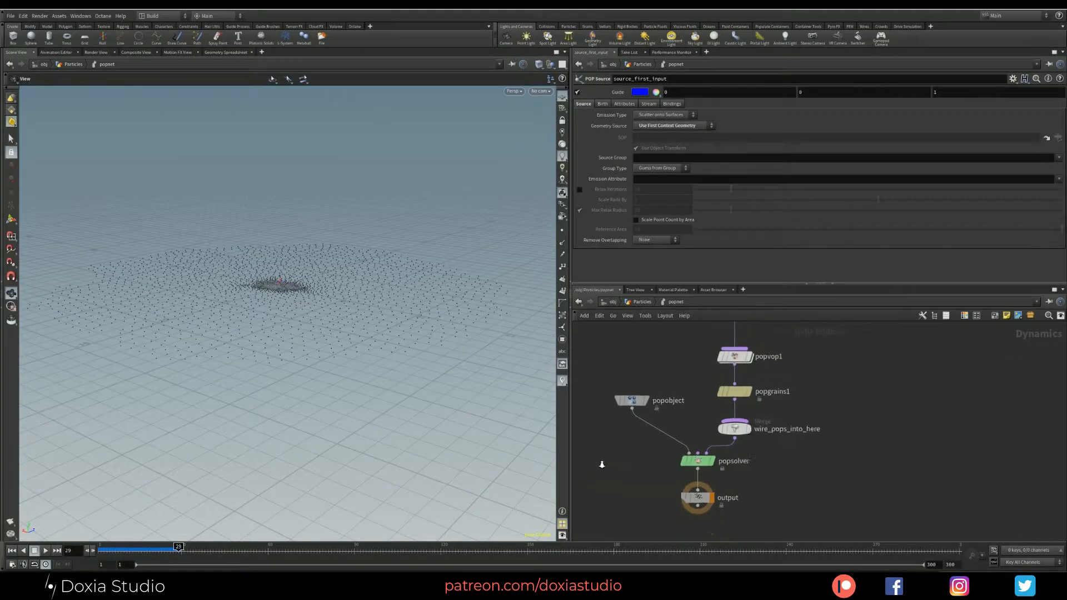
pyautogui.press('u')
pyautogui.press('u')
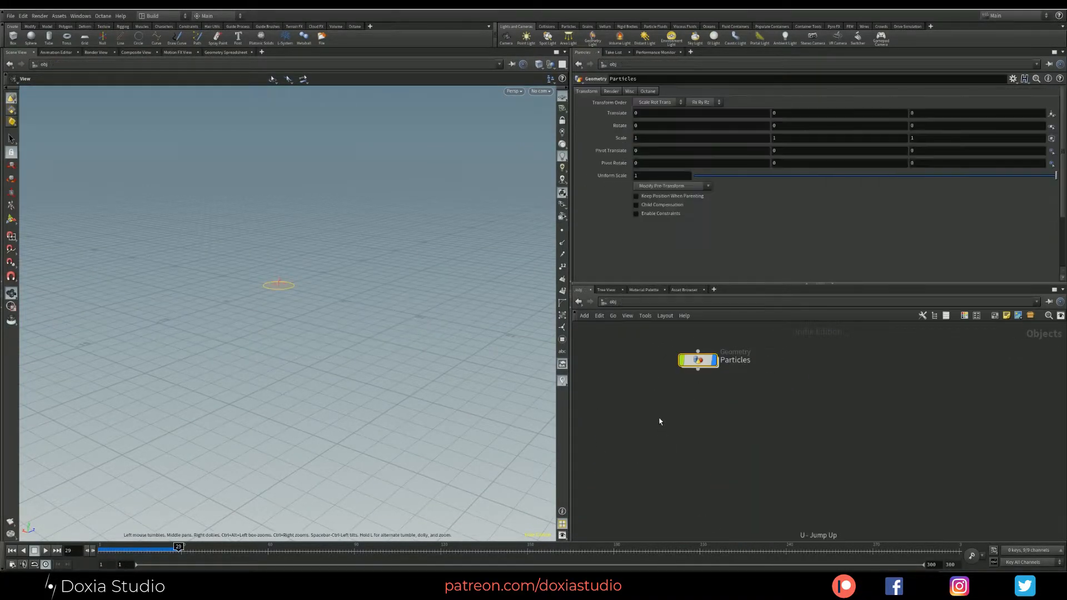
pyautogui.moveTo(660, 409); pyautogui.dragTo(669, 435, button='middle')
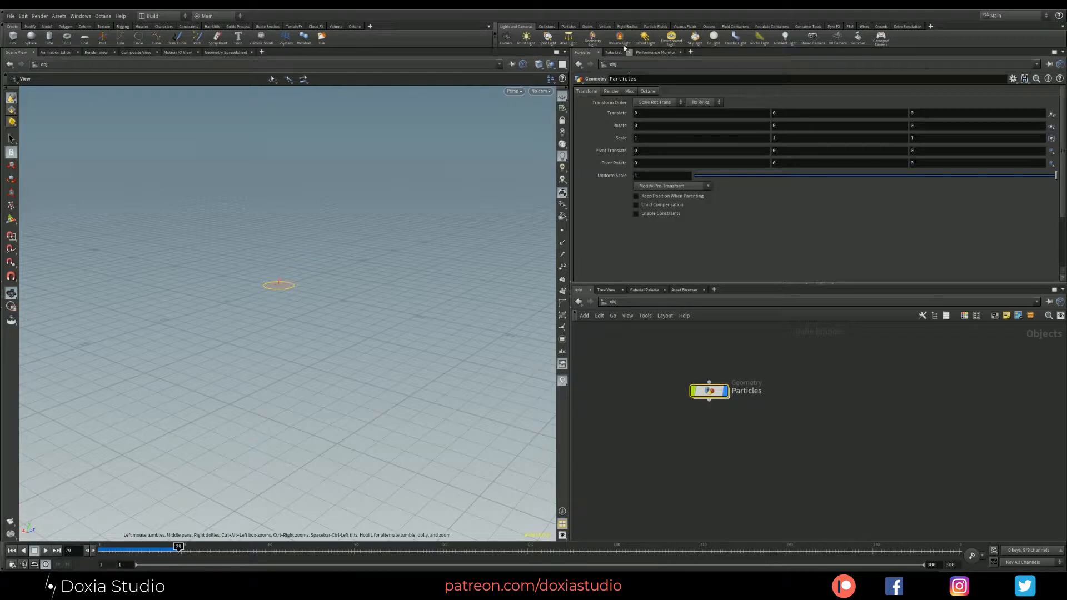
pyautogui.click(546, 27)
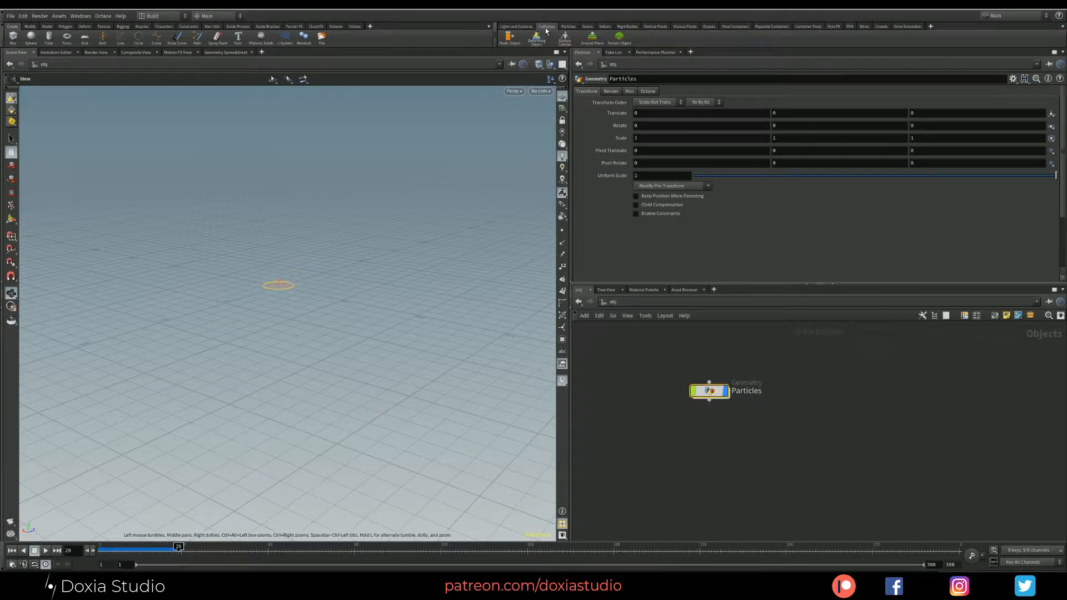
pyautogui.click(592, 36)
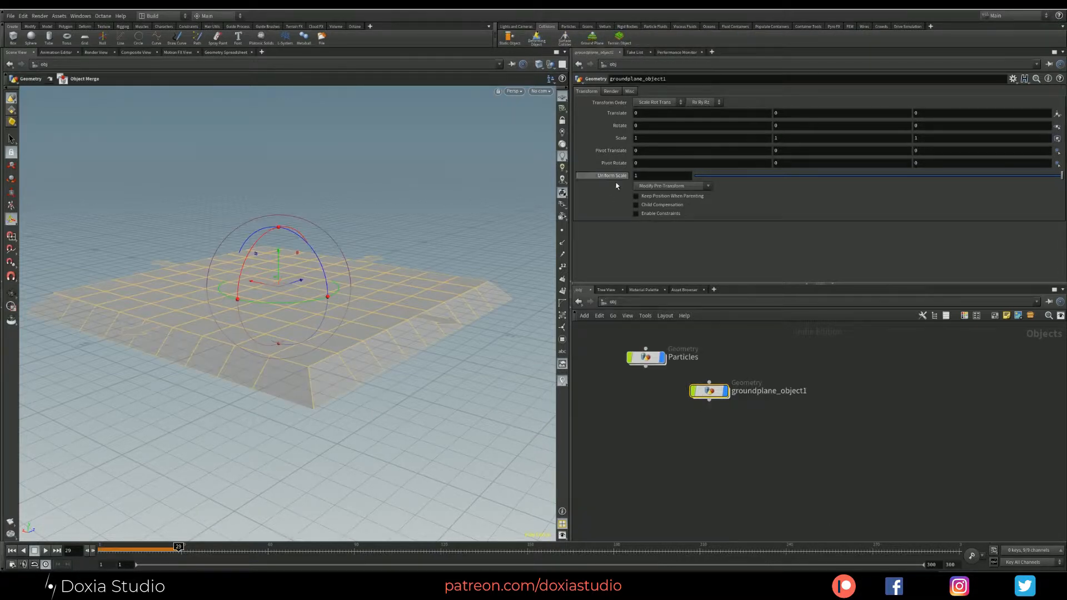
# Turn off the display of groundplane_object1 and shift its node slightly in the network
pyautogui.click(703, 420)
pyautogui.click(726, 391)
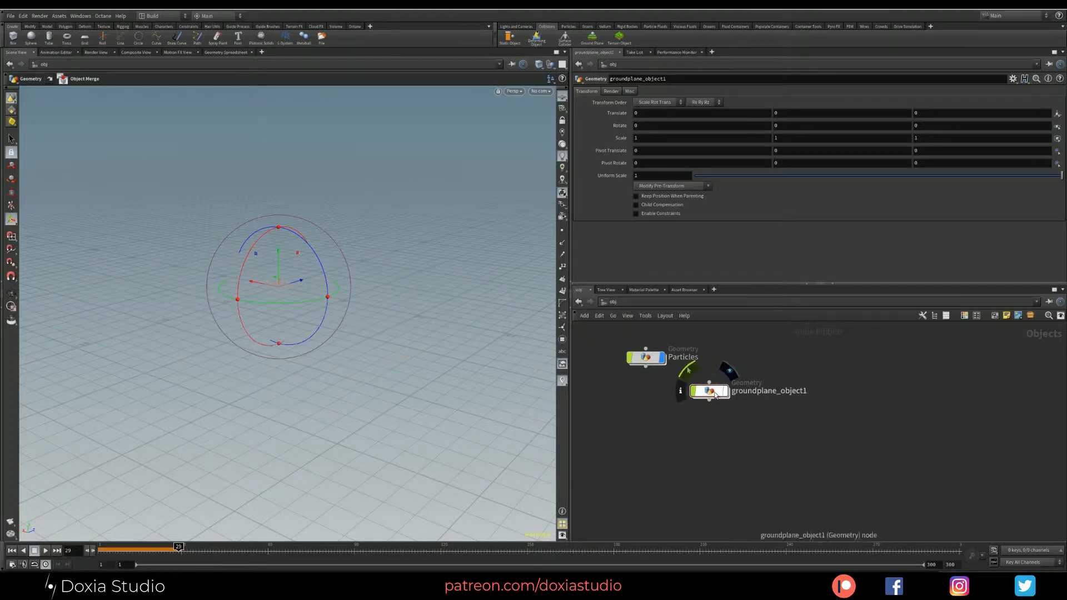
pyautogui.moveTo(710, 391); pyautogui.dragTo(737, 390)
# Go into popnet inside the Particles object and automatically lay out all its nodes
pyautogui.doubleClick(646, 357)
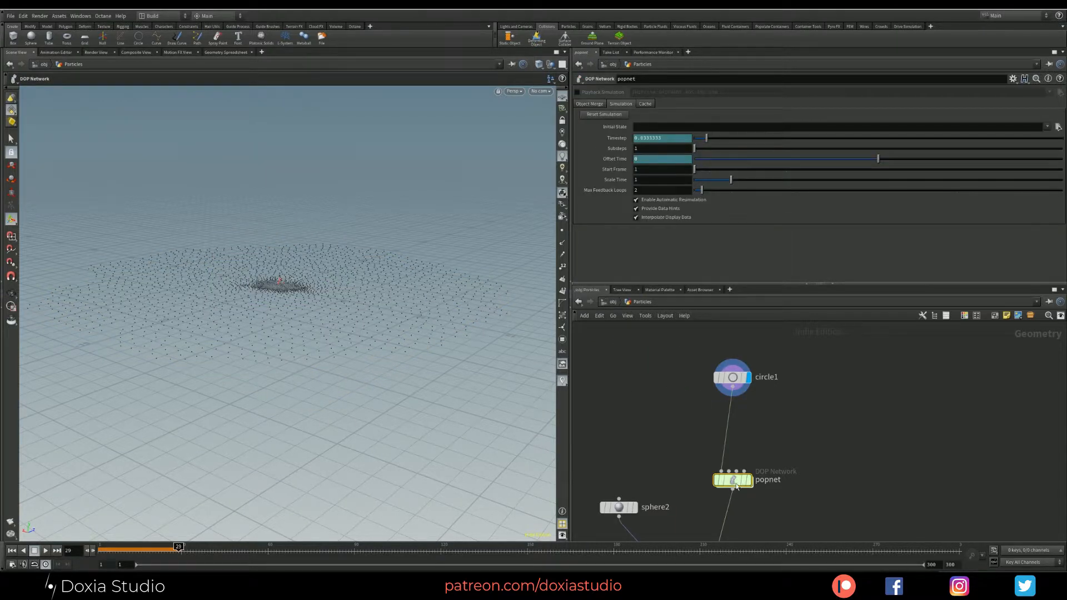
pyautogui.scroll(-5, 660, 466)
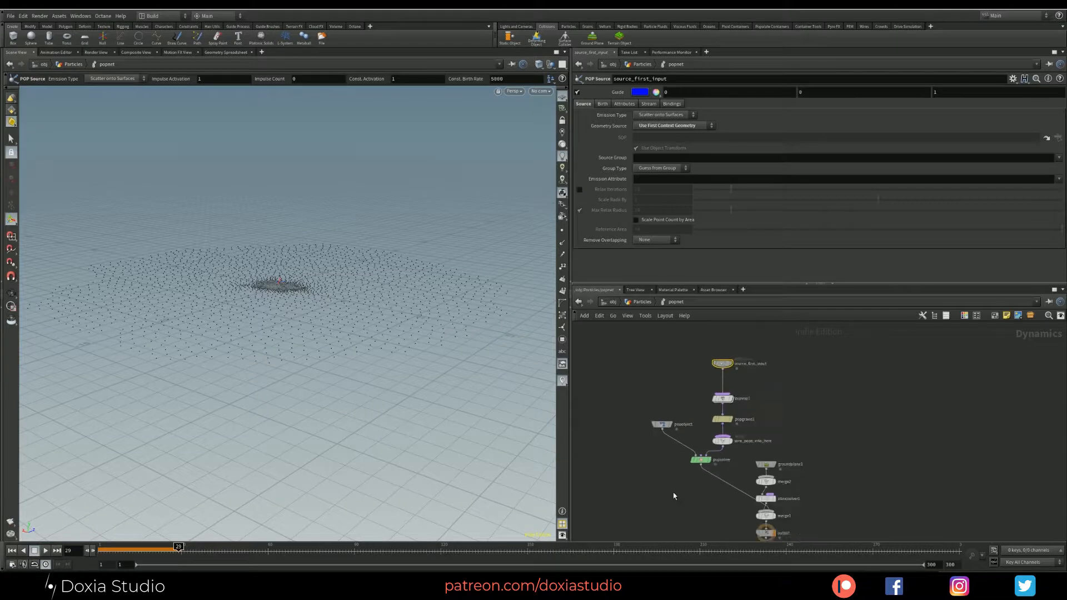
pyautogui.moveTo(882, 416); pyautogui.dragTo(863, 398, button='middle')
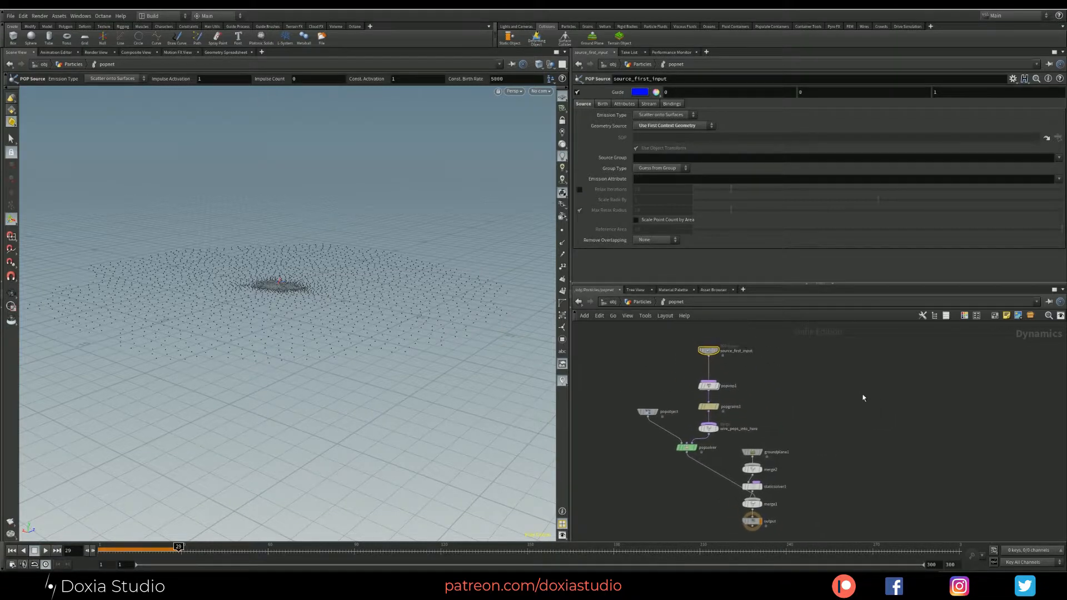
pyautogui.click(659, 489)
pyautogui.press('l')
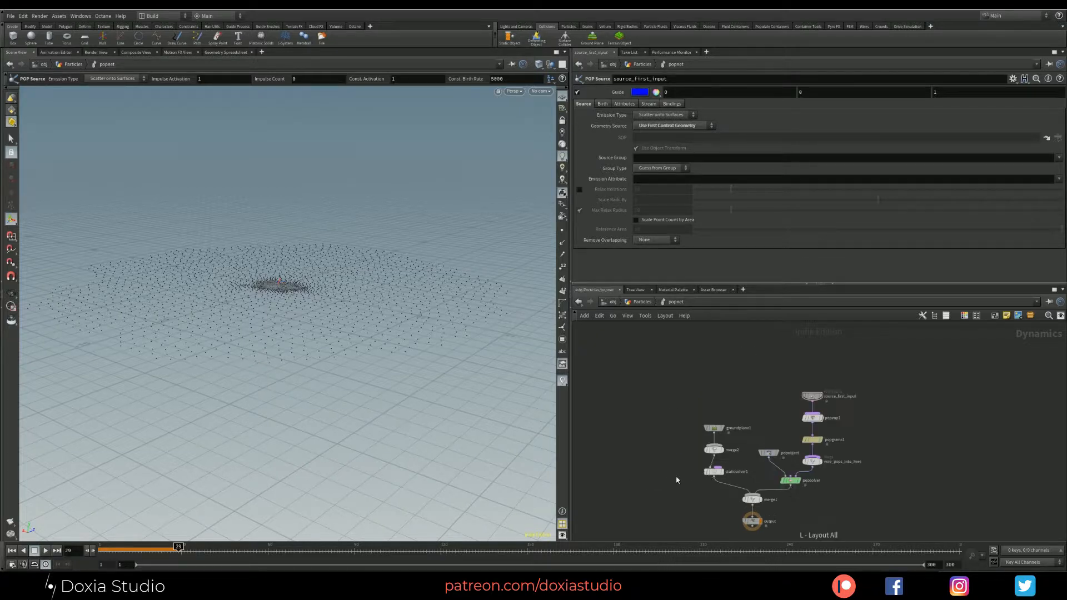
pyautogui.scroll(4, 952, 416)
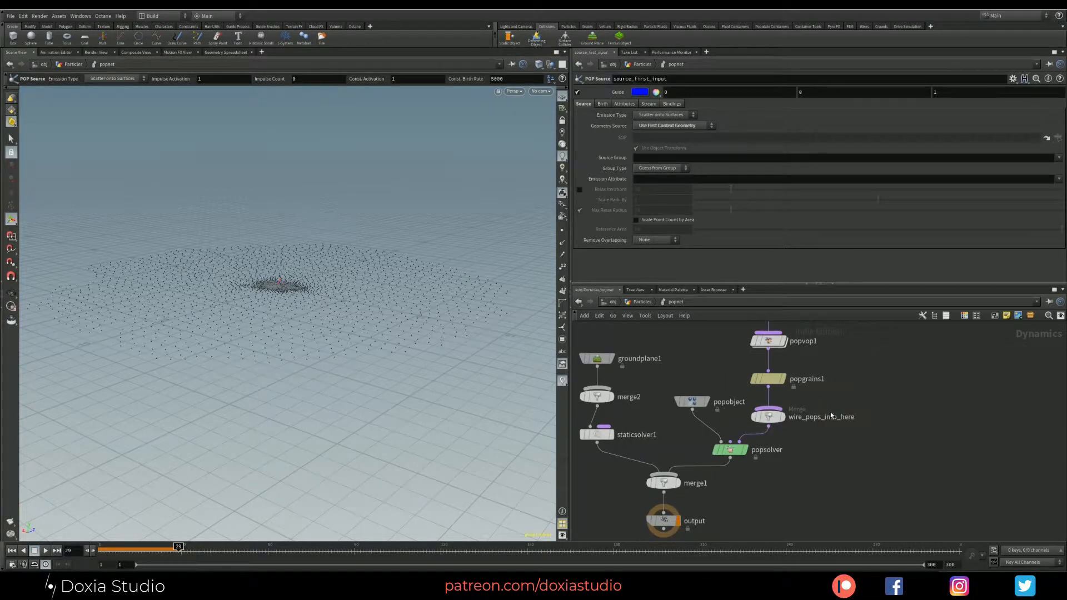
pyautogui.moveTo(874, 421); pyautogui.dragTo(907, 426, button='middle')
pyautogui.moveTo(713, 375); pyautogui.dragTo(685, 367, button='middle')
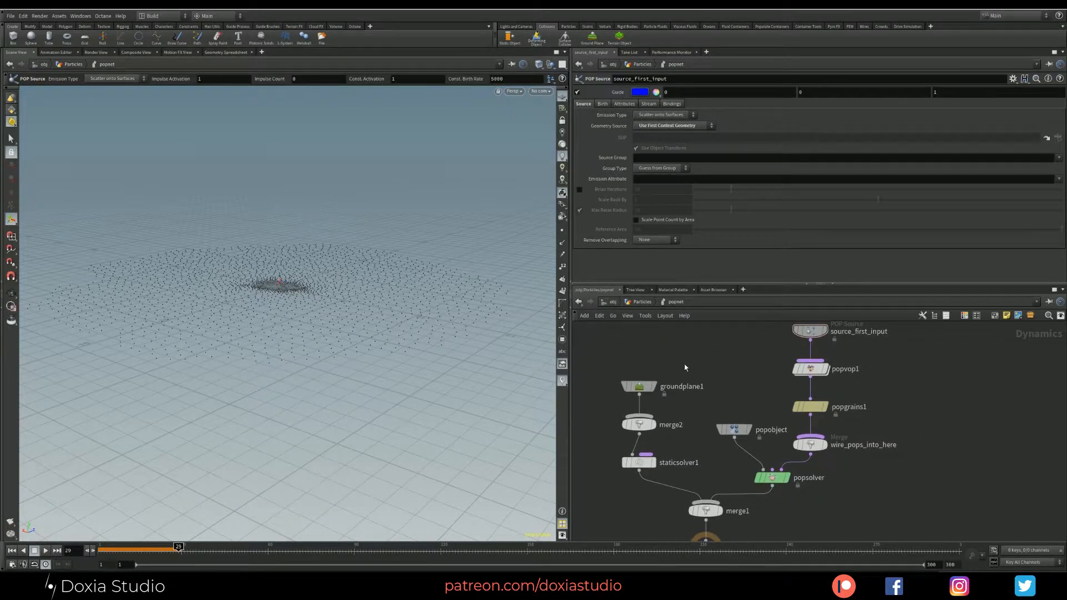
# Set the groundplane1 node's physical Bounce to 0.02
pyautogui.click(634, 390)
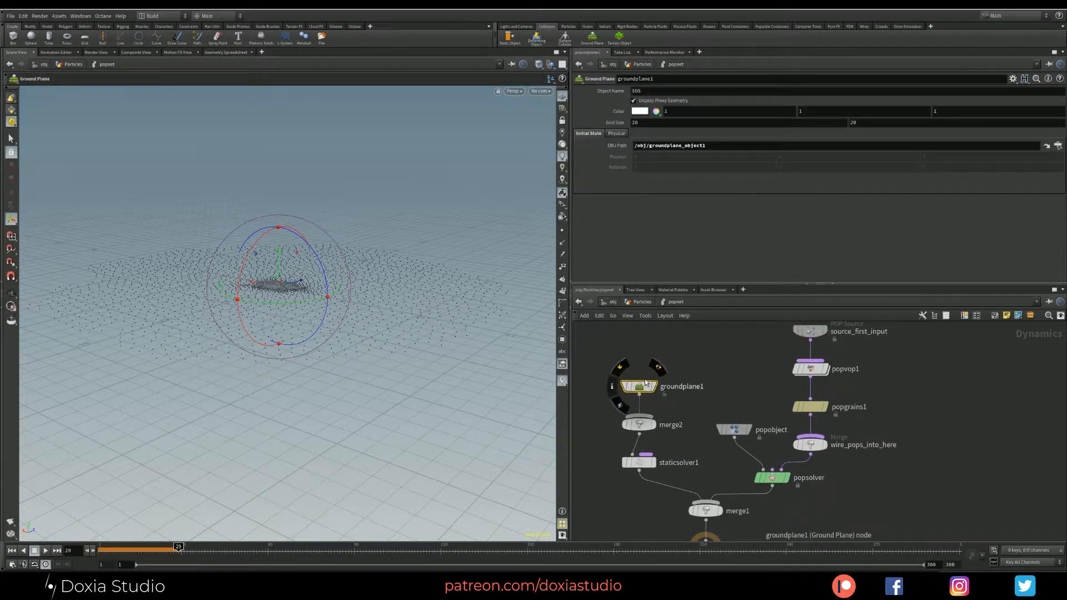
pyautogui.click(616, 134)
pyautogui.moveTo(754, 146); pyautogui.dragTo(729, 148)
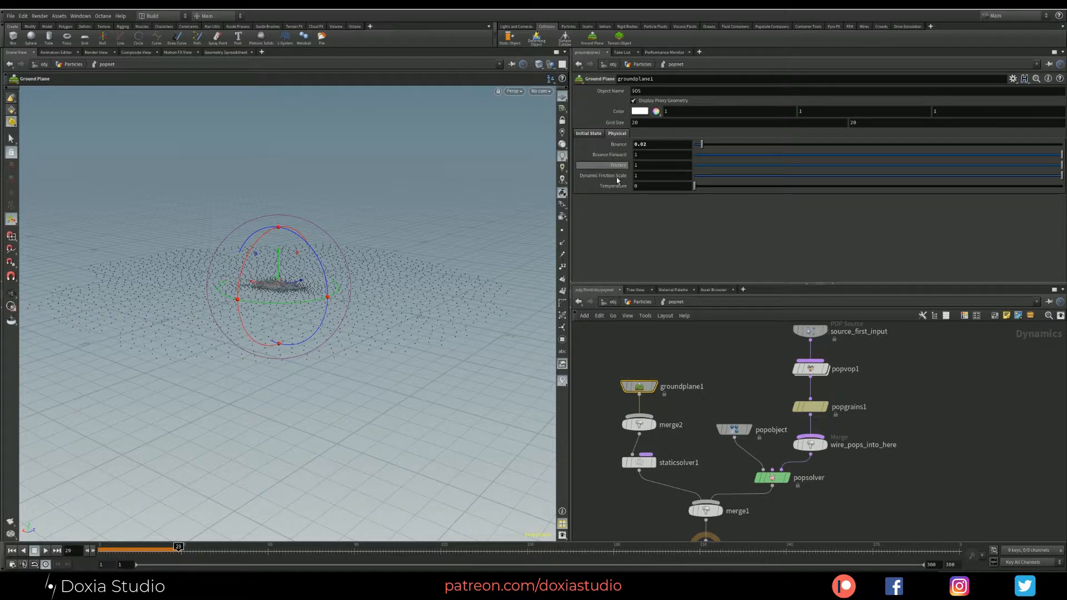
# Add a Gravity Force node and insert it between merge1 and output
pyautogui.moveTo(728, 376); pyautogui.dragTo(726, 315, button='middle')
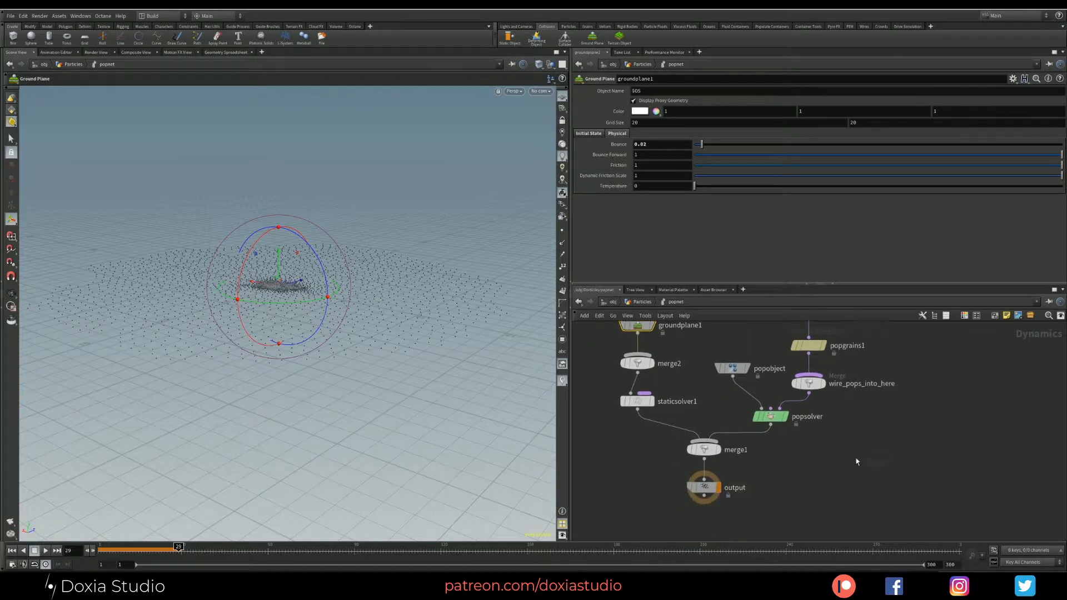
pyautogui.moveTo(773, 471); pyautogui.dragTo(797, 418, button='middle')
pyautogui.moveTo(733, 436); pyautogui.dragTo(733, 482)
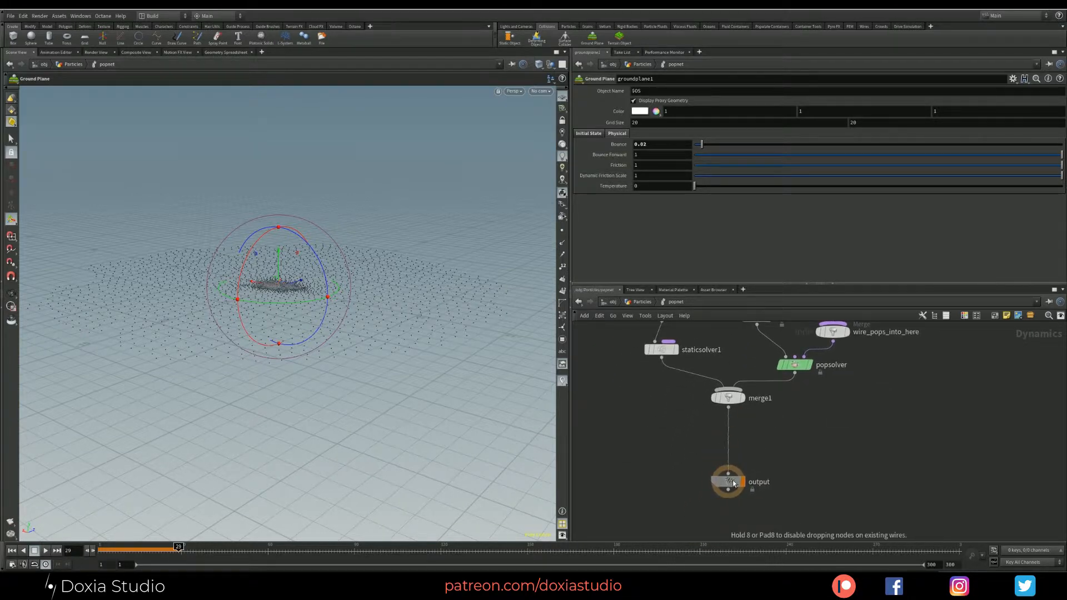
pyautogui.press('Tab')
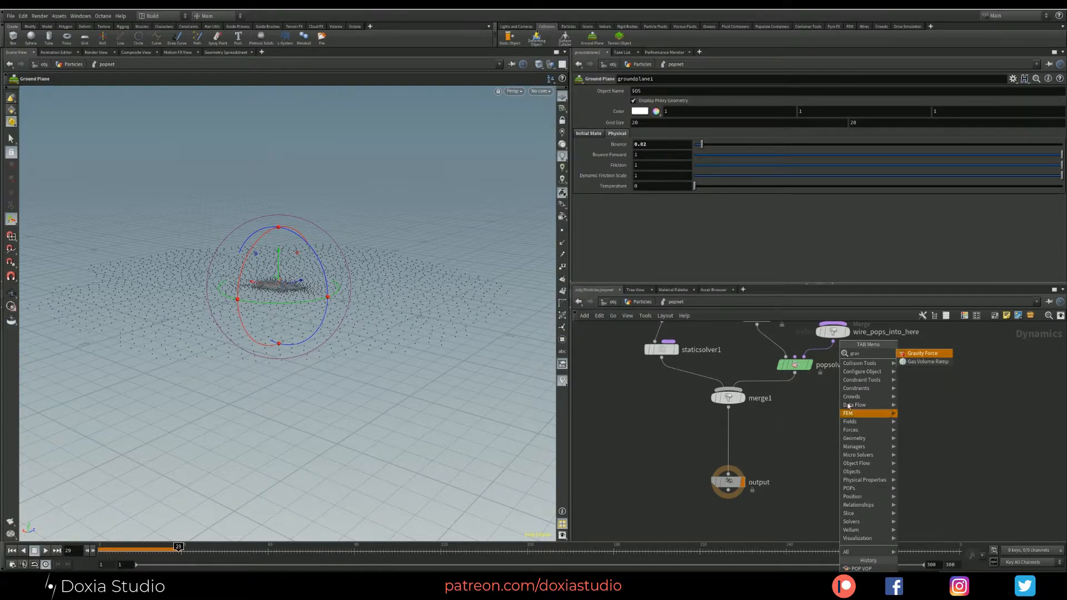
pyautogui.click(918, 349)
pyautogui.click(812, 447)
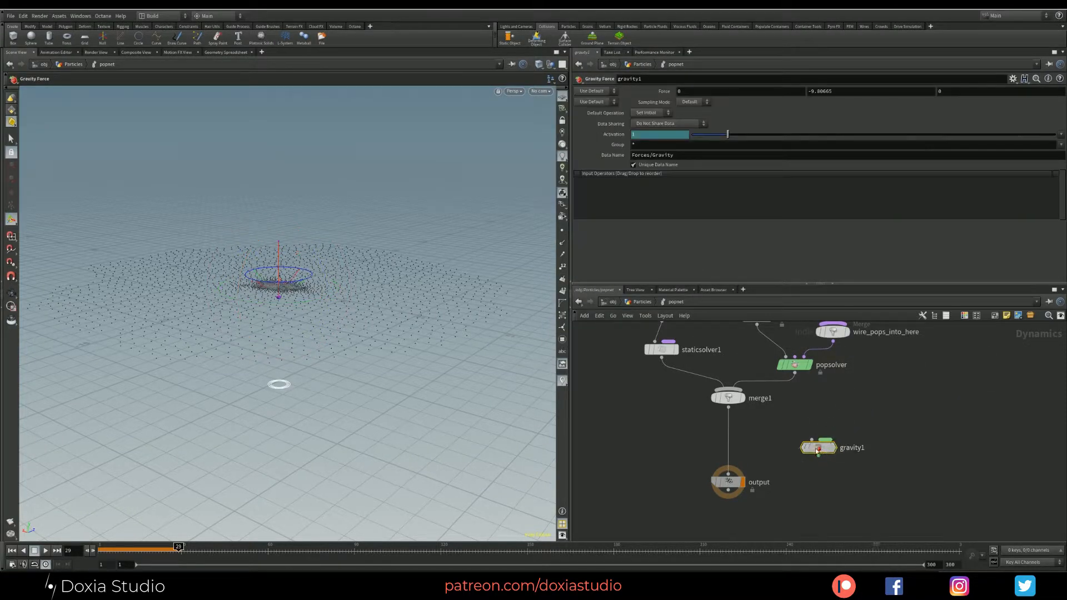
pyautogui.moveTo(815, 444); pyautogui.dragTo(735, 443)
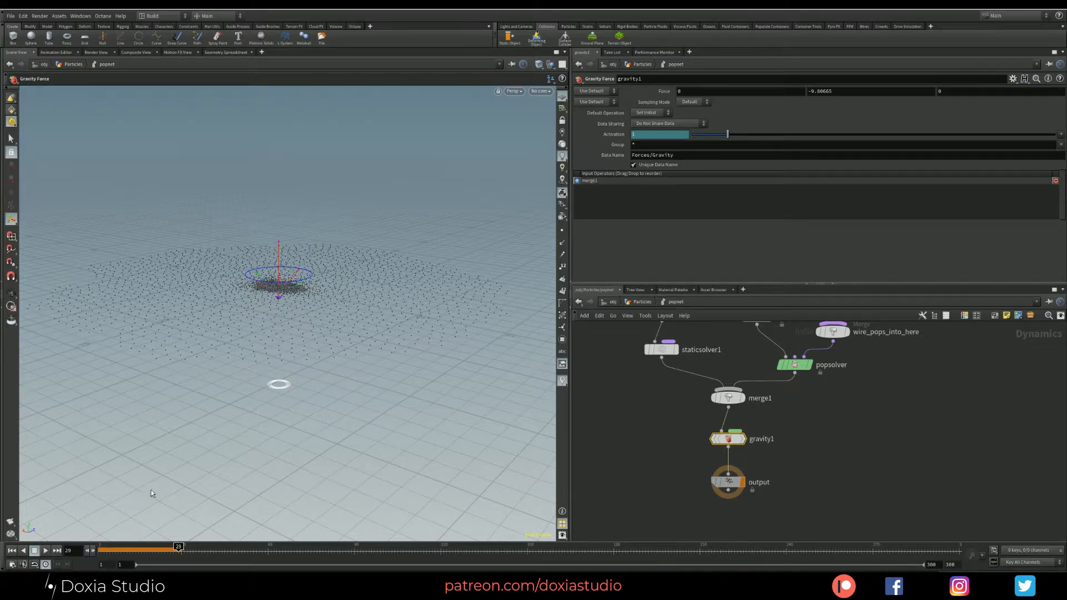
# Play the simulation from the first frame to check the particles with gravity and the ground plane, and stop it near frame 47
pyautogui.click(13, 550)
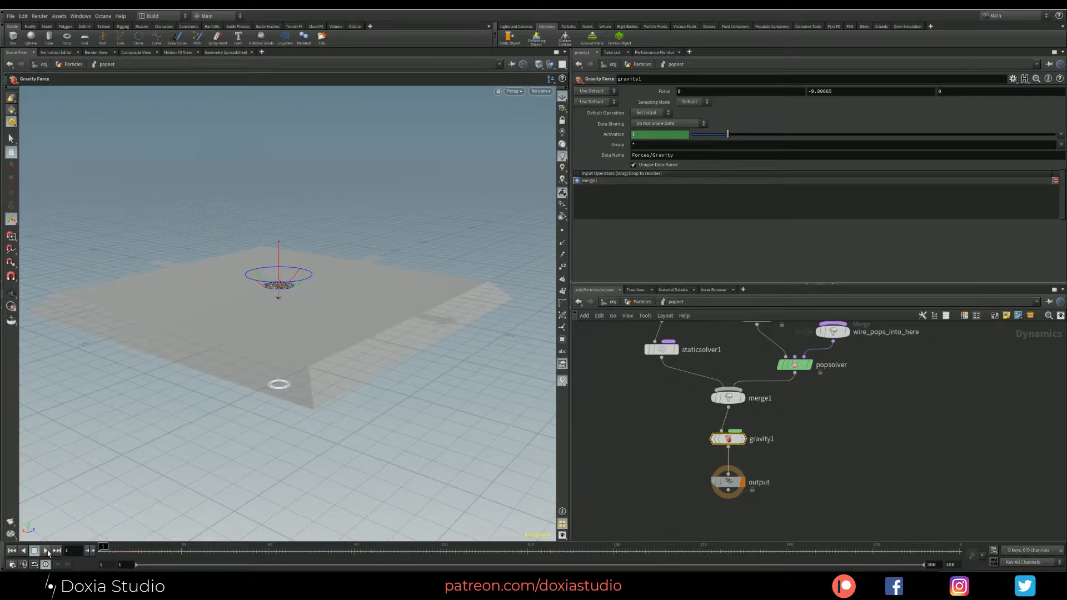
pyautogui.click(46, 550)
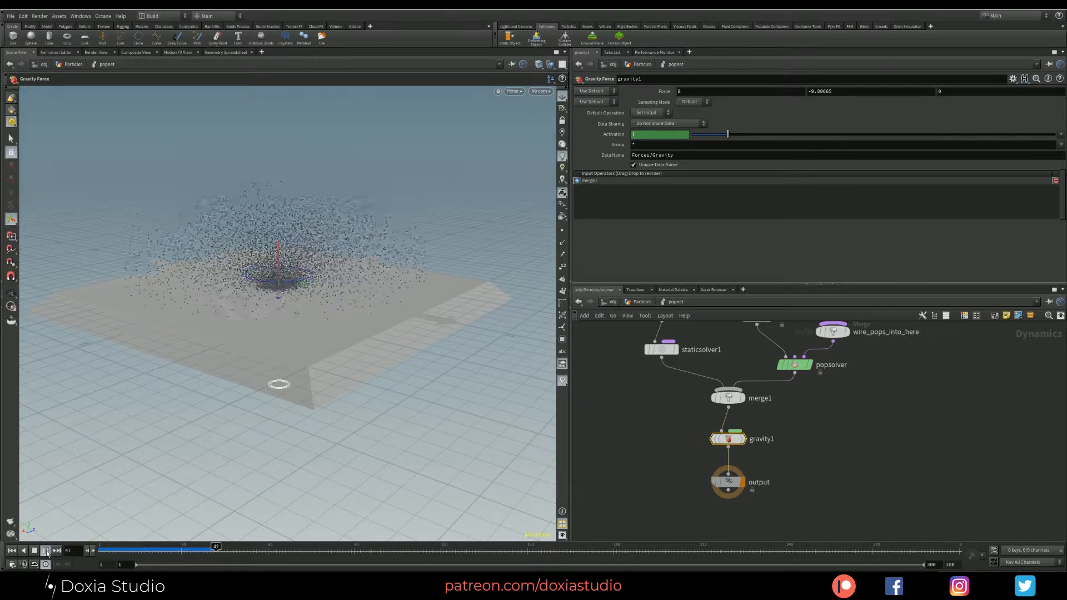
pyautogui.click(46, 551)
# Turn off Display Proxy Geometry on the groundplane1 node
pyautogui.moveTo(630, 408); pyautogui.dragTo(654, 499, button='middle')
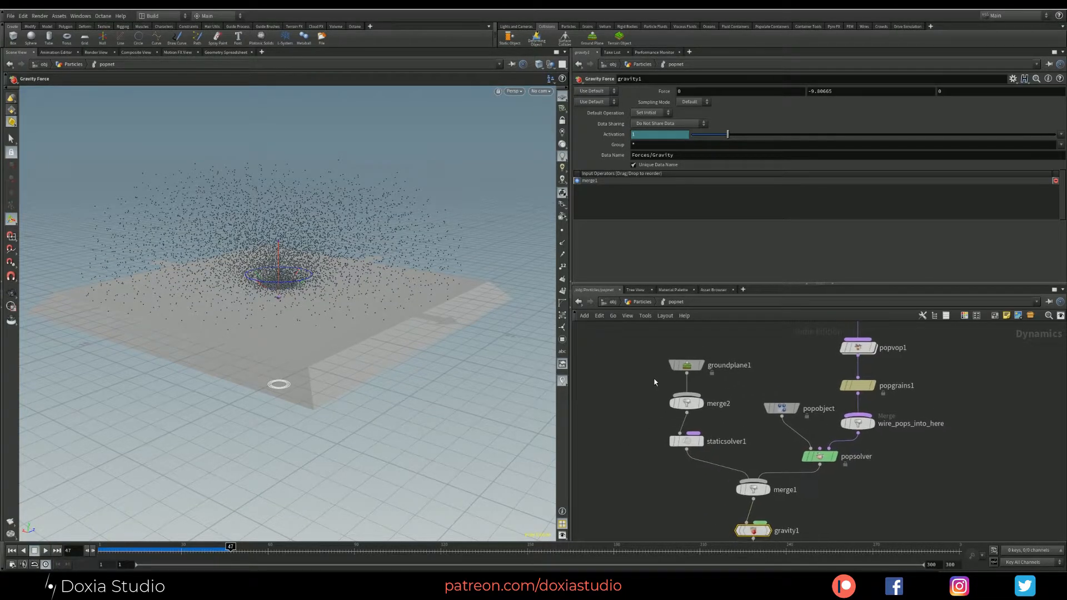
pyautogui.click(686, 367)
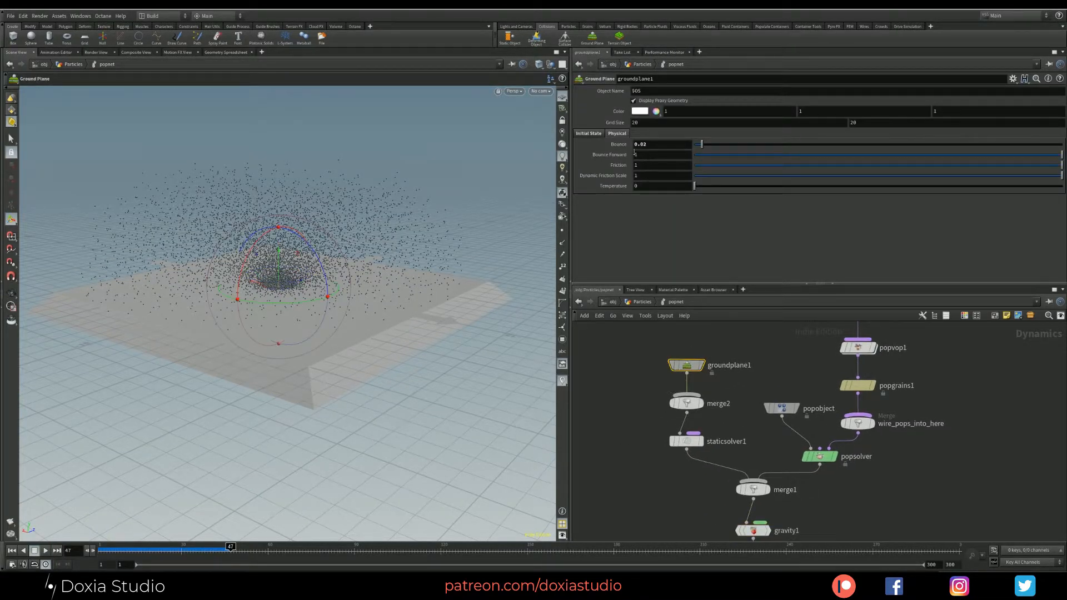
pyautogui.click(634, 101)
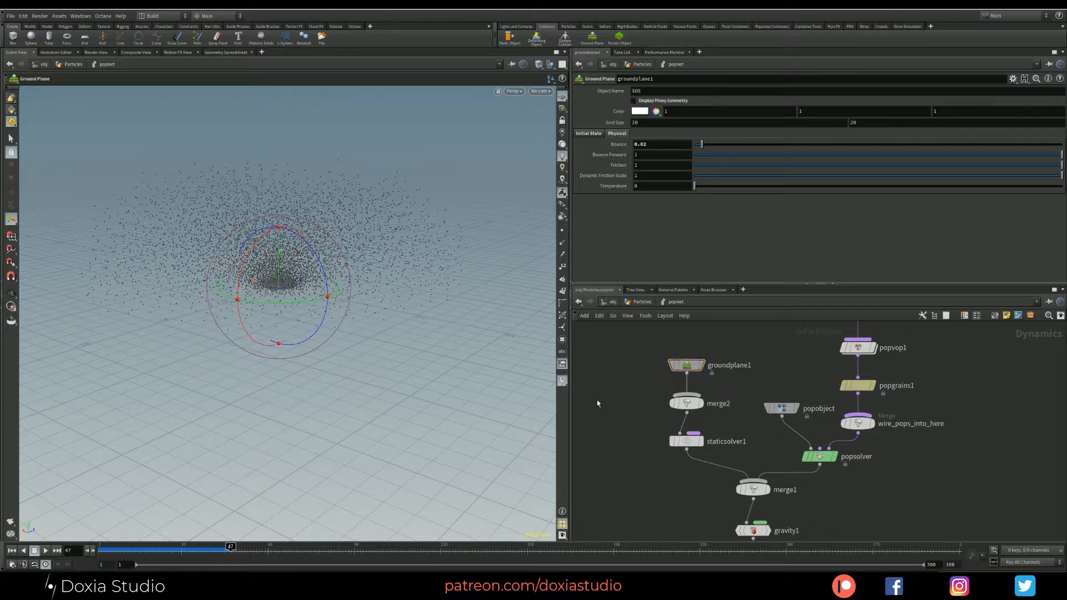
# Go up to the Particles network, display copytopoints1 and replay the simulation from the first frame to about frame 49
pyautogui.press('u')
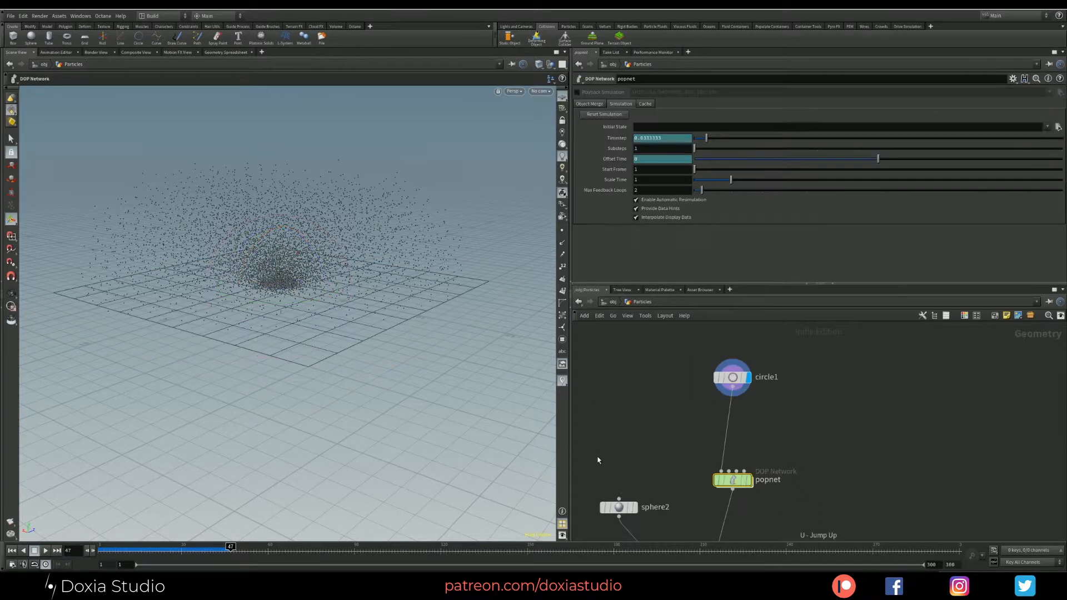
pyautogui.moveTo(596, 537); pyautogui.dragTo(661, 448, button='middle')
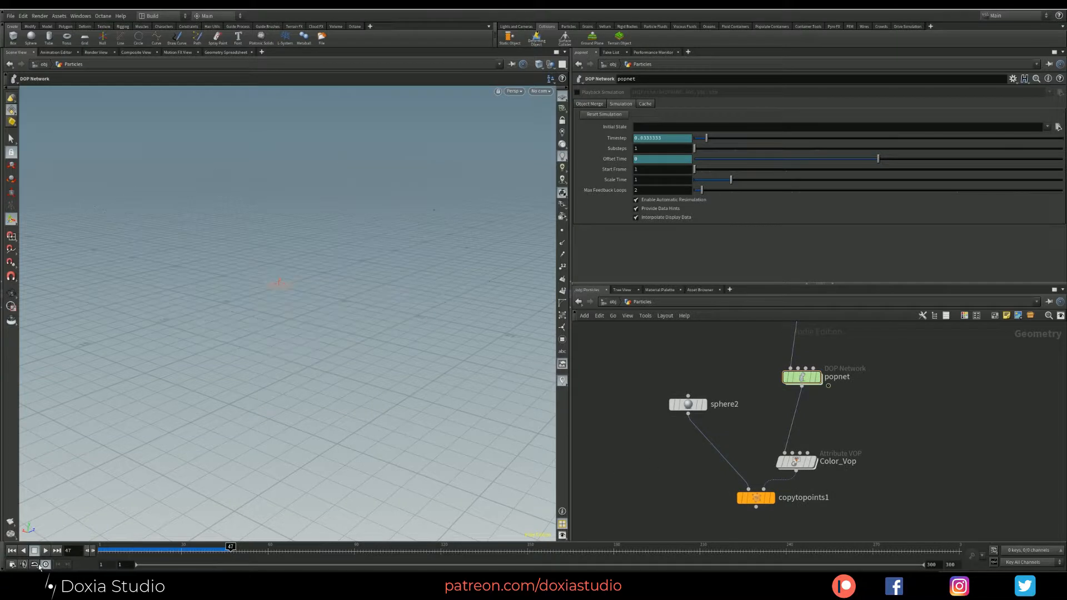
pyautogui.click(12, 550)
pyautogui.click(46, 550)
pyautogui.click(46, 551)
pyautogui.moveTo(884, 386); pyautogui.dragTo(841, 367, button='middle')
pyautogui.click(731, 461)
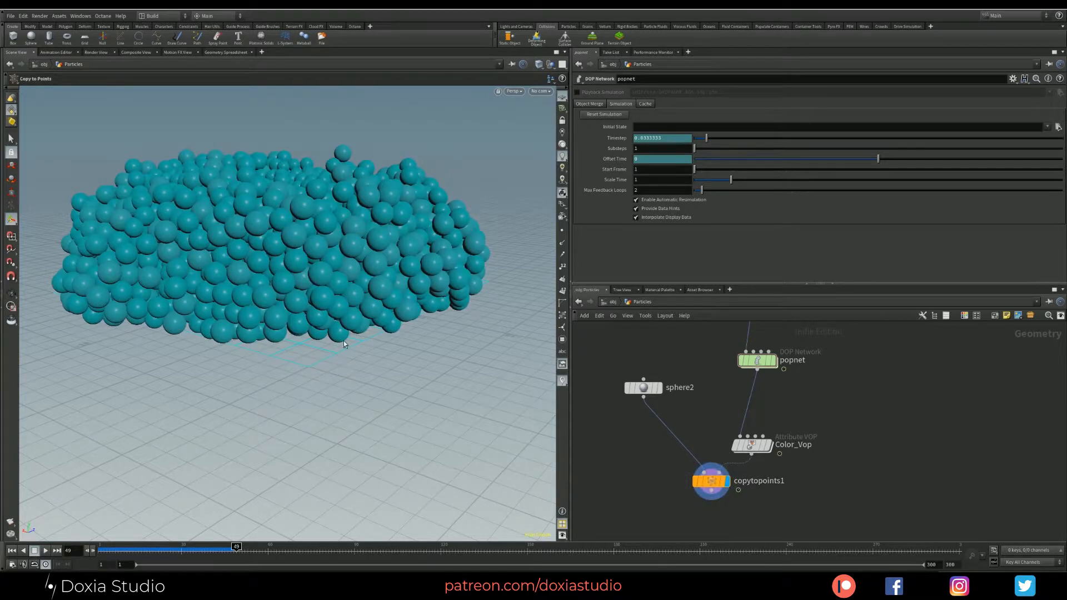
# Replay the simulation from the first frame and watch the coloured spheres spread over the ground plane, stopping near frame 164
pyautogui.keyDown('alt'); pyautogui.moveTo(344, 345); pyautogui.dragTo(248, 252, button='right'); pyautogui.keyUp('alt')
pyautogui.keyDown('alt'); pyautogui.moveTo(248, 252); pyautogui.dragTo(259, 326, button='middle'); pyautogui.keyUp('alt')
pyautogui.keyDown('alt'); pyautogui.moveTo(259, 326); pyautogui.dragTo(248, 331, button='right'); pyautogui.keyUp('alt')
pyautogui.keyDown('alt'); pyautogui.moveTo(248, 331); pyautogui.dragTo(238, 333, button='middle'); pyautogui.keyUp('alt')
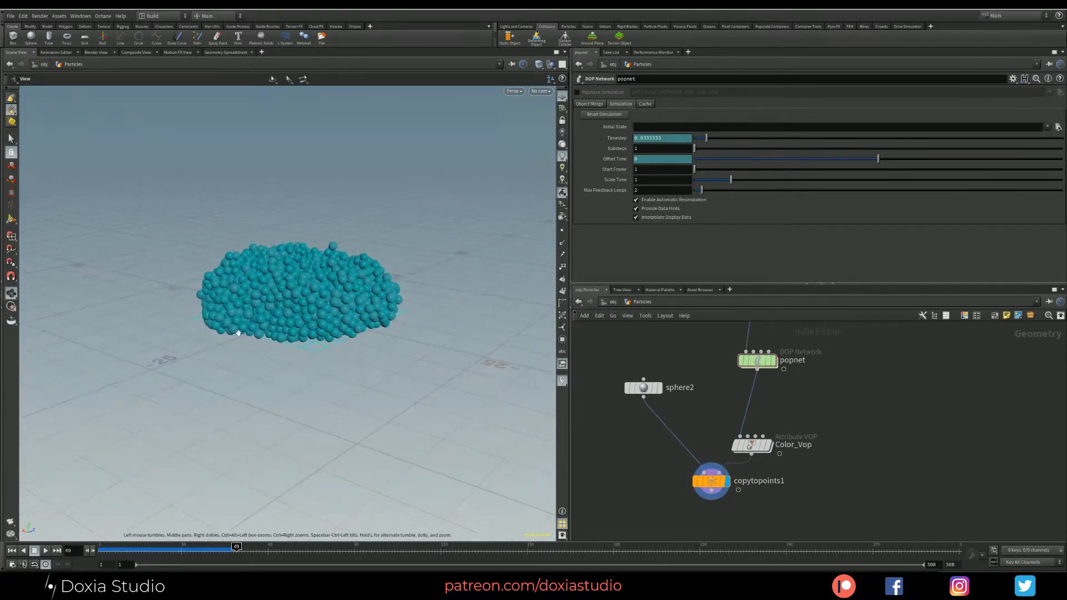
pyautogui.click(11, 550)
pyautogui.click(46, 550)
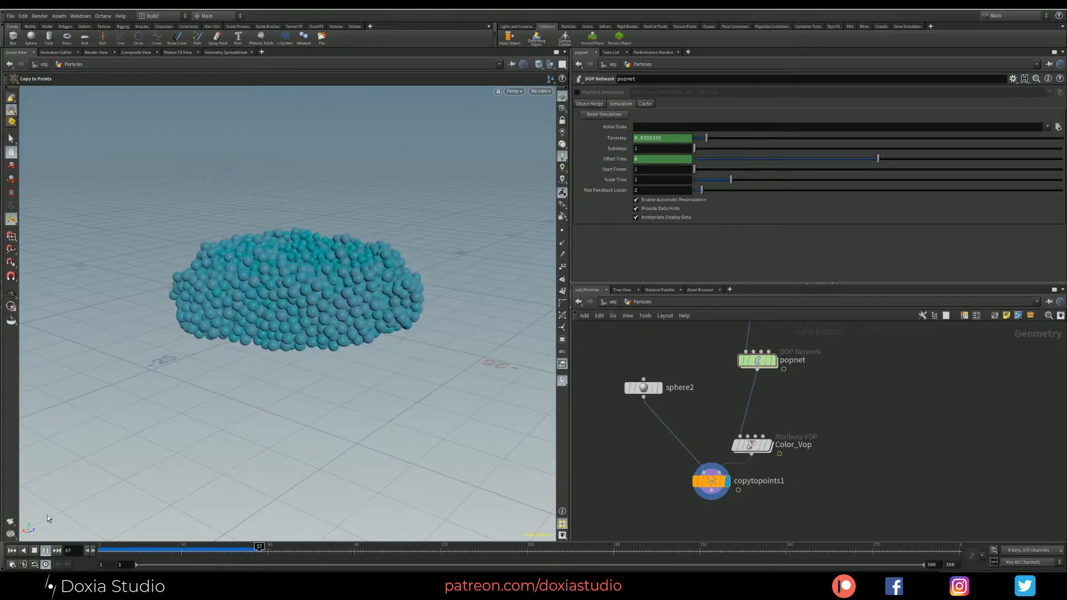
pyautogui.keyDown('alt'); pyautogui.moveTo(234, 430); pyautogui.dragTo(236, 374, button='right'); pyautogui.keyUp('alt')
pyautogui.keyDown('alt'); pyautogui.moveTo(235, 373); pyautogui.dragTo(248, 405, button='middle'); pyautogui.keyUp('alt')
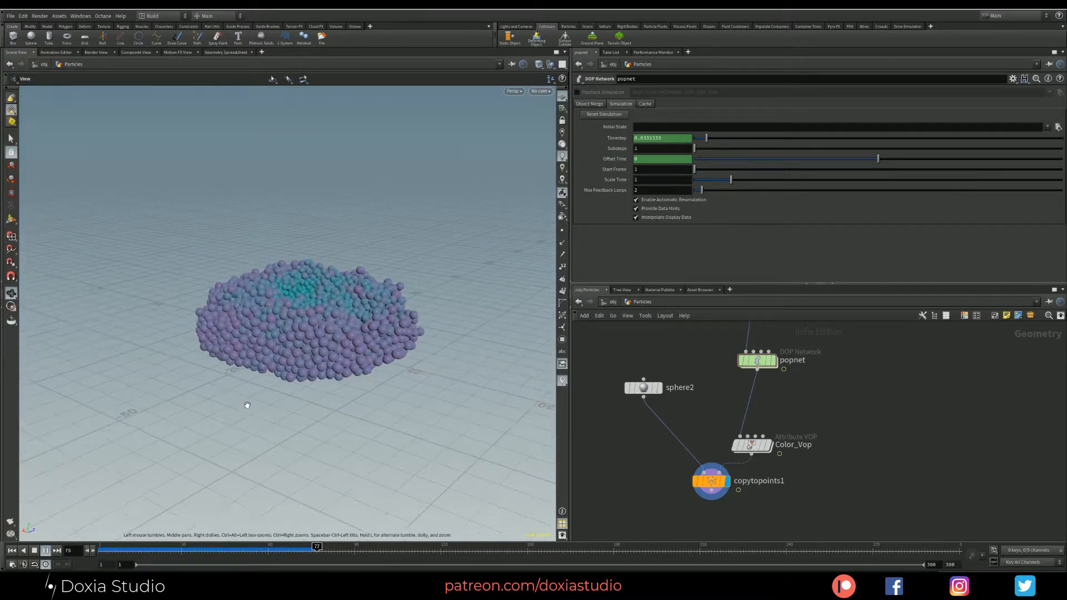
pyautogui.keyDown('alt'); pyautogui.moveTo(248, 405); pyautogui.dragTo(200, 412, button='right'); pyautogui.keyUp('alt')
pyautogui.moveTo(305, 372)
pyautogui.keyDown('alt'); pyautogui.mouseDown()
pyautogui.moveTo(307, 336)
pyautogui.moveTo(290, 363)
pyautogui.moveTo(310, 365)
pyautogui.mouseUp(); pyautogui.keyUp('alt')
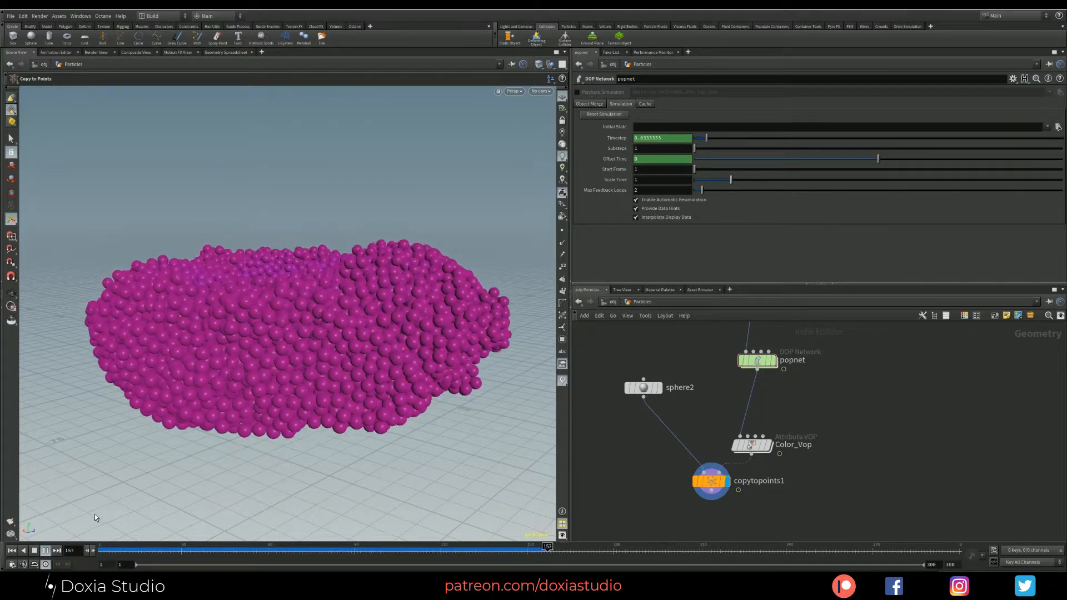
pyautogui.click(46, 551)
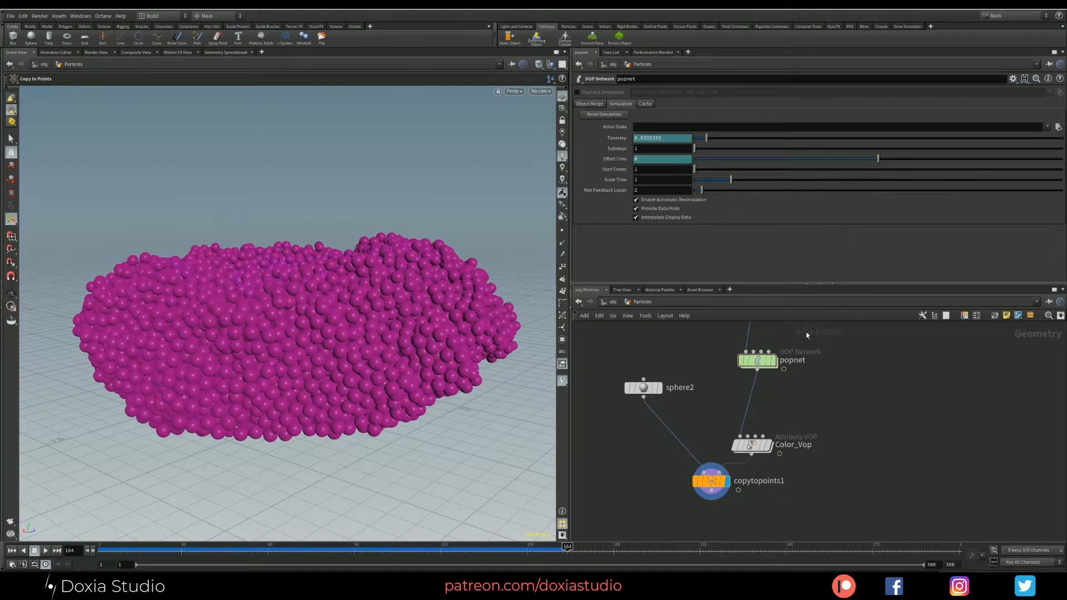
# Inside popnet, set the Clumping Stiffness of the popgrains1 node to 200
pyautogui.doubleClick(748, 364)
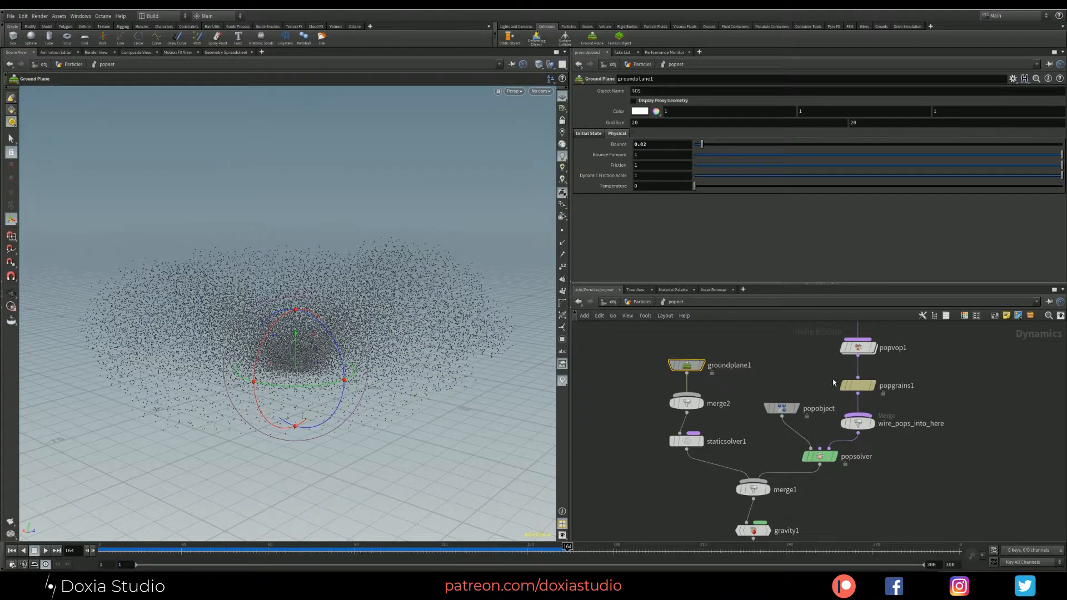
pyautogui.click(861, 389)
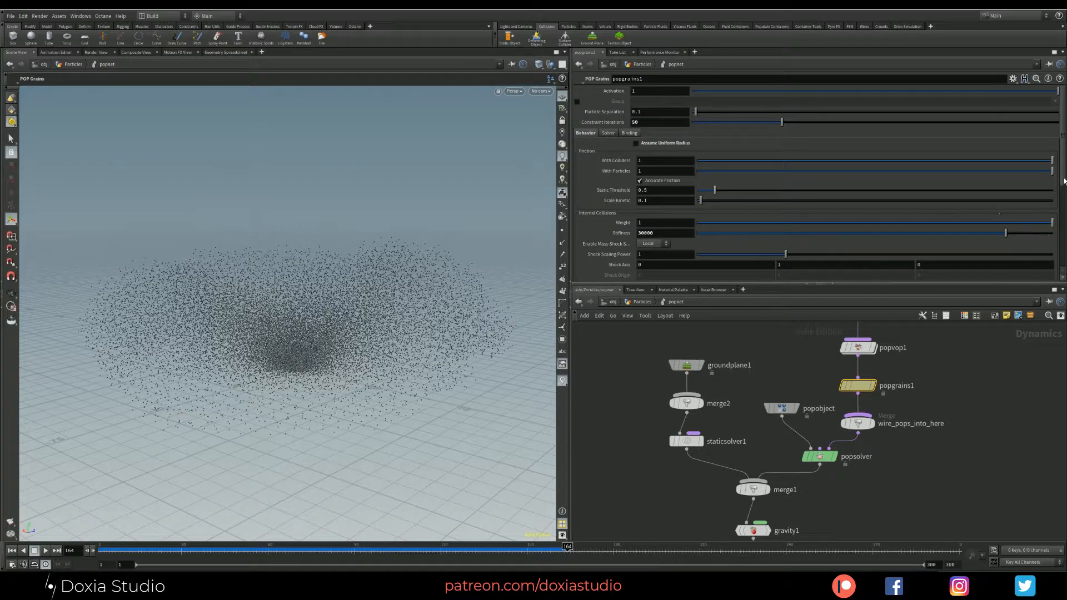
pyautogui.scroll(-5, 1064, 181)
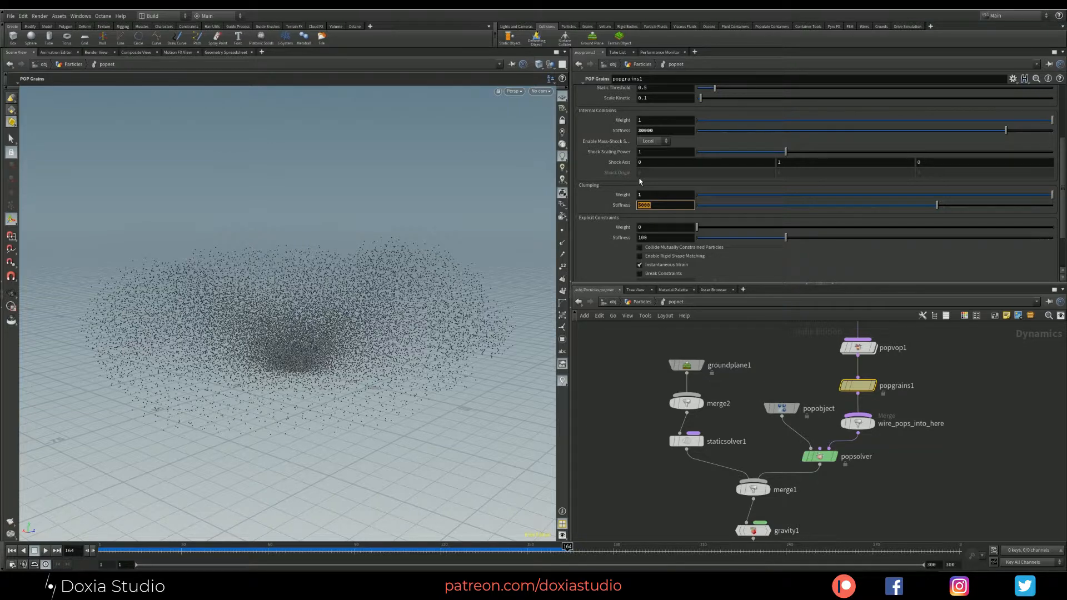
pyautogui.write('0')
pyautogui.press('Return')
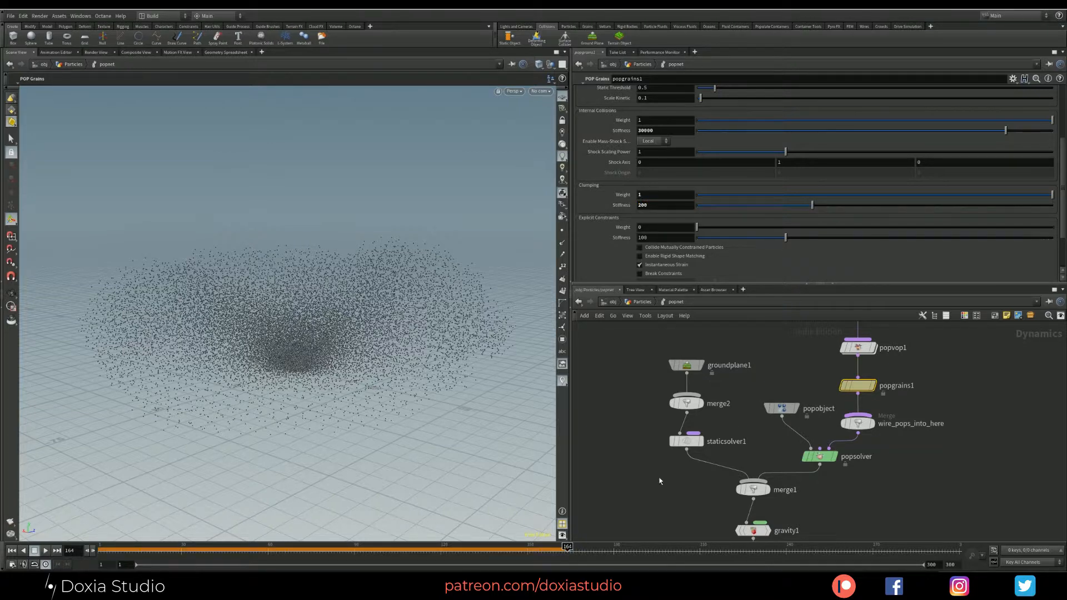
# Return to the Particles network and replay the simulation from the first frame to about frame 148 to check the grain clumping
pyautogui.click(17, 552)
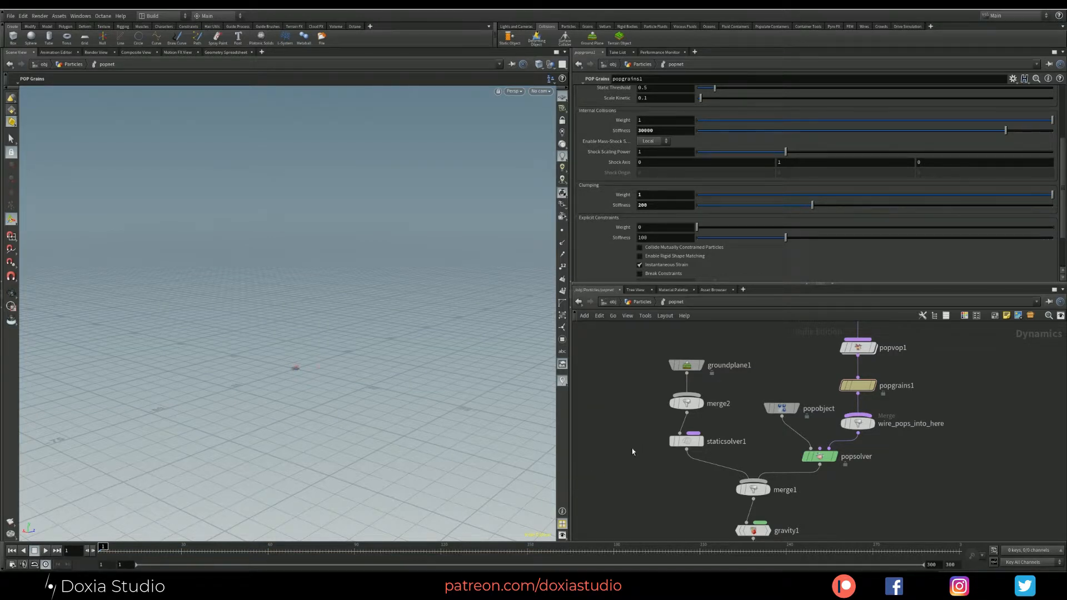
pyautogui.click(638, 301)
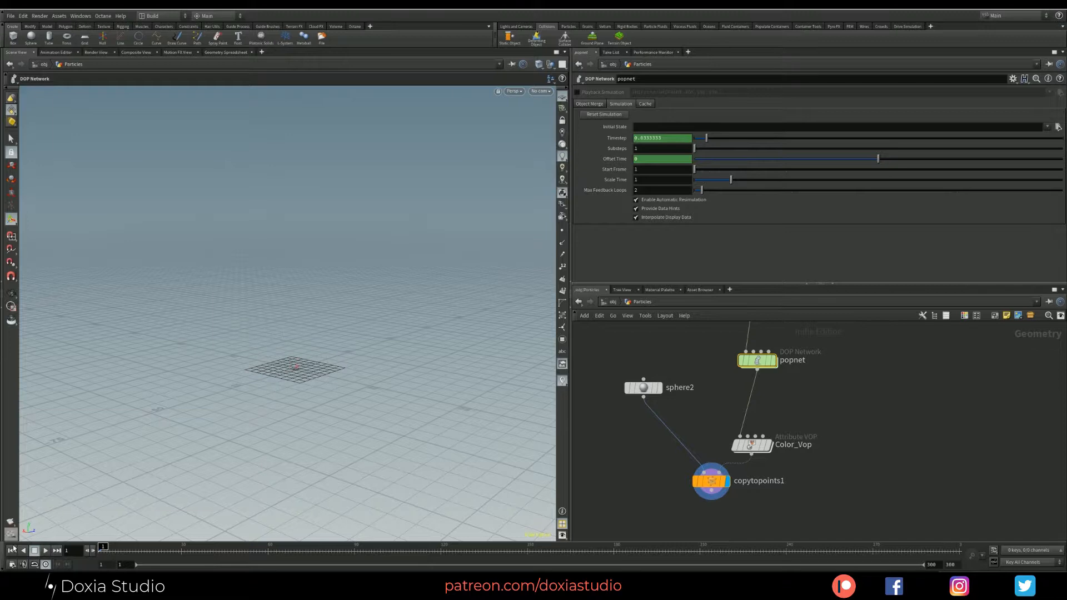
pyautogui.click(46, 550)
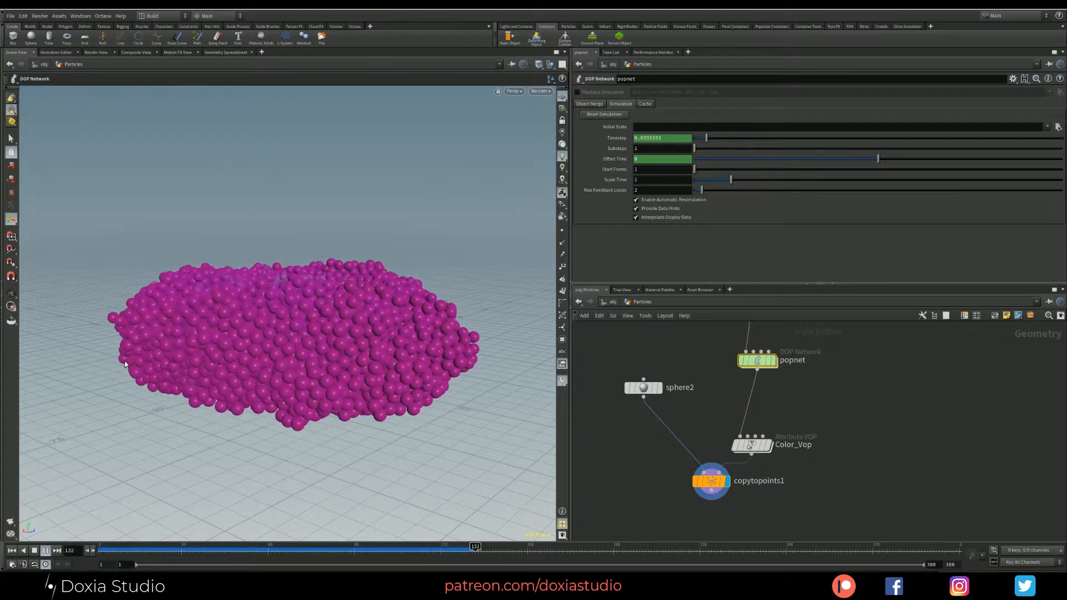
pyautogui.click(46, 551)
# Add a Transform node and insert it between circle1 and popnet
pyautogui.moveTo(672, 349); pyautogui.dragTo(622, 450, button='middle')
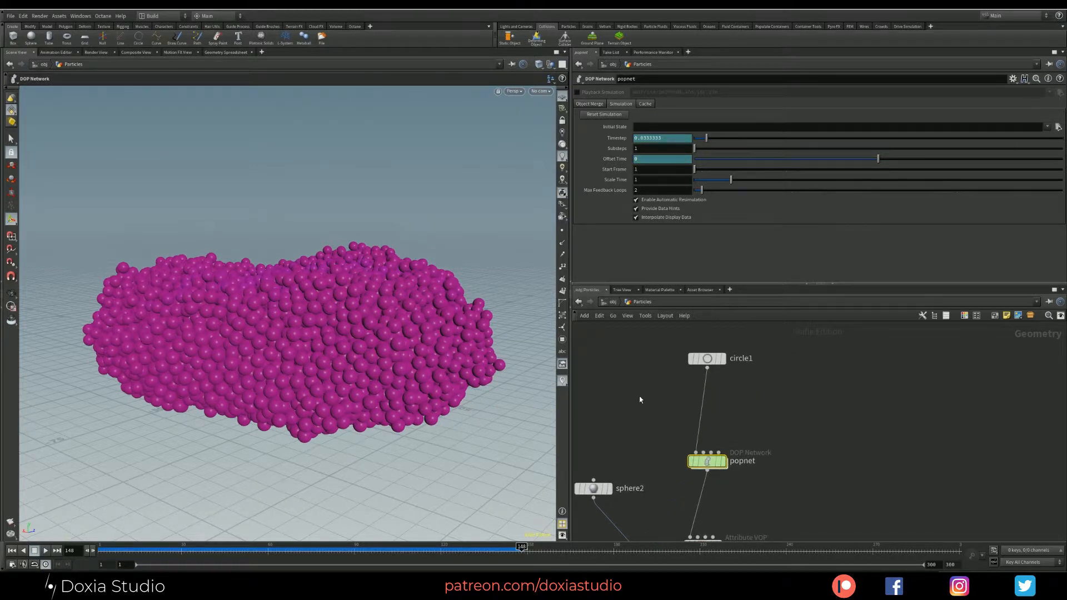
pyautogui.moveTo(708, 362); pyautogui.dragTo(698, 355)
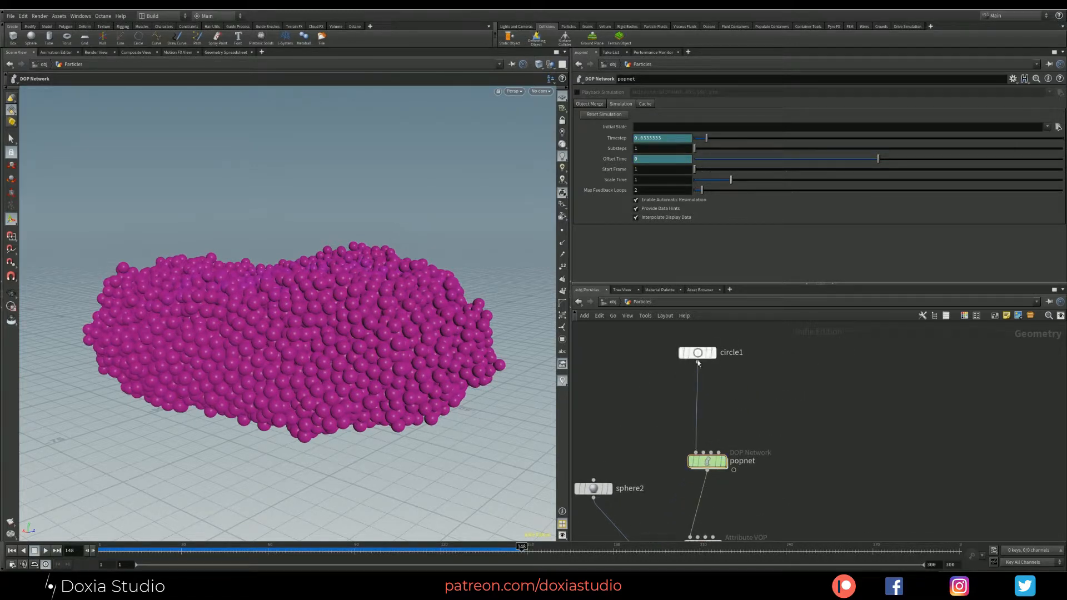
pyautogui.press('Tab')
pyautogui.write('trans')
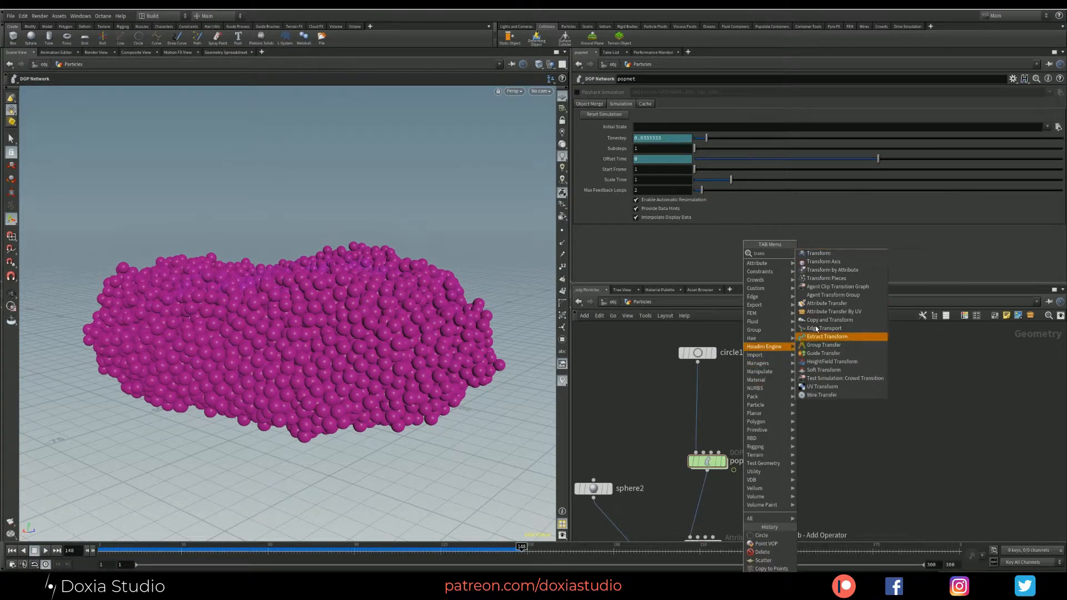
pyautogui.click(818, 253)
pyautogui.click(733, 408)
pyautogui.moveTo(733, 408); pyautogui.dragTo(701, 403)
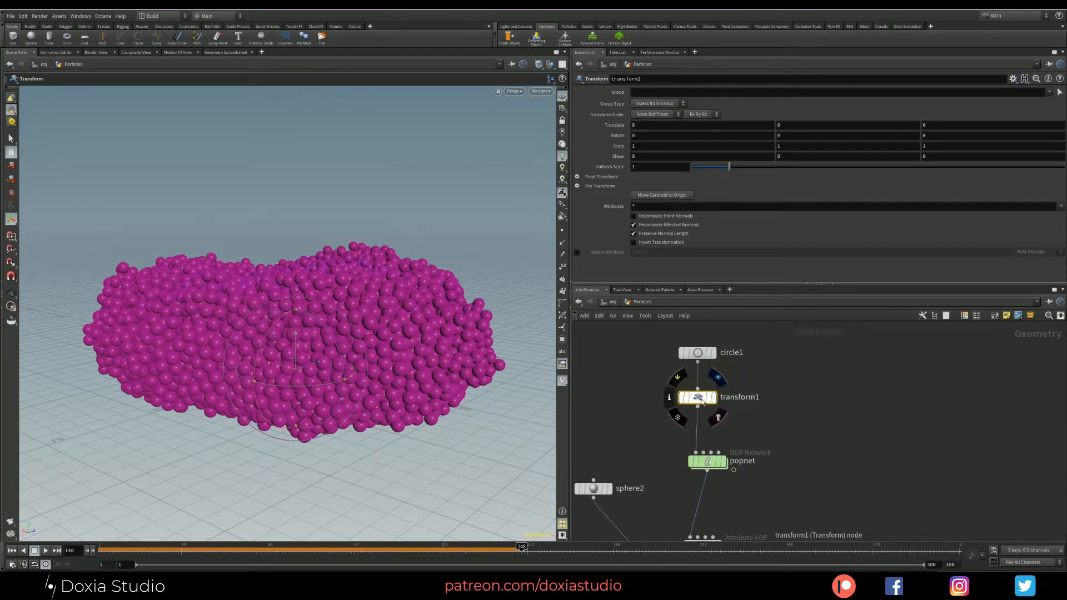
# Display transform1 briefly, switch the display to popnet, and play the simulation from the first frame to about frame 49
pyautogui.click(716, 398)
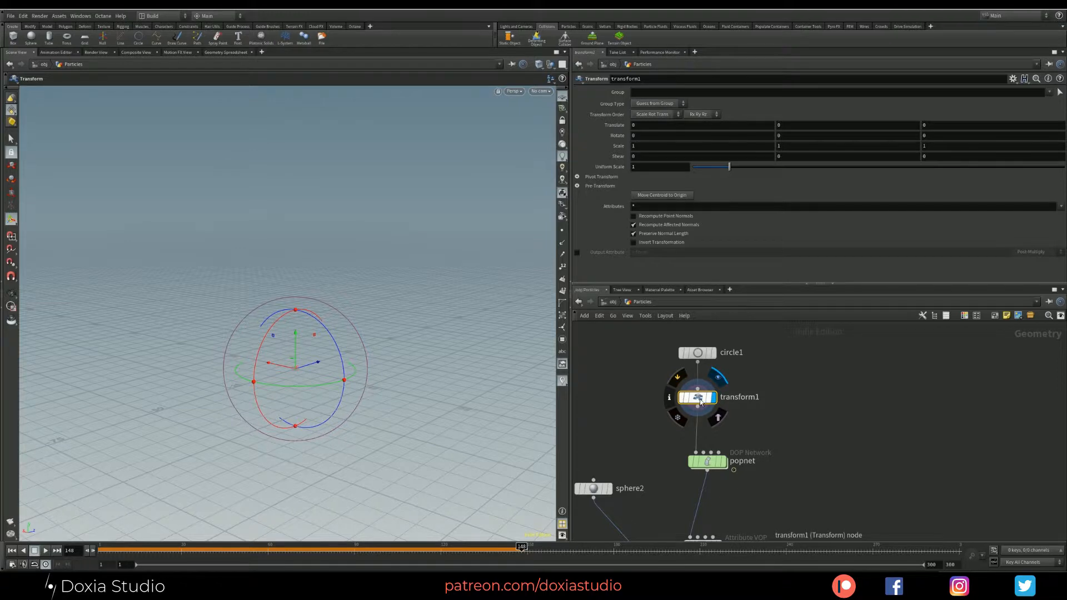
pyautogui.click(722, 461)
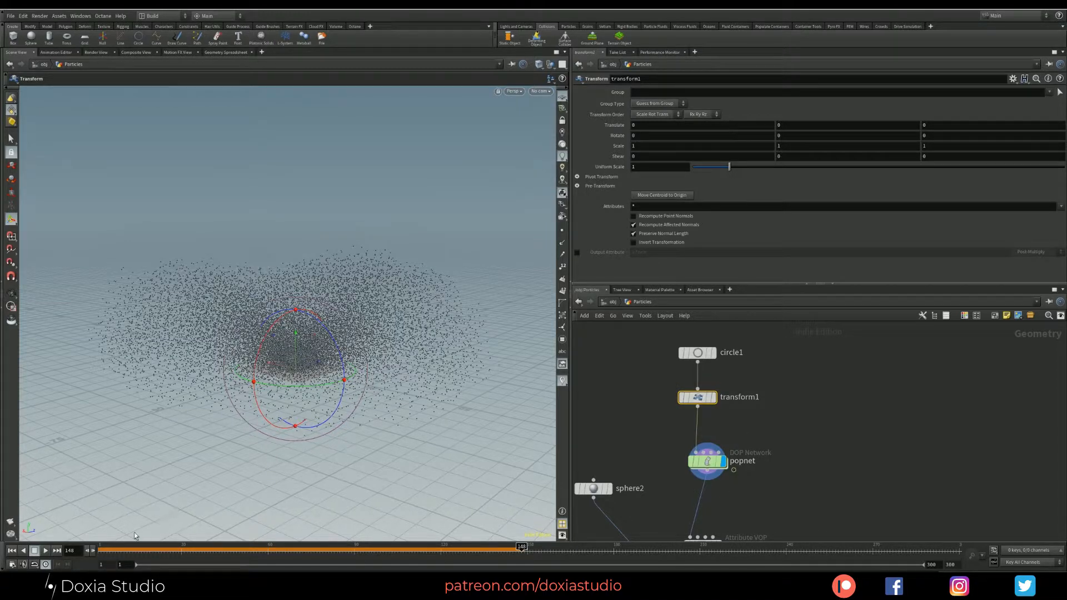
pyautogui.hotkey('ctrl', 'Up')
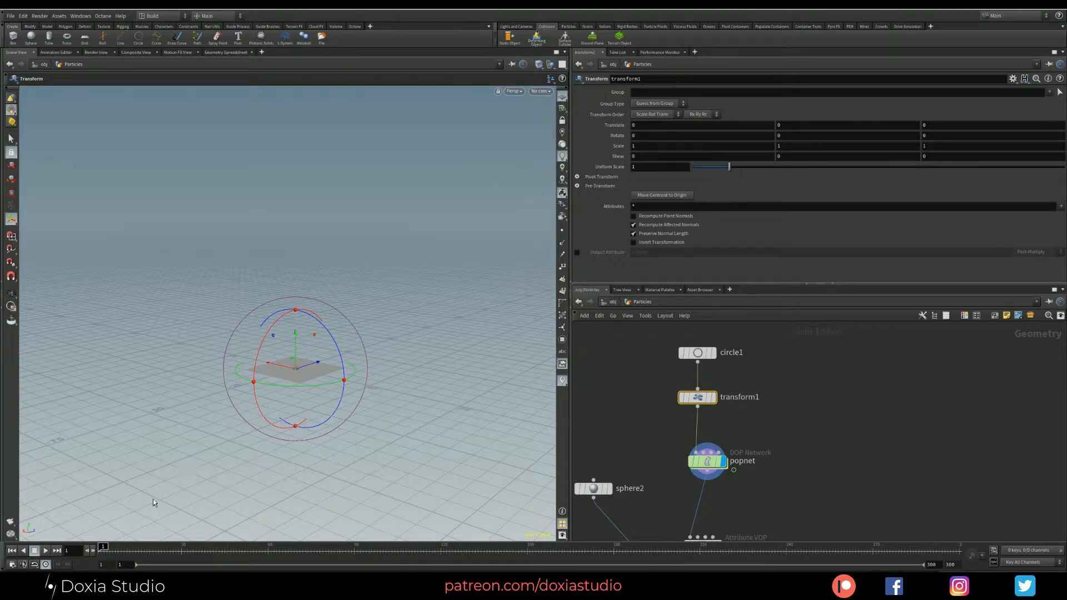
pyautogui.press('Up')
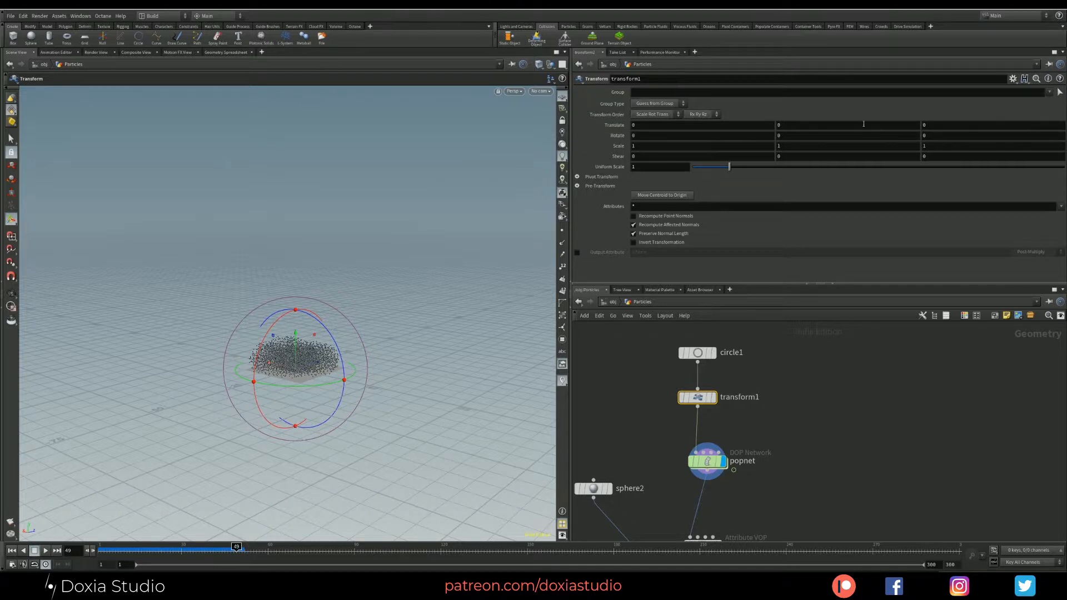
# Keyframe transform1's Translate at 0, 0, 0 on frame 49 and at 12.7744, 27.7922, -11.3833 on frame 120
pyautogui.keyDown('alt'); pyautogui.click(616, 125); pyautogui.keyUp('alt')
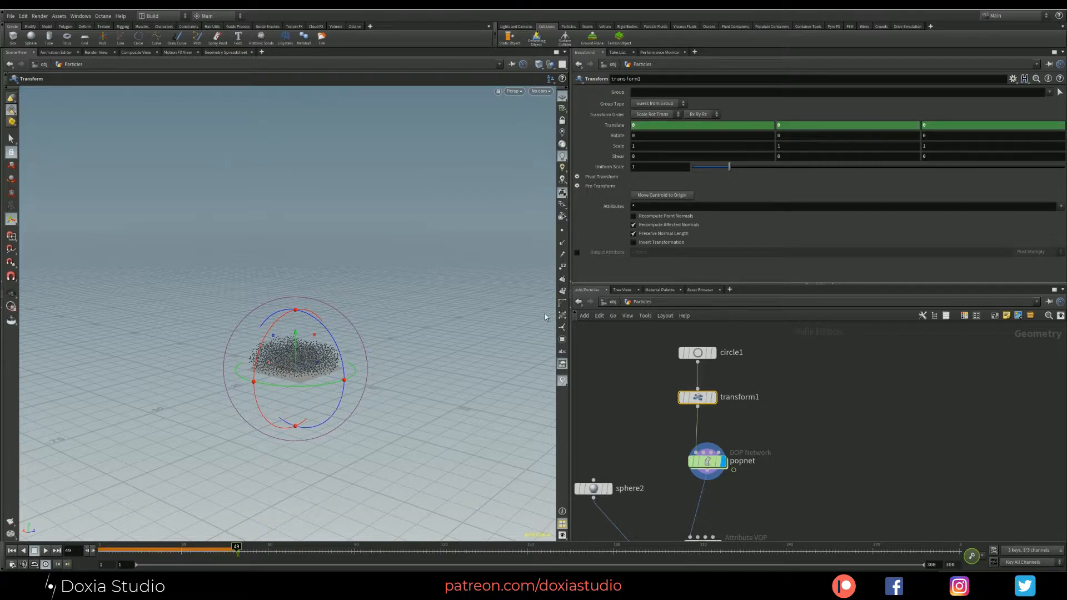
pyautogui.click(292, 549)
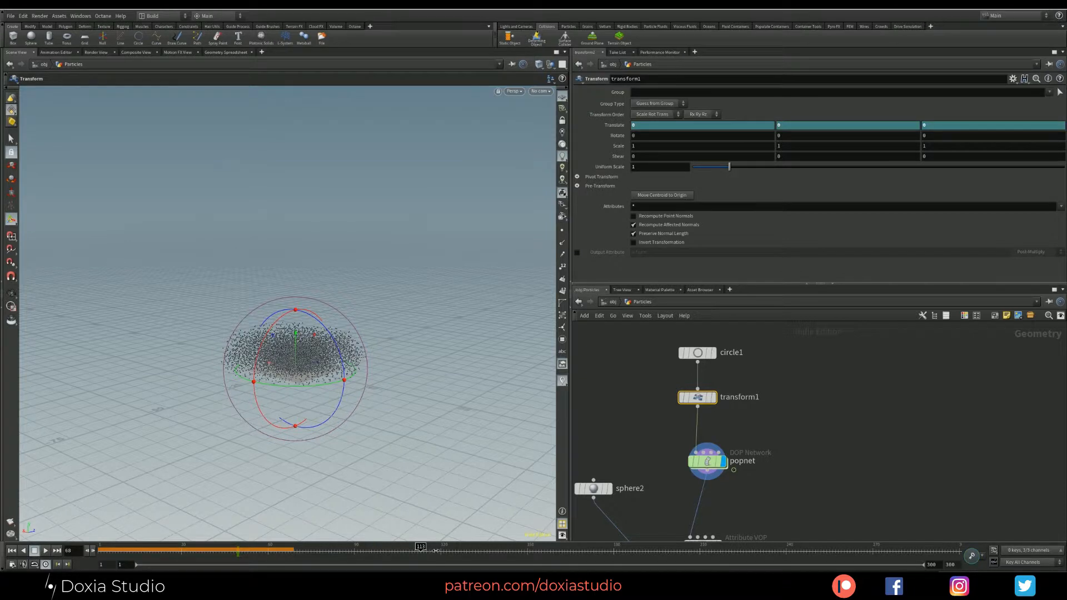
pyautogui.click(440, 548)
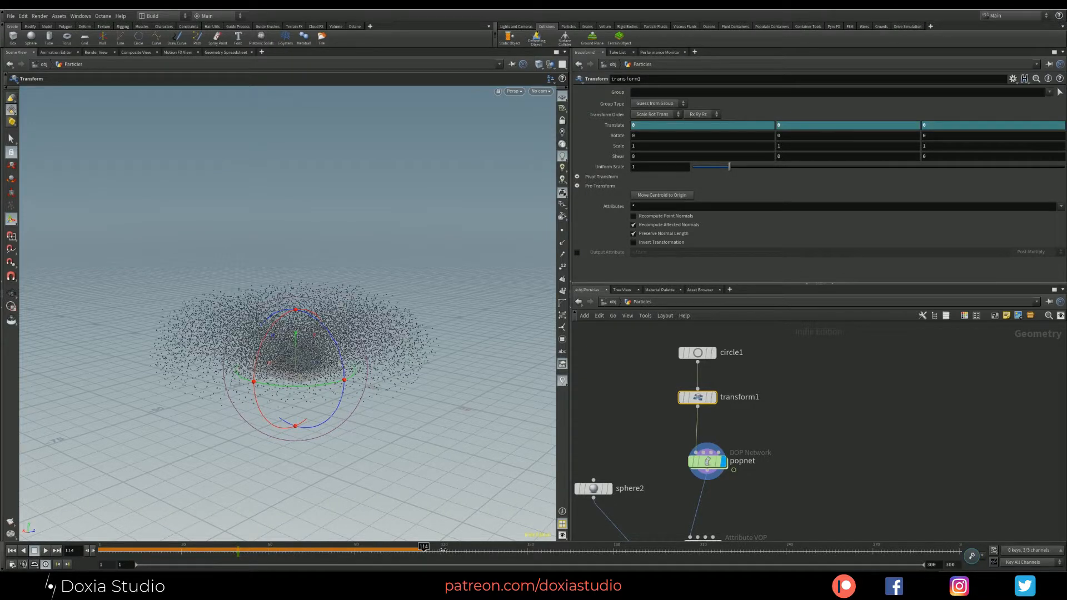
pyautogui.moveTo(294, 342); pyautogui.dragTo(309, 238)
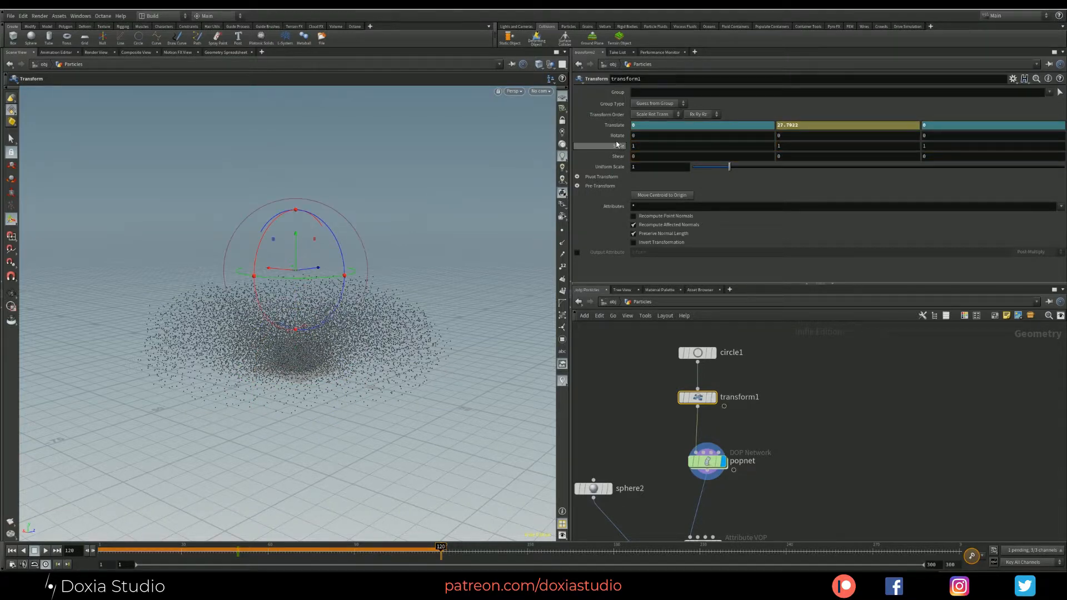
pyautogui.keyDown('alt'); pyautogui.click(619, 125); pyautogui.keyUp('alt')
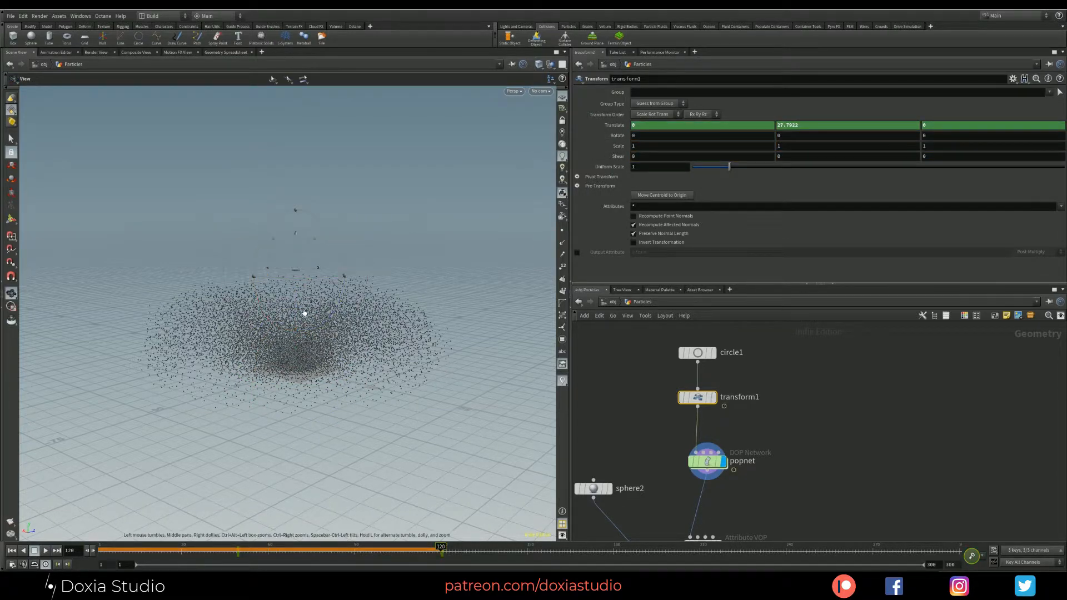
pyautogui.keyDown('alt'); pyautogui.moveTo(303, 309); pyautogui.dragTo(253, 276); pyautogui.keyUp('alt')
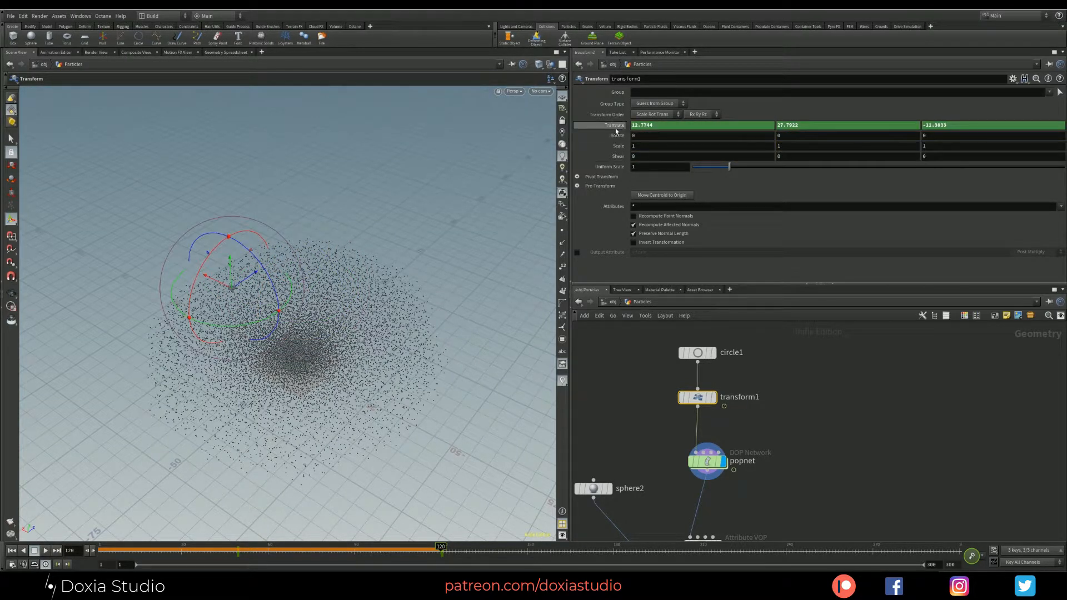
# Display copytopoints1 and replay the simulation with the moving emitter from the first frame to about frame 213
pyautogui.click(18, 552)
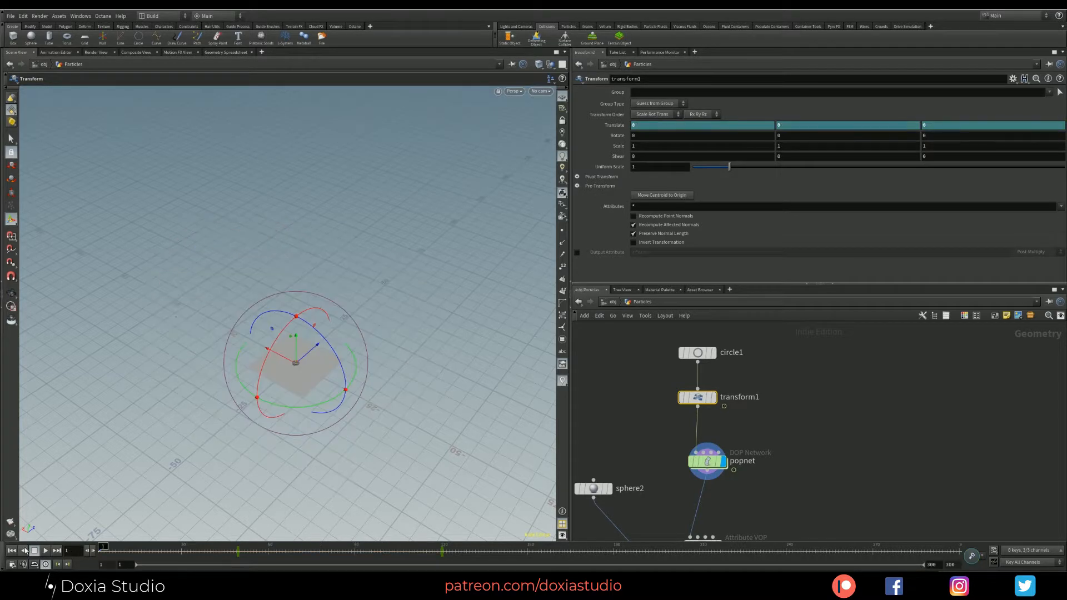
pyautogui.moveTo(682, 487); pyautogui.dragTo(621, 362, button='middle')
pyautogui.click(666, 450)
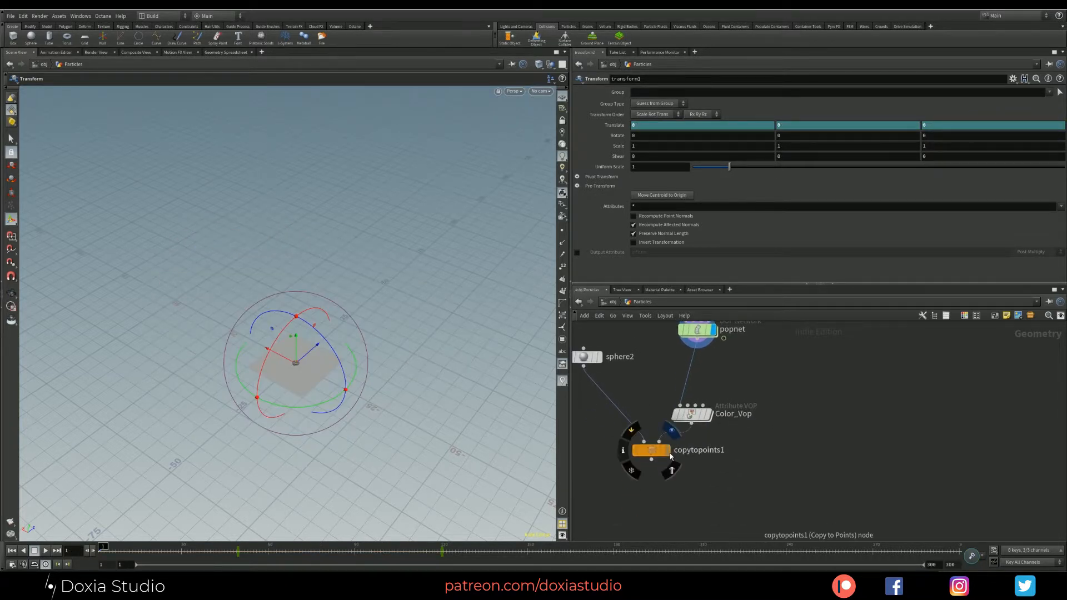
pyautogui.keyDown('alt'); pyautogui.moveTo(307, 389); pyautogui.dragTo(318, 337); pyautogui.keyUp('alt')
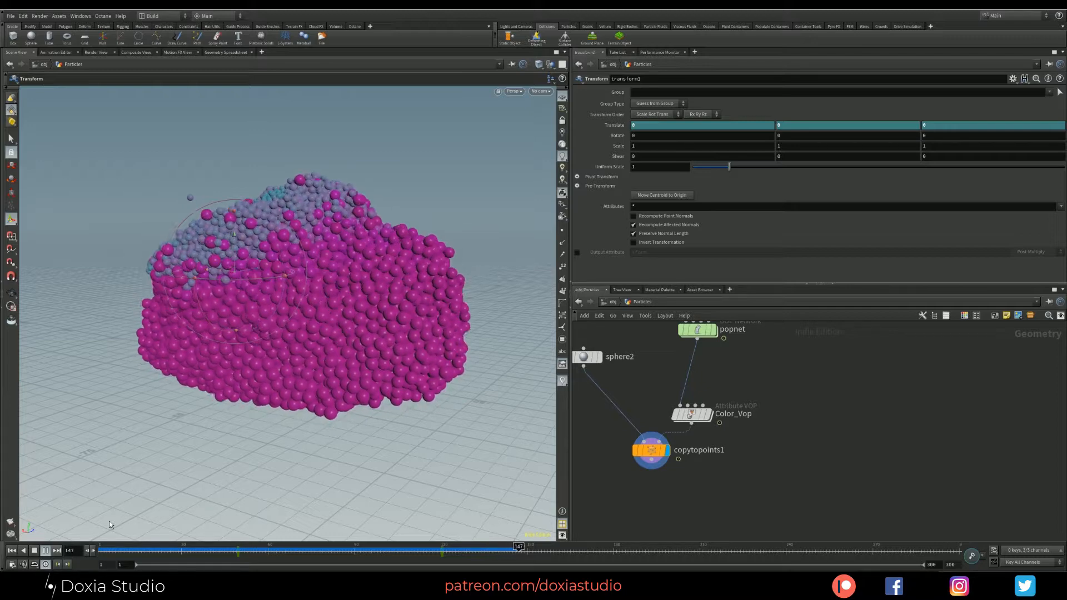
pyautogui.press('Escape')
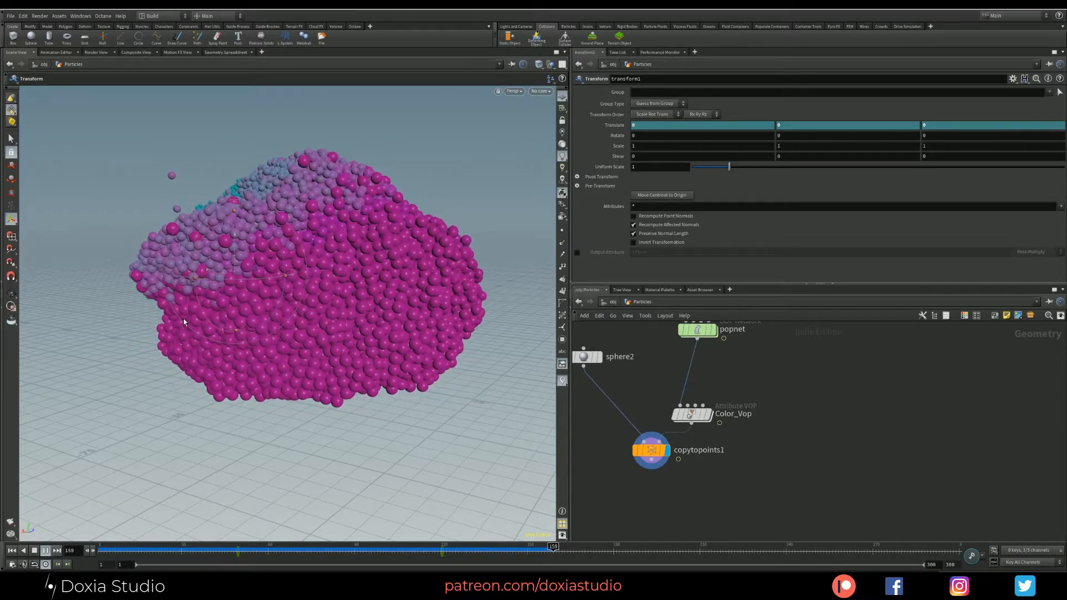
pyautogui.moveTo(183, 318); pyautogui.dragTo(220, 321)
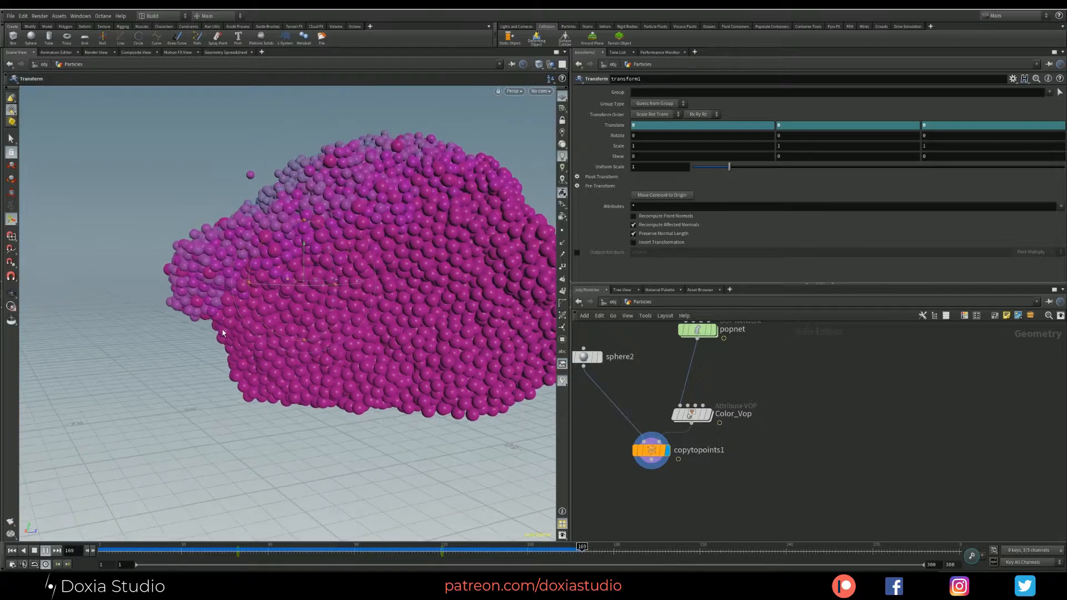
pyautogui.press('Return')
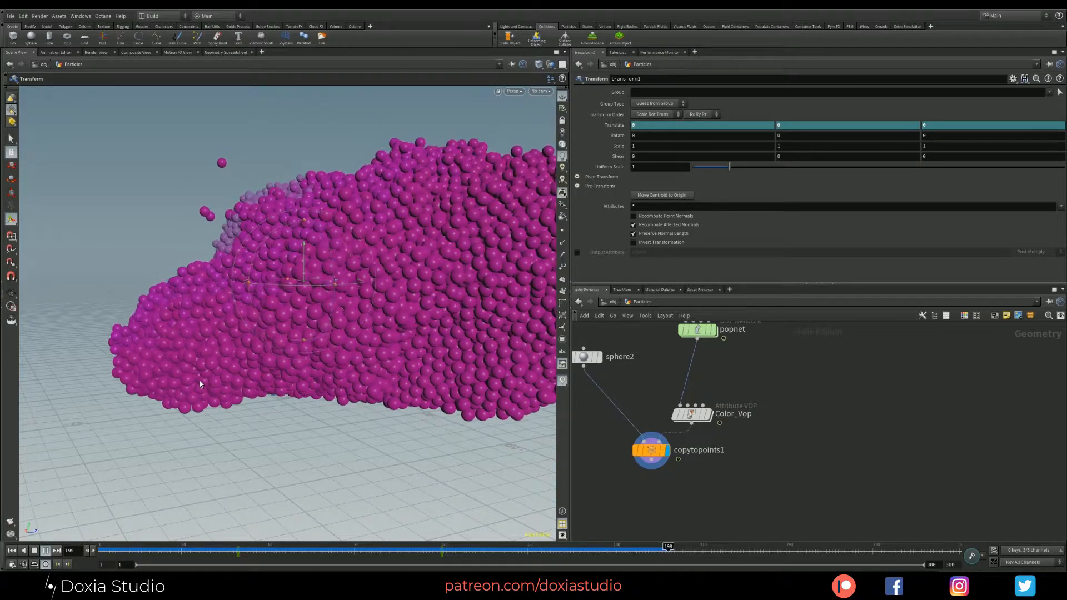
pyautogui.click(47, 552)
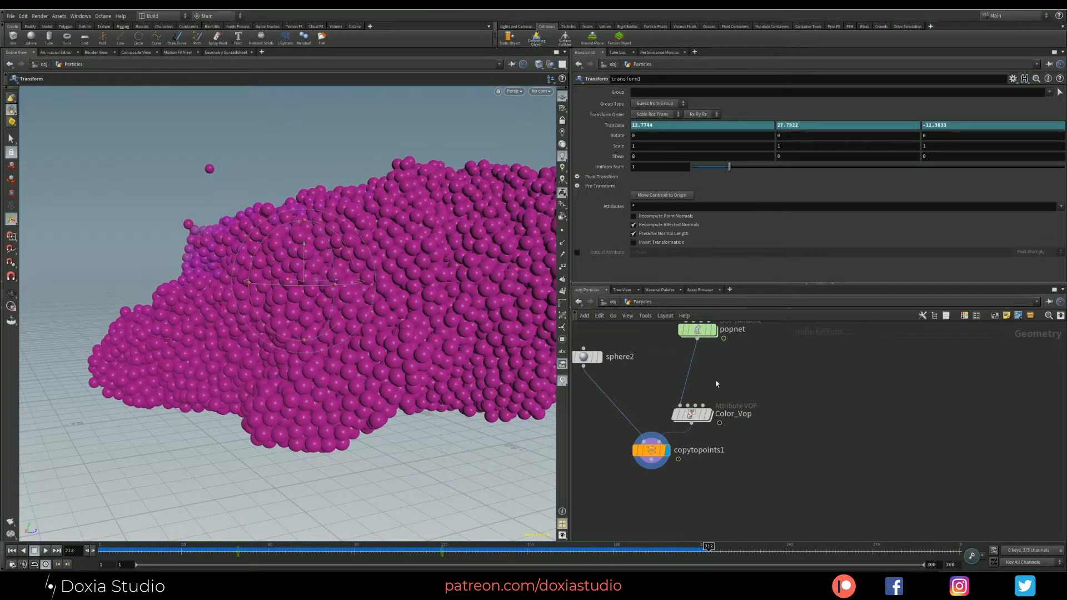
# Go inside popnet and bring up the Clumping settings of popgrains1
pyautogui.doubleClick(698, 333)
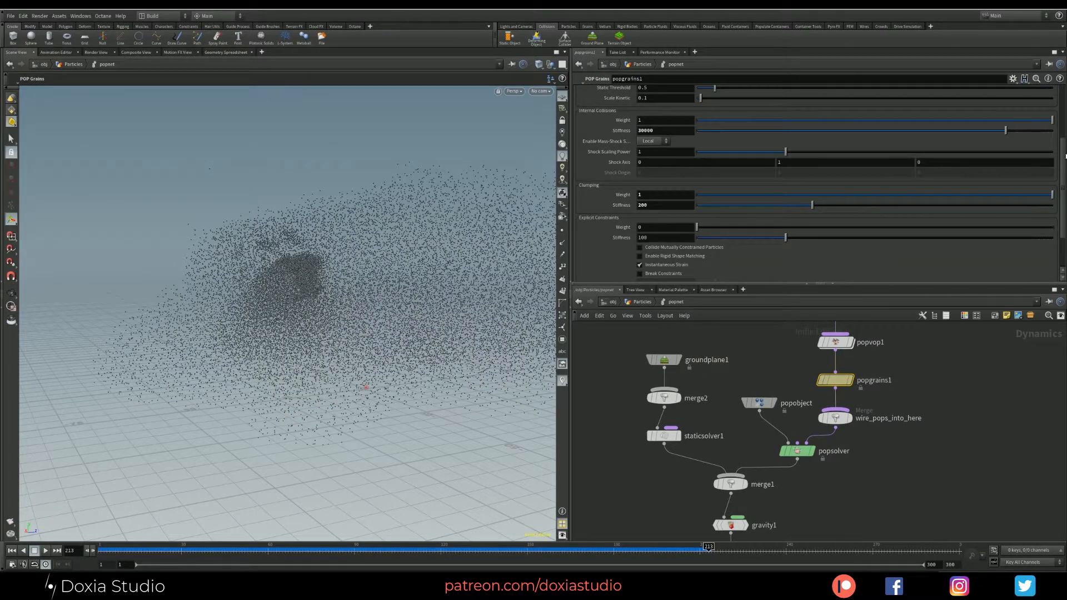
pyautogui.moveTo(1063, 155); pyautogui.dragTo(1064, 170)
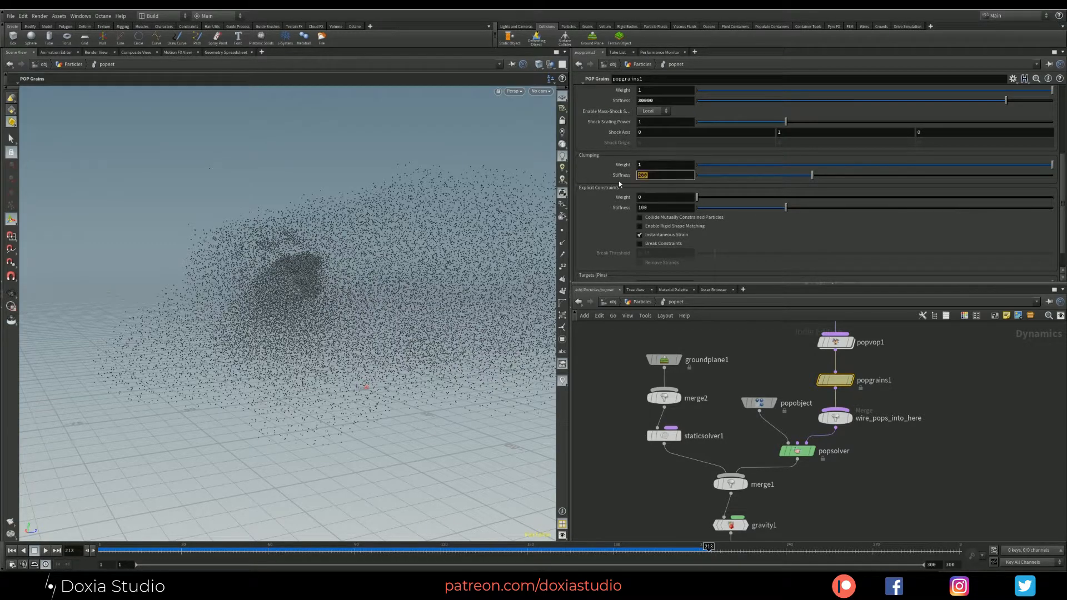
pyautogui.moveTo(616, 177)
# Switch to the browser and examine the Friction, Internal Collisions and Clumping sections of the POP Grains help page
pyautogui.moveTo(1066, 106); pyautogui.dragTo(539, 11)
pyautogui.scroll(1, 715, 409)
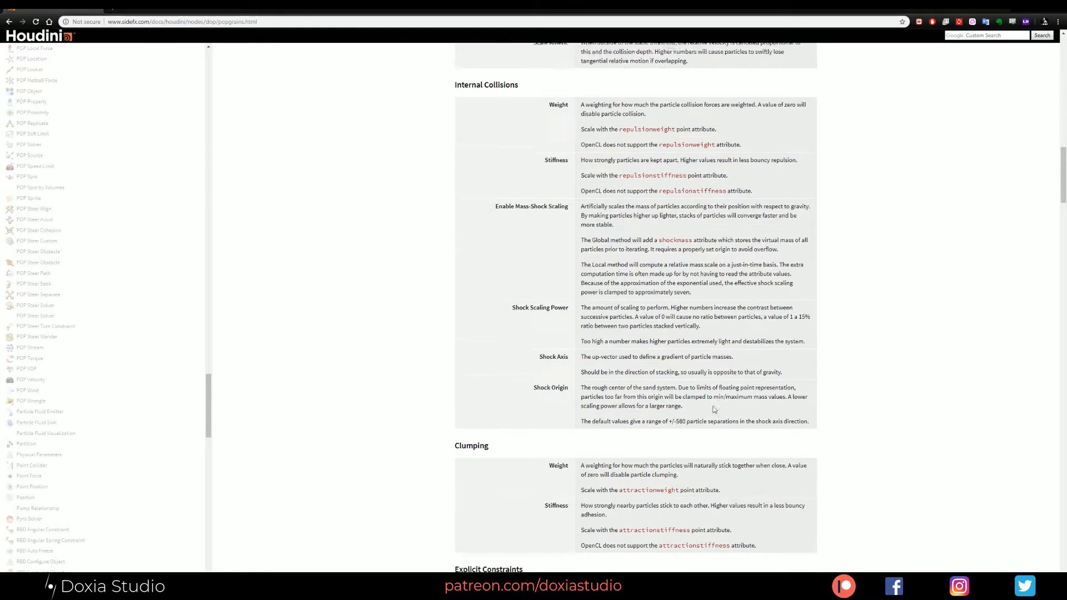
pyautogui.scroll(10, 714, 410)
pyautogui.scroll(-9, 566, 349)
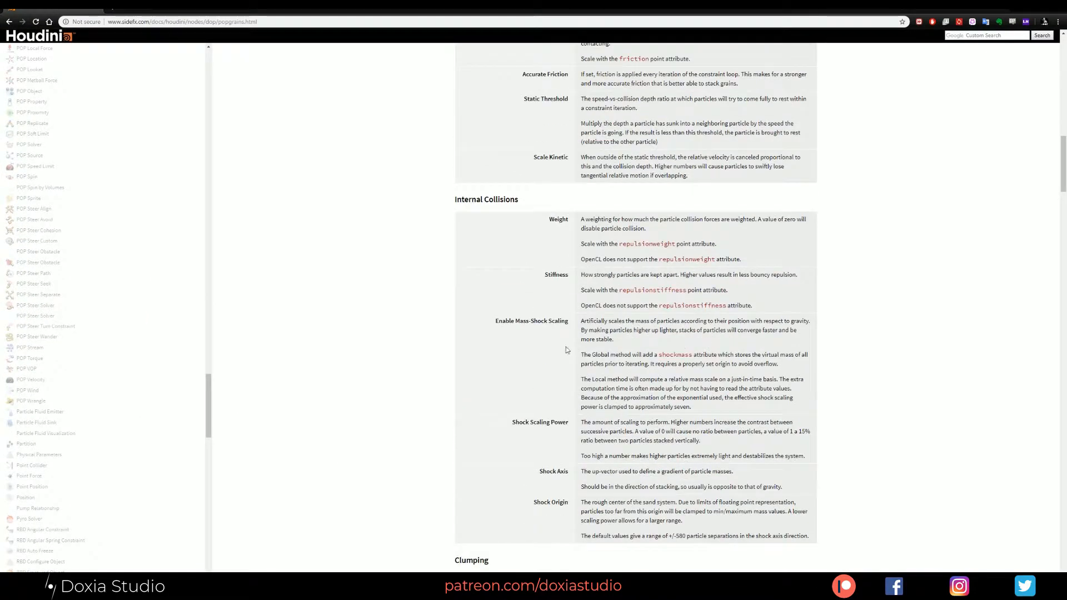
pyautogui.moveTo(708, 407); pyautogui.dragTo(580, 321)
pyautogui.click(617, 333)
pyautogui.scroll(6, 636, 303)
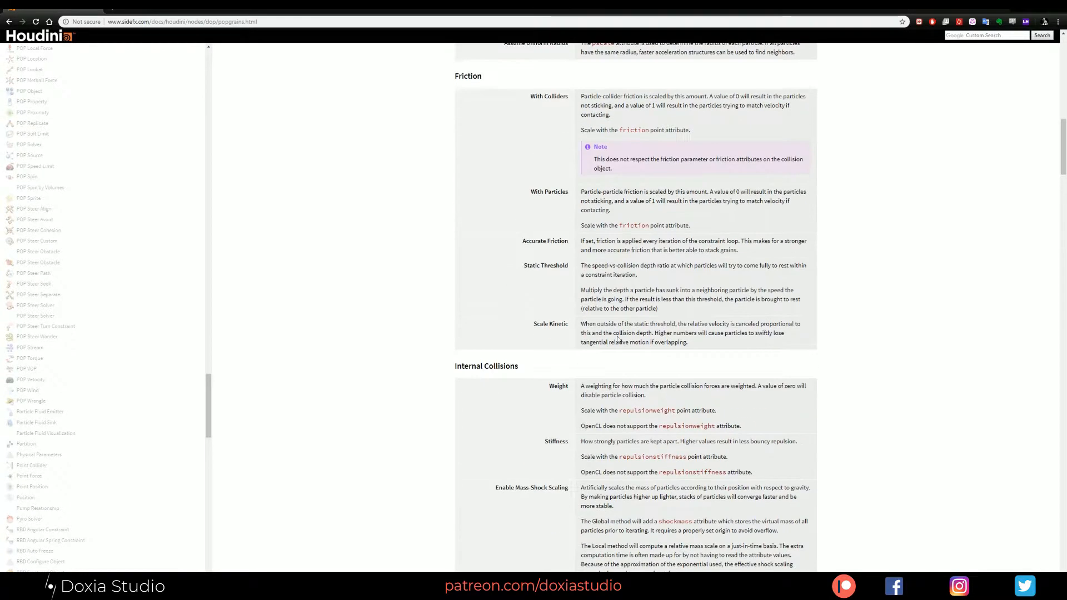
pyautogui.scroll(-9, 636, 304)
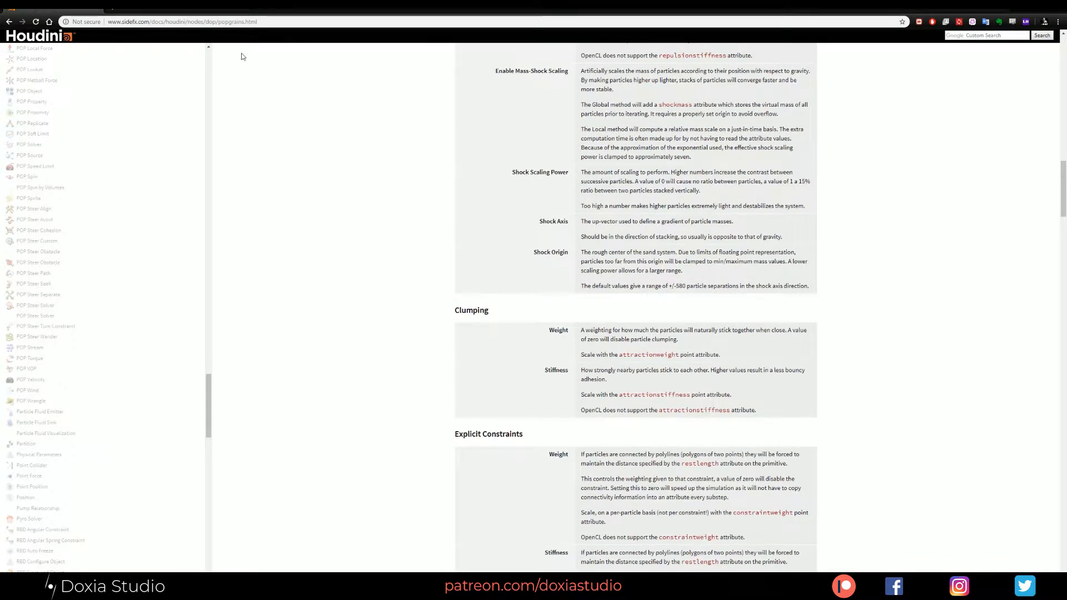
pyautogui.moveTo(80, 11); pyautogui.dragTo(1066, 43)
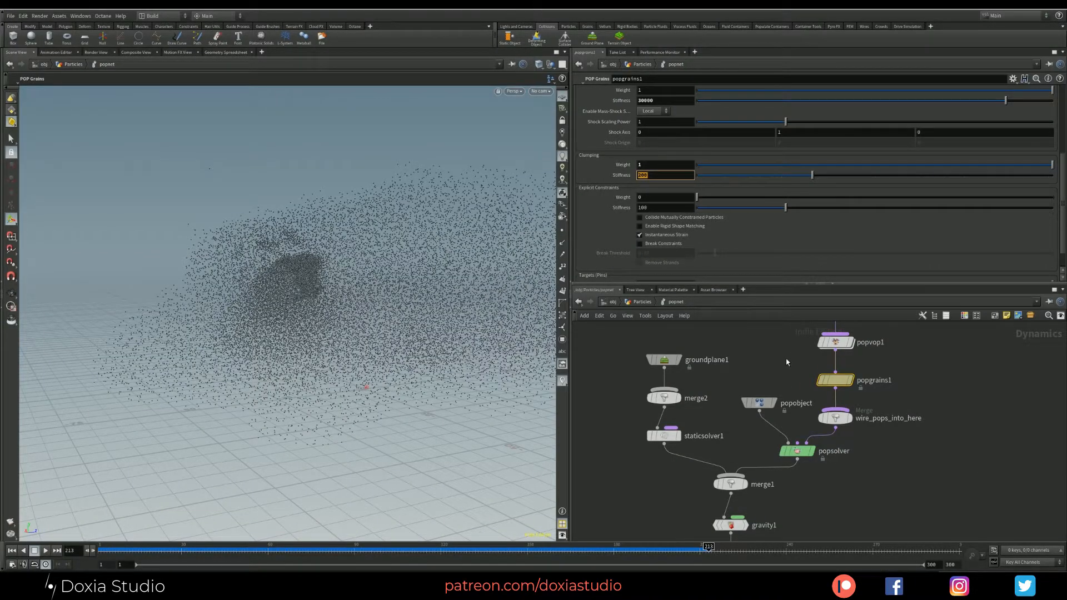
# Back in Houdini, try a Clumping Stiffness of 150 on popgrains1 and settle on 100
pyautogui.moveTo(792, 364); pyautogui.dragTo(878, 387)
pyautogui.click(637, 175)
pyautogui.write('150')
pyautogui.press('Return')
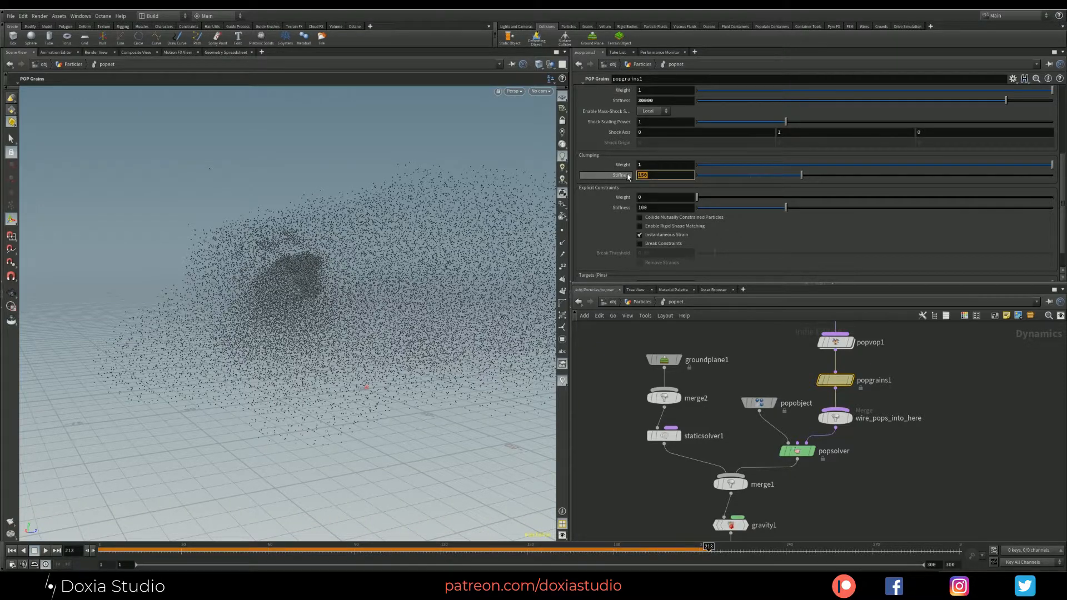
pyautogui.write('0')
pyautogui.press('Return')
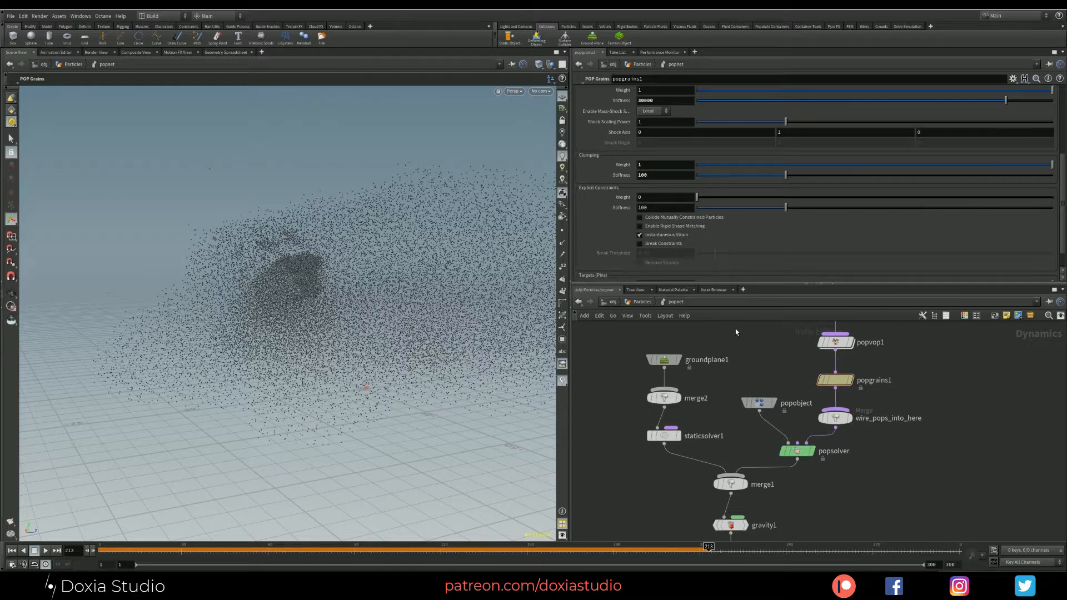
# Return to the Particles network, replay the simulation from the first frame to about frame 230, and inspect the grain mass from several angles
pyautogui.press('u')
pyautogui.click(16, 551)
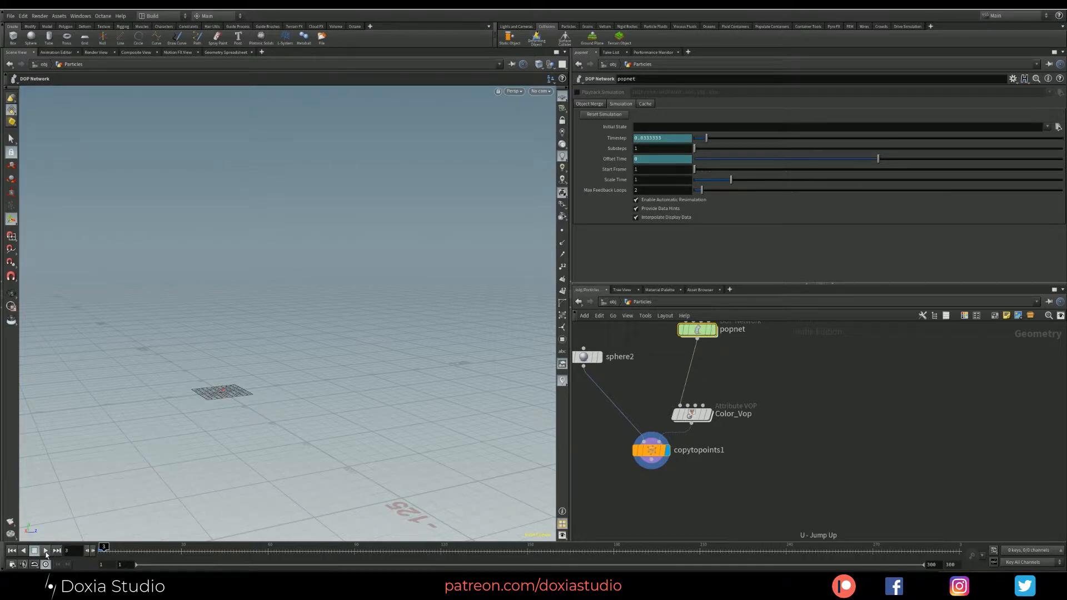
pyautogui.click(16, 553)
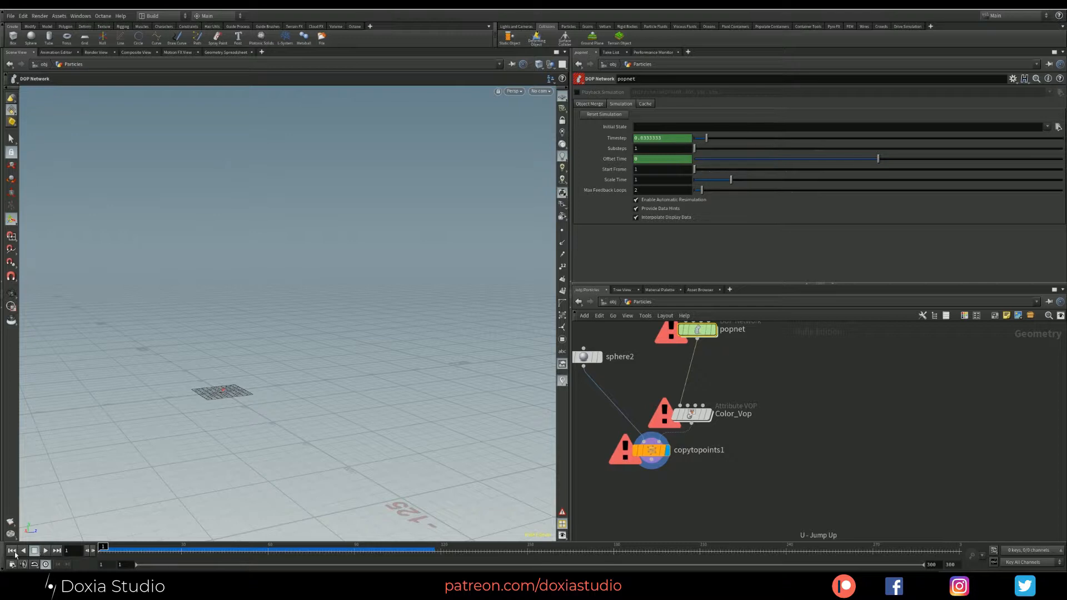
pyautogui.click(46, 550)
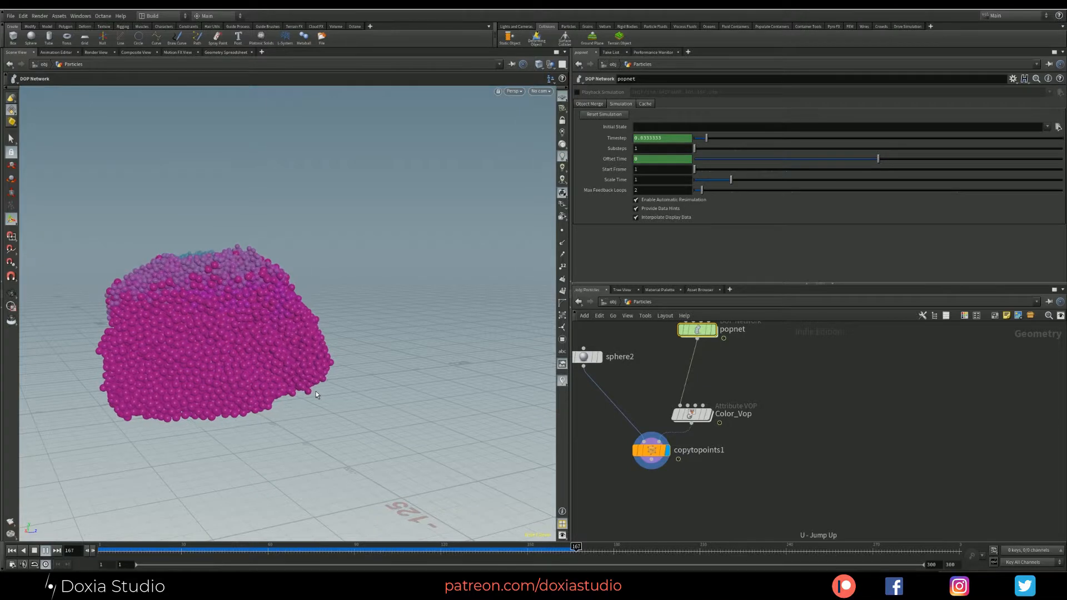
pyautogui.keyDown('alt'); pyautogui.moveTo(265, 345); pyautogui.dragTo(324, 347, button='middle'); pyautogui.keyUp('alt')
pyautogui.keyDown('alt'); pyautogui.moveTo(323, 347); pyautogui.dragTo(302, 352); pyautogui.keyUp('alt')
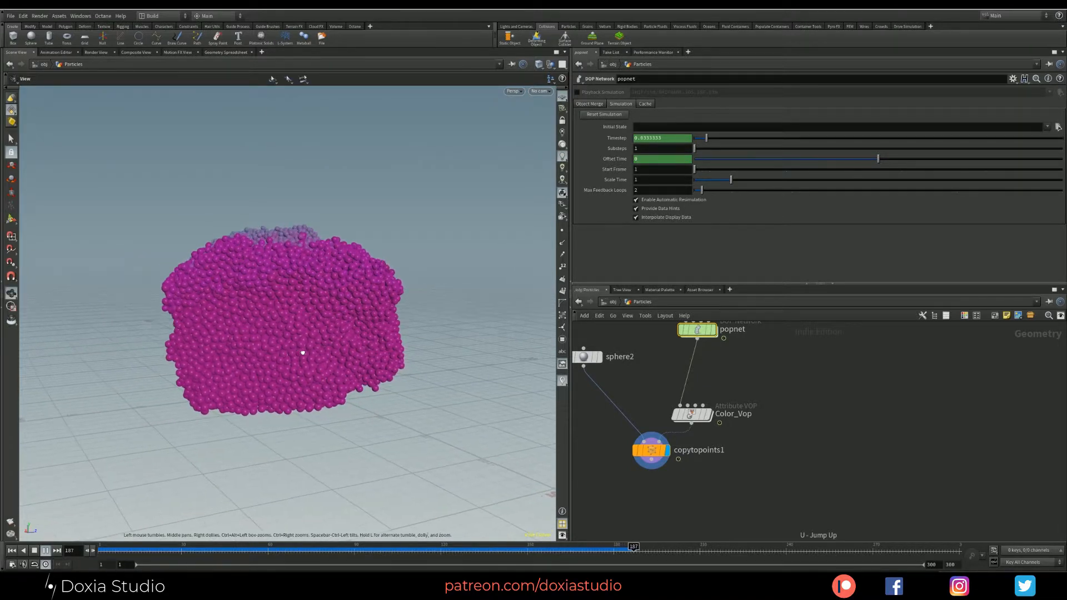
pyautogui.keyDown('alt'); pyautogui.moveTo(302, 352); pyautogui.dragTo(355, 335, button='middle'); pyautogui.keyUp('alt')
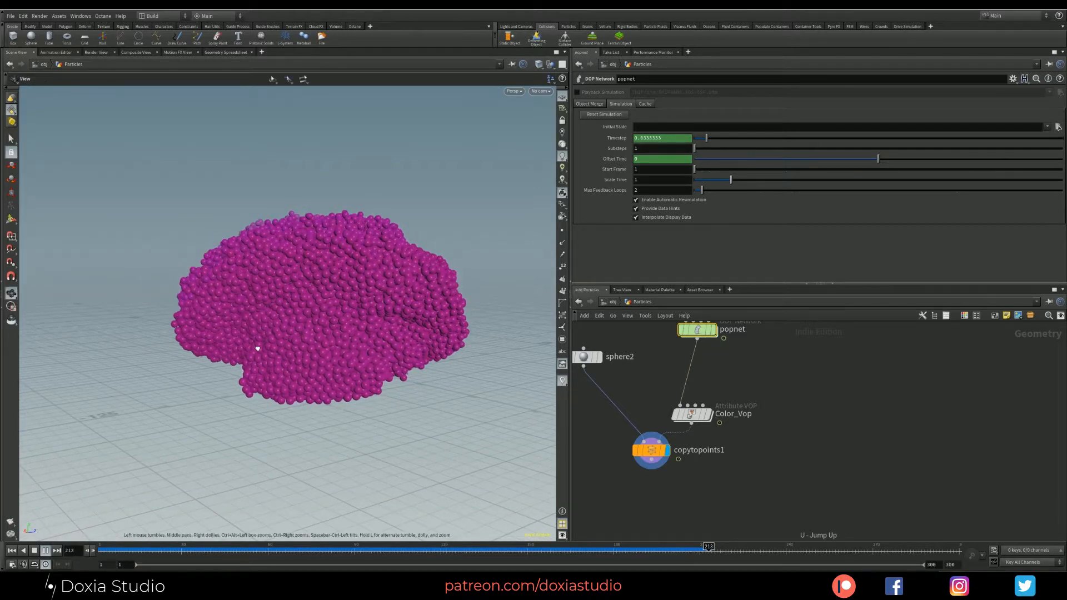
pyautogui.keyDown('alt'); pyautogui.moveTo(257, 349); pyautogui.dragTo(125, 340); pyautogui.keyUp('alt')
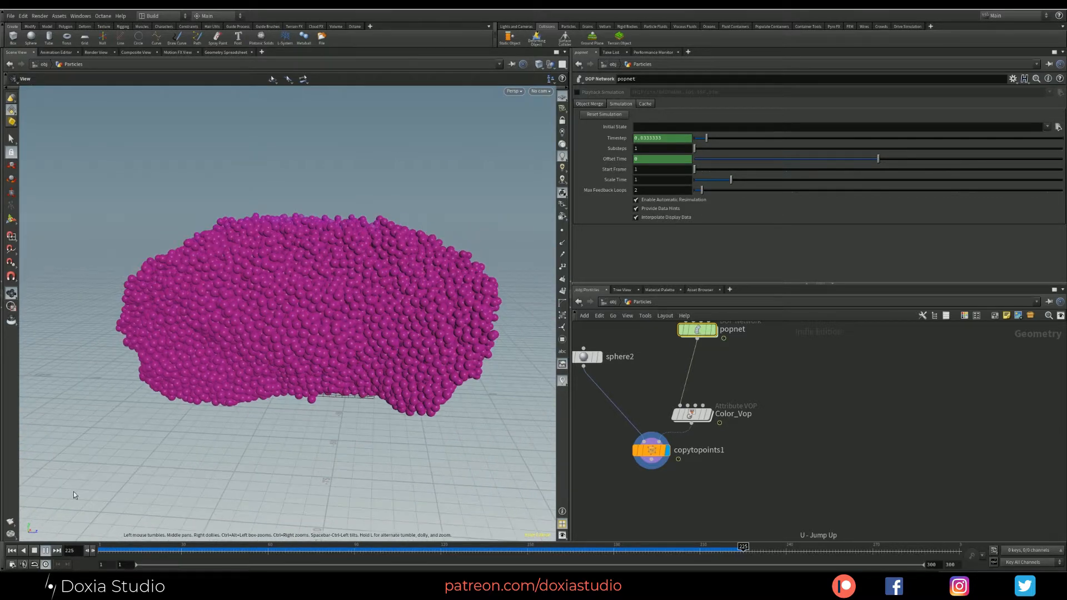
pyautogui.click(47, 549)
pyautogui.moveTo(305, 317)
pyautogui.keyDown('alt'); pyautogui.mouseDown()
pyautogui.moveTo(340, 340)
pyautogui.moveTo(328, 309)
pyautogui.moveTo(333, 269)
pyautogui.moveTo(302, 267)
pyautogui.moveTo(293, 334)
pyautogui.mouseUp(); pyautogui.keyUp('alt')
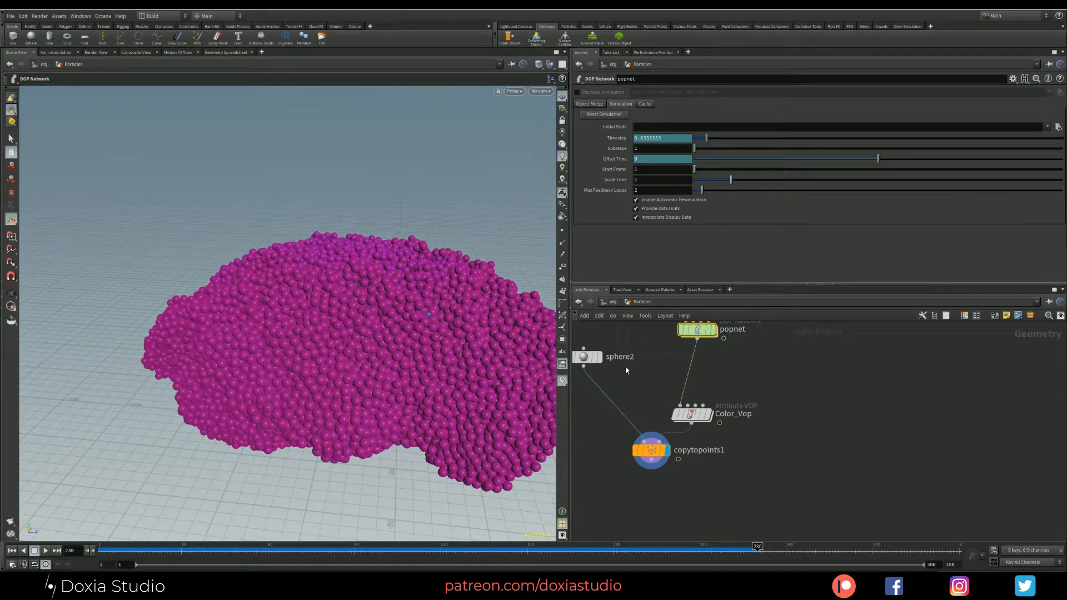
# Go inside Color_Vop and duplicate the fit1 node as a second Fit Range above it
pyautogui.moveTo(630, 368); pyautogui.dragTo(598, 358, button='middle')
pyautogui.click(660, 407)
pyautogui.doubleClick(660, 407)
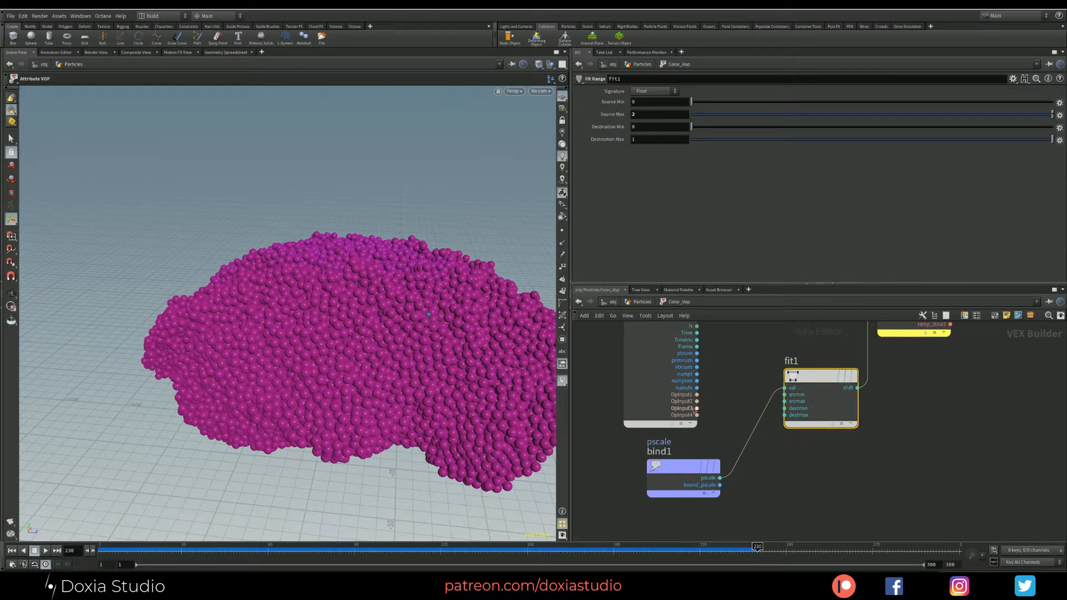
pyautogui.moveTo(705, 409); pyautogui.dragTo(695, 429, button='middle')
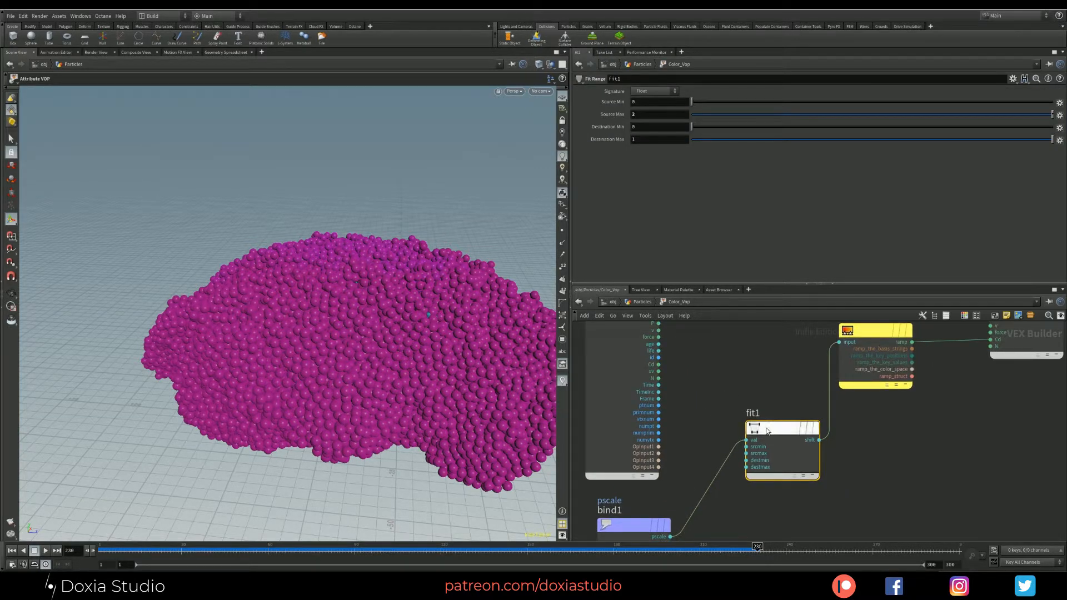
pyautogui.keyDown('alt'); pyautogui.moveTo(767, 372); pyautogui.dragTo(762, 334); pyautogui.keyUp('alt')
pyautogui.middleClick(761, 355)
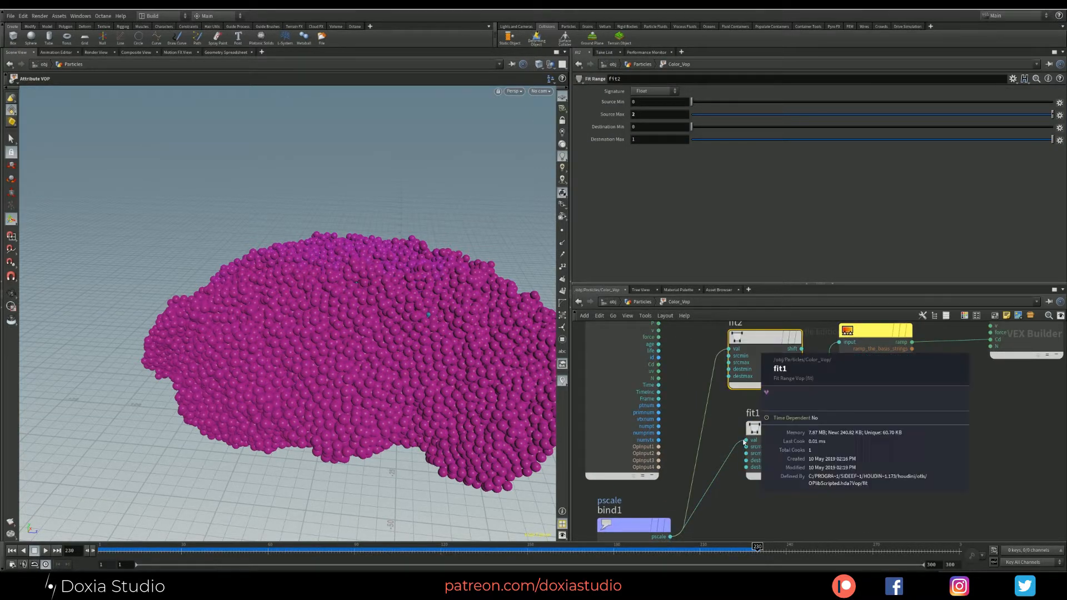
# Wire the global age attribute through fit2 into ramp1's input, and set fit2's Source Max to 4
pyautogui.moveTo(717, 420); pyautogui.dragTo(714, 458, button='middle')
pyautogui.moveTo(798, 387); pyautogui.dragTo(763, 372)
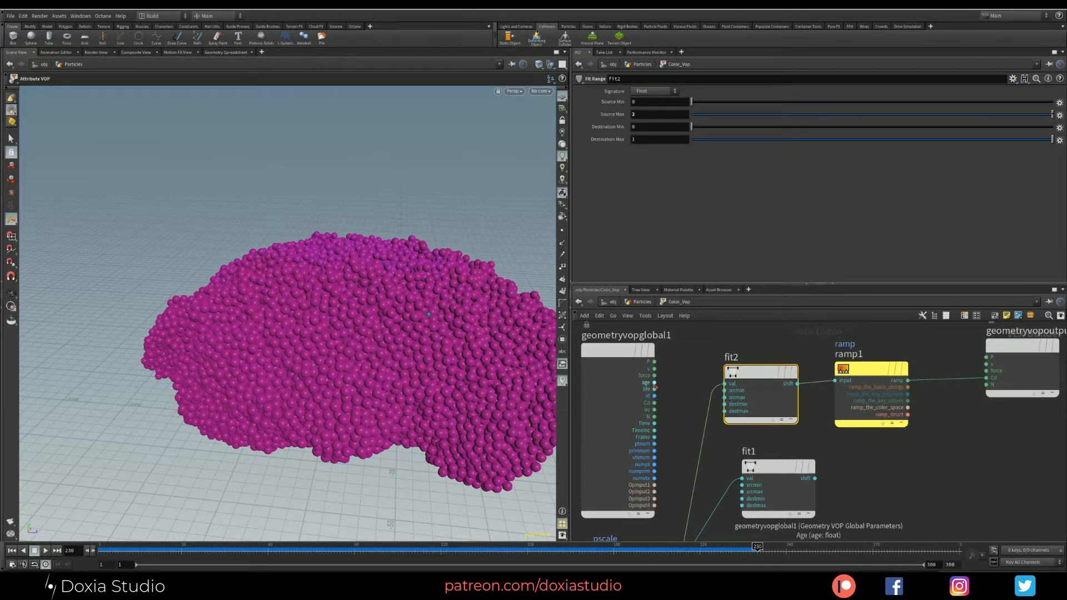
pyautogui.moveTo(654, 382); pyautogui.dragTo(723, 383)
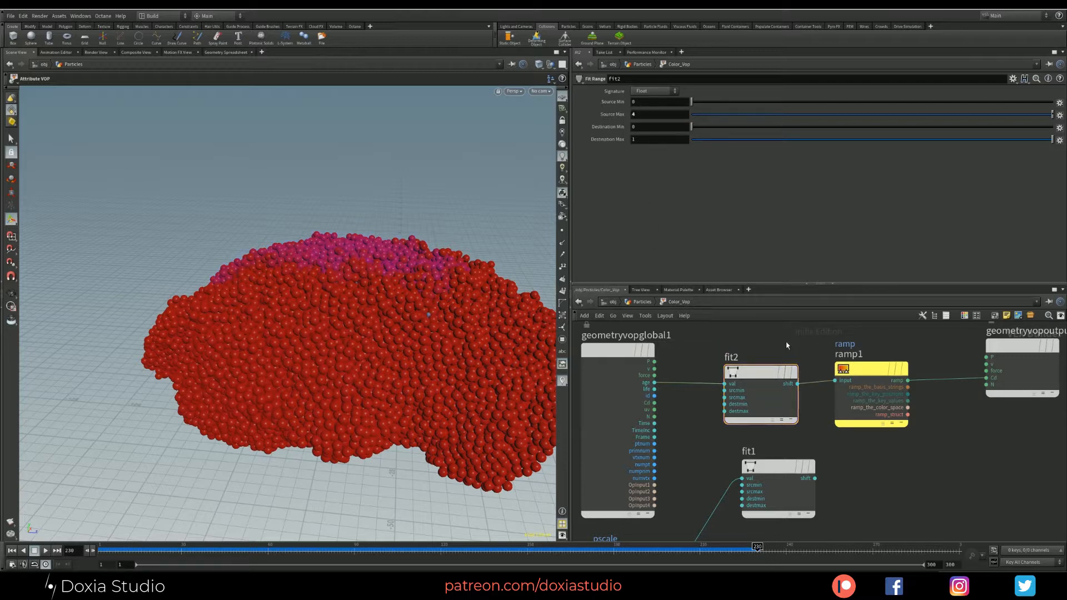
# Return to the Particles network and add a yellow point (0.9, 0.9, 0) at about 0.089 on Color_Vop's ramp
pyautogui.press('u')
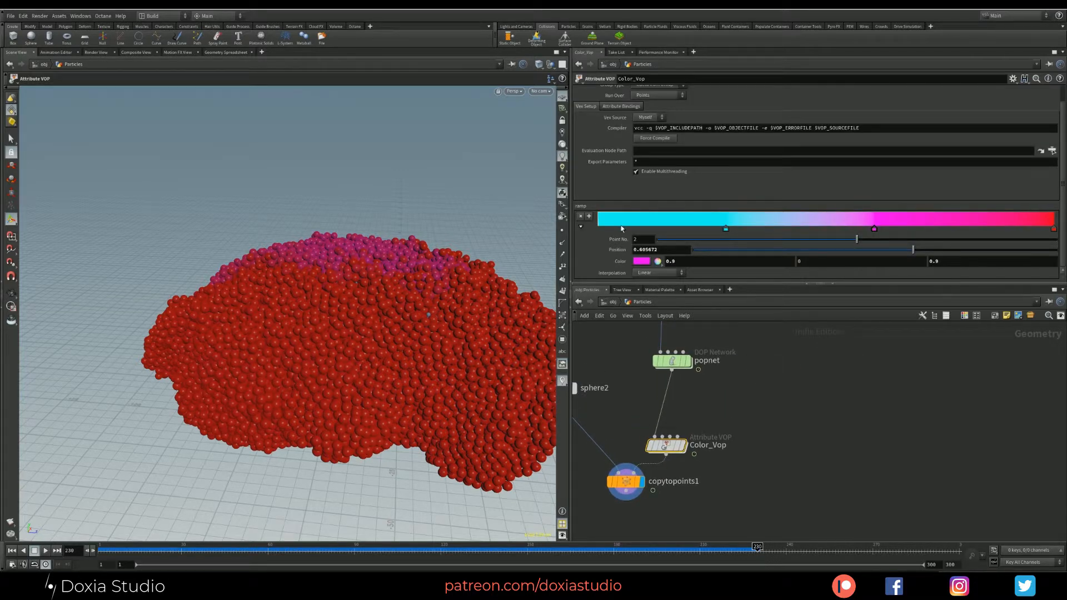
pyautogui.click(639, 228)
pyautogui.moveTo(642, 264); pyautogui.dragTo(642, 257)
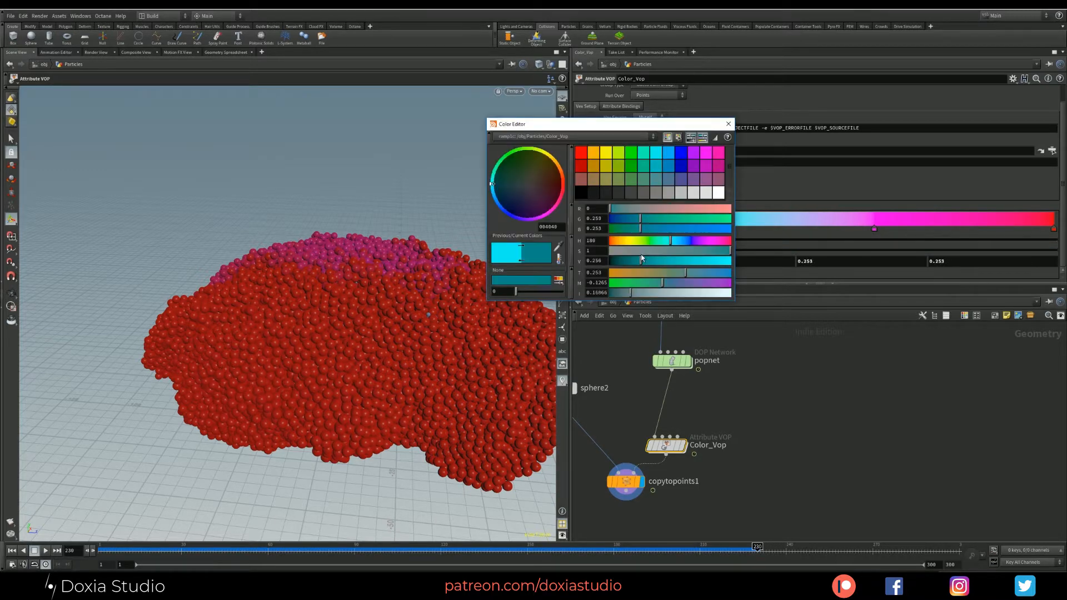
pyautogui.click(607, 154)
pyautogui.click(728, 124)
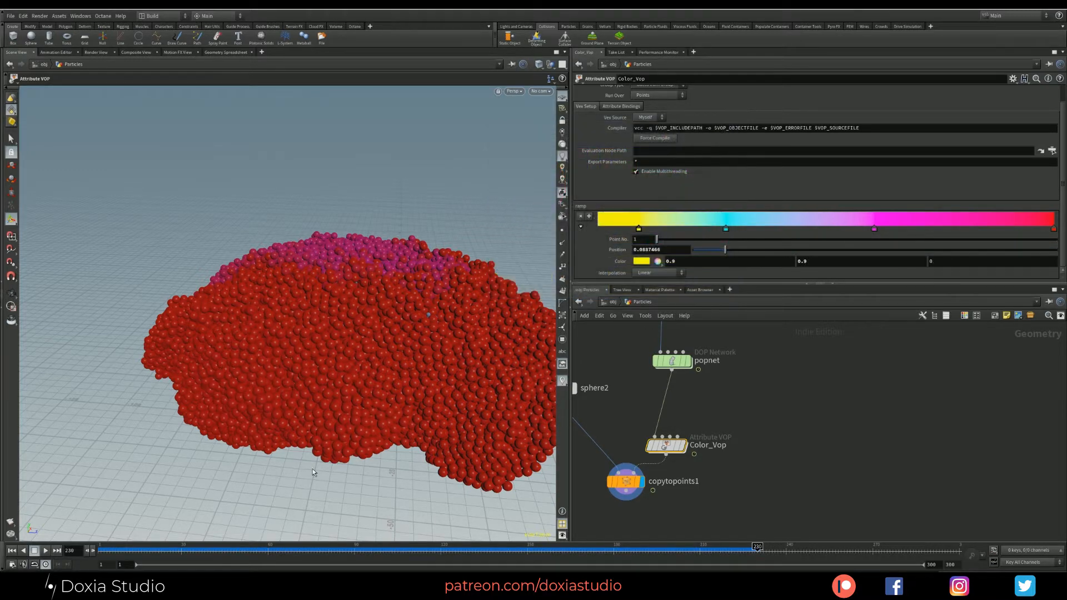
# Replay the age-coloured simulation from the first frame and stop it at frame 89
pyautogui.click(16, 551)
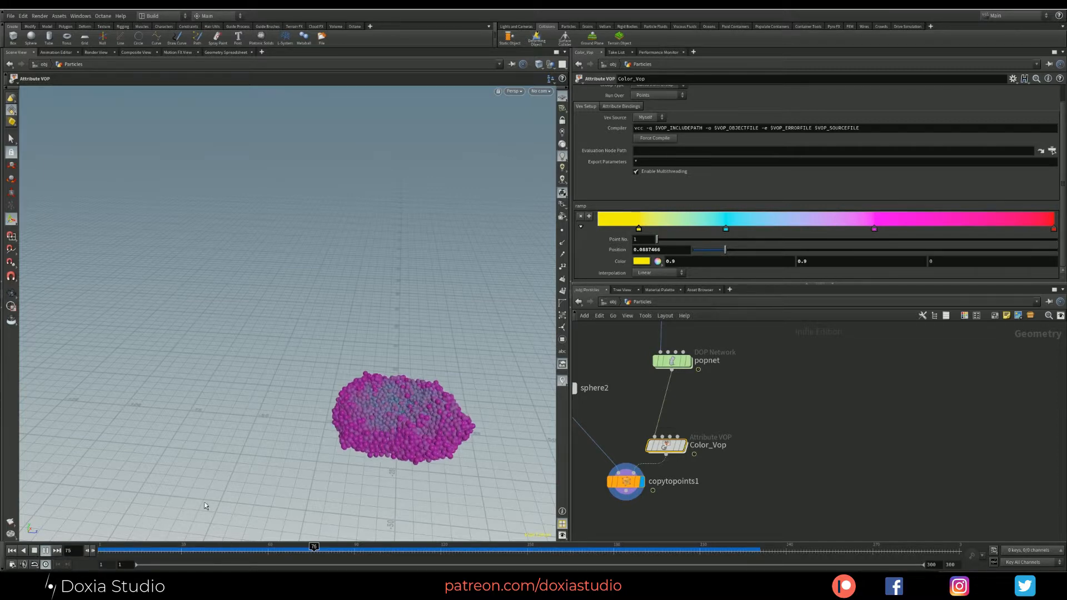
pyautogui.click(46, 550)
pyautogui.click(58, 550)
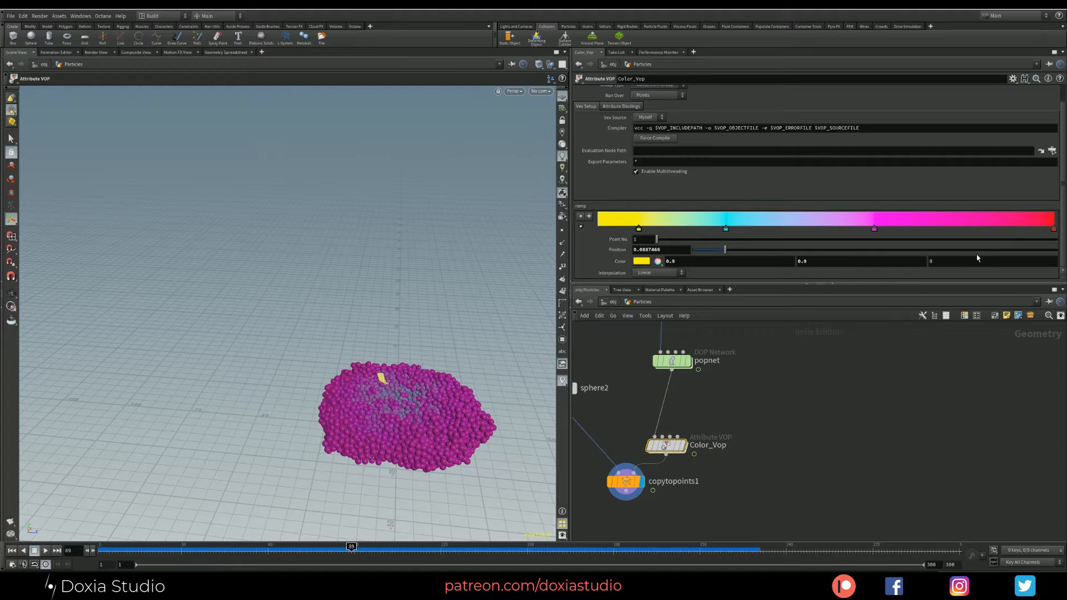
# Shift the ramp's red and magenta points toward the yellow end, placing magenta at about 0.456, and recolour the magenta point black
pyautogui.click(1053, 229)
pyautogui.moveTo(967, 233); pyautogui.dragTo(807, 235)
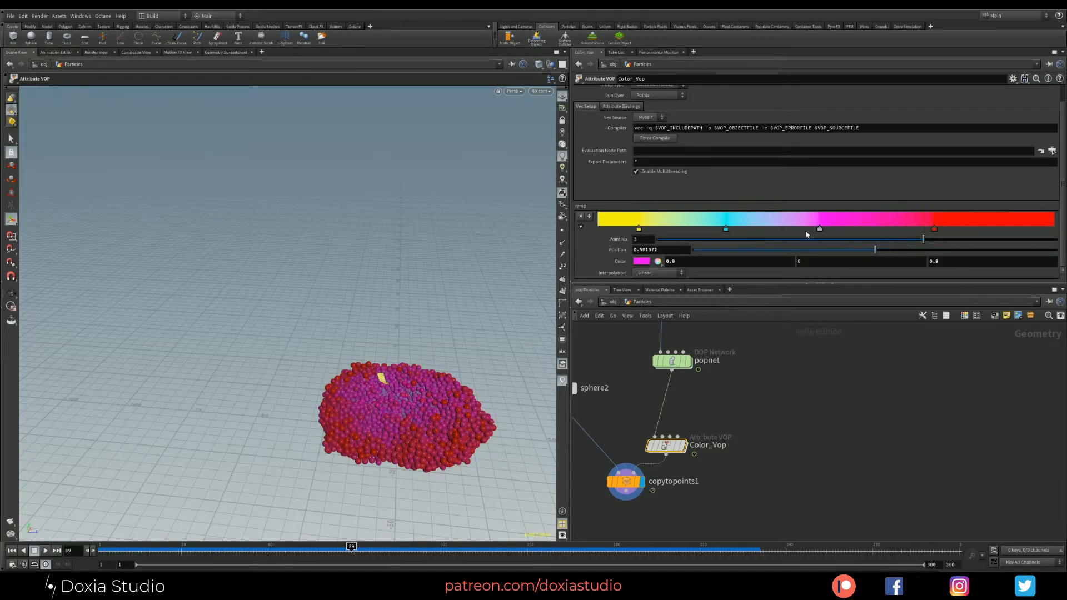
pyautogui.doubleClick(1050, 230)
pyautogui.click(580, 193)
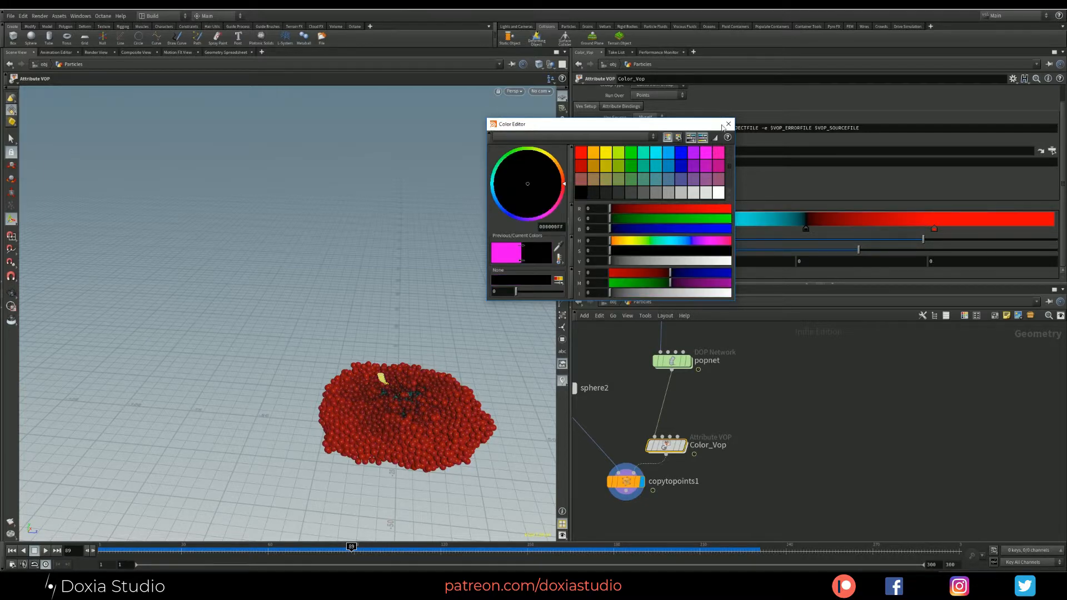
pyautogui.click(728, 125)
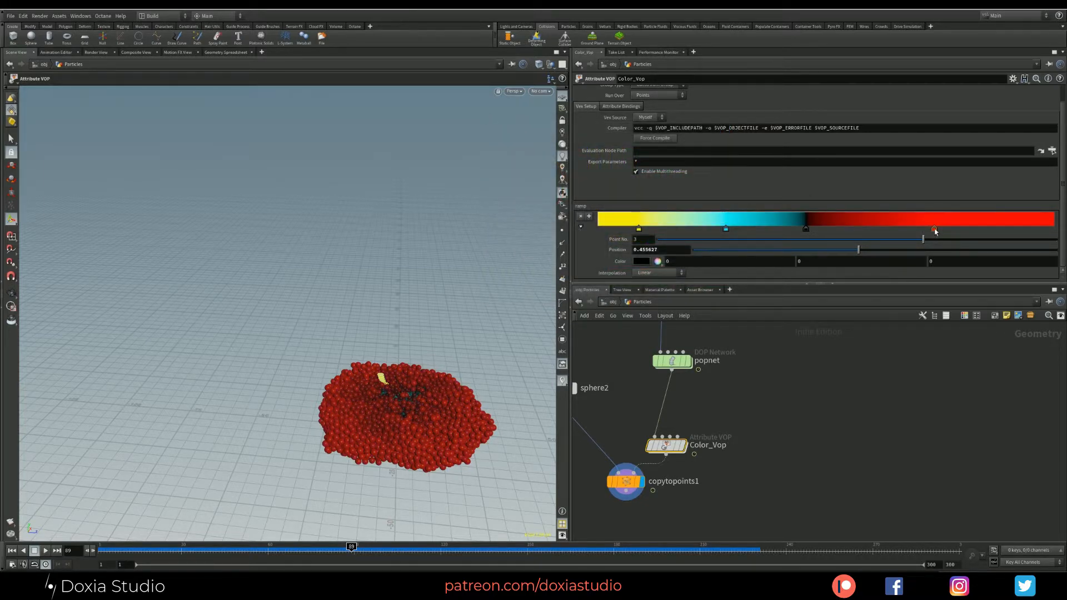
# Move the ramp's black point past the red one to about 0.83, shift the red point to about 0.5, and delete the red point
pyautogui.moveTo(808, 231); pyautogui.dragTo(1032, 228)
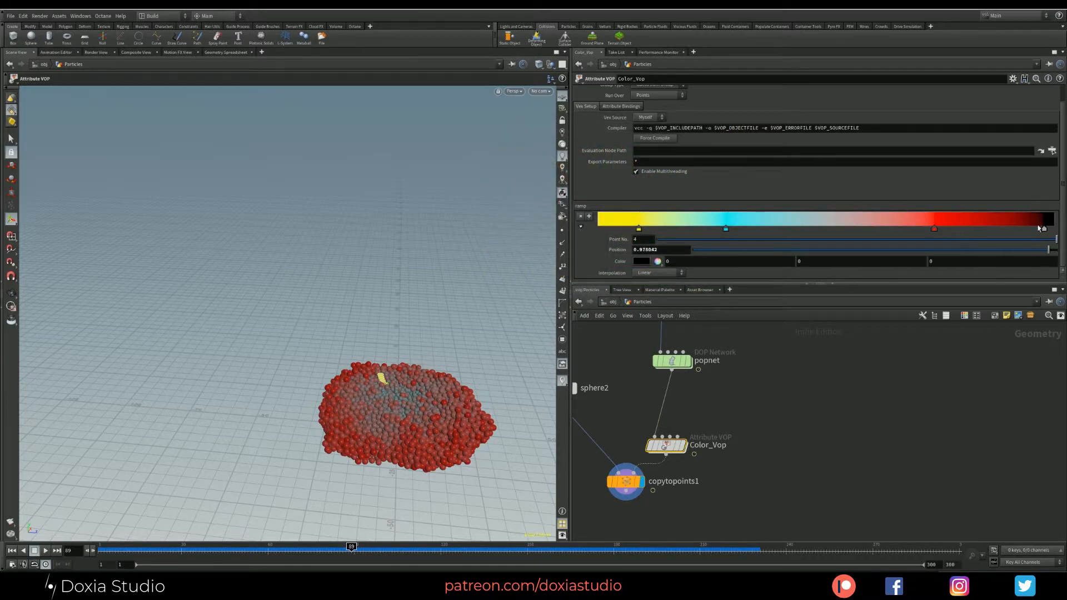
pyautogui.moveTo(935, 229); pyautogui.dragTo(825, 233)
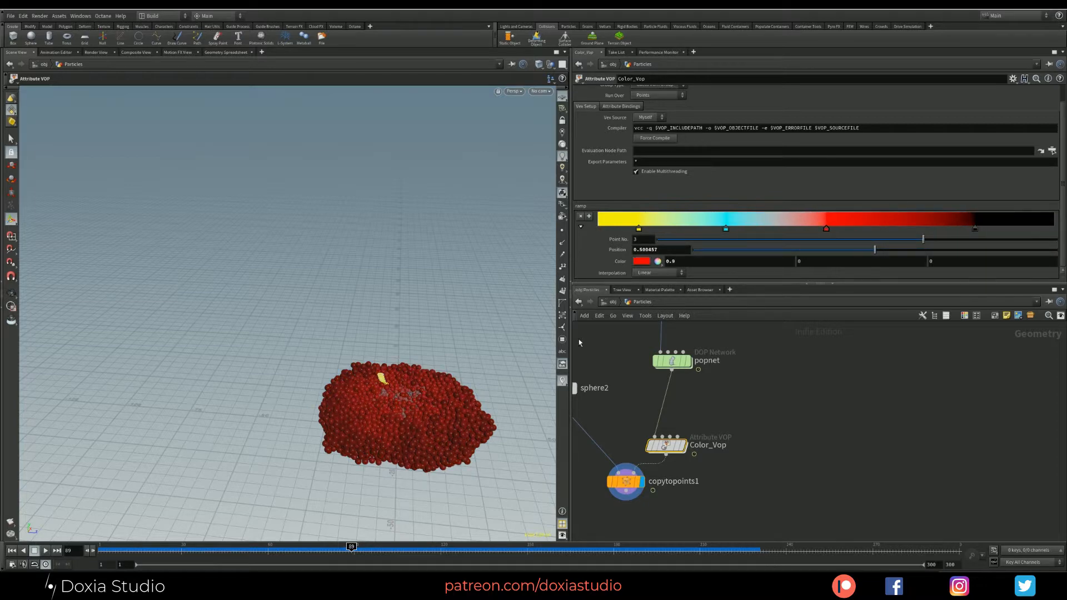
pyautogui.keyDown('alt'); pyautogui.moveTo(370, 439); pyautogui.dragTo(411, 435); pyautogui.keyUp('alt')
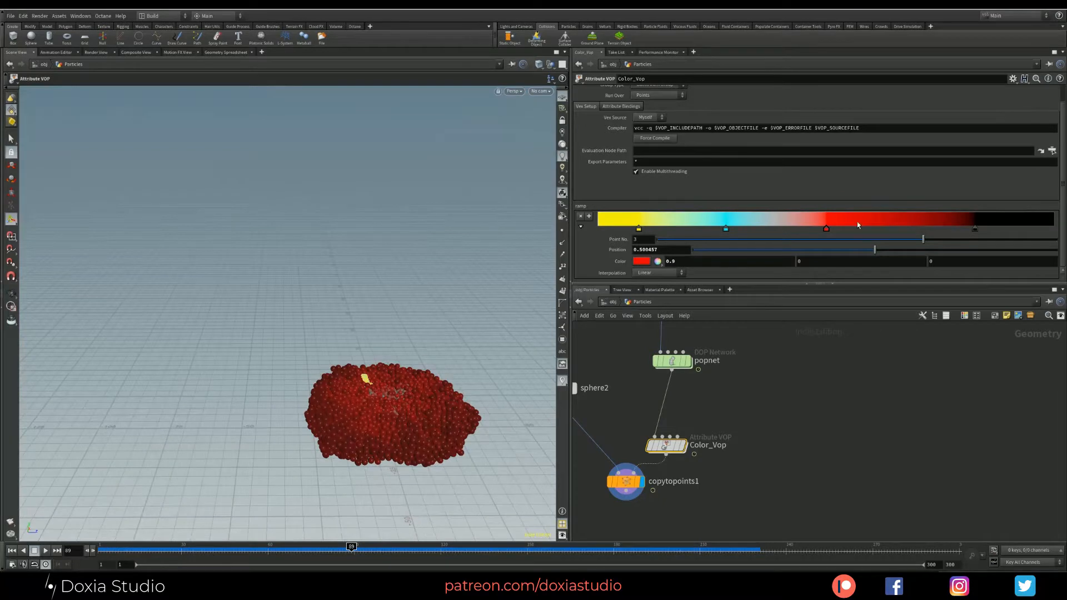
pyautogui.press('Delete')
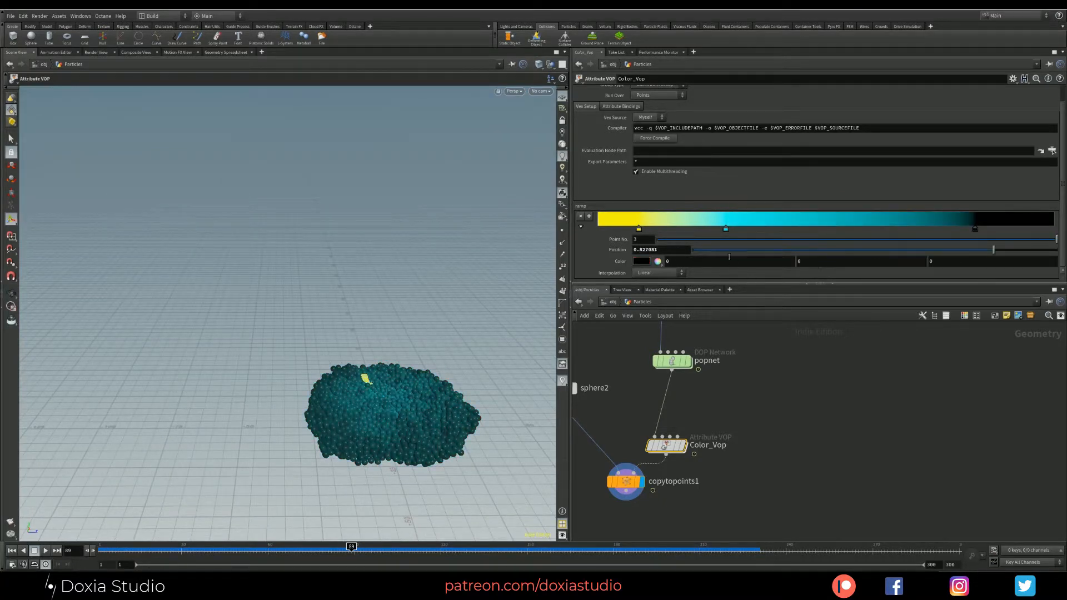
# Move the cyan point near the middle of the ramp and recolour the yellow point magenta (0.9, 0, 0.9)
pyautogui.moveTo(725, 230); pyautogui.dragTo(824, 230)
pyautogui.doubleClick(638, 229)
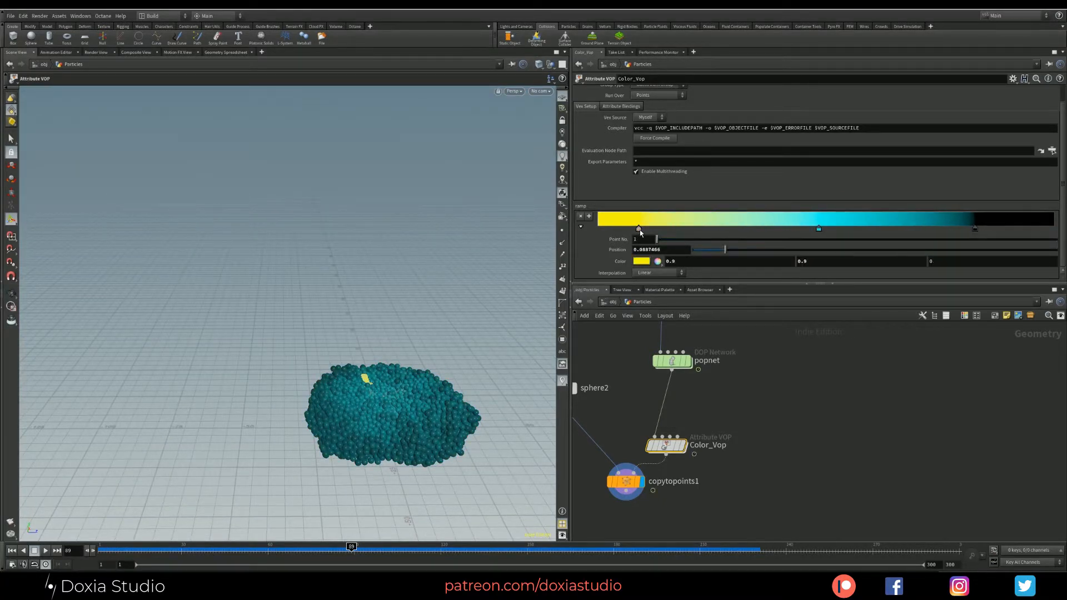
pyautogui.click(704, 152)
pyautogui.click(728, 124)
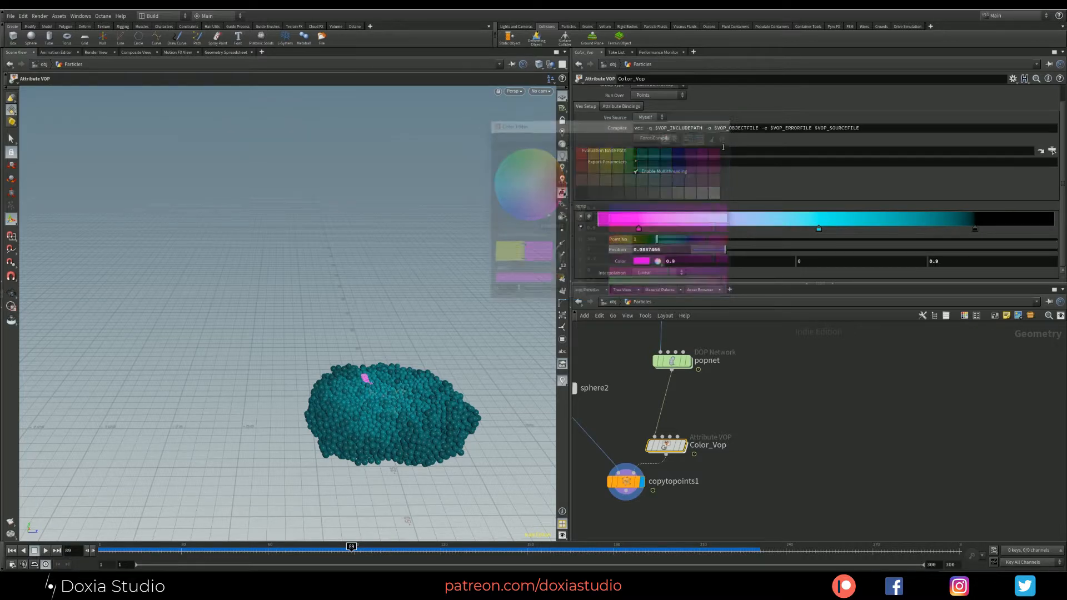
# Move the ramp's magenta point to about 0.198 and recolour it yellow (0.9, 0.9, 0)
pyautogui.doubleClick(684, 228)
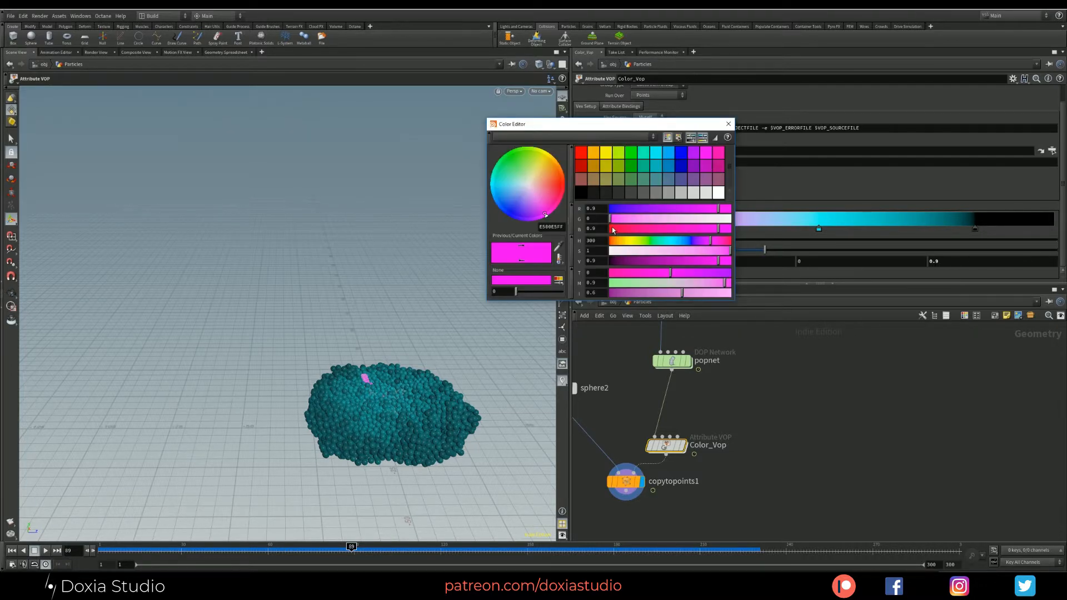
pyautogui.click(607, 154)
pyautogui.click(728, 124)
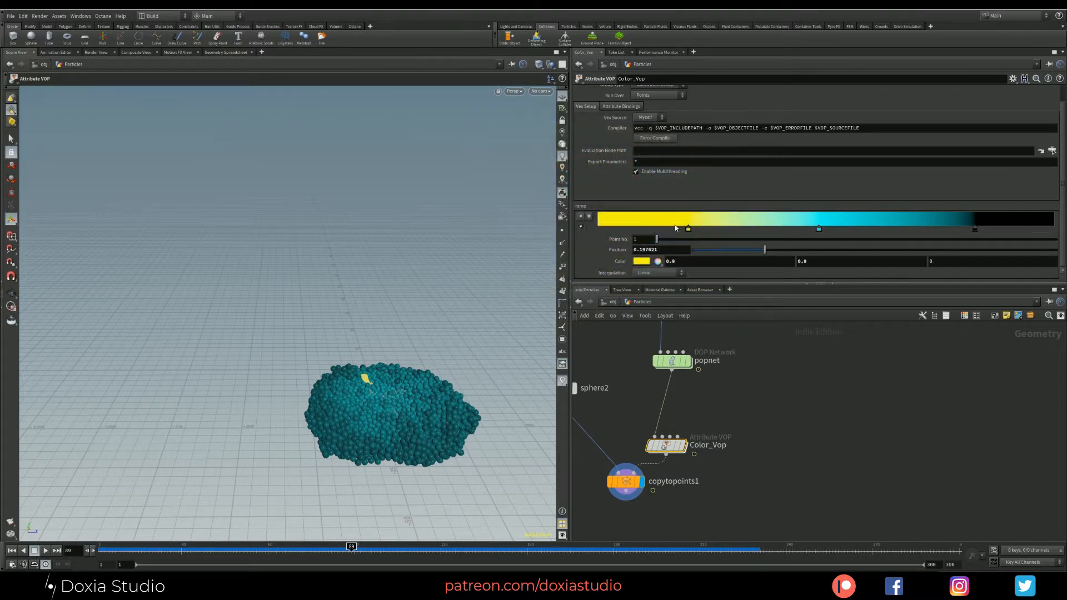
# Add a magenta point (0.9, 0, 0.9) to the ramp and arrange yellow at about 0.055 with magenta between yellow and cyan
pyautogui.doubleClick(623, 230)
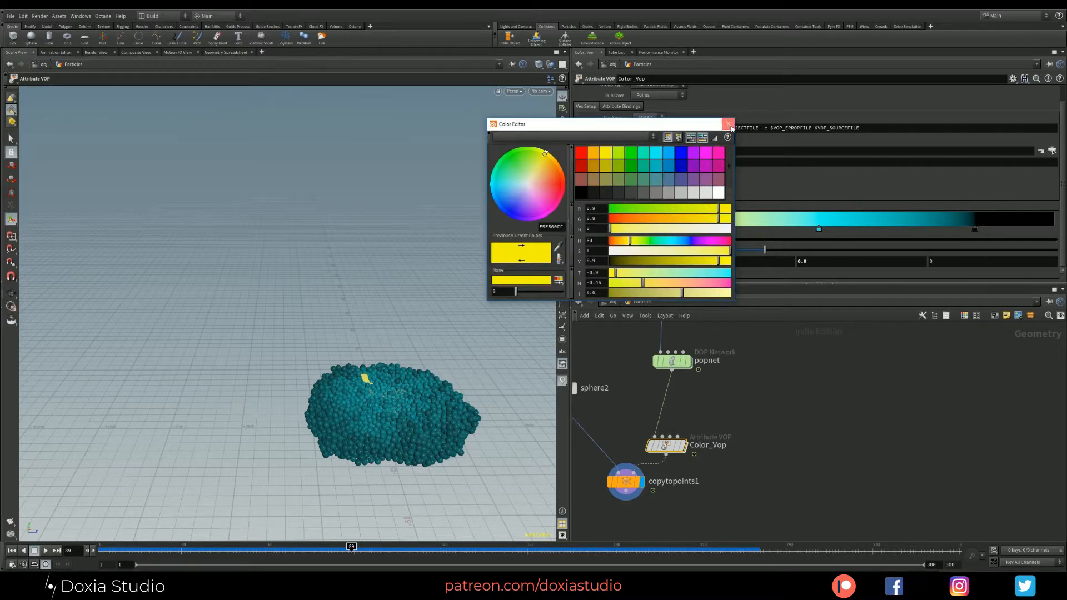
pyautogui.click(729, 124)
pyautogui.doubleClick(614, 230)
pyautogui.click(613, 229)
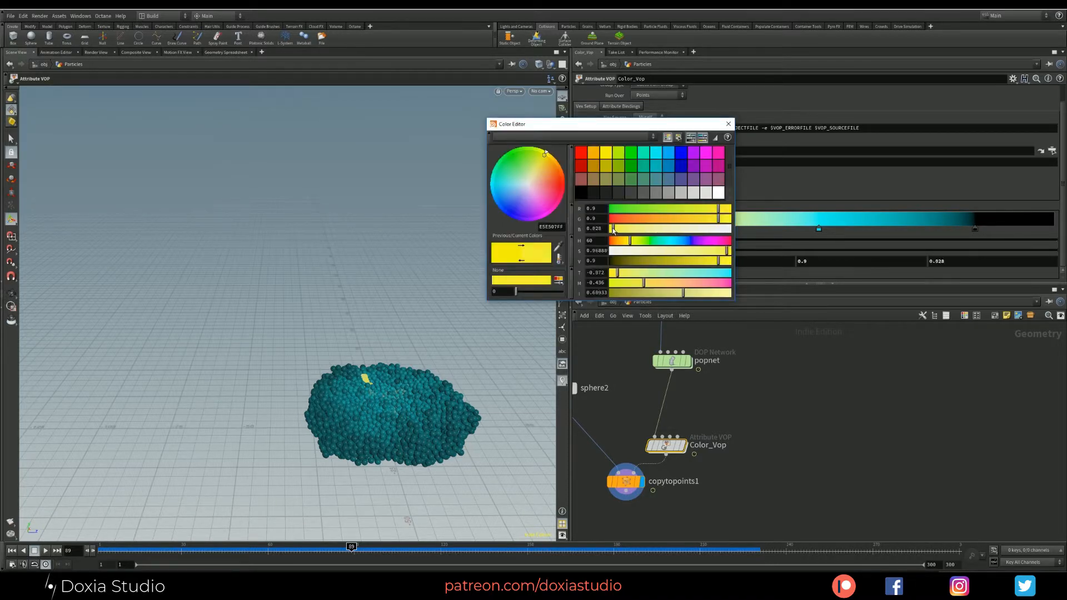
pyautogui.click(707, 154)
pyautogui.click(728, 124)
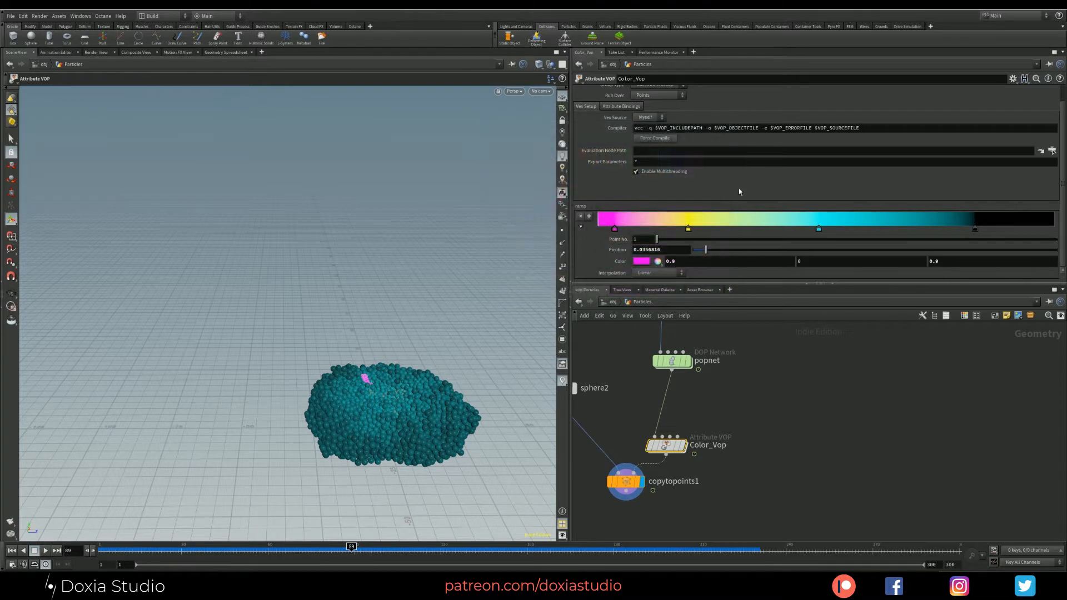
pyautogui.moveTo(691, 229); pyautogui.dragTo(697, 228)
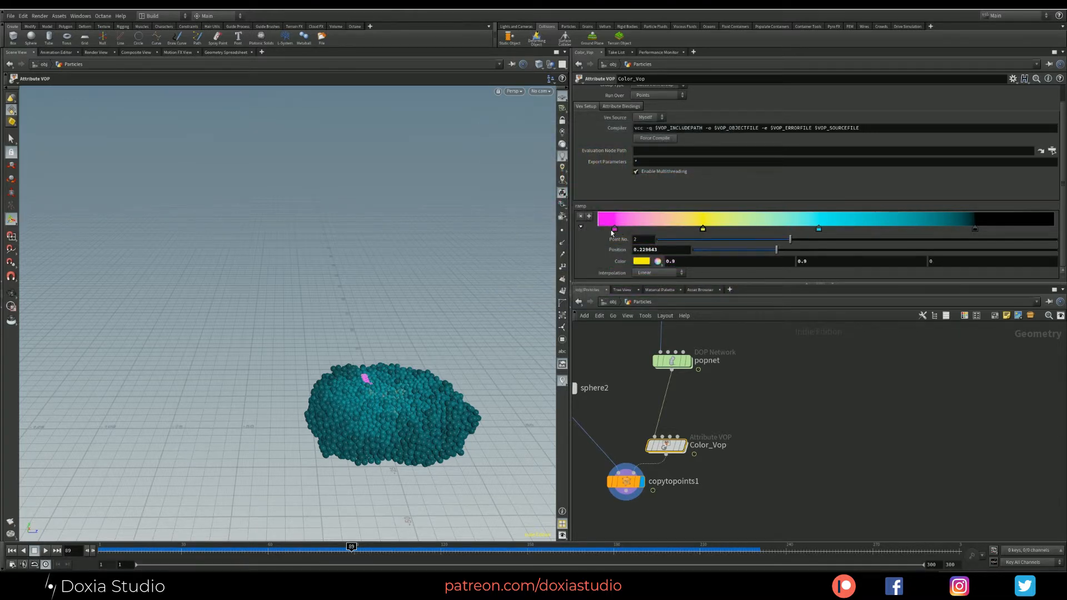
pyautogui.moveTo(613, 230)
pyautogui.mouseDown()
pyautogui.moveTo(721, 229)
pyautogui.moveTo(622, 229)
pyautogui.mouseUp()
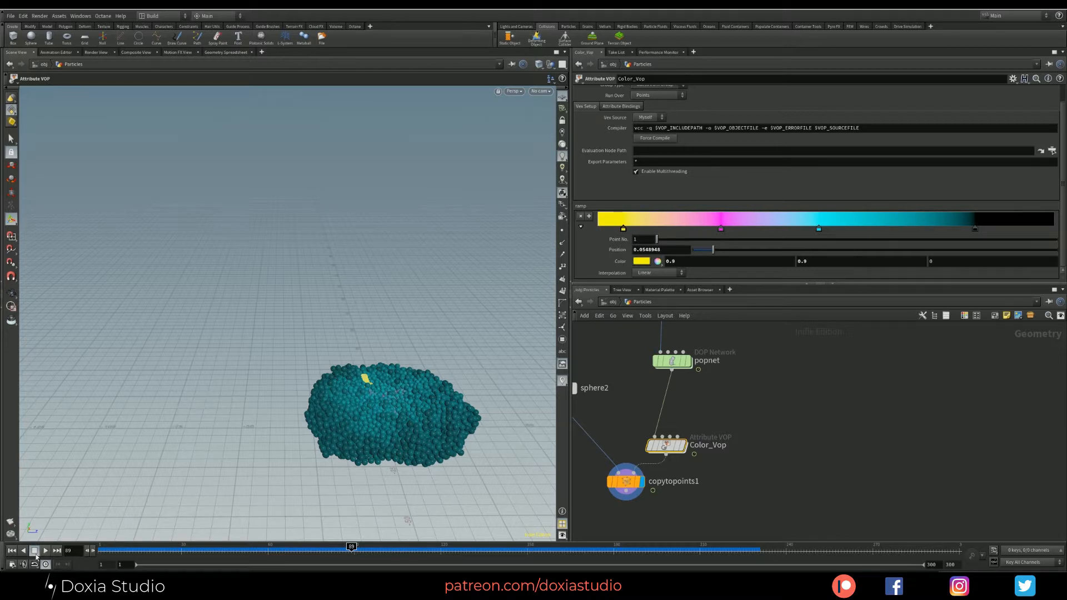
# Replay the simulation to frame 221 and set the Source Max of the age Fit Range inside Color_Vop to 9
pyautogui.click(16, 554)
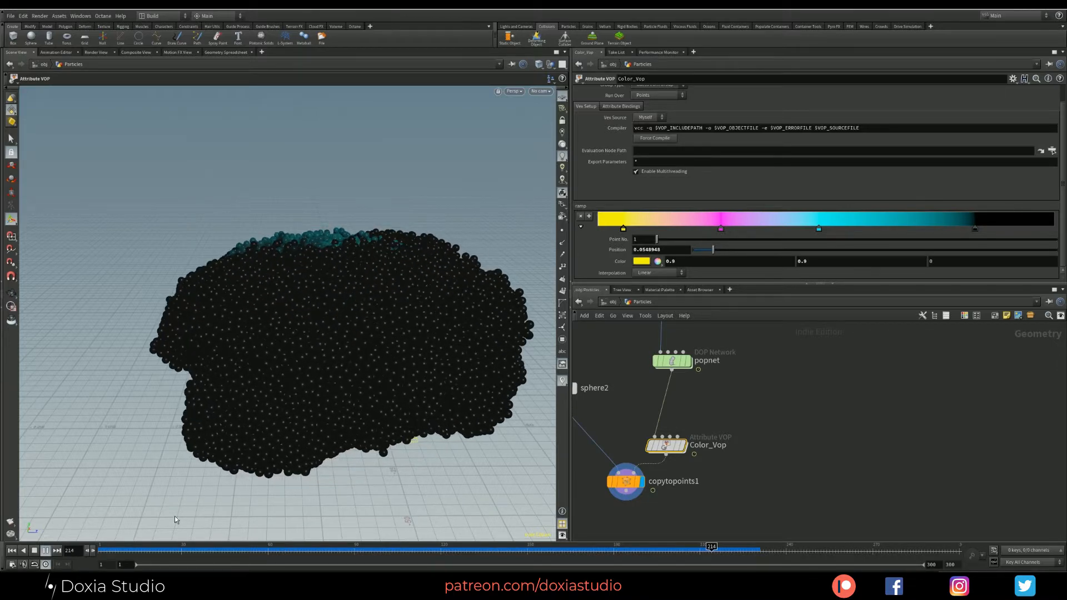
pyautogui.click(48, 551)
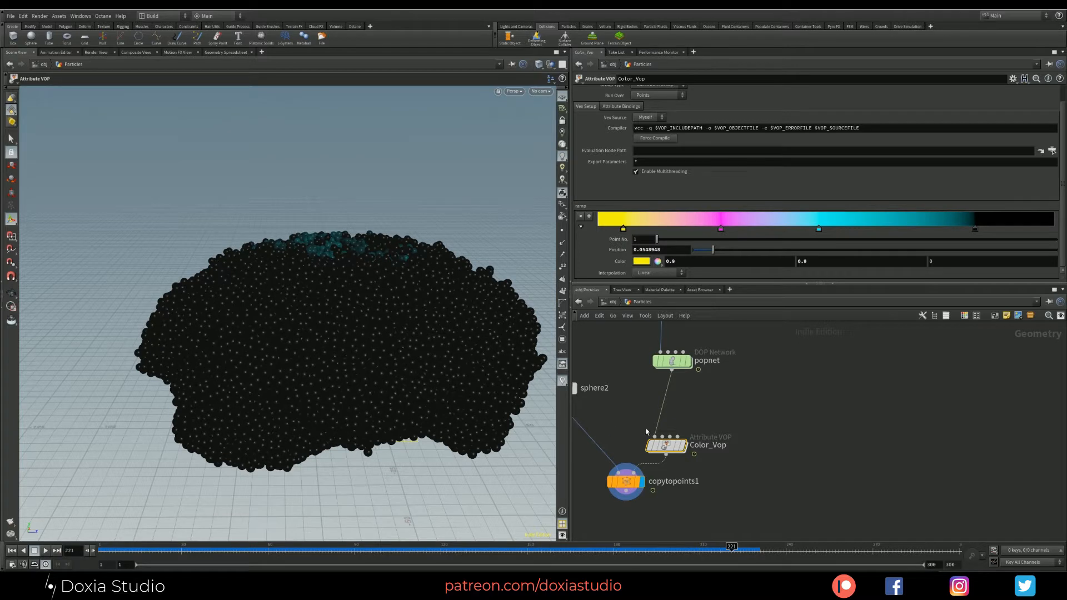
pyautogui.doubleClick(667, 446)
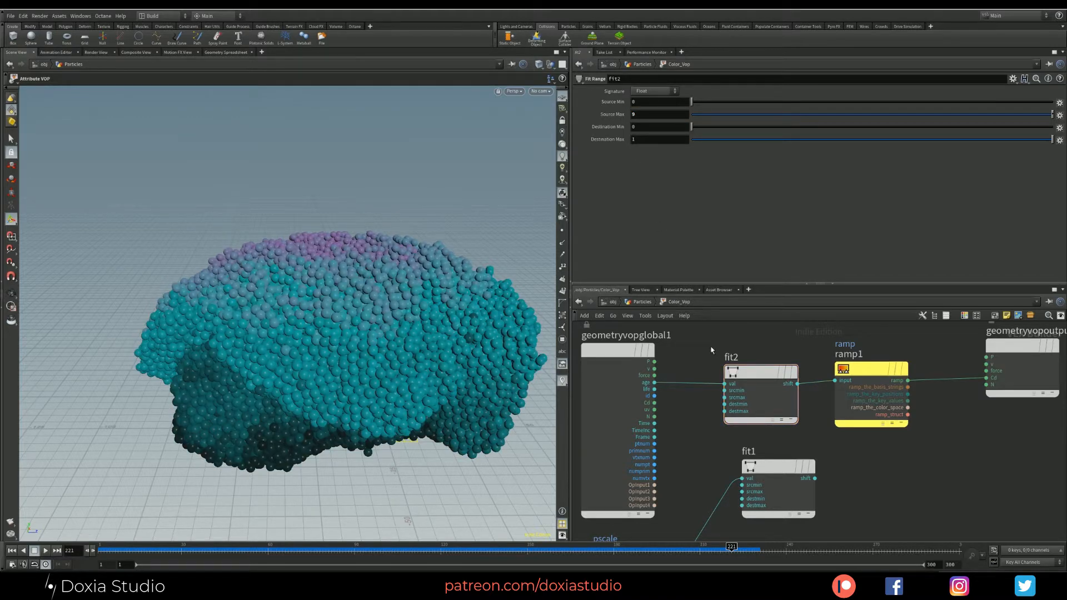
pyautogui.press('u')
# Scrub the recoloured simulation from its start to frame 209 and inspect the grain pile from several angles
pyautogui.moveTo(138, 549); pyautogui.dragTo(103, 547)
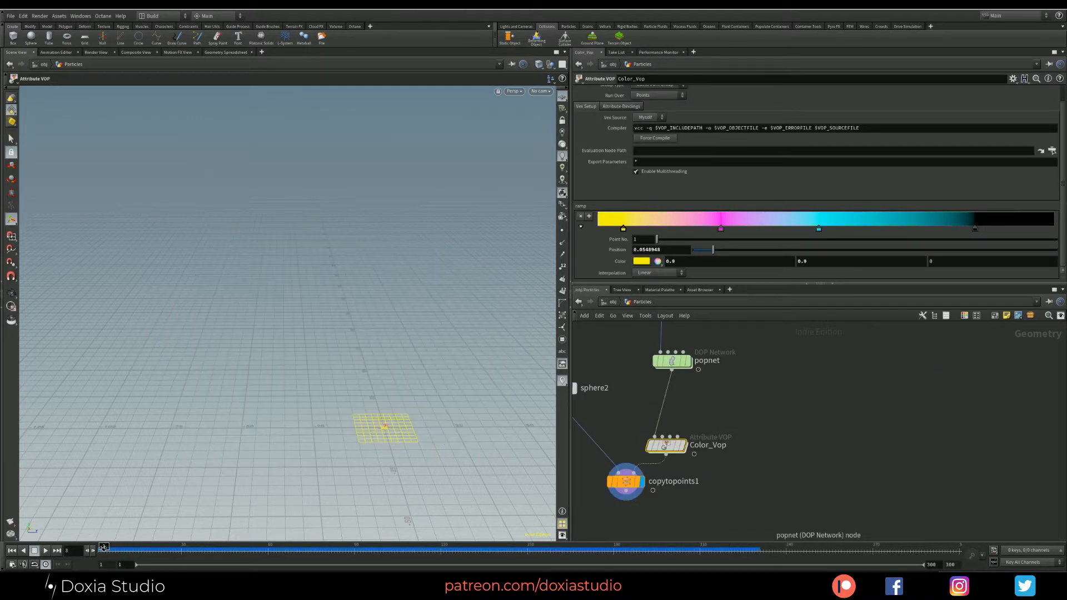
pyautogui.moveTo(195, 542); pyautogui.dragTo(582, 544)
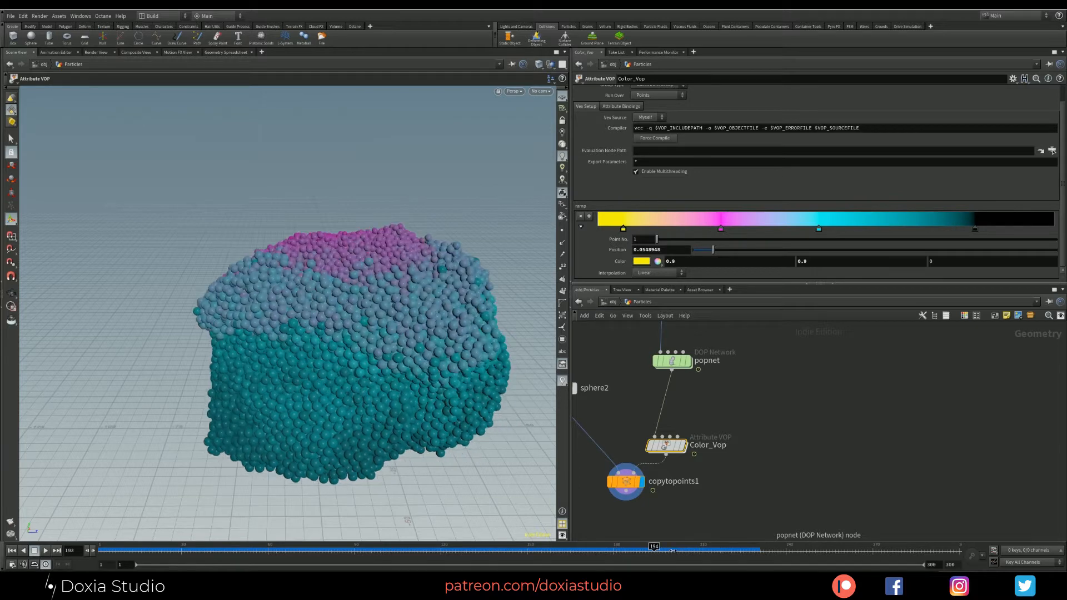
pyautogui.press('Escape')
pyautogui.moveTo(247, 303); pyautogui.dragTo(327, 372)
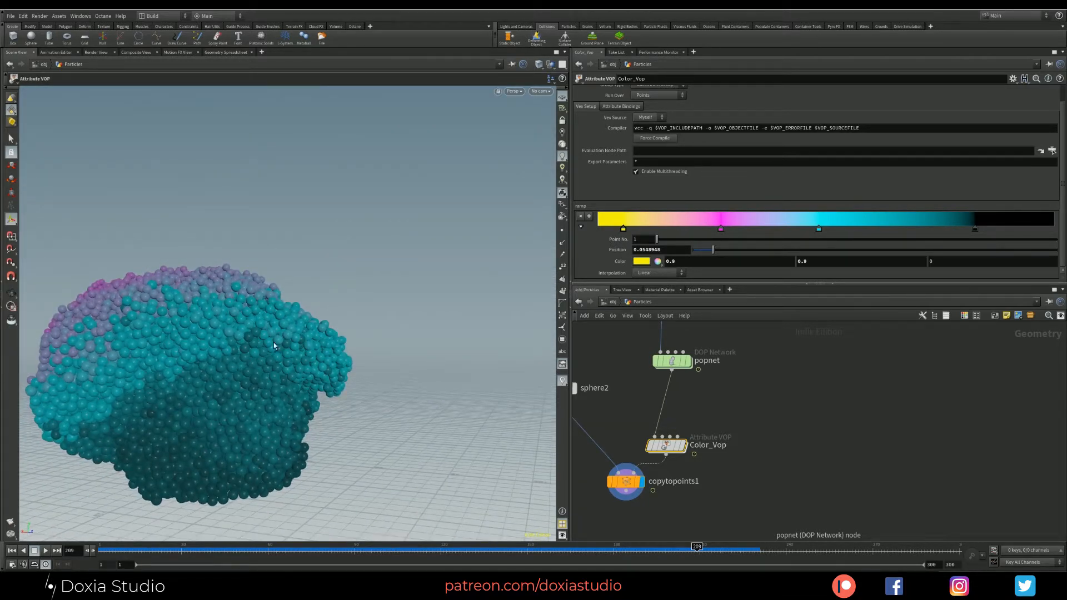
pyautogui.moveTo(769, 408); pyautogui.dragTo(793, 424, button='middle')
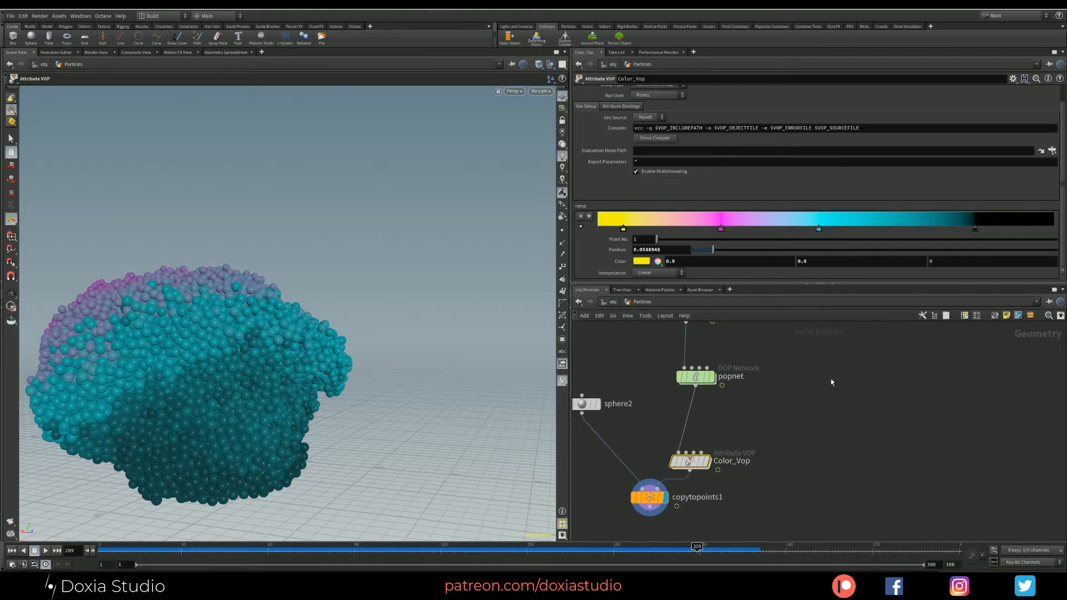
pyautogui.click(604, 305)
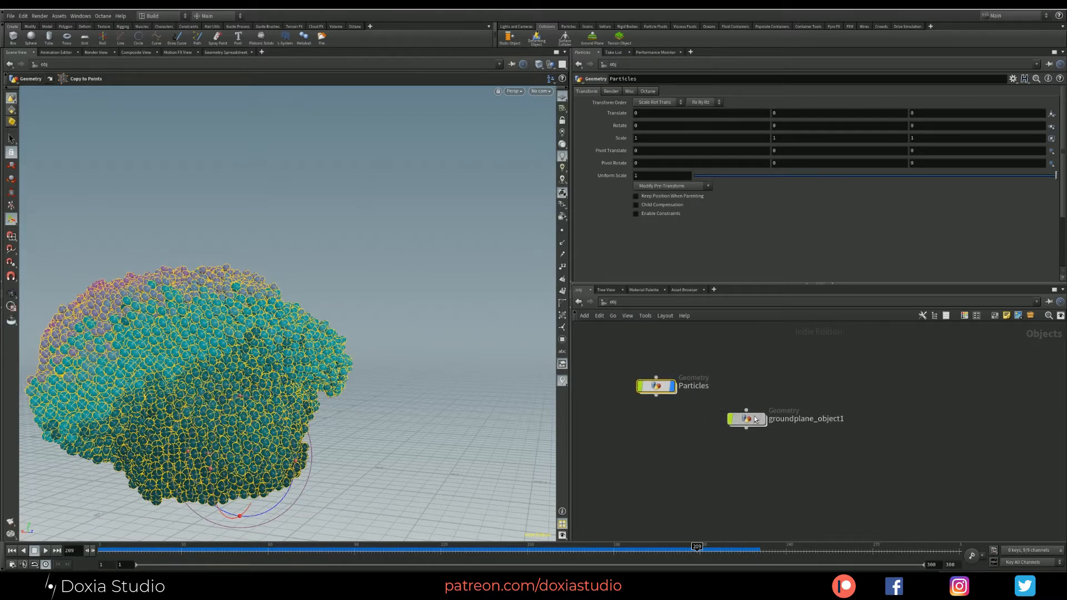
pyautogui.moveTo(161, 359); pyautogui.dragTo(215, 345)
pyautogui.moveTo(214, 346); pyautogui.dragTo(246, 371, button='middle')
pyautogui.moveTo(236, 369); pyautogui.dragTo(256, 328)
# Inside the Particles network, raise transform1's keyframed Translate Y at frame 49 to about 45.02
pyautogui.doubleClick(655, 385)
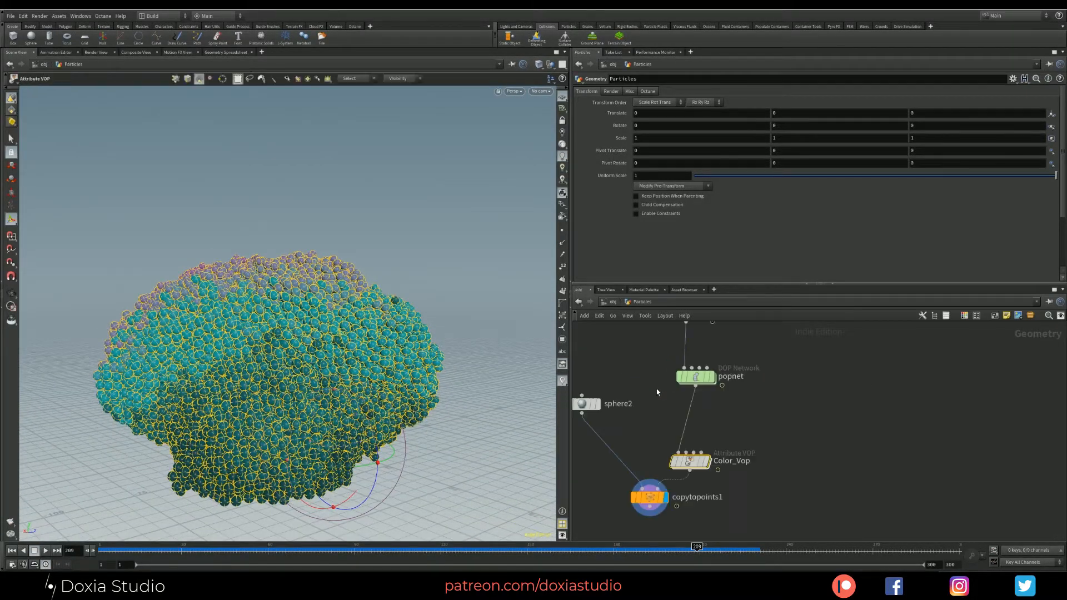
pyautogui.scroll(2, 622, 416)
pyautogui.click(682, 379)
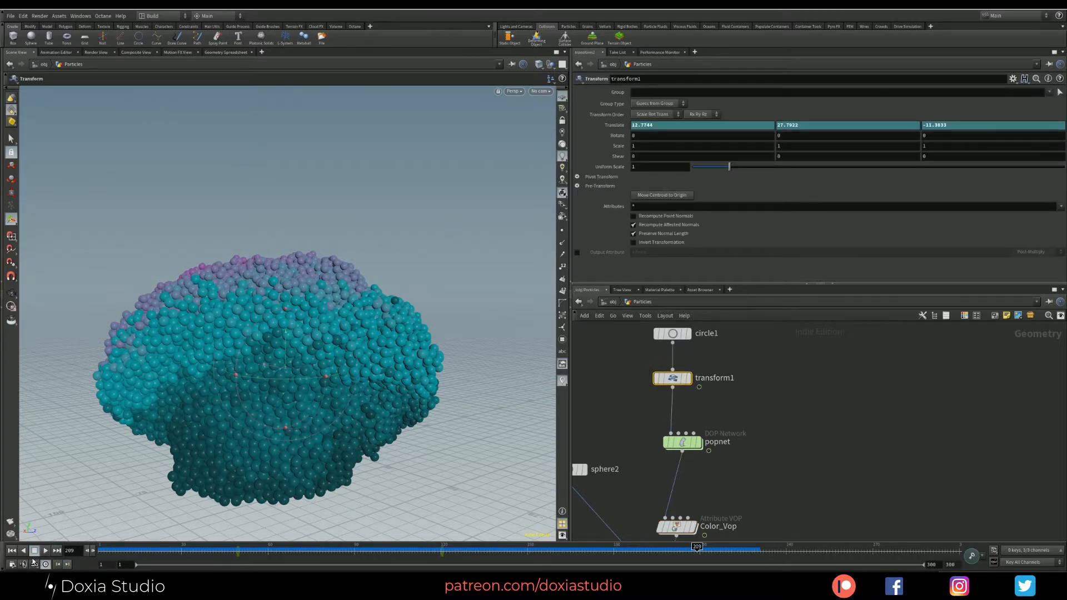
pyautogui.click(11, 550)
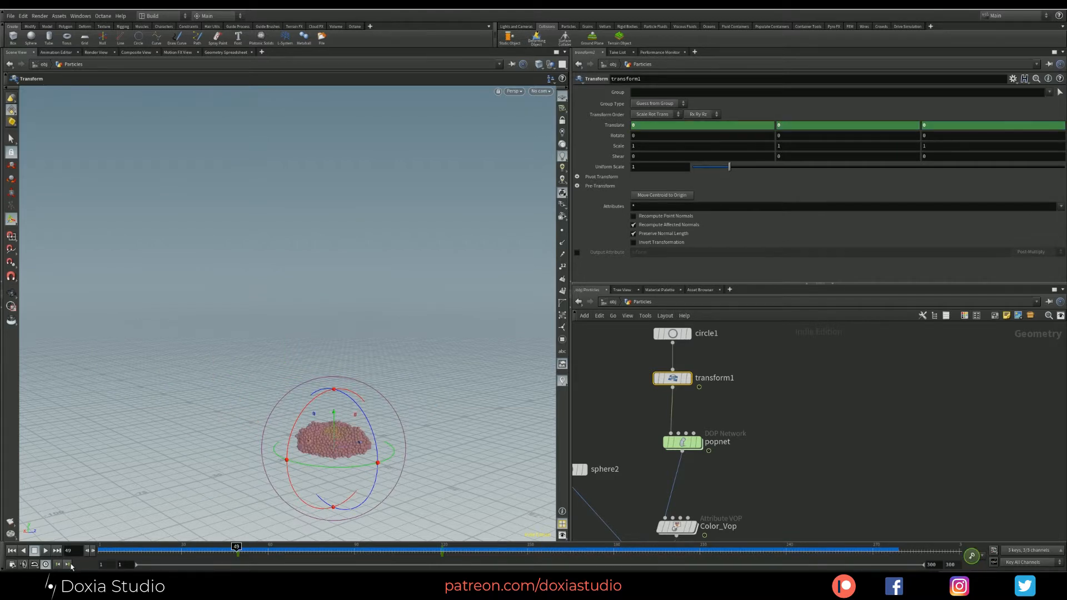
pyautogui.moveTo(763, 366); pyautogui.dragTo(762, 404, button='middle')
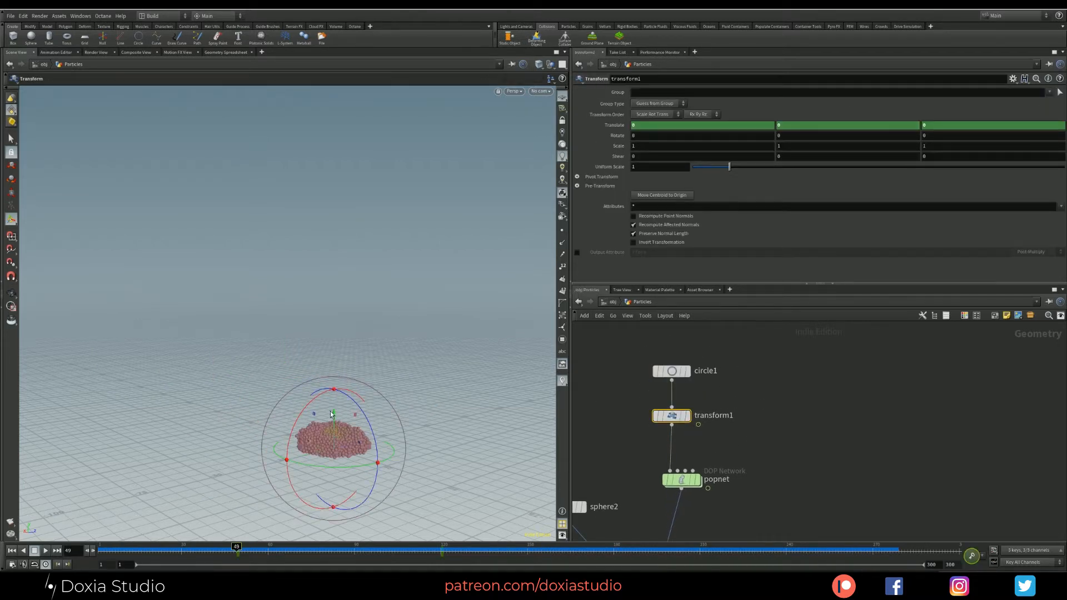
pyautogui.moveTo(331, 414); pyautogui.dragTo(334, 395)
pyautogui.moveTo(359, 242); pyautogui.dragTo(334, 311)
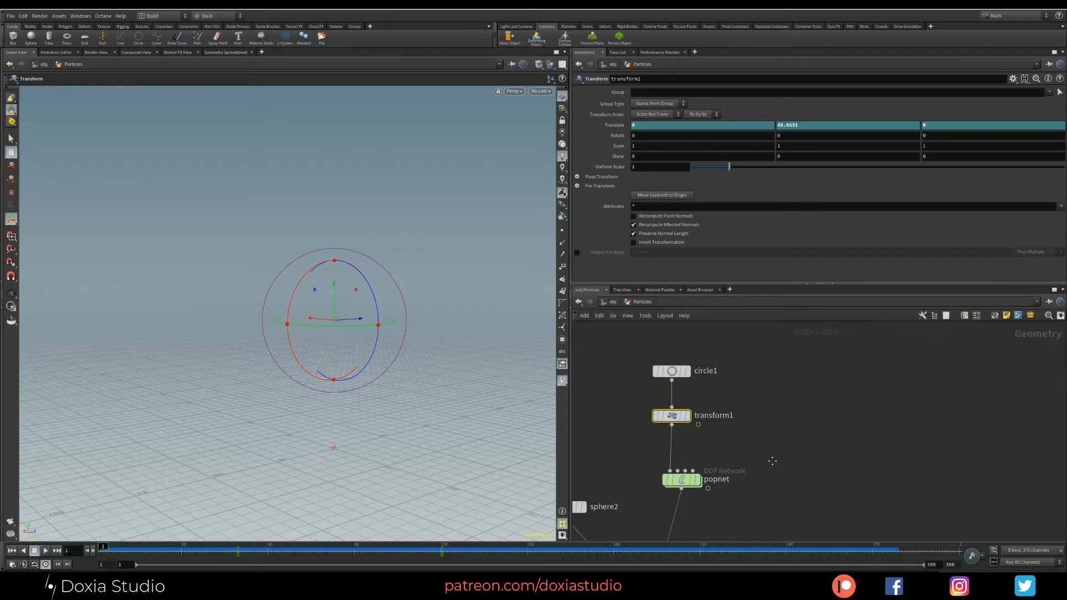
# Reset the popnet simulation and run it to frame 159, examining the coloured grain pile from several sides
pyautogui.moveTo(772, 460); pyautogui.dragTo(862, 363, button='middle')
pyautogui.click(715, 505)
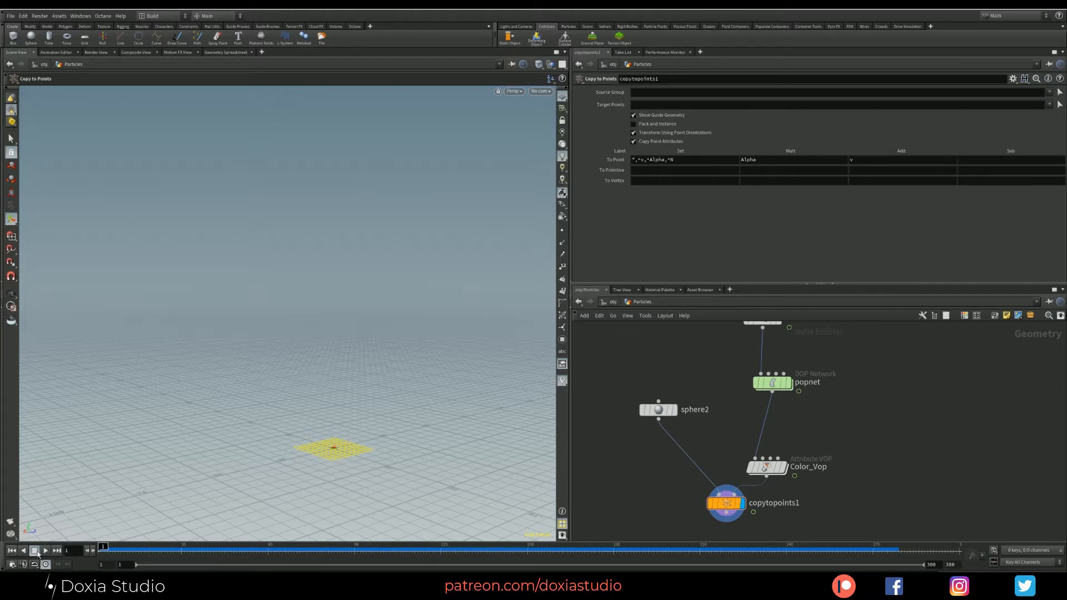
pyautogui.click(786, 382)
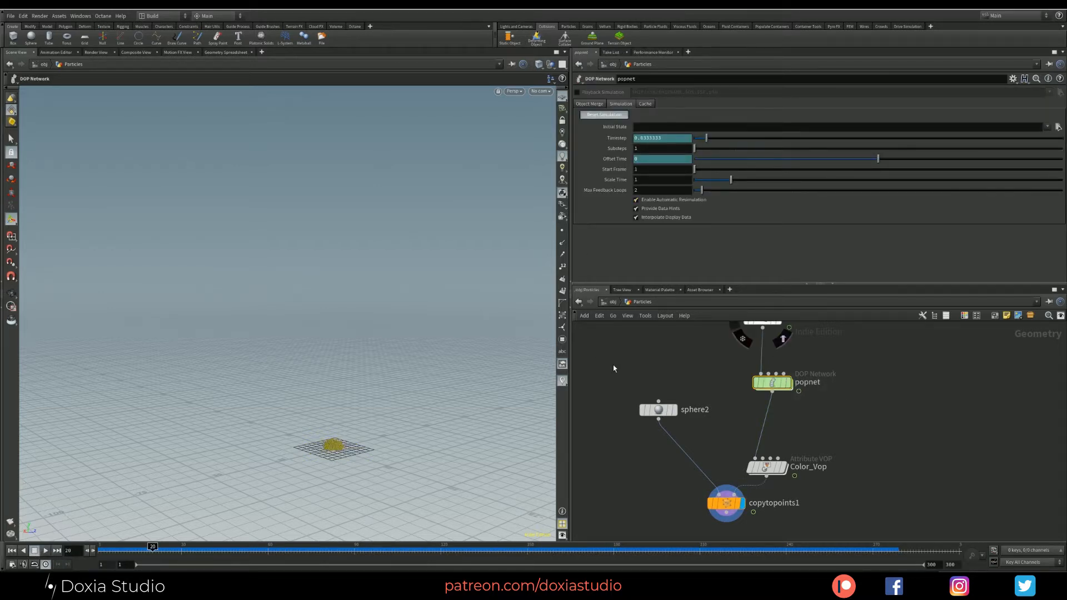
pyautogui.click(600, 114)
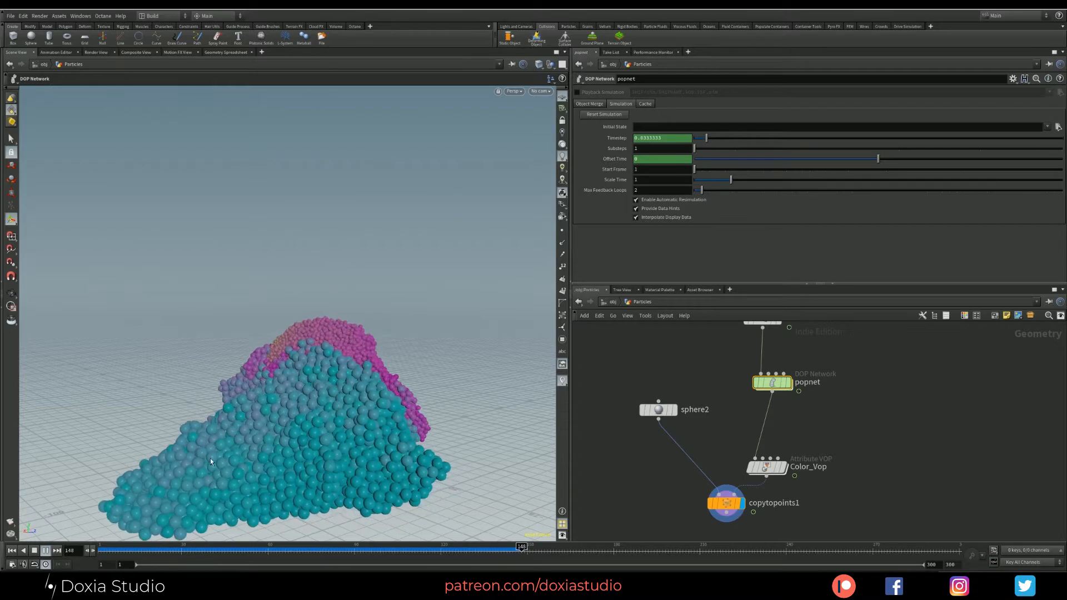
pyautogui.click(46, 552)
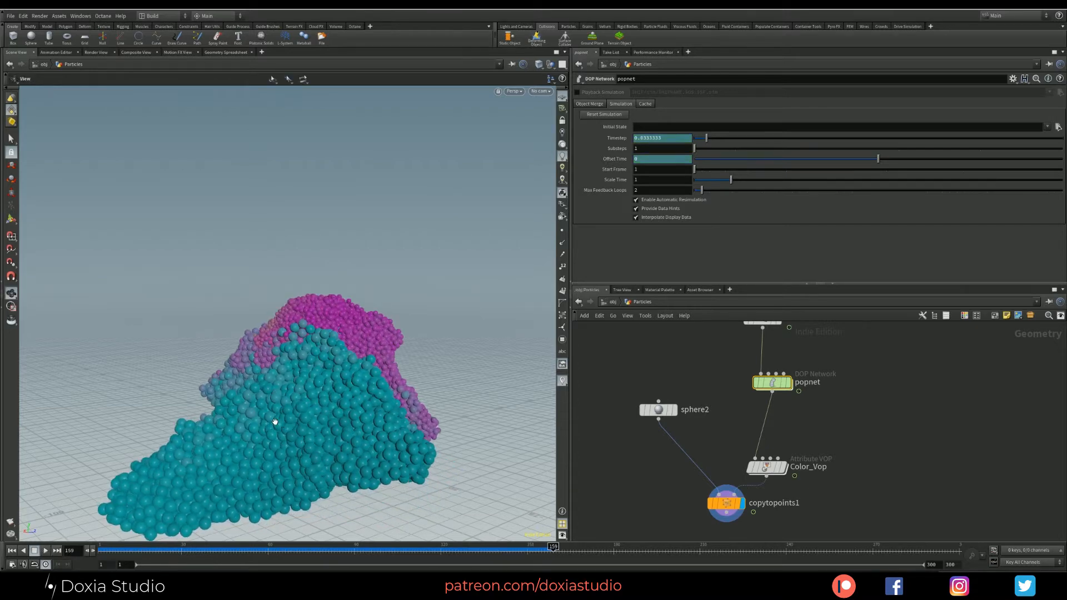
pyautogui.keyDown('alt'); pyautogui.moveTo(274, 424); pyautogui.dragTo(255, 439); pyautogui.keyUp('alt')
pyautogui.keyDown('alt'); pyautogui.moveTo(255, 439); pyautogui.dragTo(322, 374, button='middle'); pyautogui.keyUp('alt')
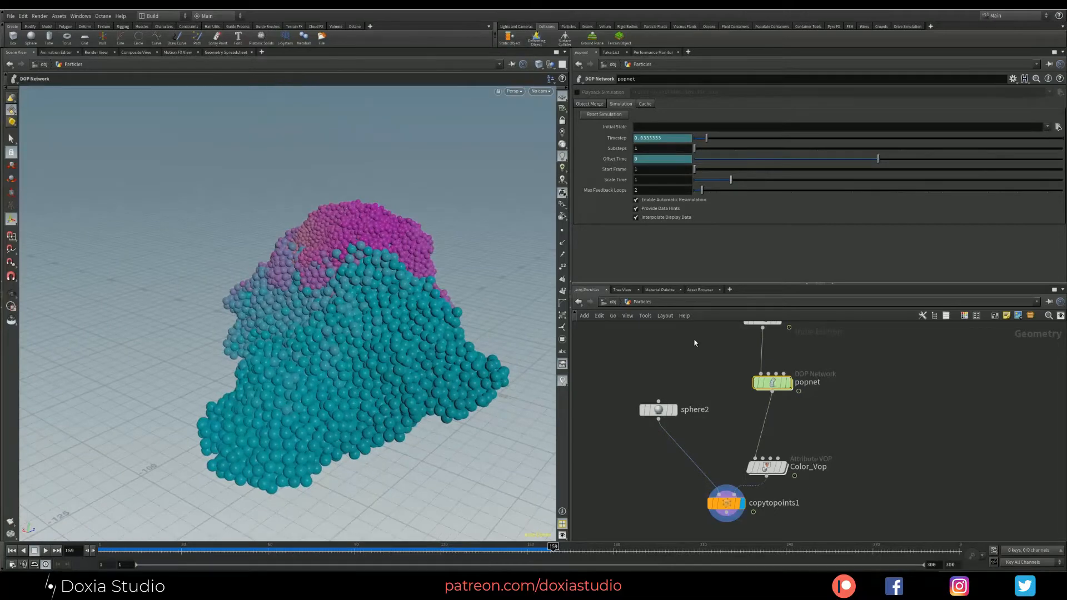
pyautogui.keyDown('alt'); pyautogui.moveTo(484, 382); pyautogui.dragTo(221, 384); pyautogui.keyUp('alt')
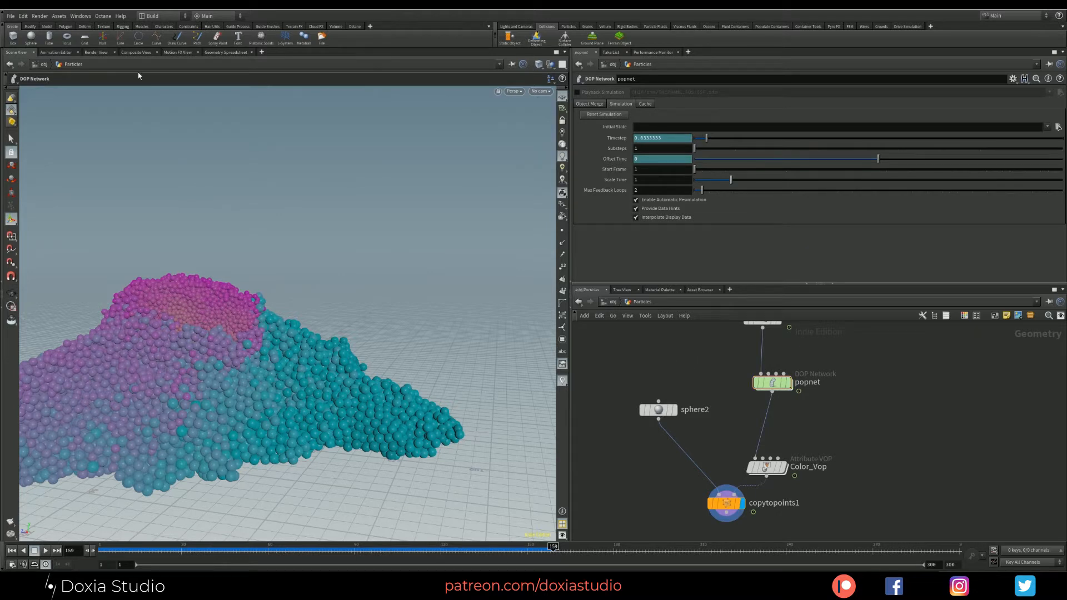
# Open the recent scene StickyGrains_Patreon.hiplc and enter its Particles network
pyautogui.click(11, 16)
pyautogui.moveTo(29, 44)
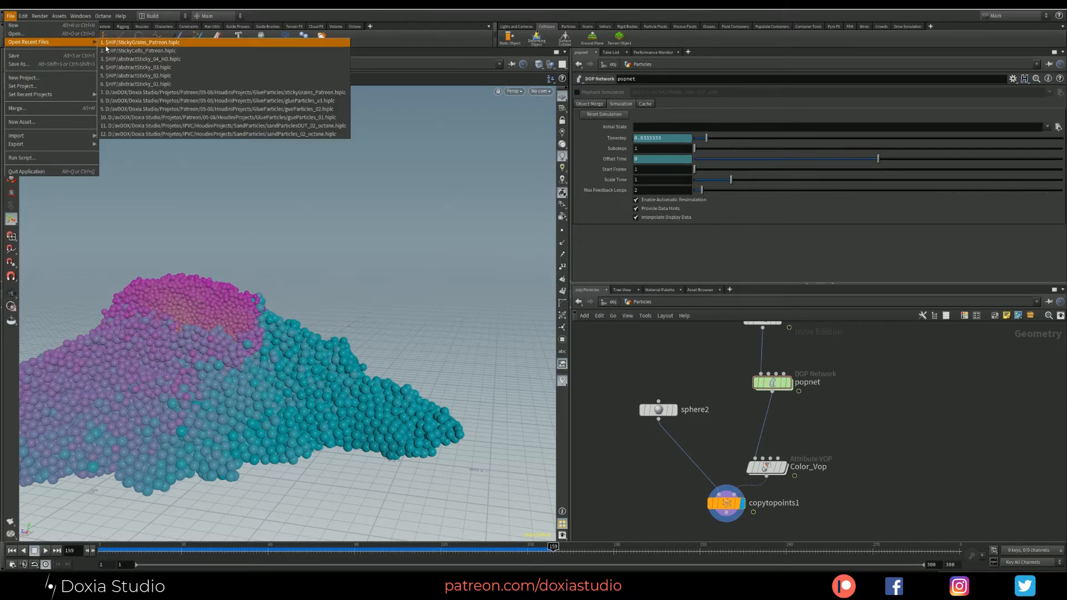
pyautogui.click(129, 46)
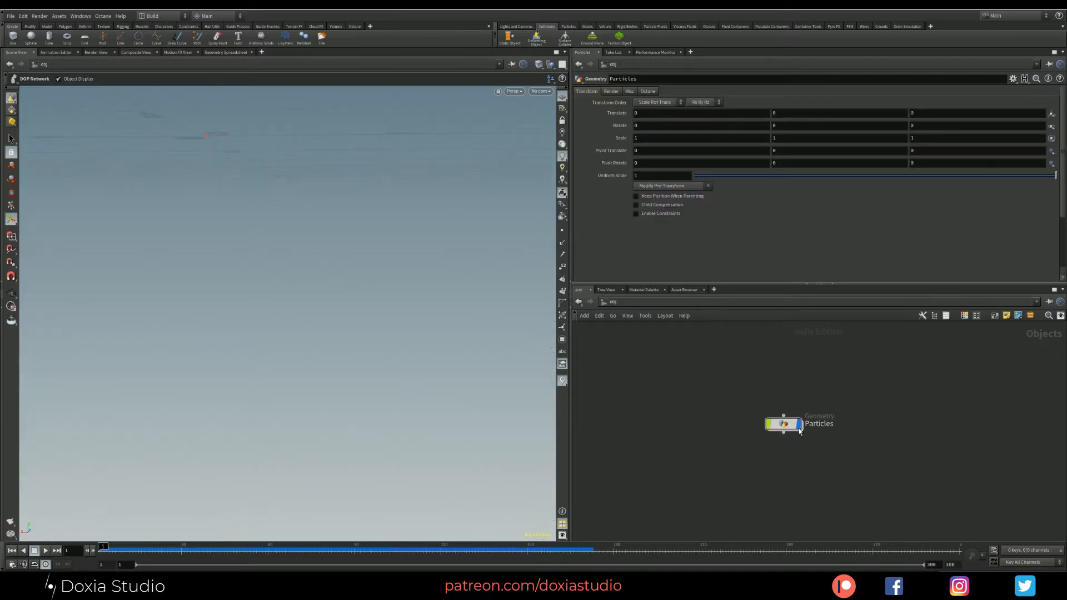
pyautogui.doubleClick(799, 429)
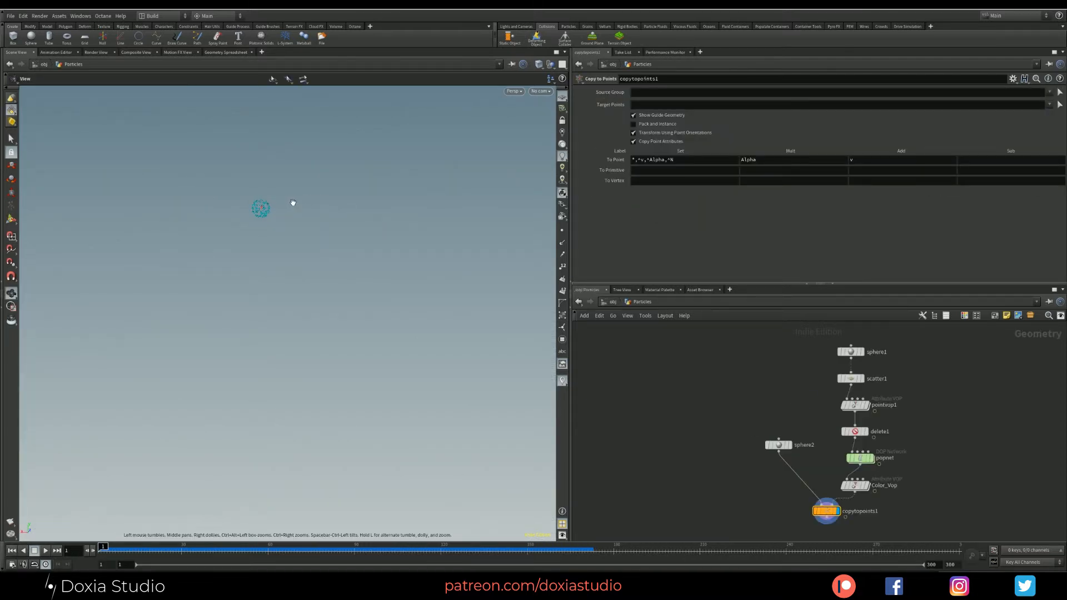
# Frame the scattered sphere emitter, play its simulation to frame 90, and scrub through the timeline from the start
pyautogui.moveTo(219, 250); pyautogui.dragTo(189, 365)
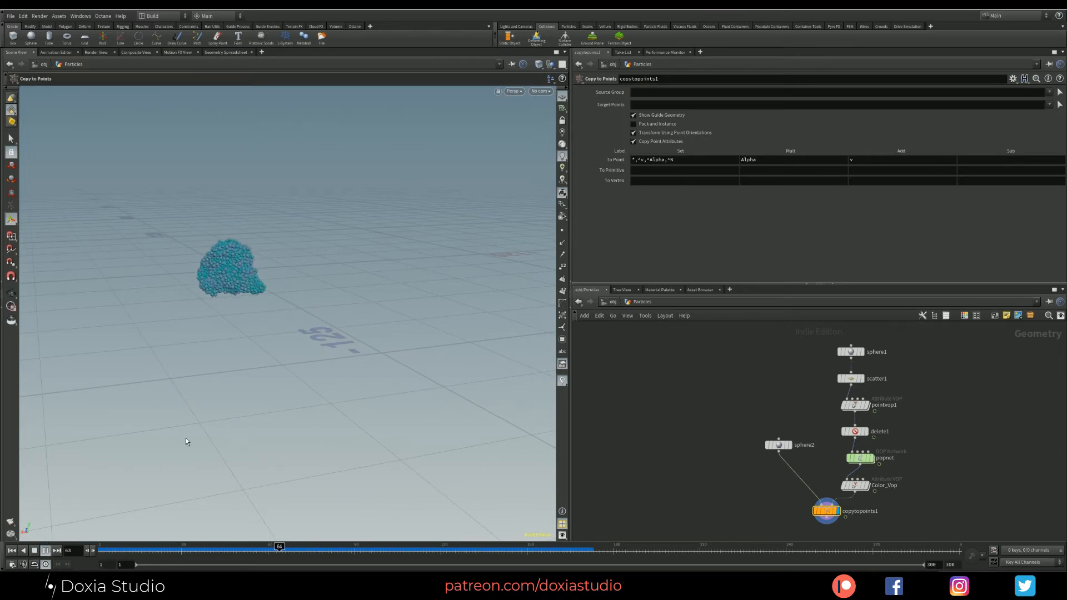
pyautogui.click(49, 553)
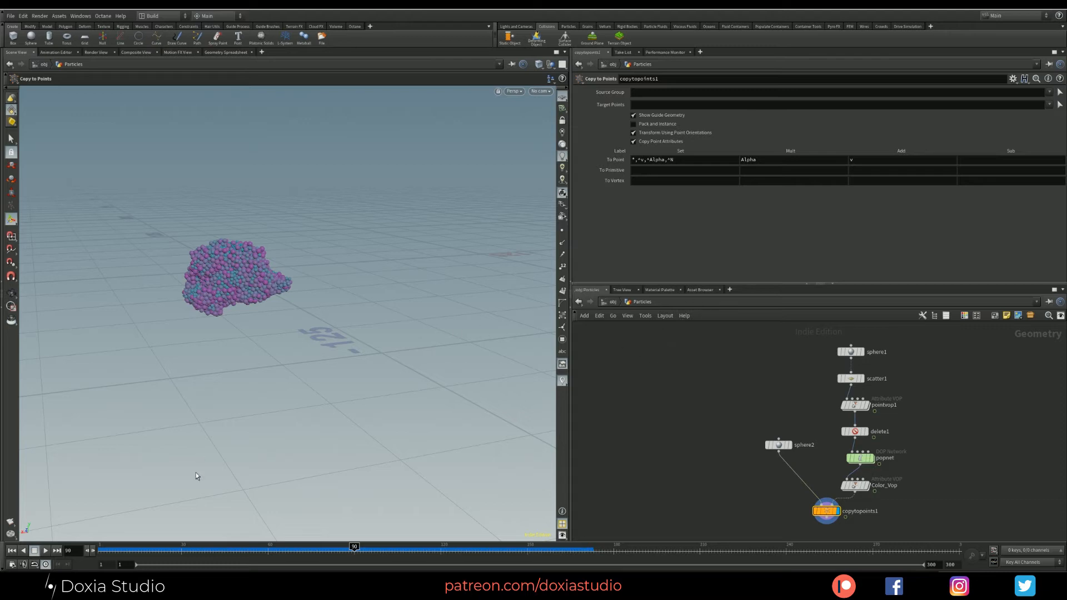
pyautogui.moveTo(115, 551); pyautogui.dragTo(103, 549)
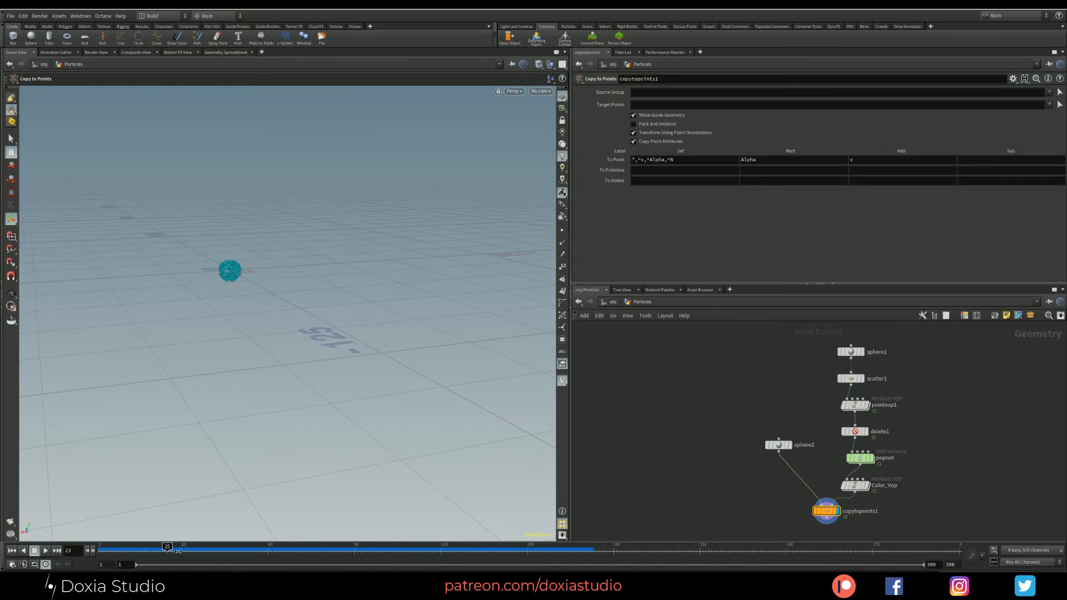
pyautogui.moveTo(302, 548); pyautogui.dragTo(556, 556)
# Replay the sticky grain simulation from the first frame, stop it at frame 219, and view the strands from above
pyautogui.click(10, 550)
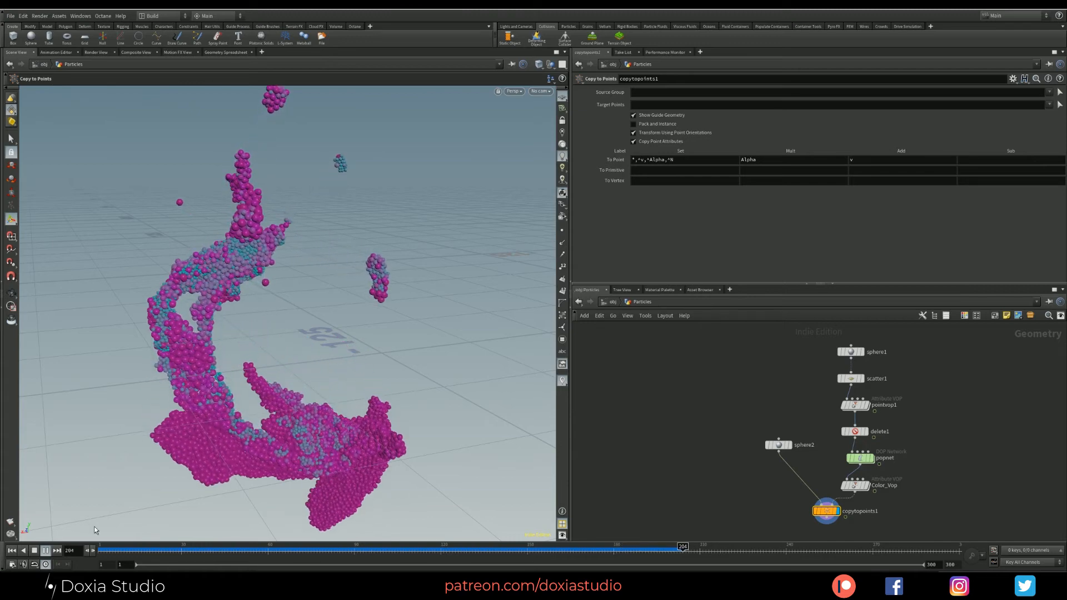
pyautogui.click(34, 551)
pyautogui.moveTo(210, 446); pyautogui.dragTo(245, 429)
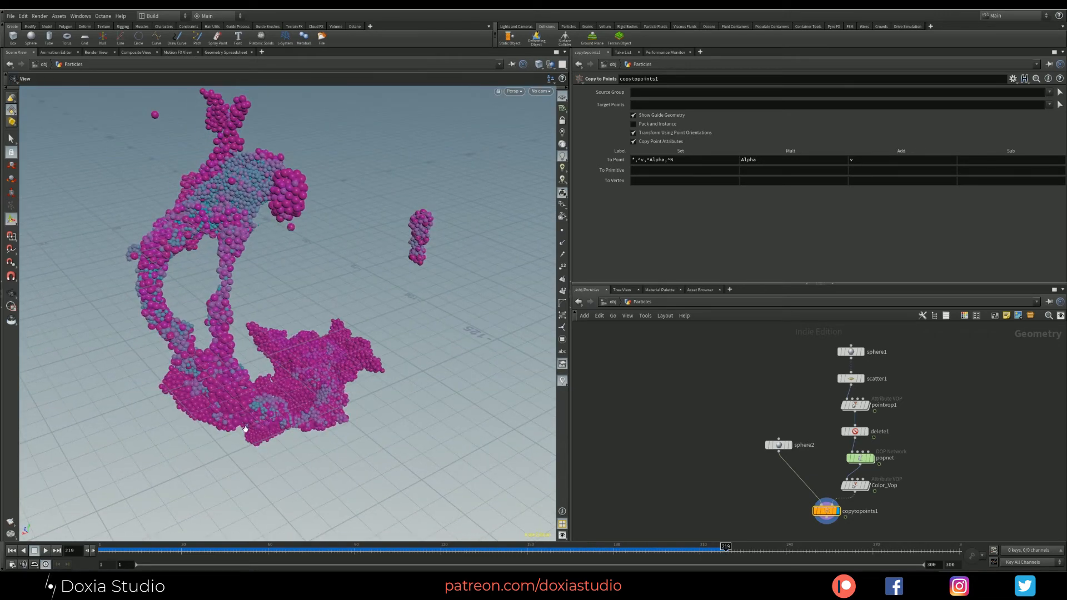